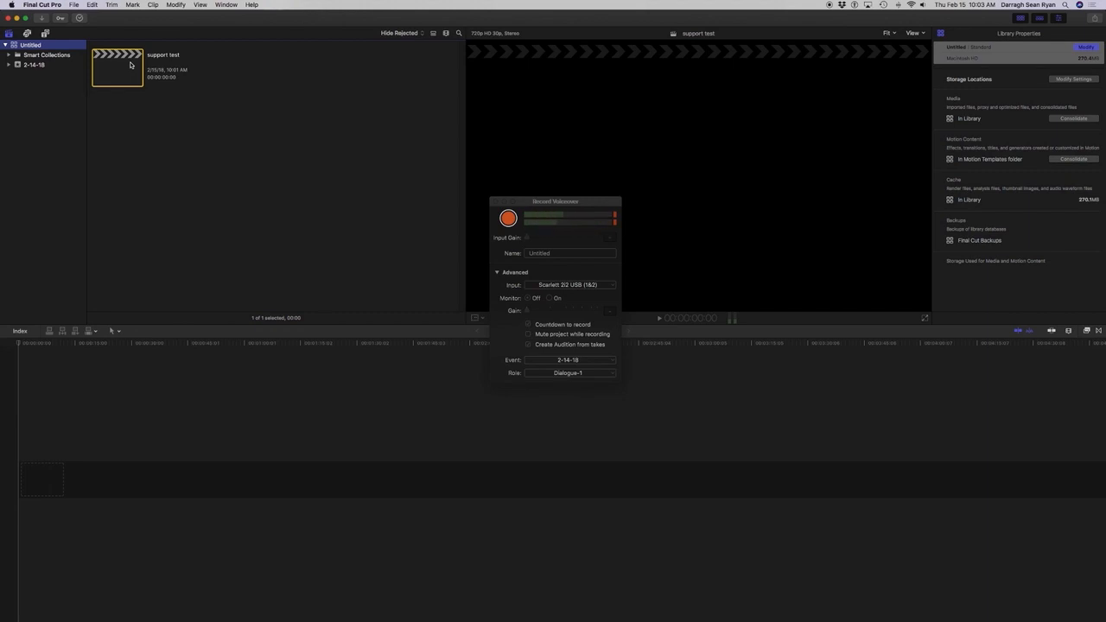
Create a new library named "Blindy Tutorials - Final Cut Pro" and save it in the Movies folder.
left_click(73, 4)
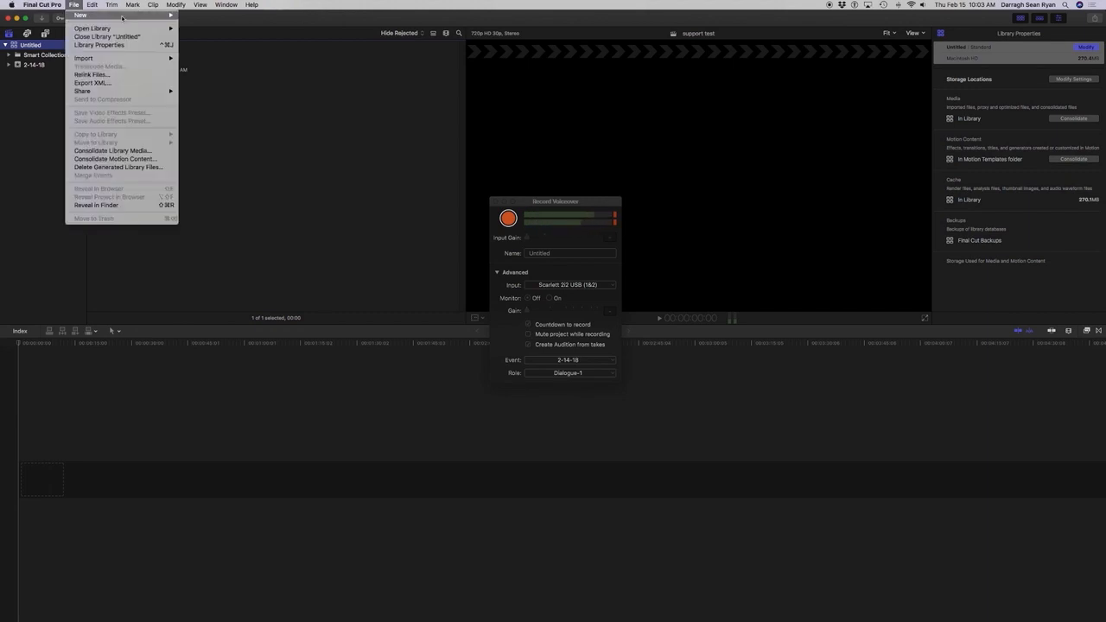
mouse_move(122, 17)
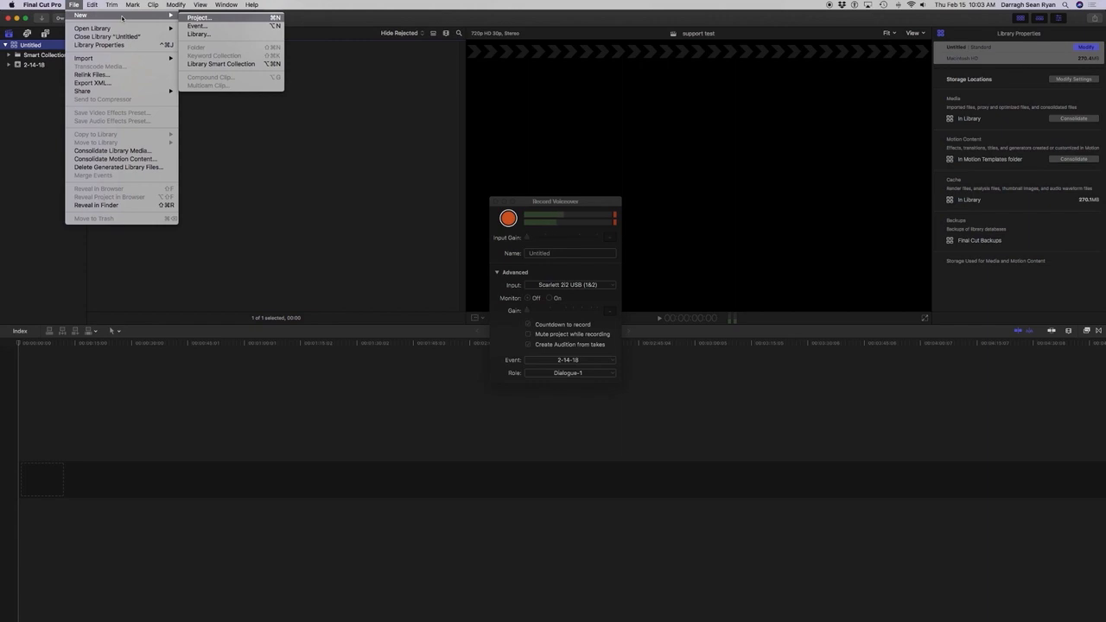
key("Down")
key("Down")
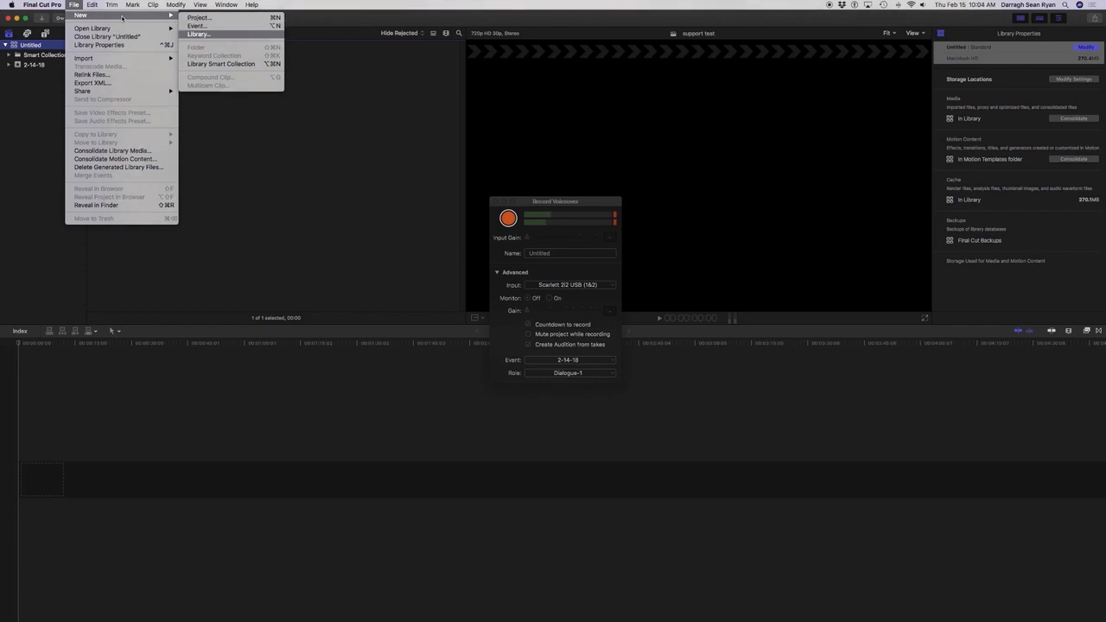
key("Return")
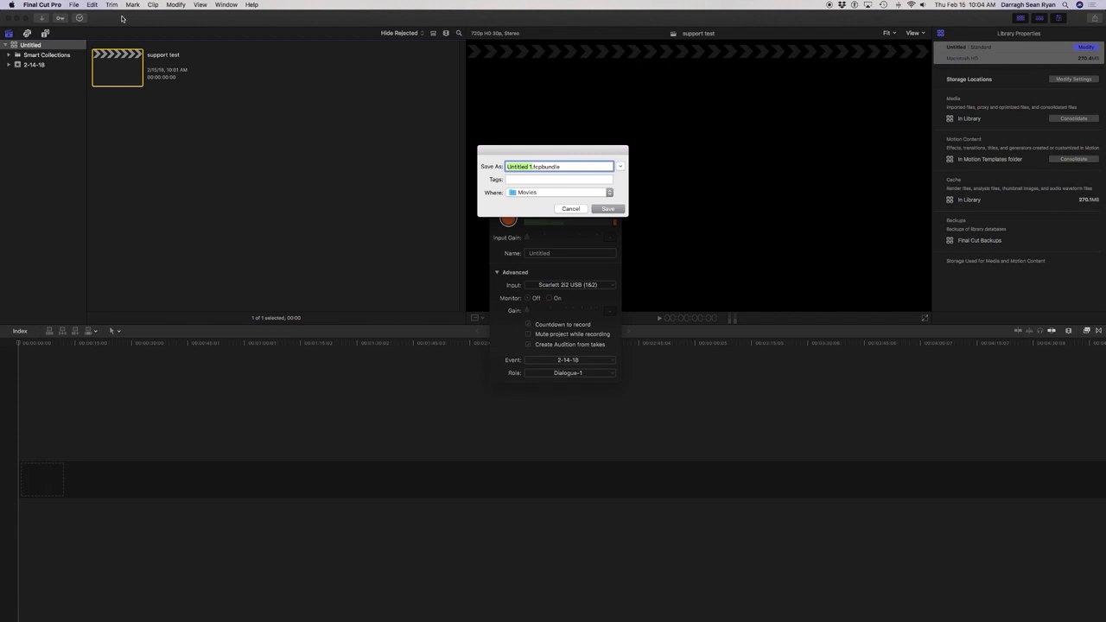
type("Blindy Tutorials - Final Cut Pro")
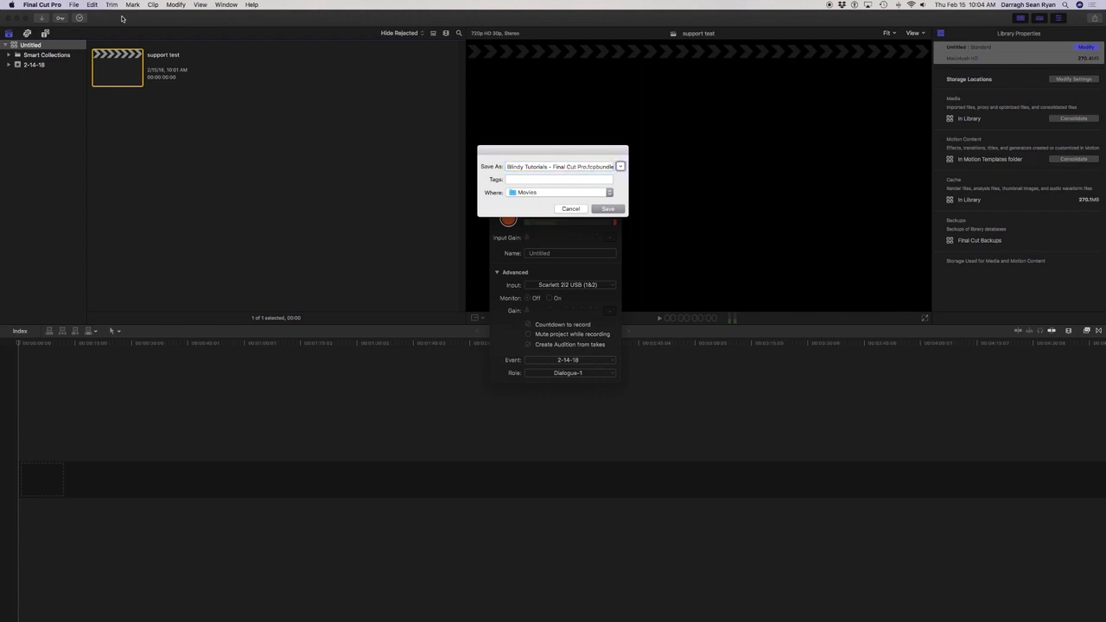
key("Tab")
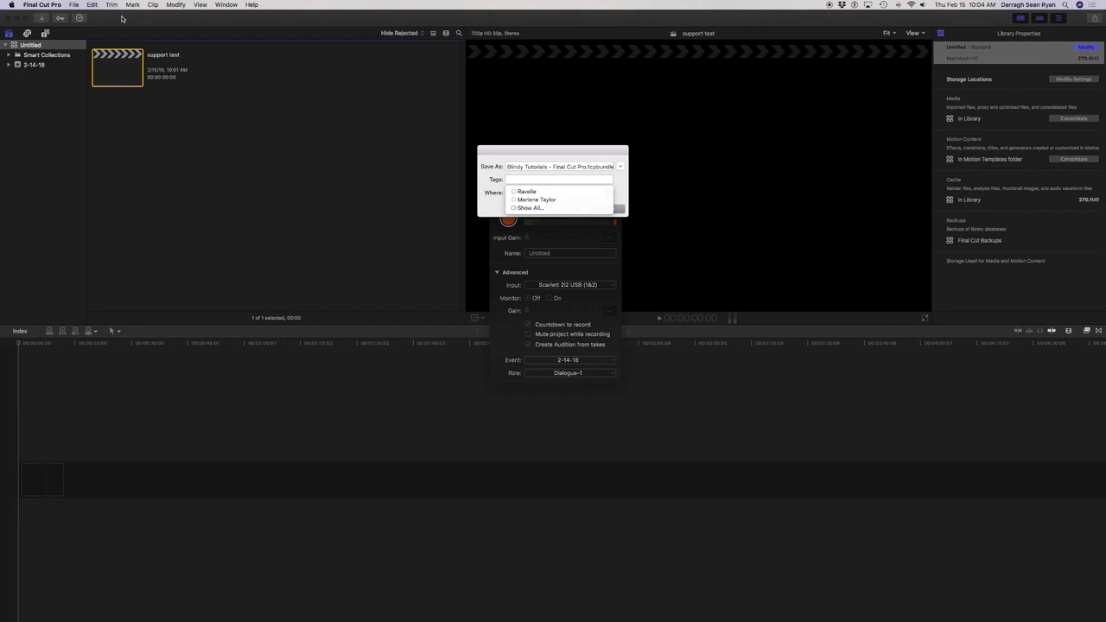
key("Tab")
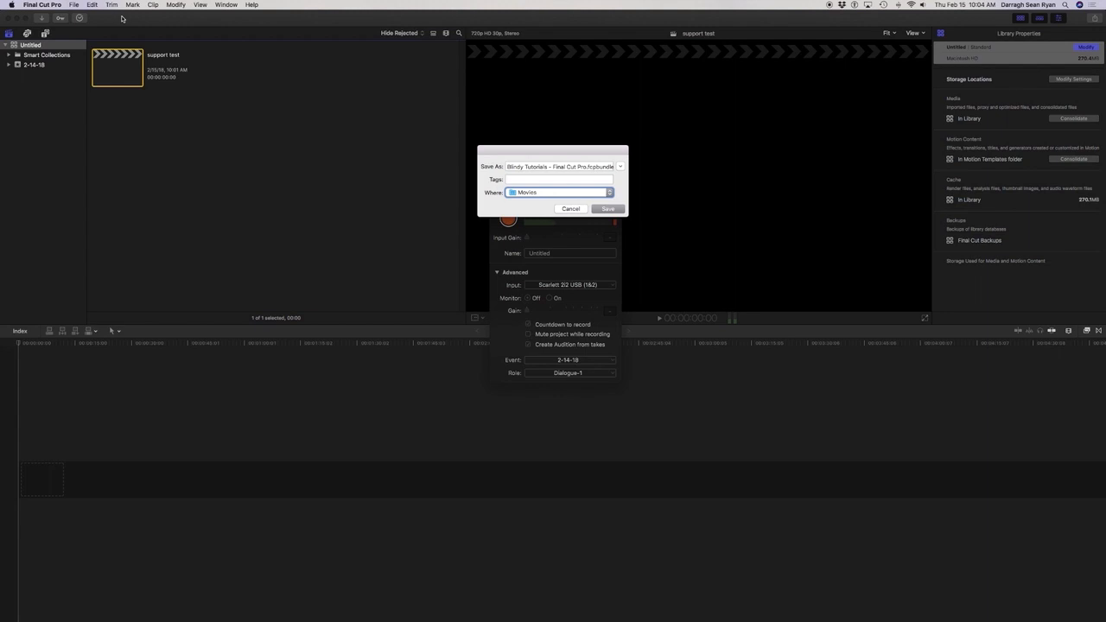
key("Tab")
key("Tab")
key("space")
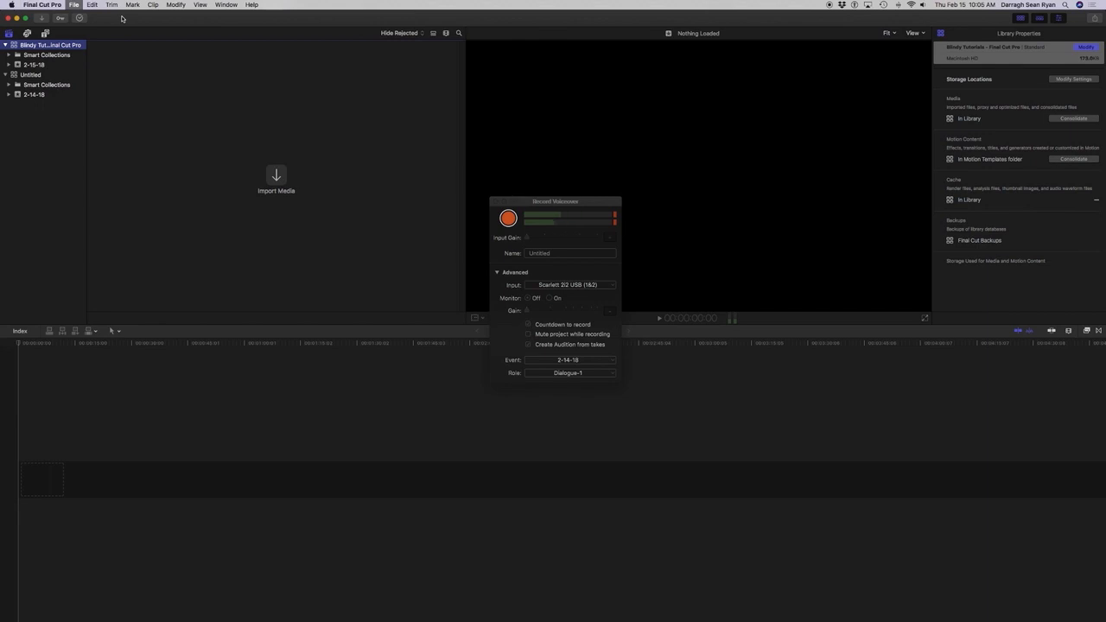
Create a new event named "Vlindy Tutorials - FCP" in the Blindy Tutorials - Final Cut Pro library, without a new project.
left_click(73, 4)
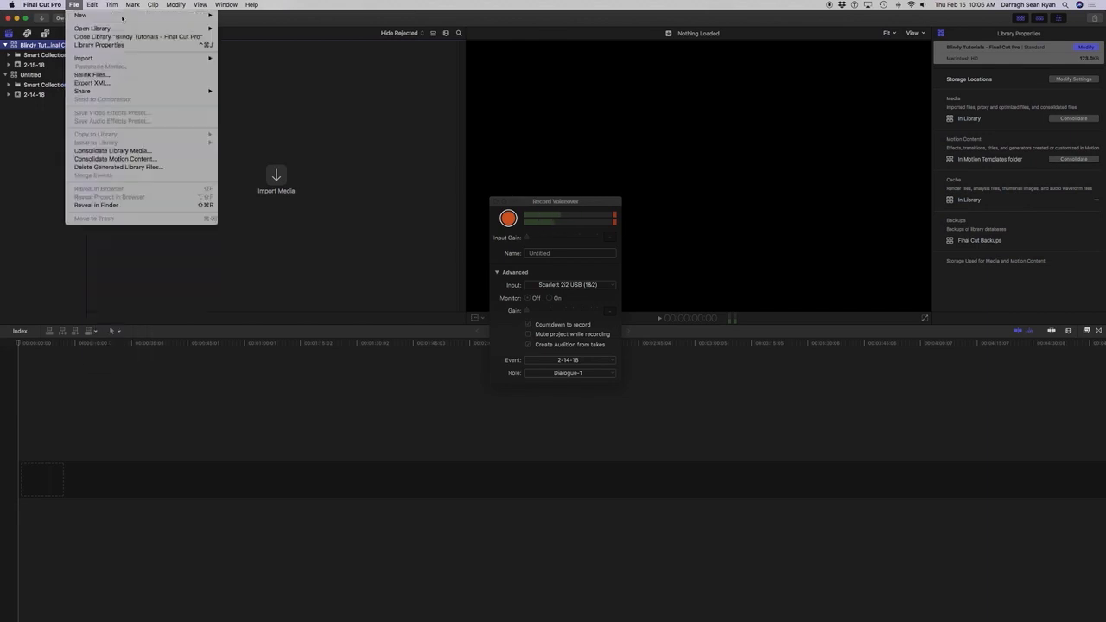
mouse_move(142, 17)
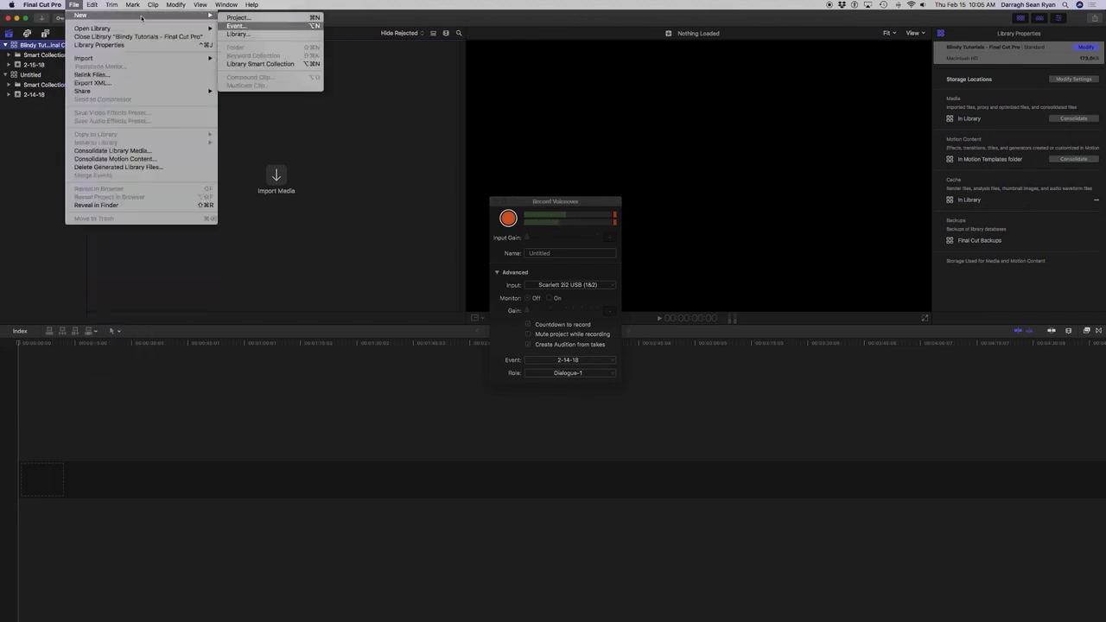
key("Return")
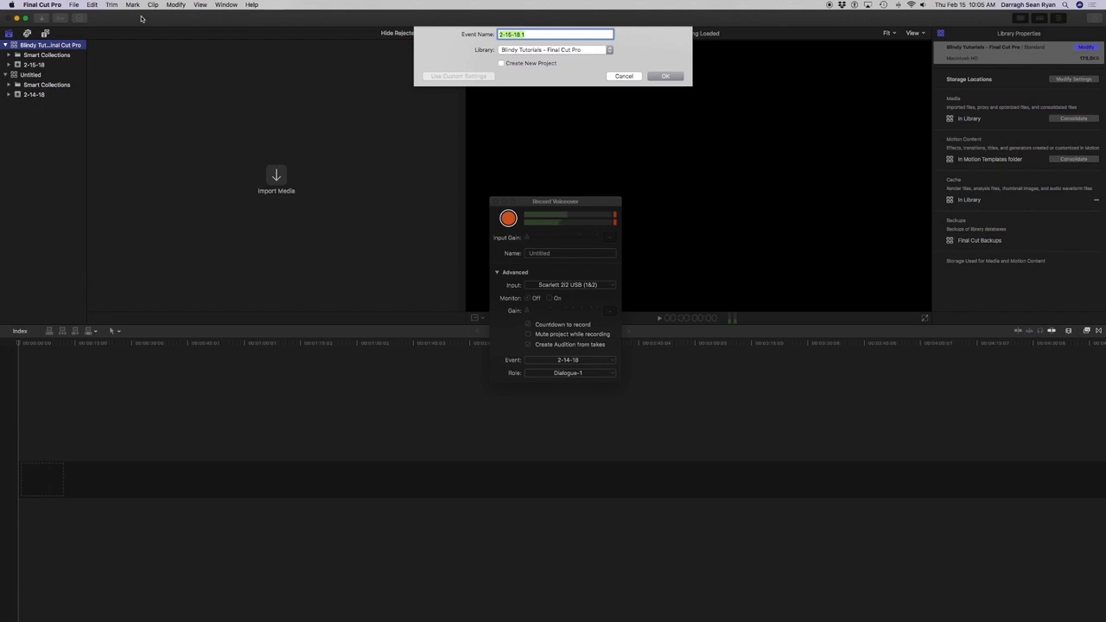
type("Vlindy Tutorials - FCP")
key("Tab")
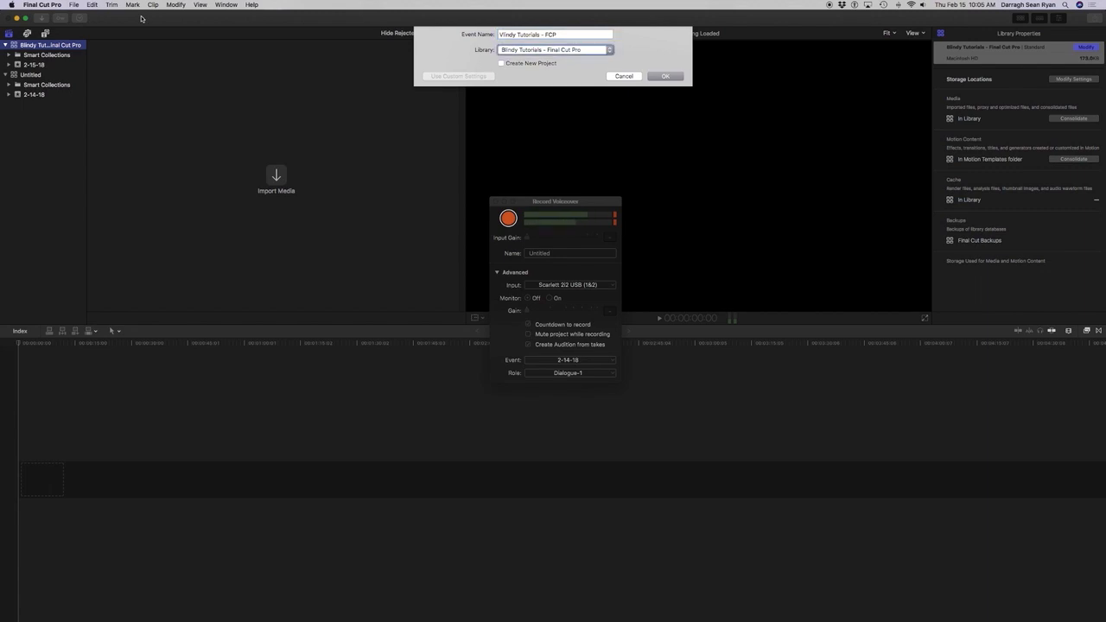
key("Tab")
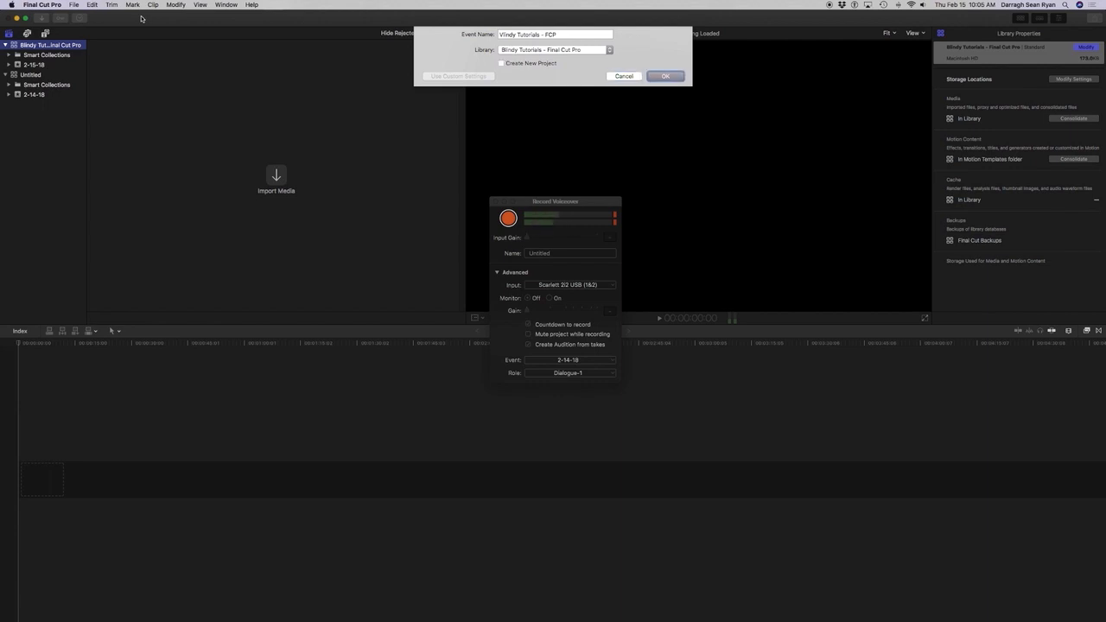
key("Return")
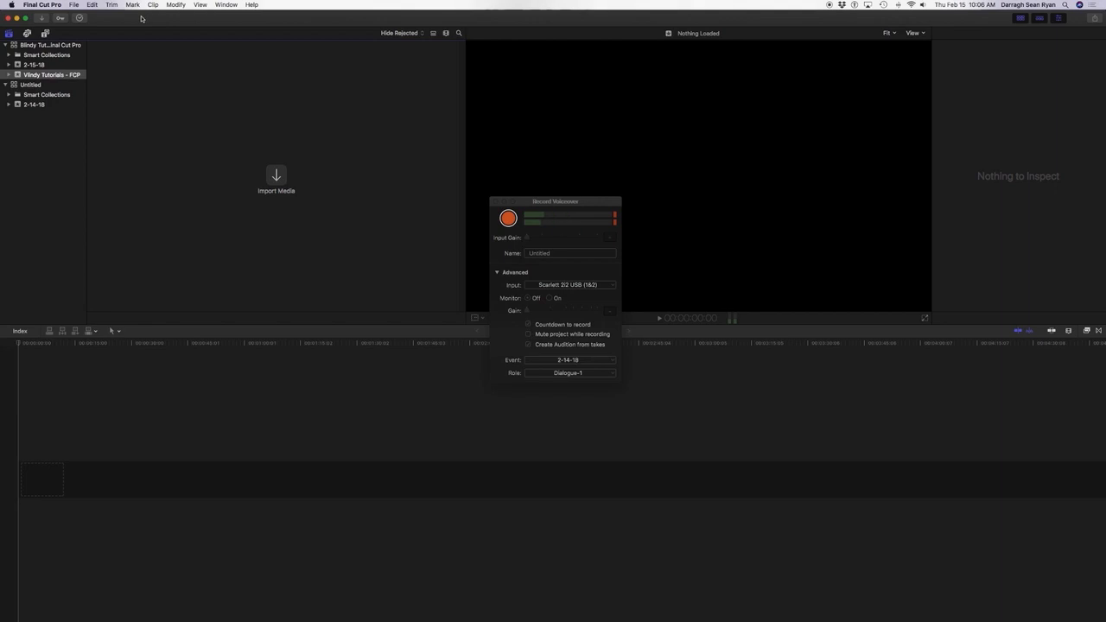
Create a project named "Final Cut Pro intro" in the Vlindy Tutorials - FCP event with the default settings and starting timecode 00:00:00:00.
key("Tab")
key("Tab")
key("Tab")
key("Tab")
key("ctrl+F2")
key("Right")
key("Right")
key("Down")
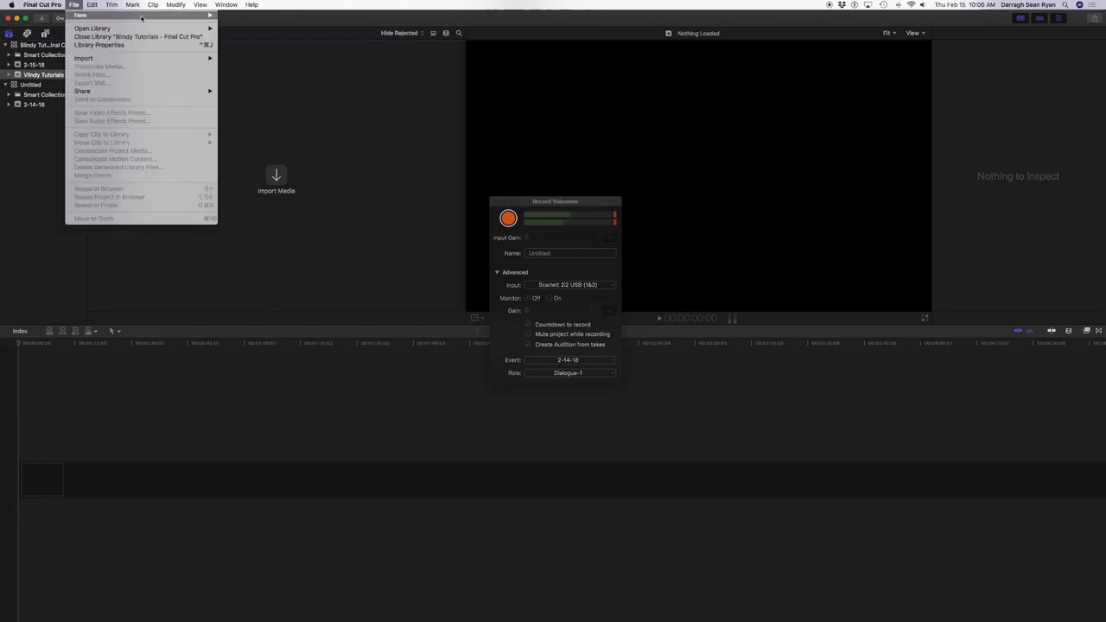
key("Right")
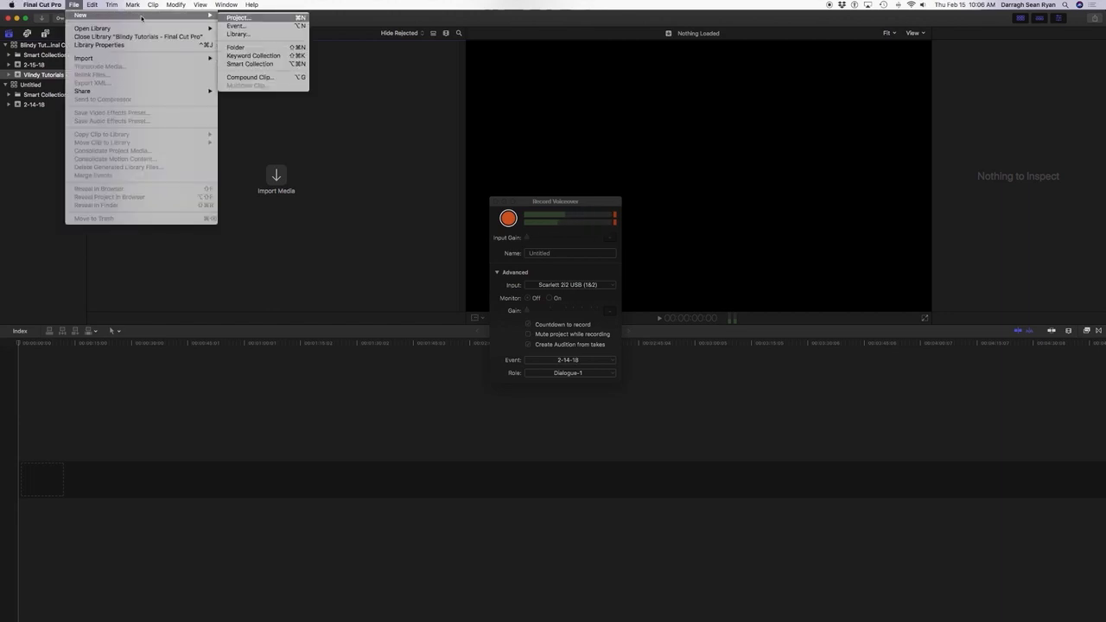
key("Return")
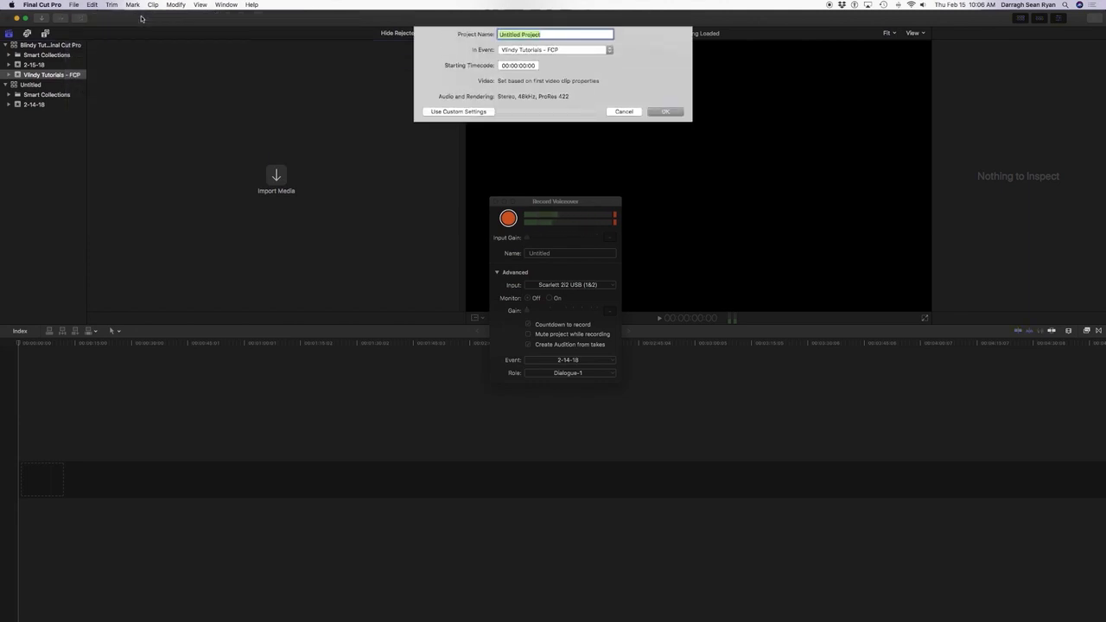
type("Final Cut Pro intro")
key("Tab")
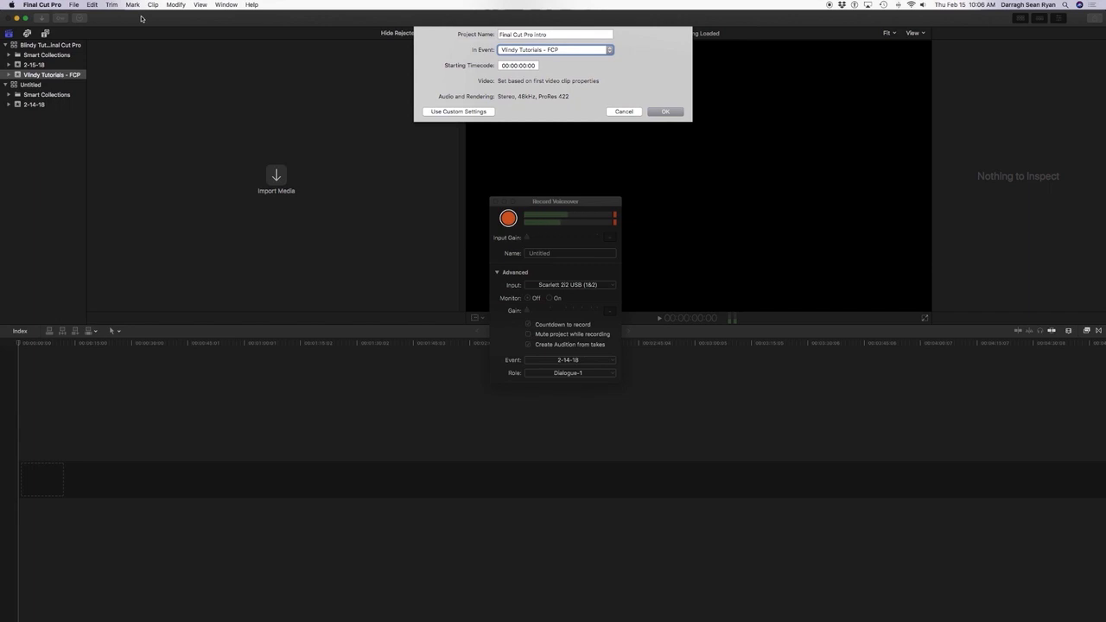
key("Tab")
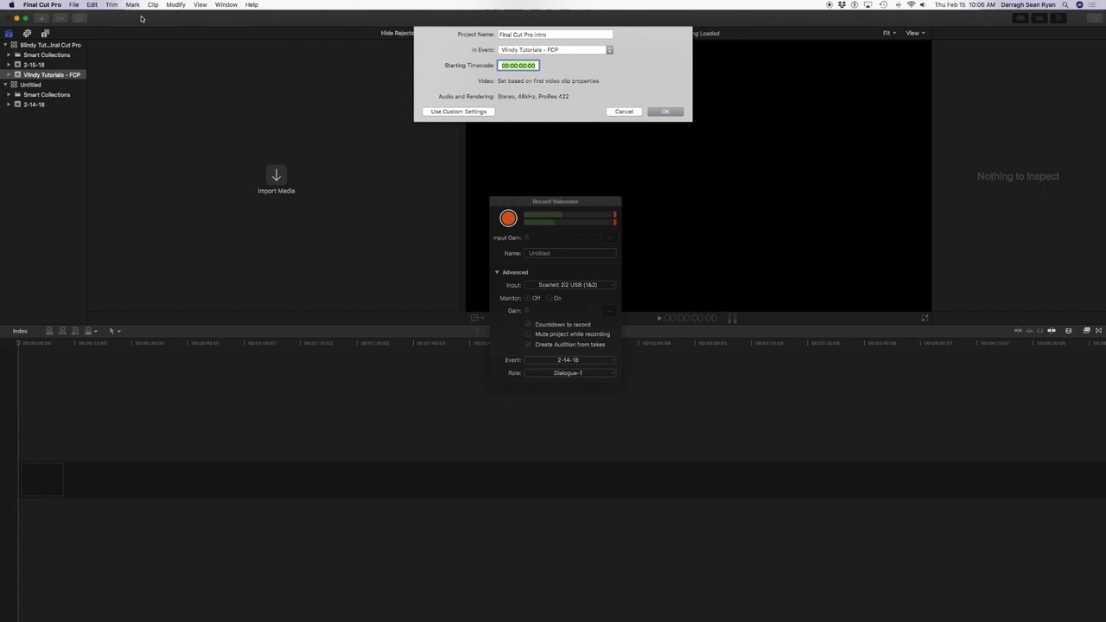
key("Tab")
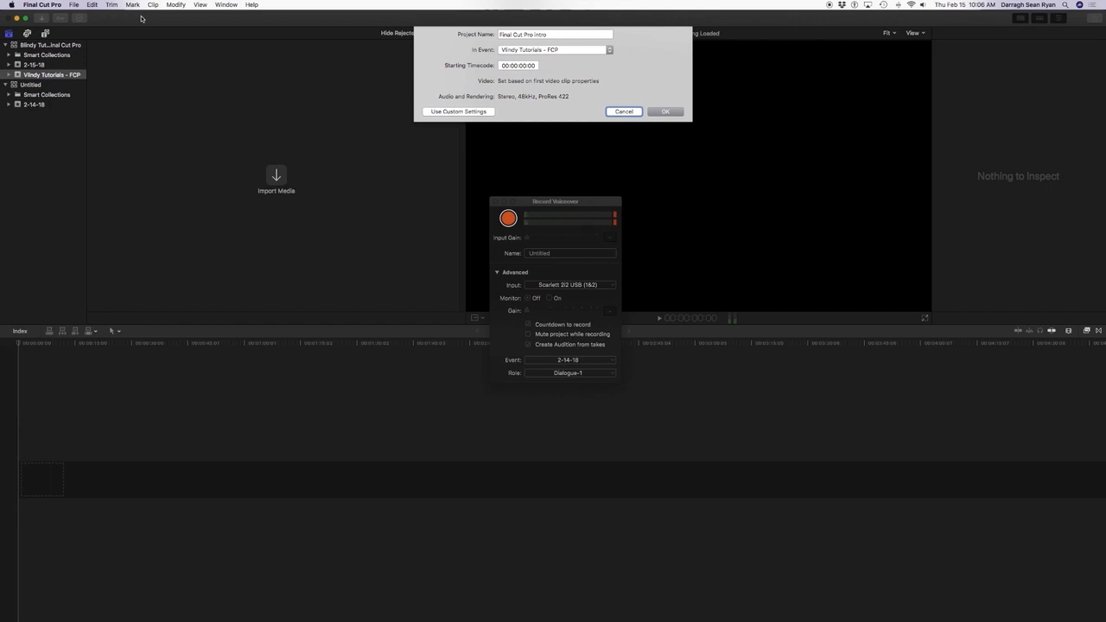
key("Tab")
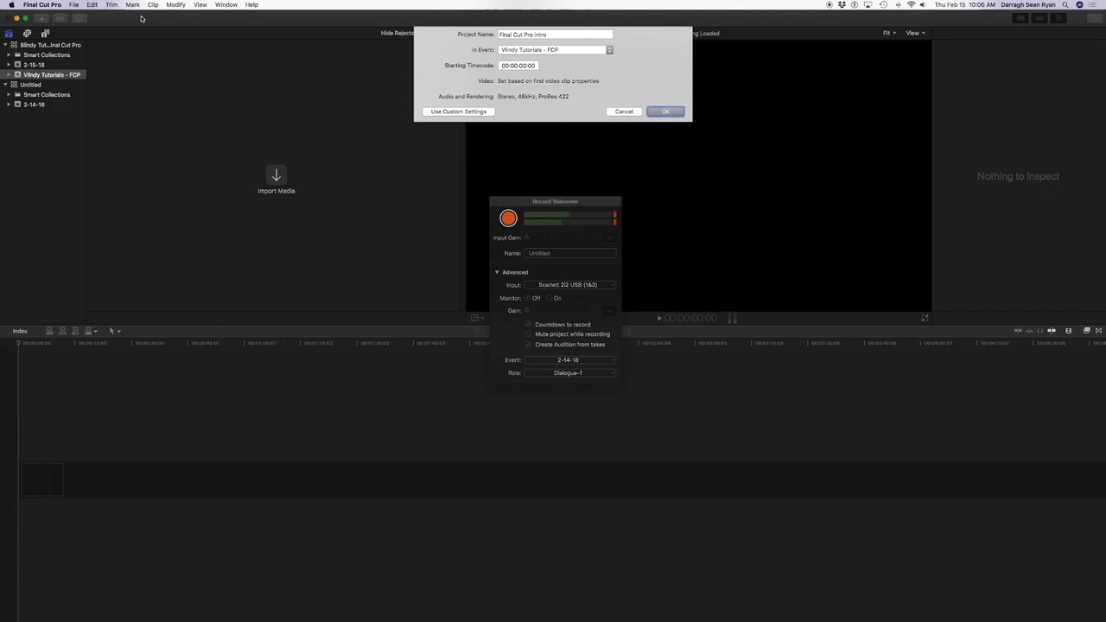
key("Return")
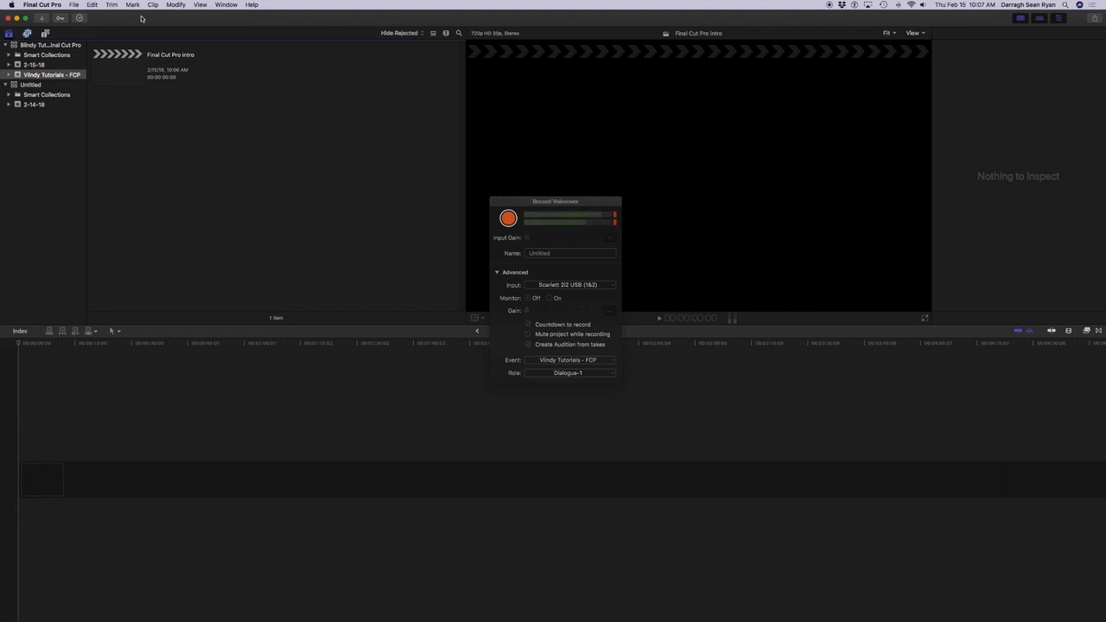
Move the focus to the project timeline and return it to the browser.
key("Tab")
key("Tab")
key("n")
key("super+2")
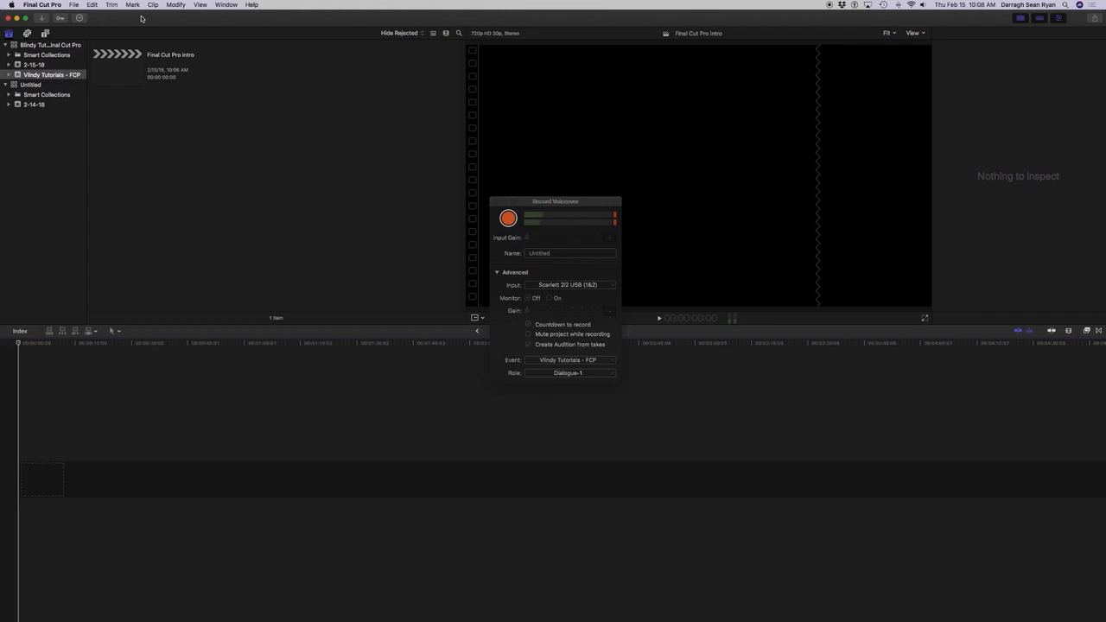
key("super+1")
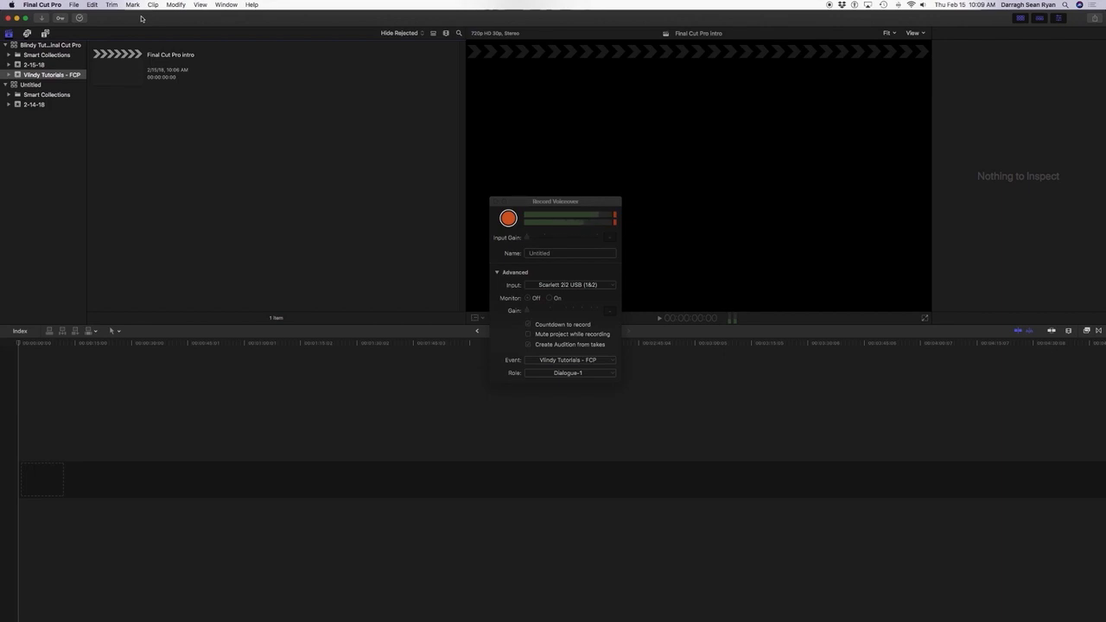
Open the Media Import window for bringing media into the Vlindy Tutorials - FCP event.
key("ctrl+F2")
key("Right")
key("Right")
key("Down")
key("Down")
key("Down")
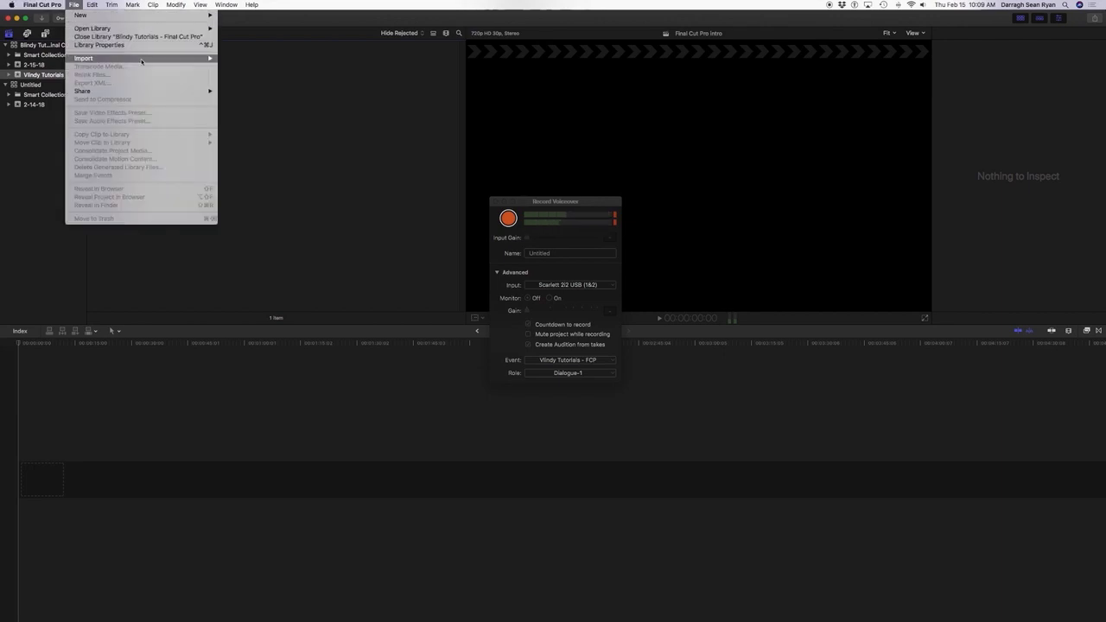
mouse_move(141, 60)
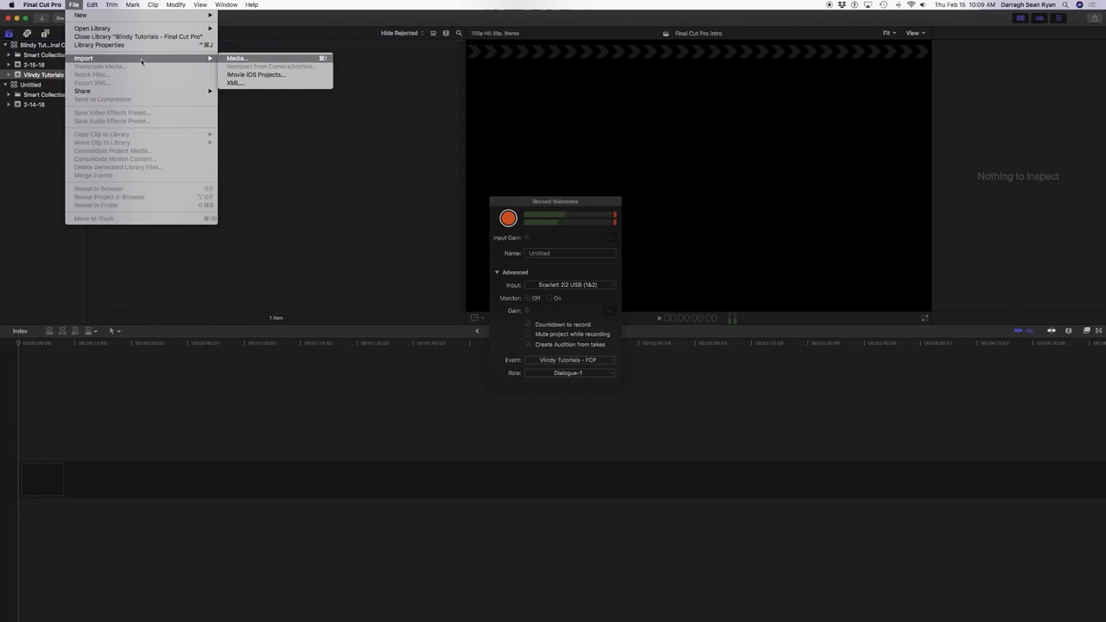
key("Right")
key("Return")
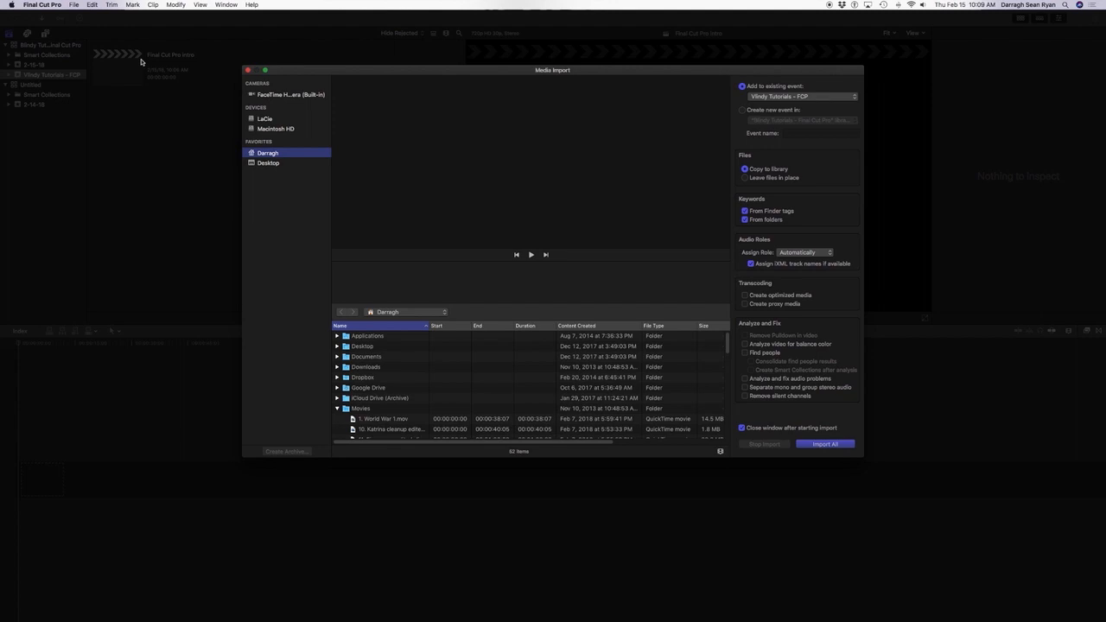
Select the clip "1. World War 1.mov" in the Movies folder of the home directory for import.
key("Tab")
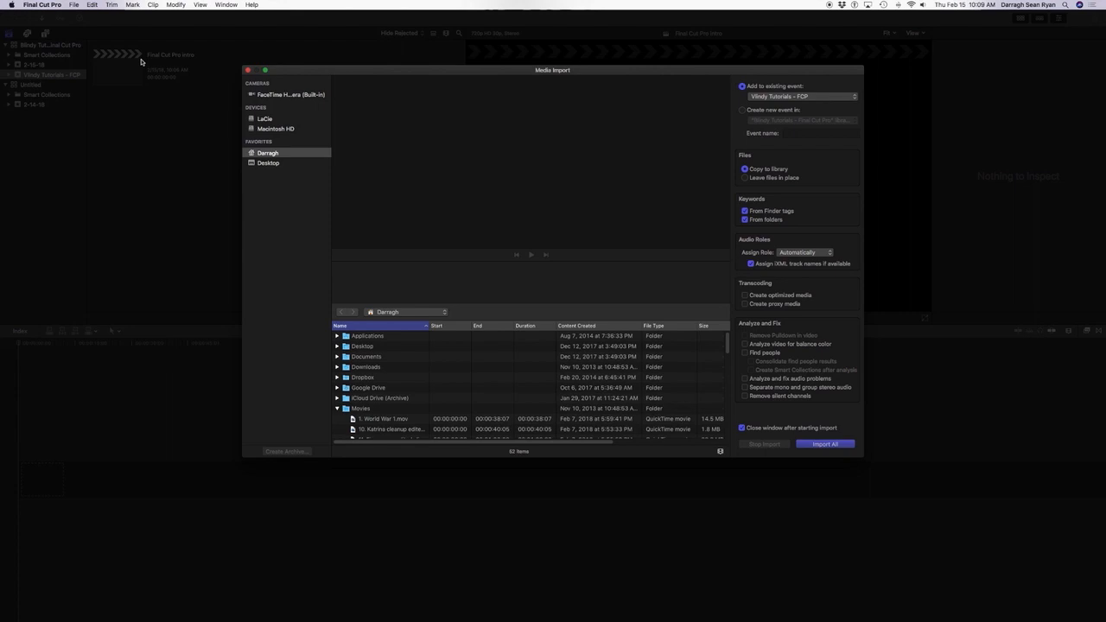
key("Down")
key("Down")
key("Down")
key("Down")
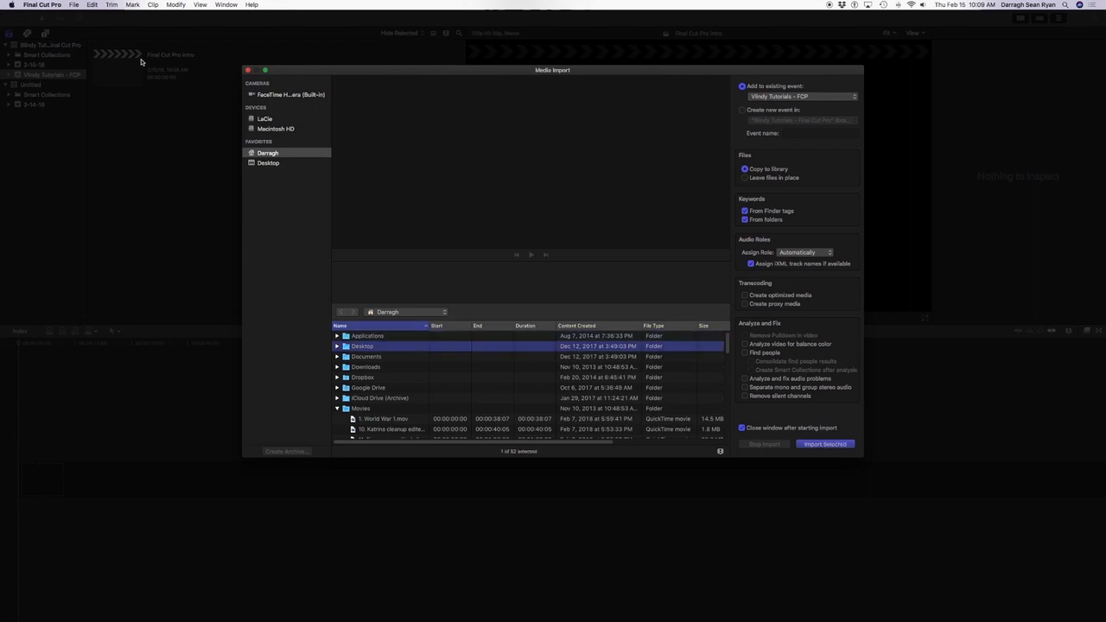
key("Down")
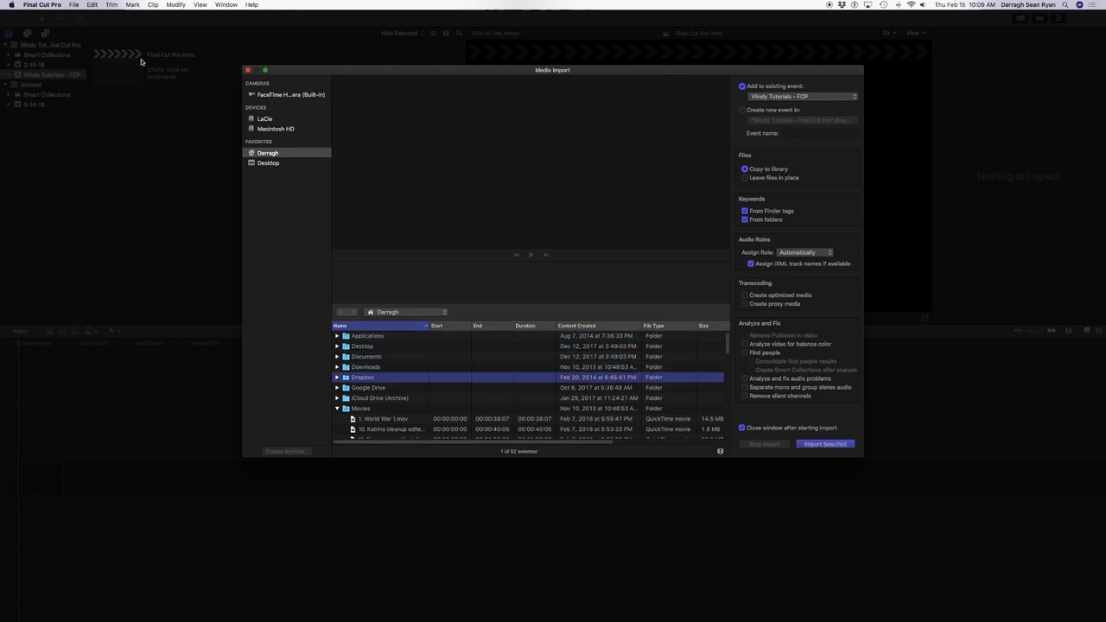
key("Down")
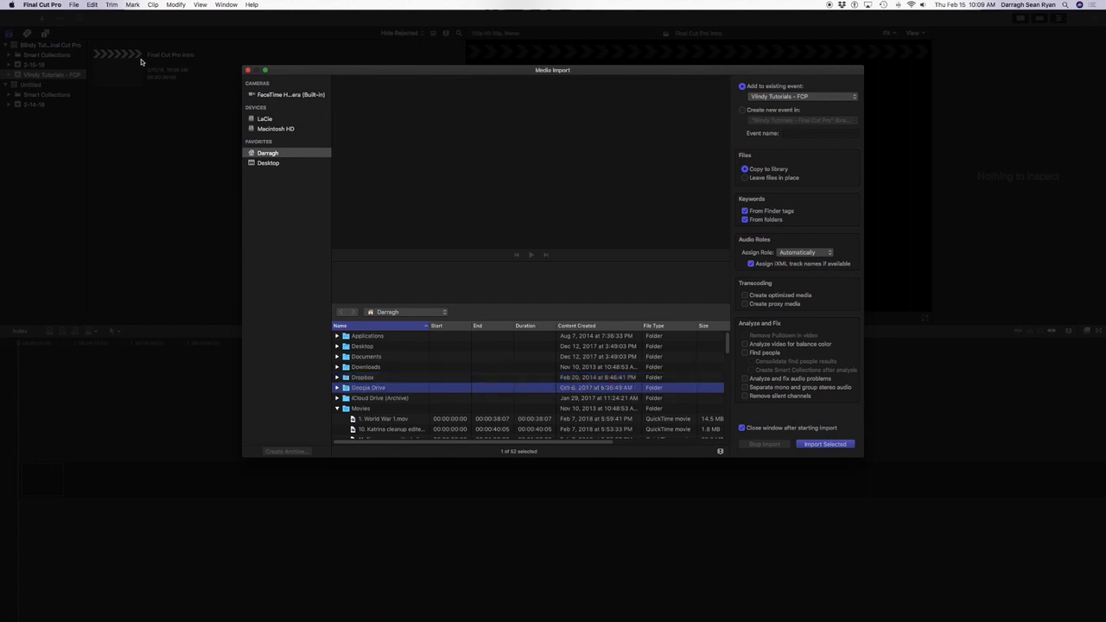
key("Down")
key("Down")
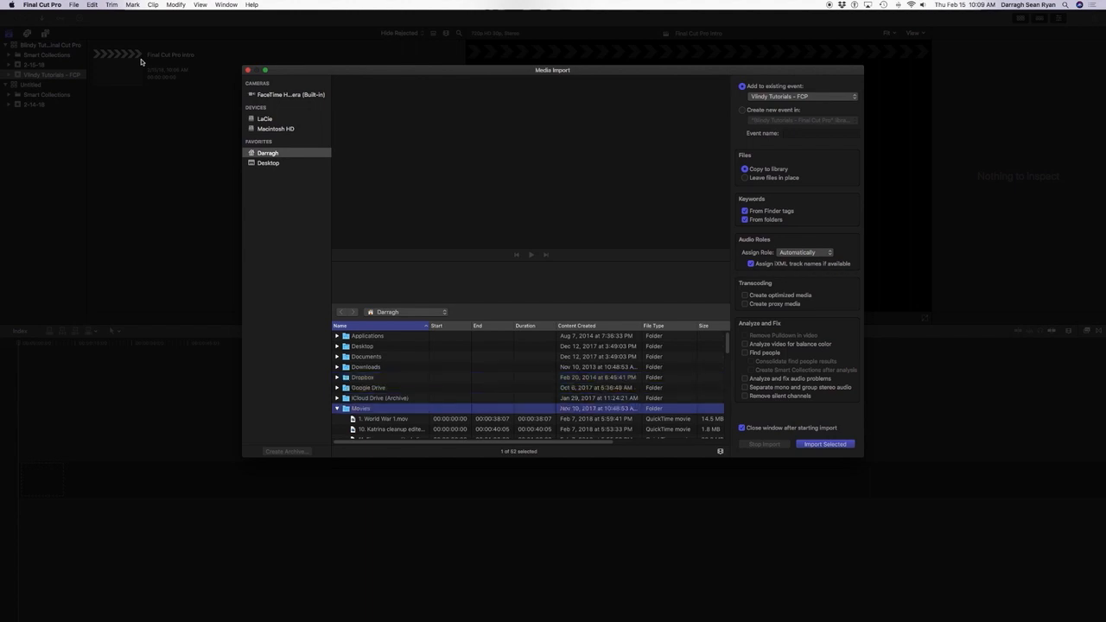
key("Down")
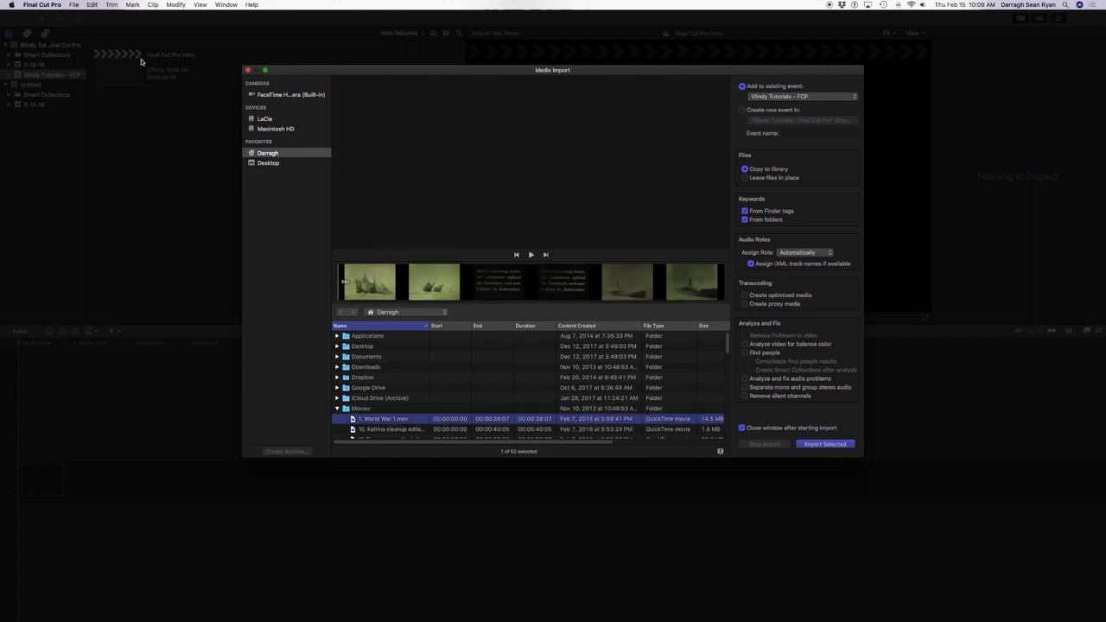
key("Up")
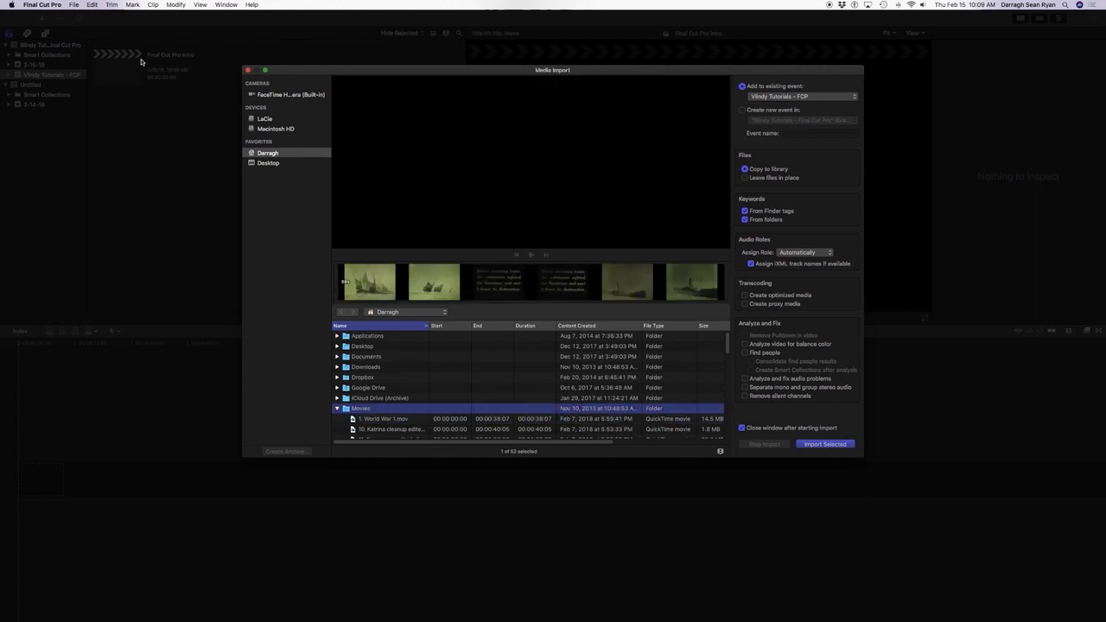
key("Down")
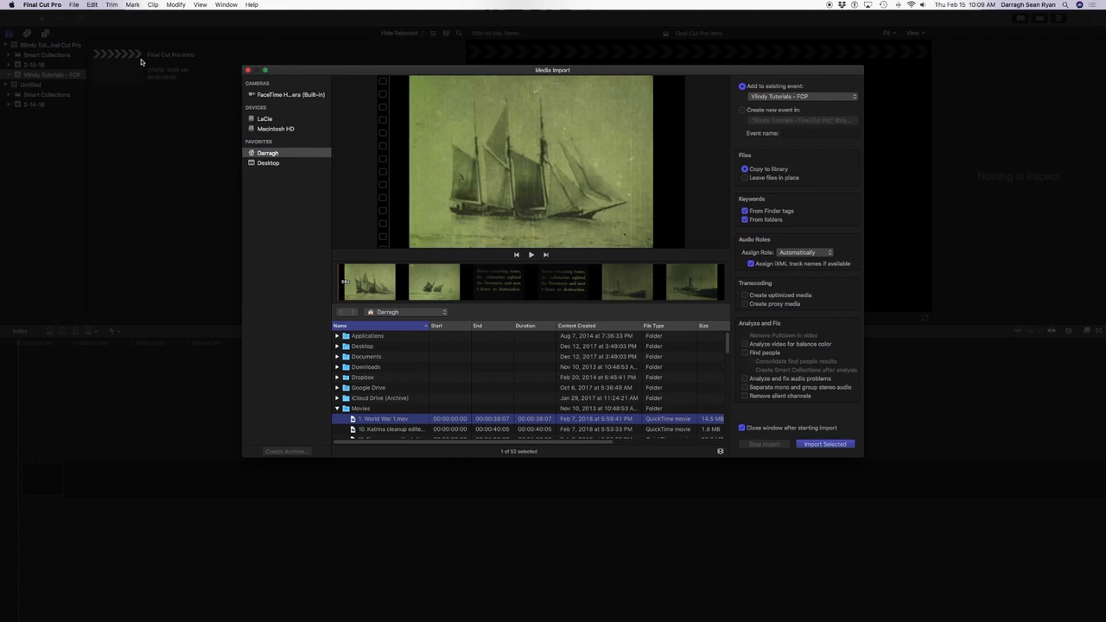
Import the clip "Blindy Tutorials - Final Cut Pro intro" from the Movies folder into the Vlindy Tutorials - FCP event.
key("Down")
key("Down")
key("Down")
key("Down")
key("Down")
key("Down")
key("Down")
key("Down")
key("Down")
key("Down")
key("Down")
key("Down")
key("Down")
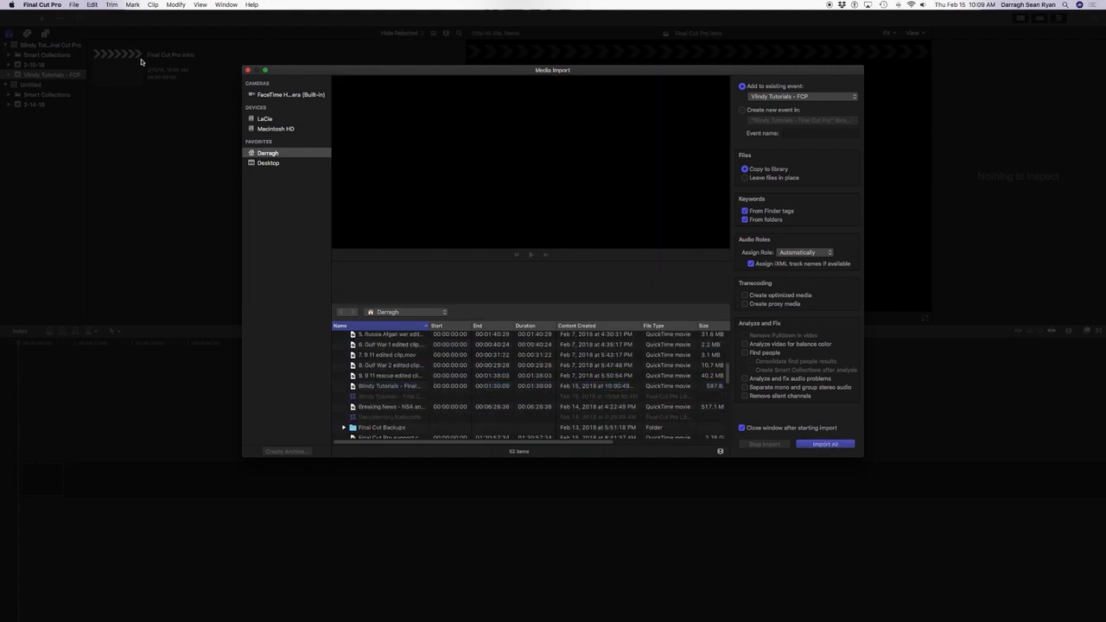
key("Down")
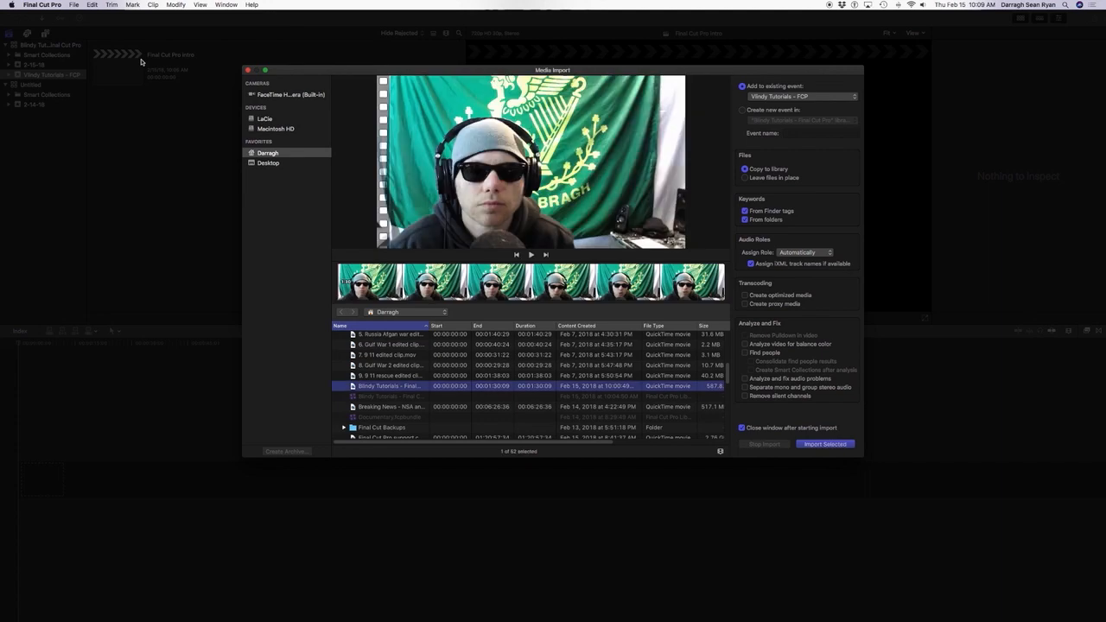
key("Down")
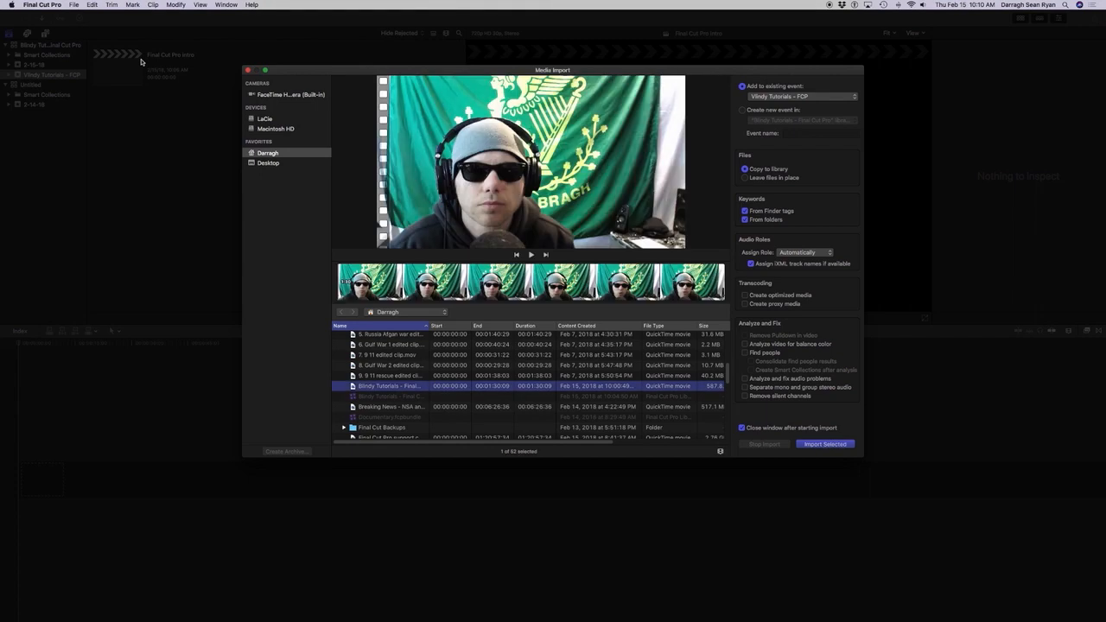
key("Return")
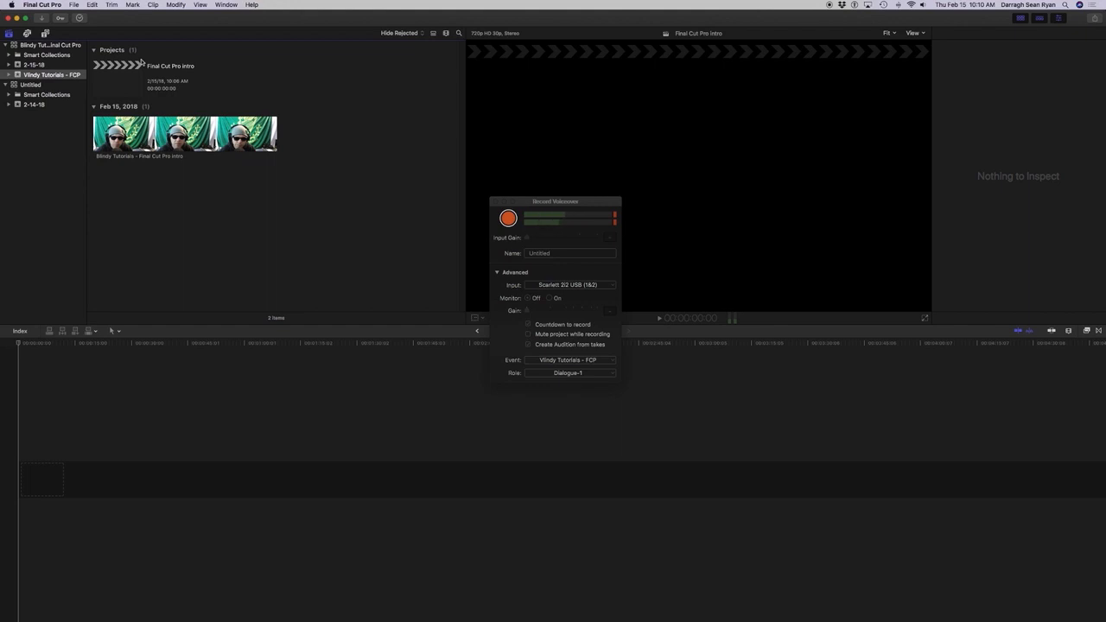
Select the imported intro clip in the browser and play it through from the beginning, pausing and resuming along the way.
key("Down")
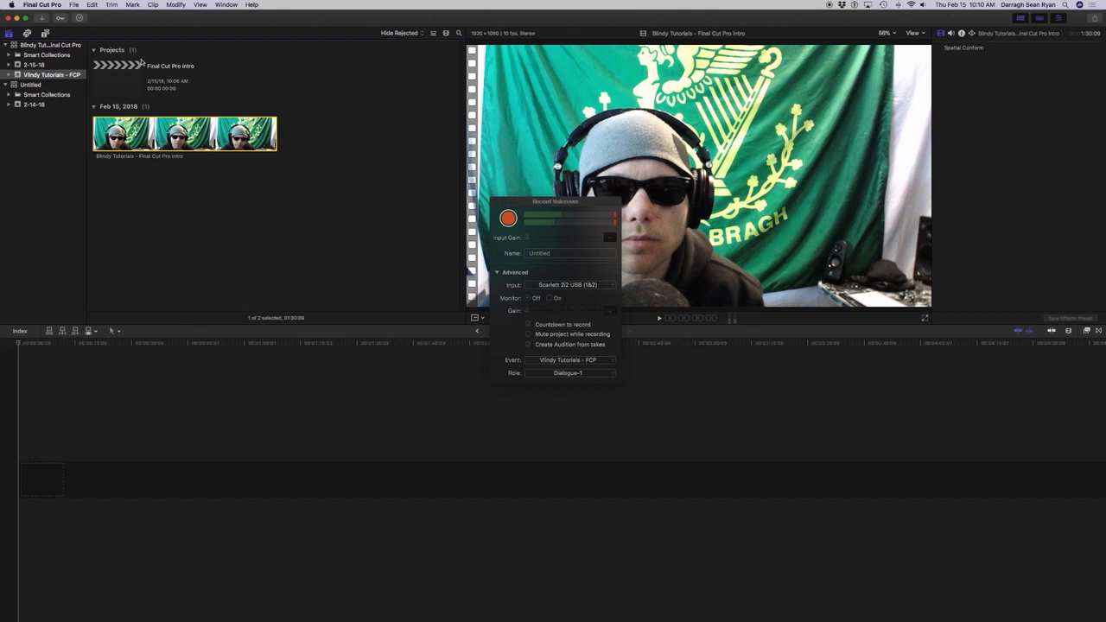
key("space")
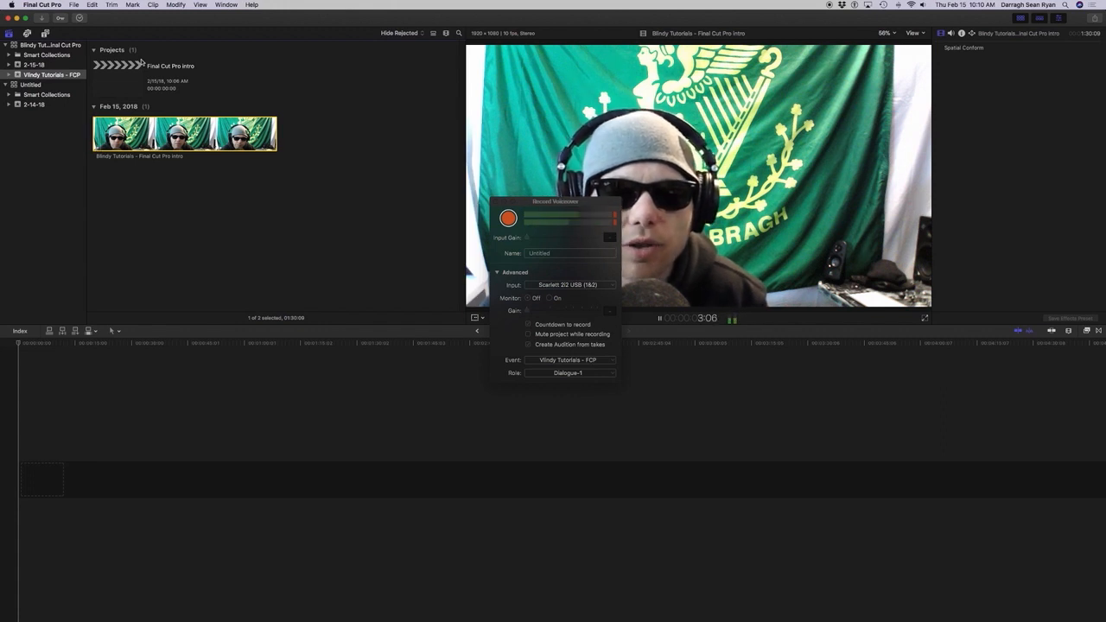
key("space")
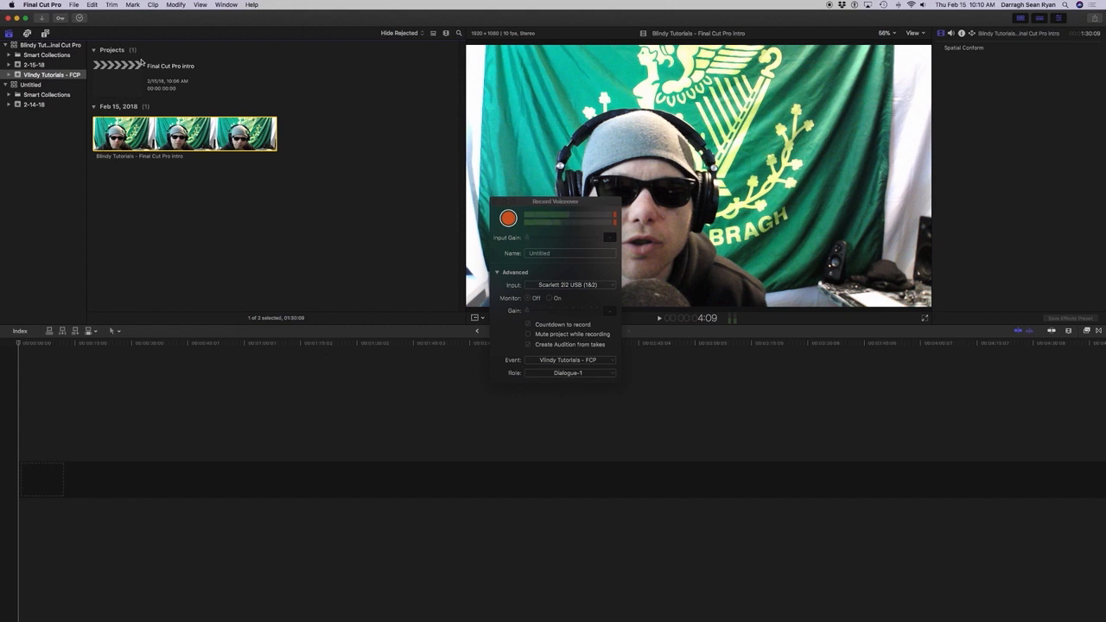
key("space")
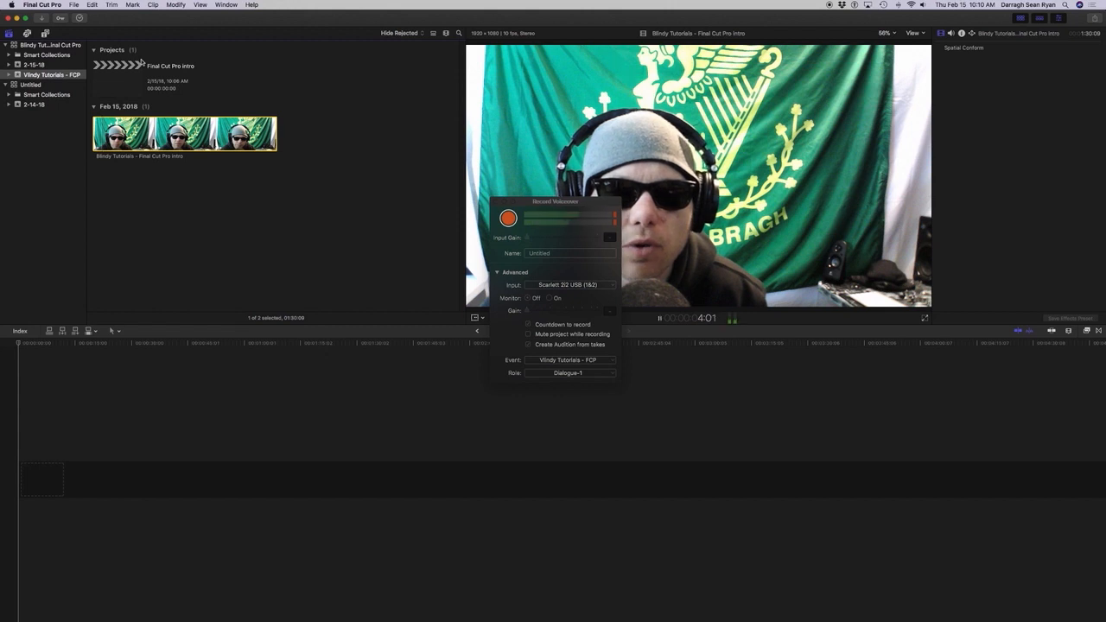
key("space")
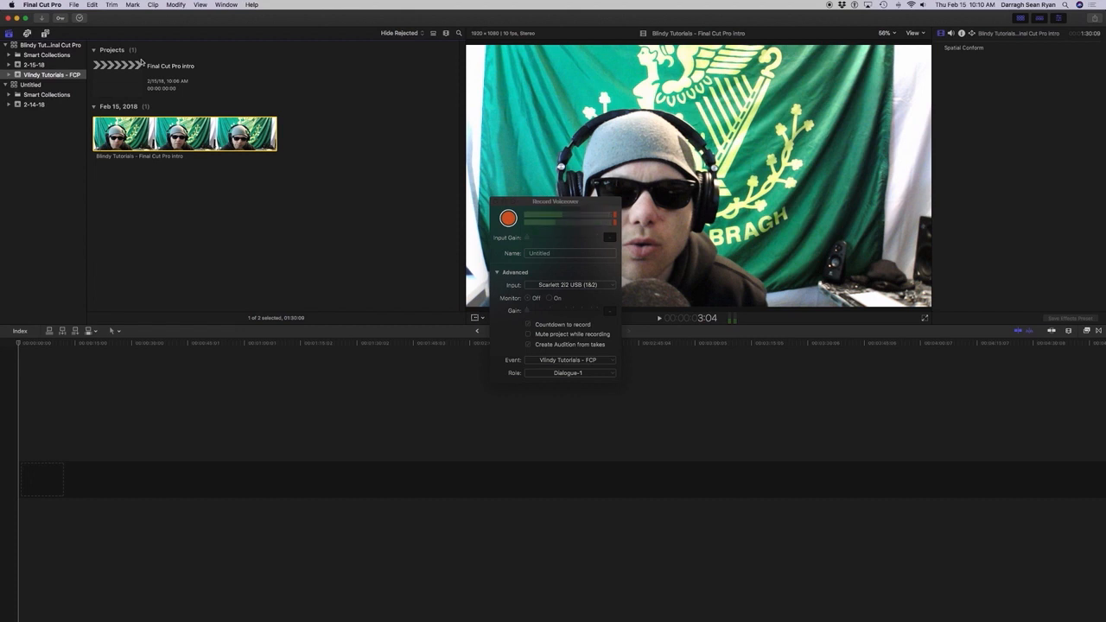
key("space")
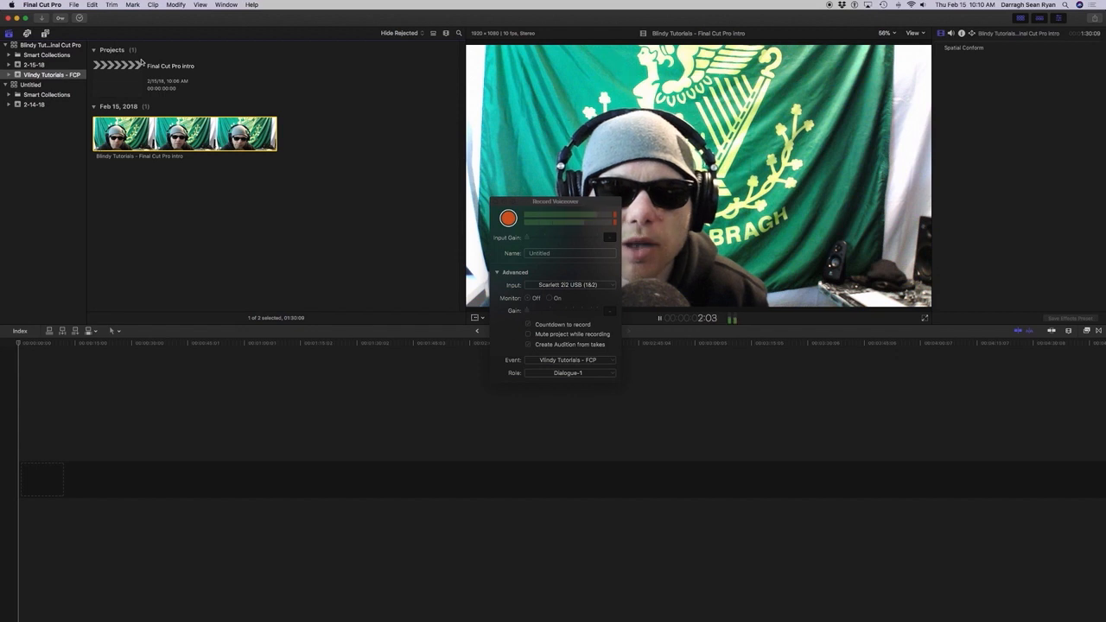
key("Home")
key("space")
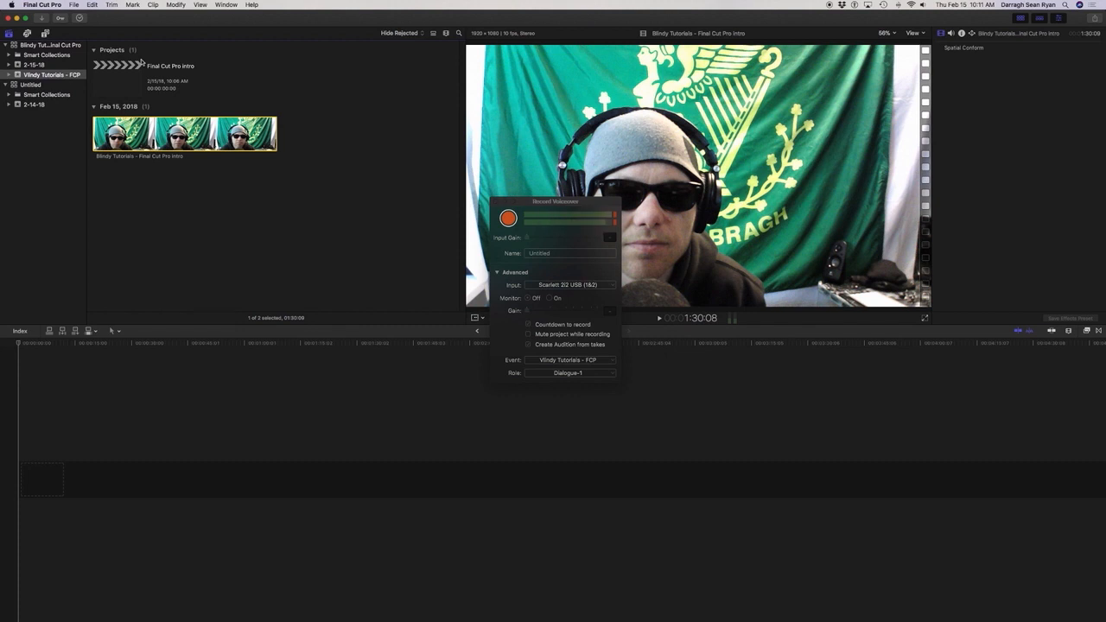
Append the intro clip to the project timeline, accepting 1080p HD, 1920x1080, 23.98p, Apple ProRes 422 and stereo 48kHz audio as project properties.
key("e")
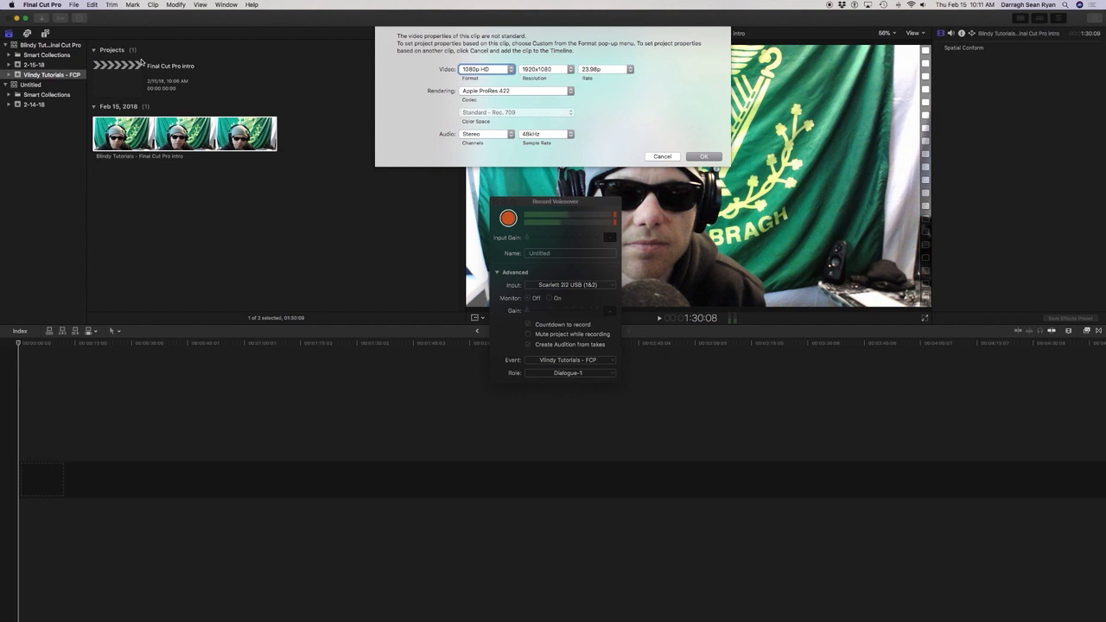
key("Tab")
key("Tab")
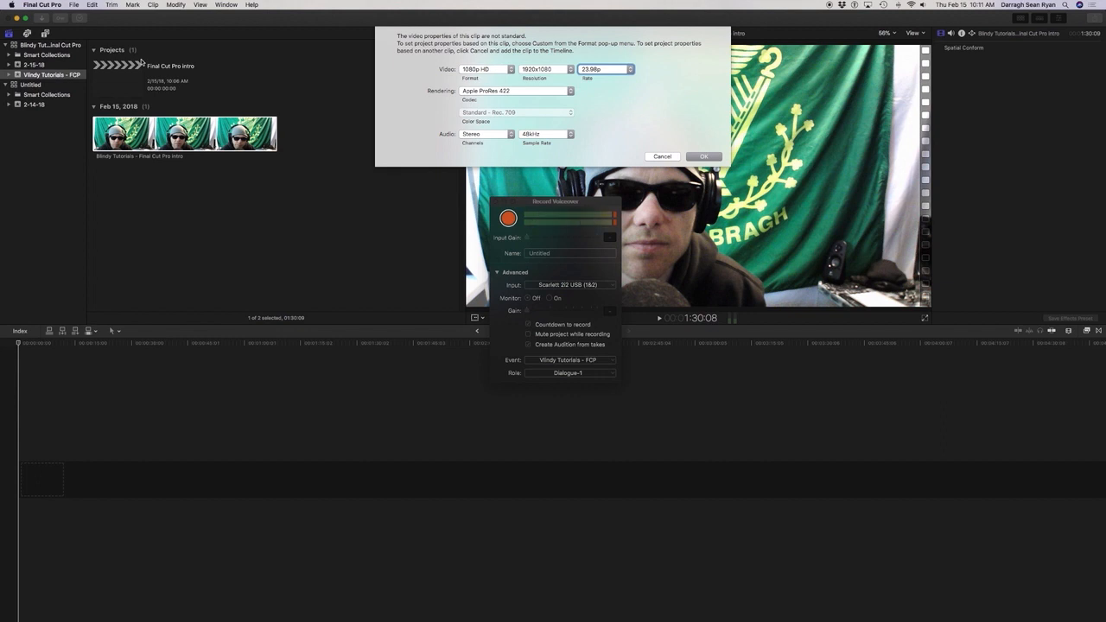
key("shift+Tab")
key("shift+Tab")
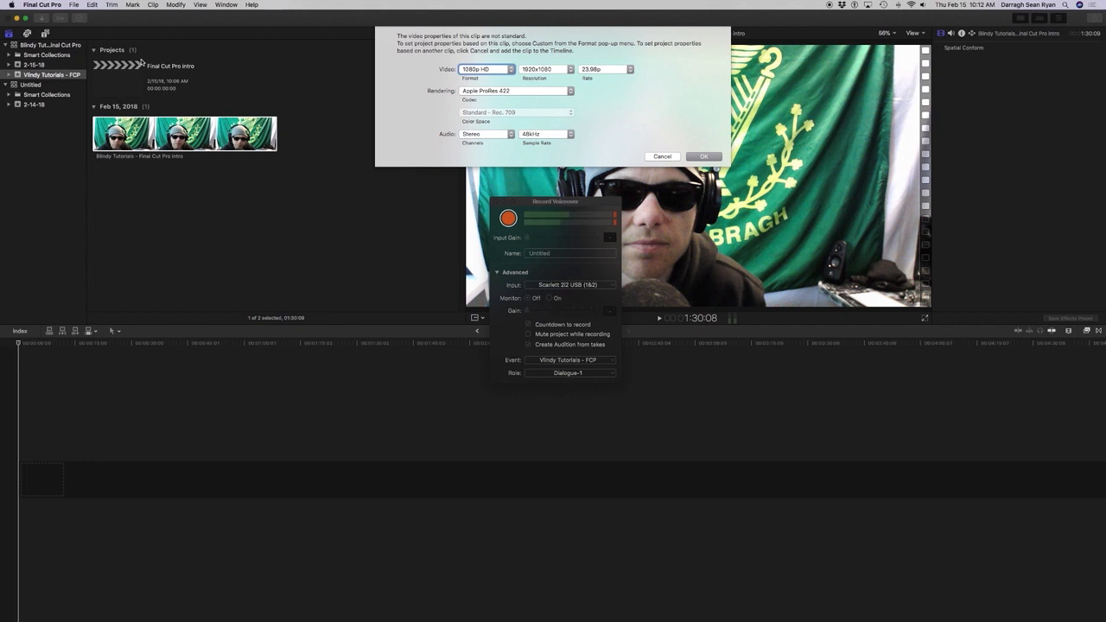
key("Tab")
key("Tab")
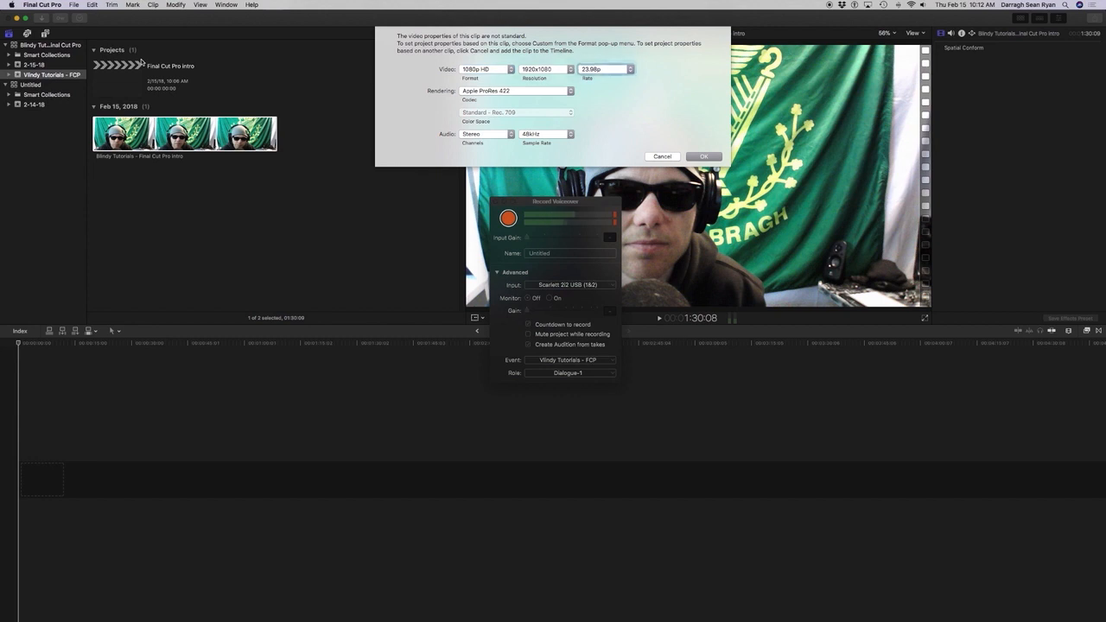
key("Tab")
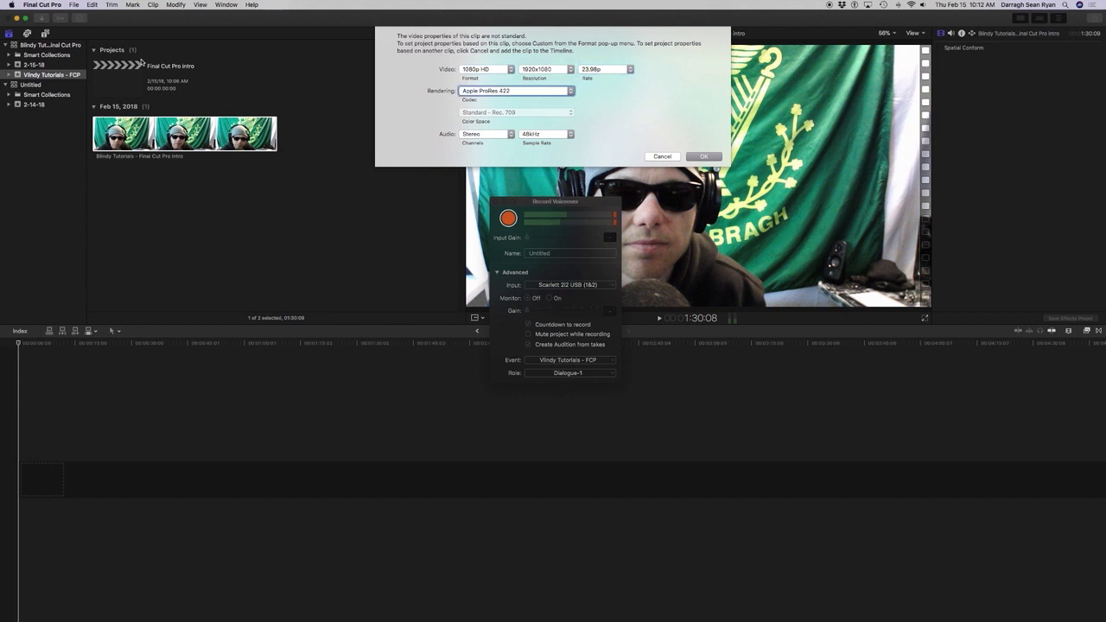
key("Tab")
key("Tab")
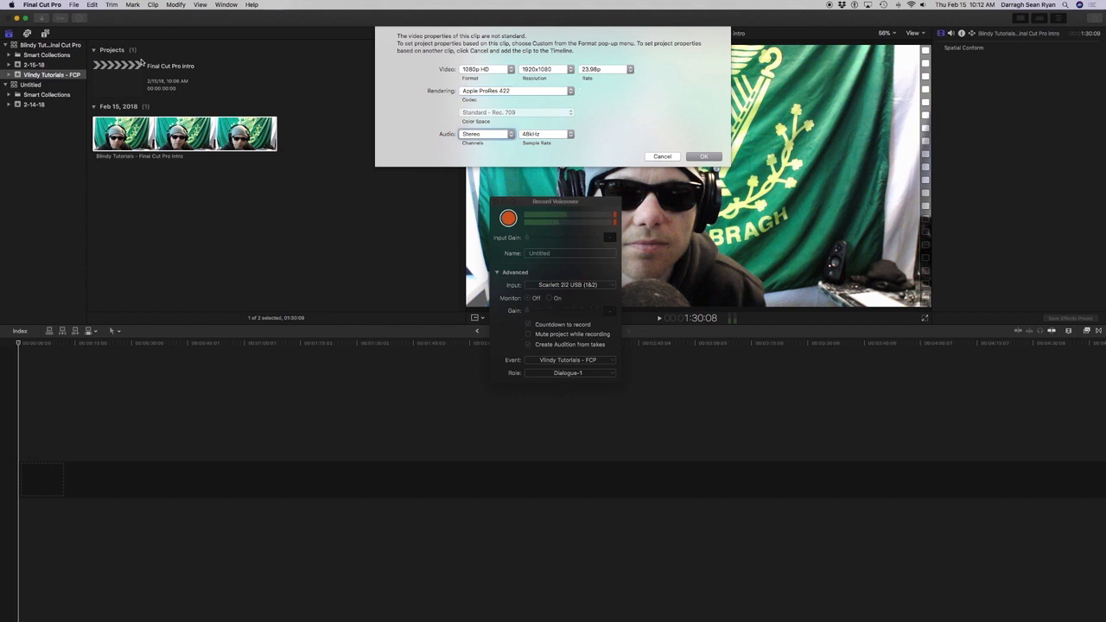
key("Tab")
key("Tab")
key("space")
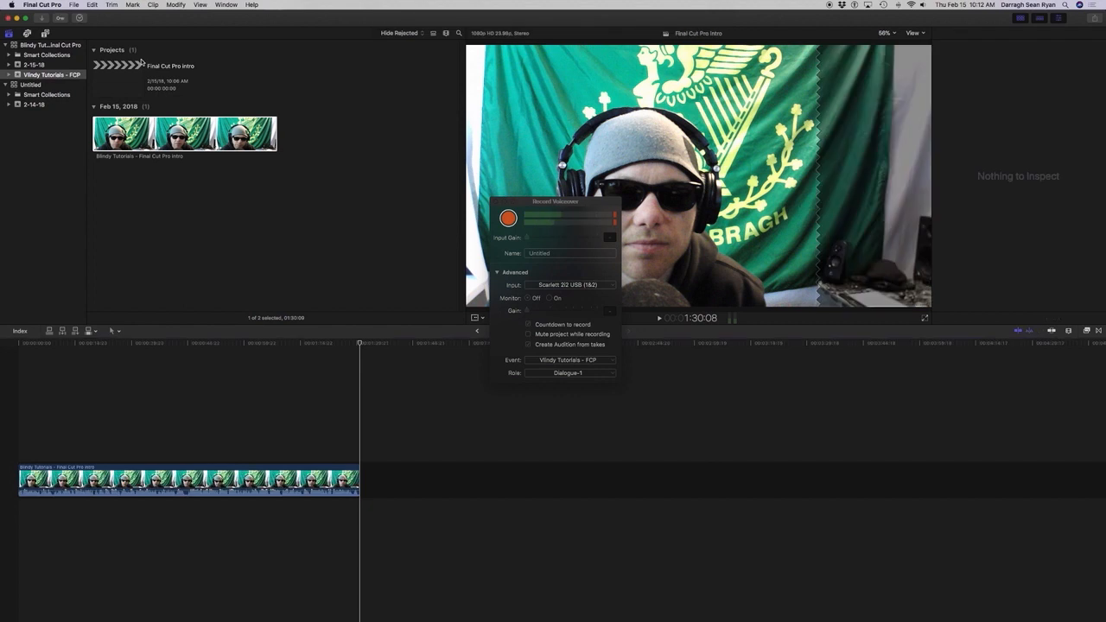
Select everything in the timeline and play the project from the start for about 8 seconds.
key("super+a")
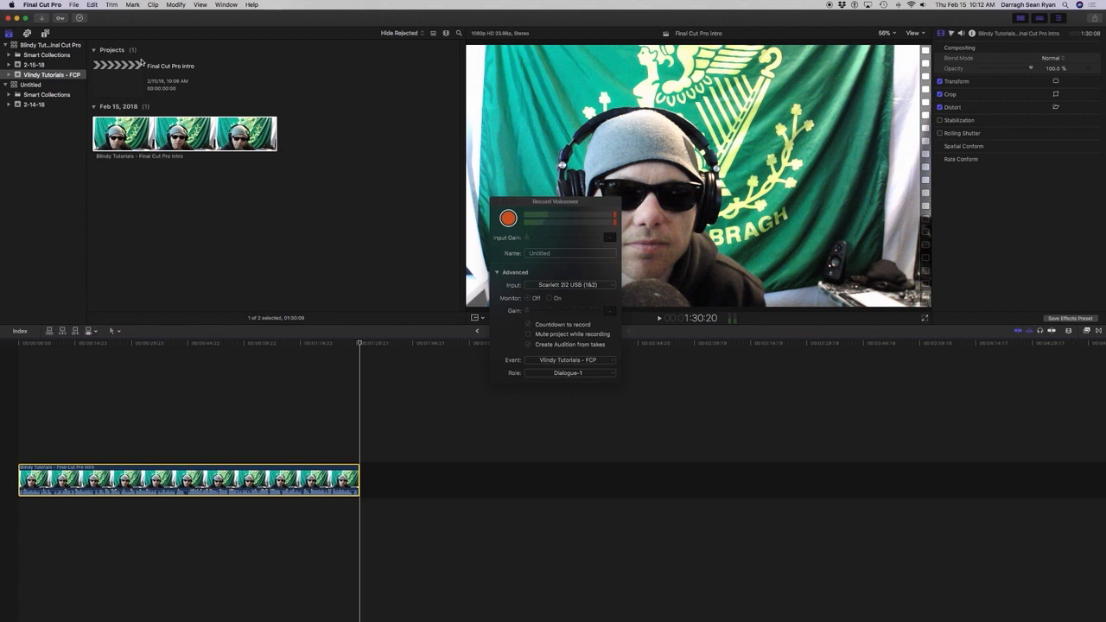
key("Home")
key("space")
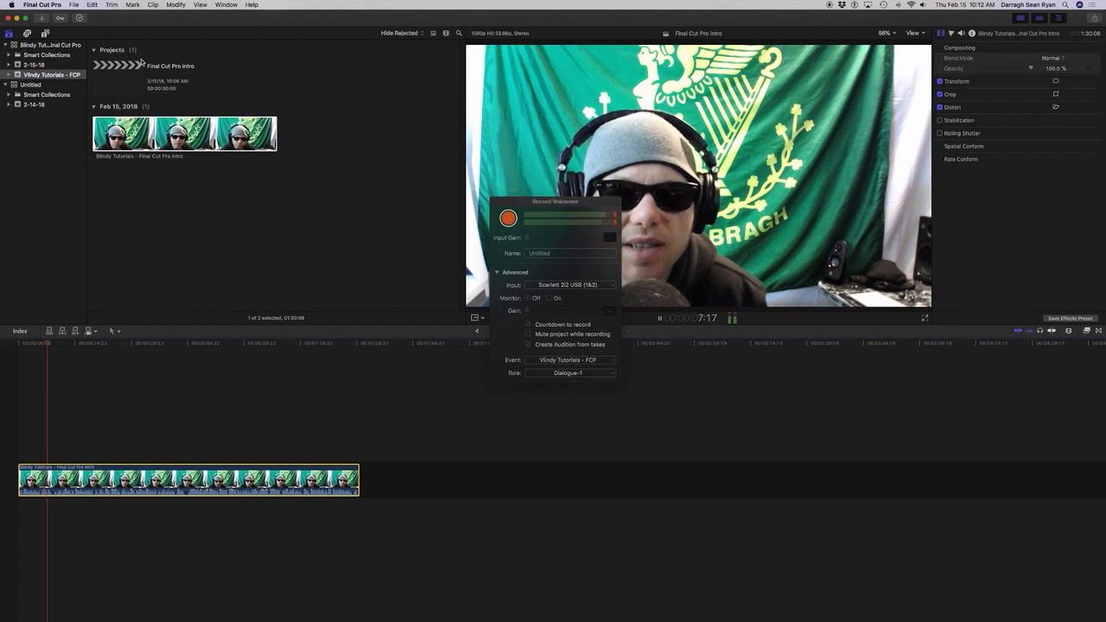
key("space")
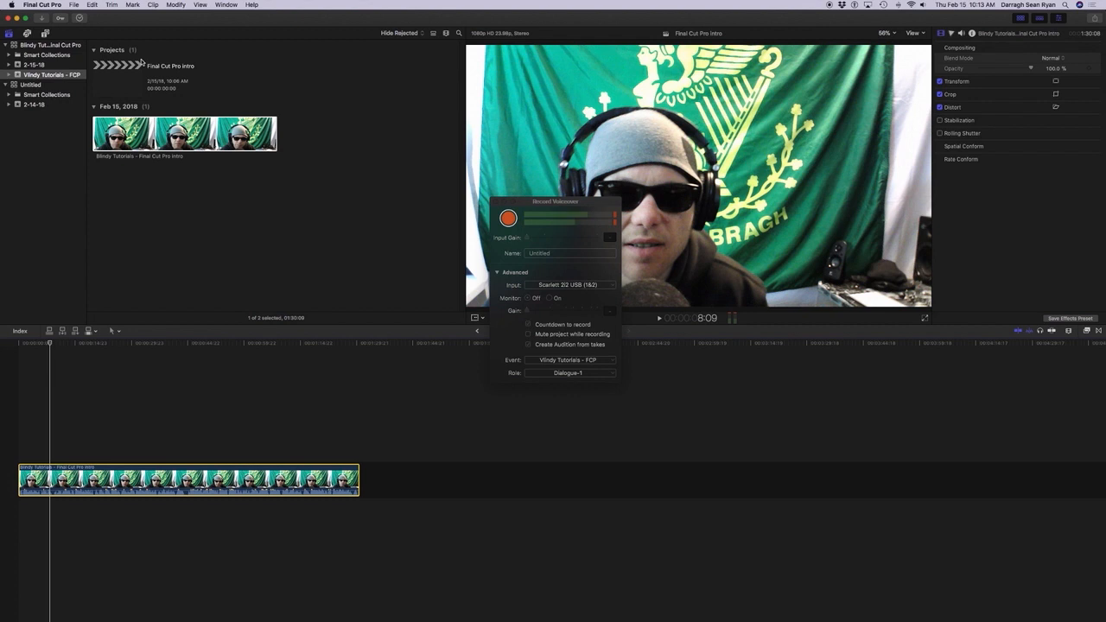
Return the focus to the intro clip in the browser and show its audio settings in the inspector.
key("super+grave")
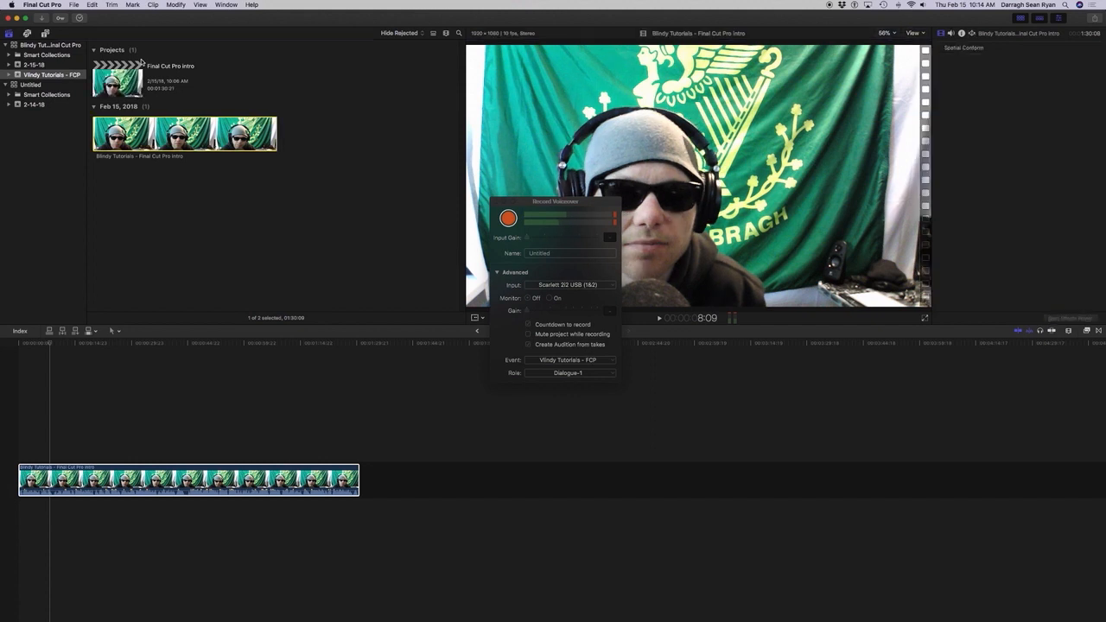
key("Return")
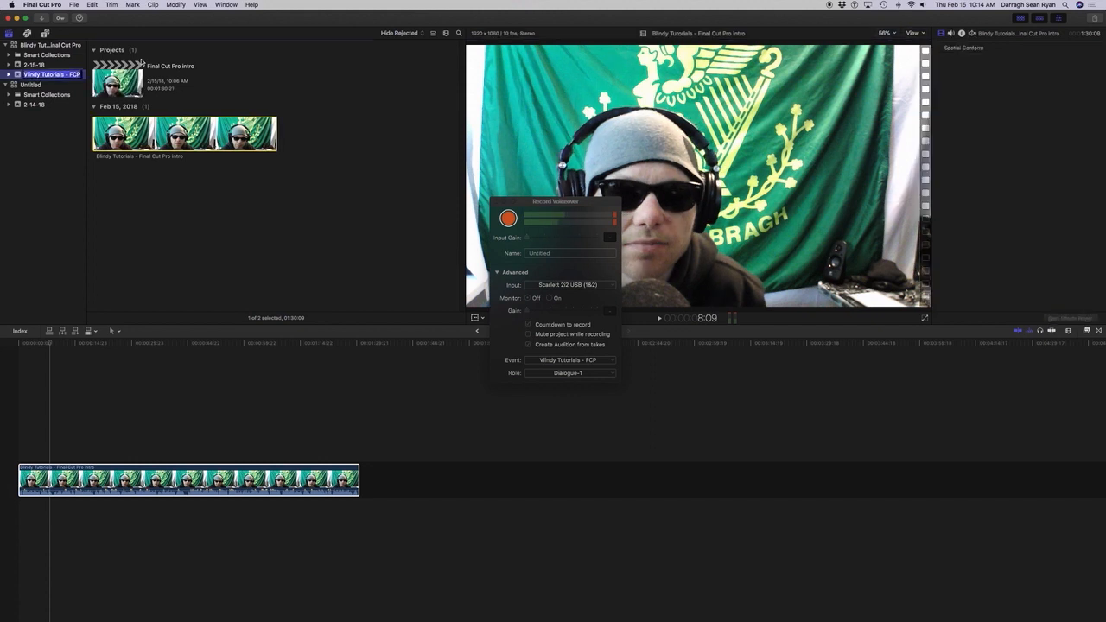
key("Return")
key("Tab")
key("Tab")
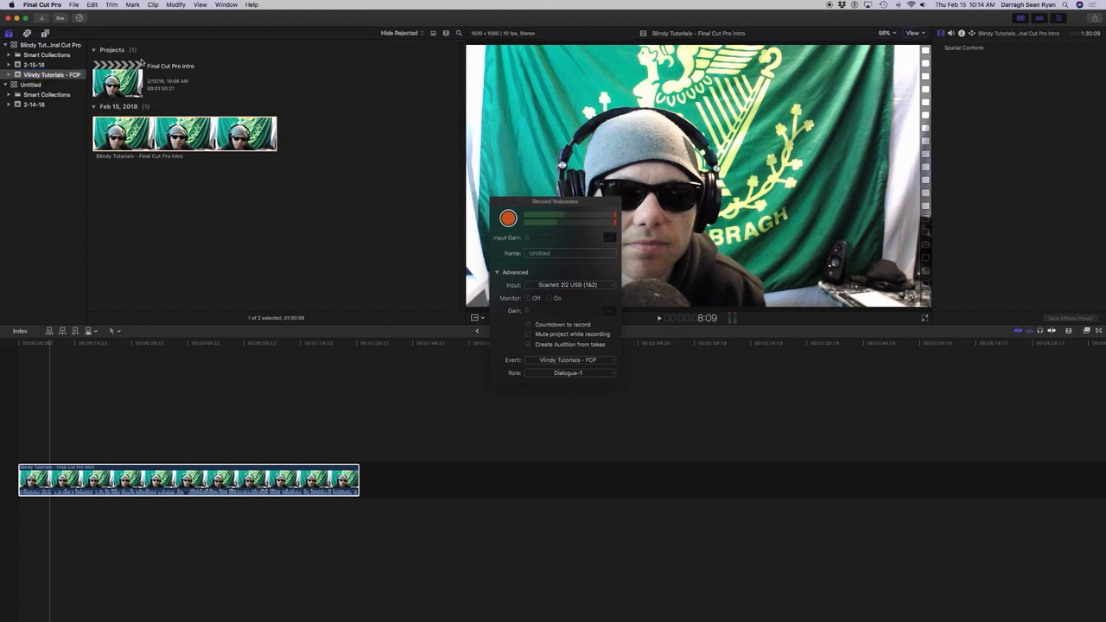
key("Tab")
key("ctrl+alt+space")
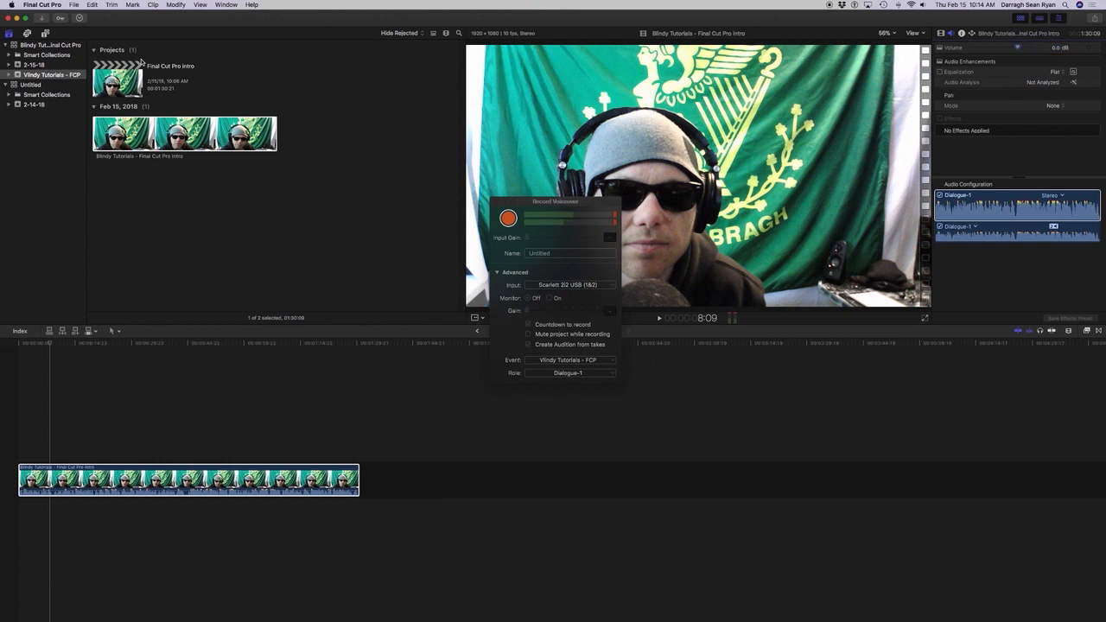
Lower the browser clip's volume to -16.0 dB and start playing it from the beginning.
key("super+z")
key("super+z")
key("super+z")
key("Home")
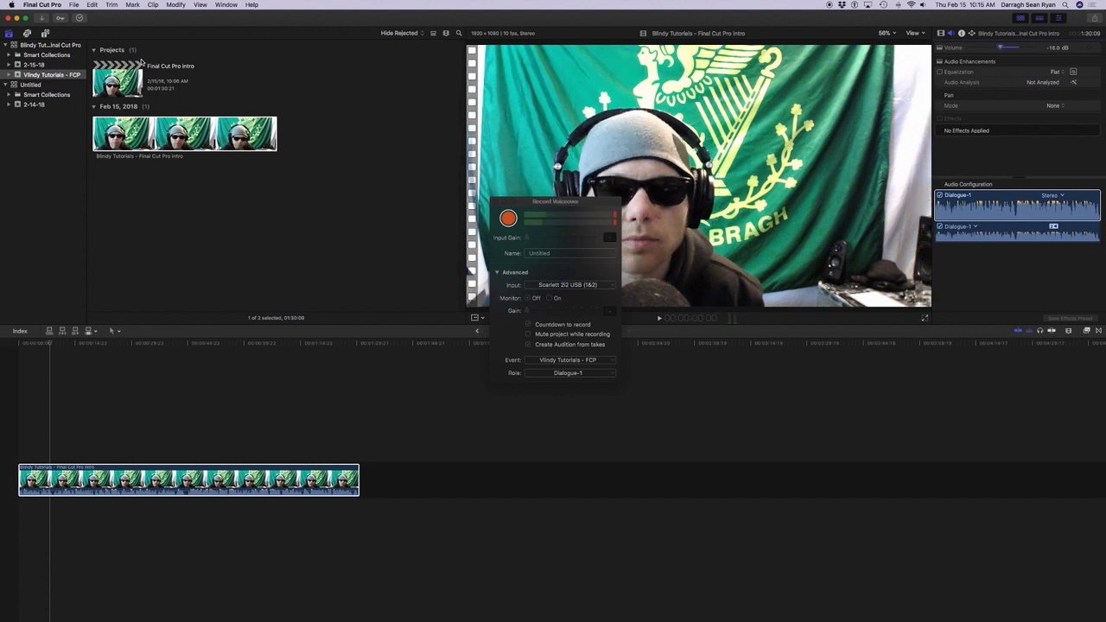
key("space")
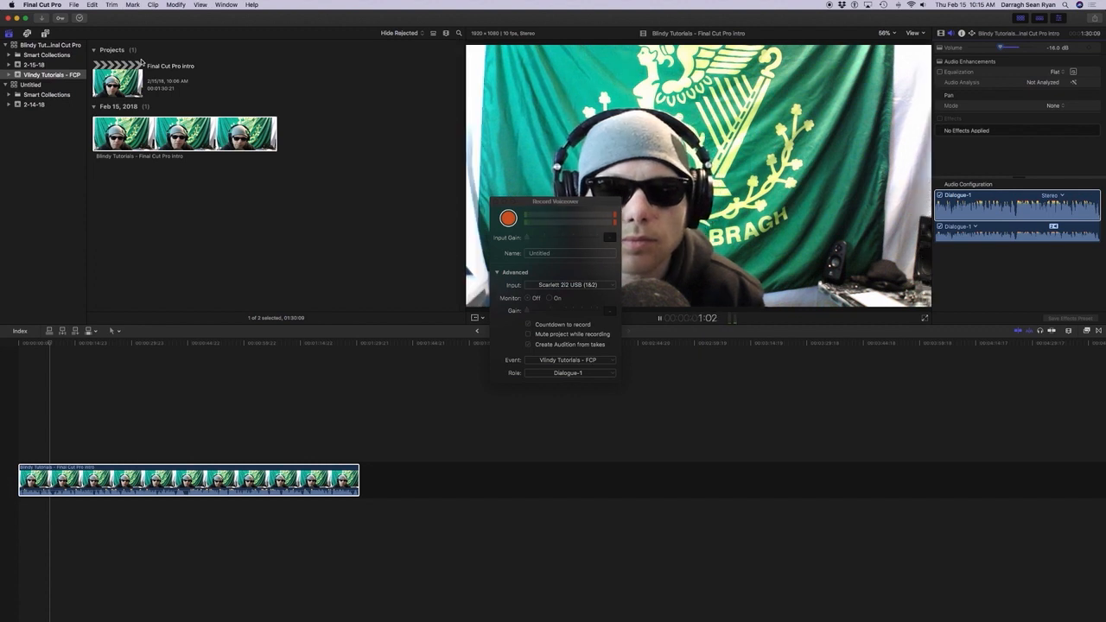
Raise the browser clip's volume to -4.2 dB, playing short stretches of the clip to judge the level.
key("space")
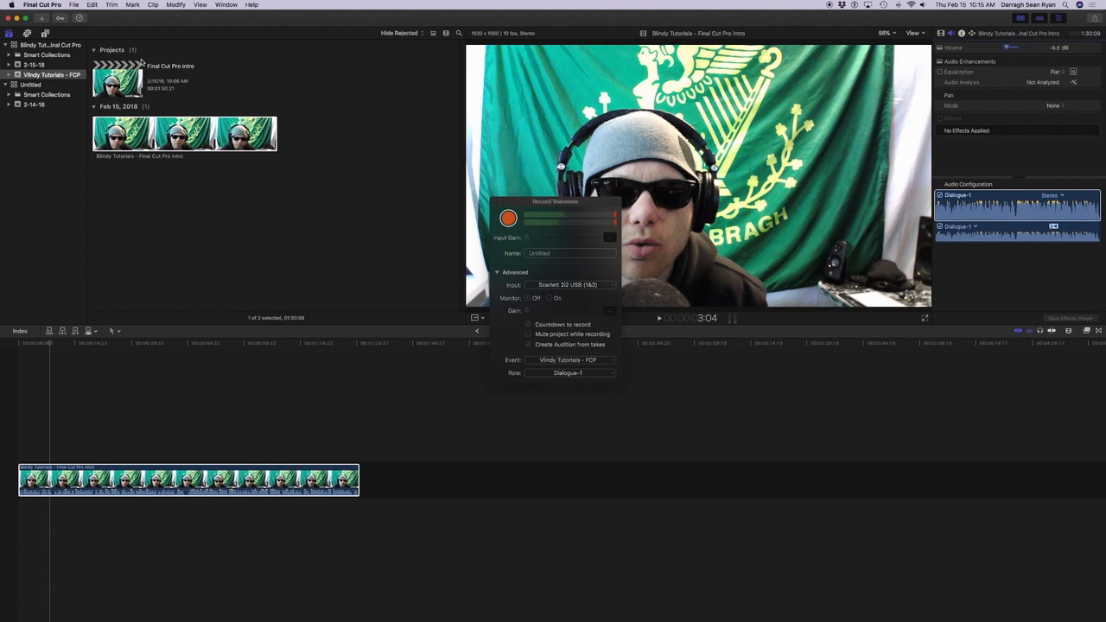
key("space")
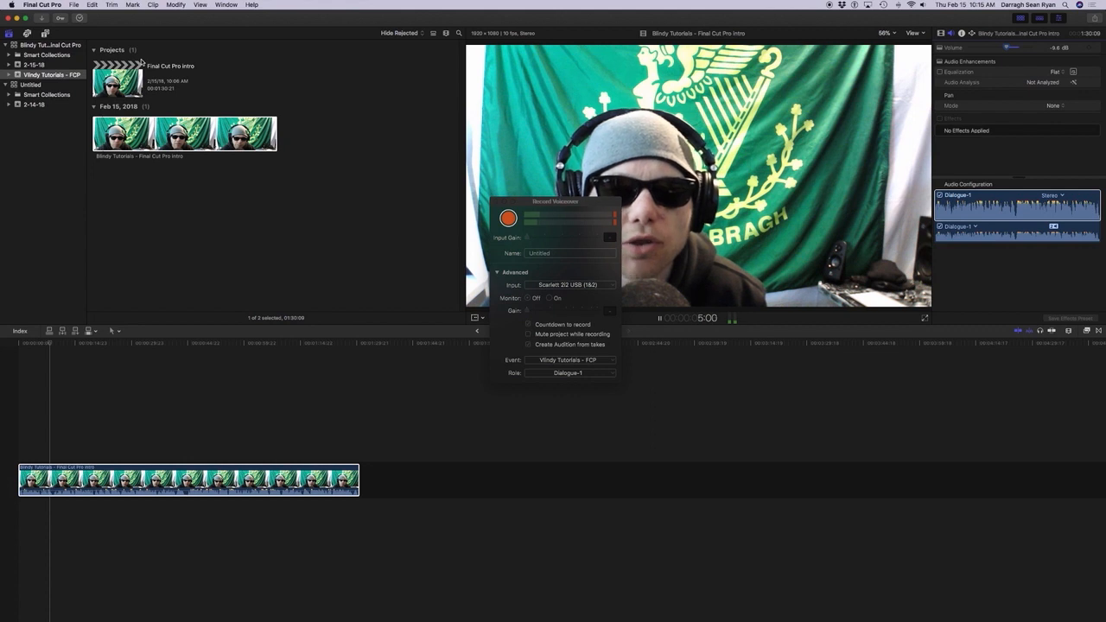
key("space")
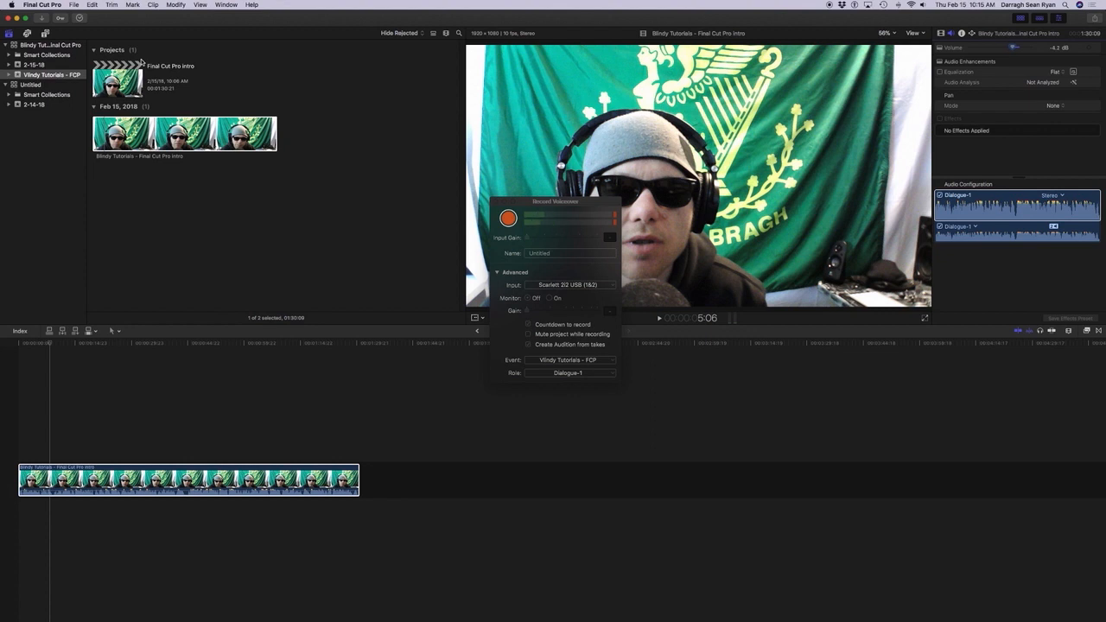
key("space")
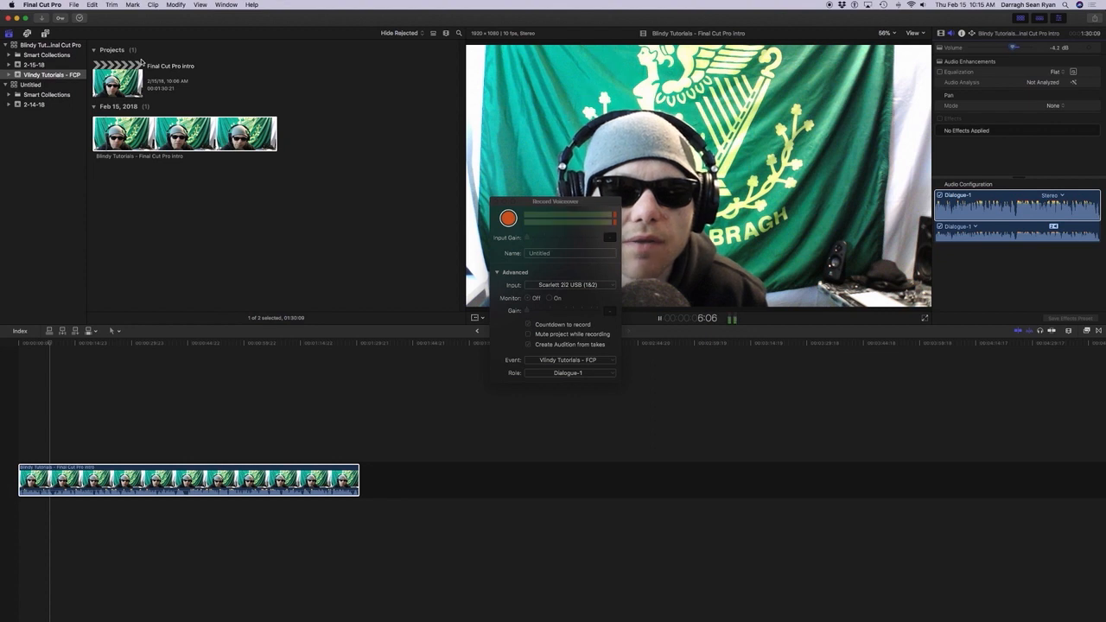
key("space")
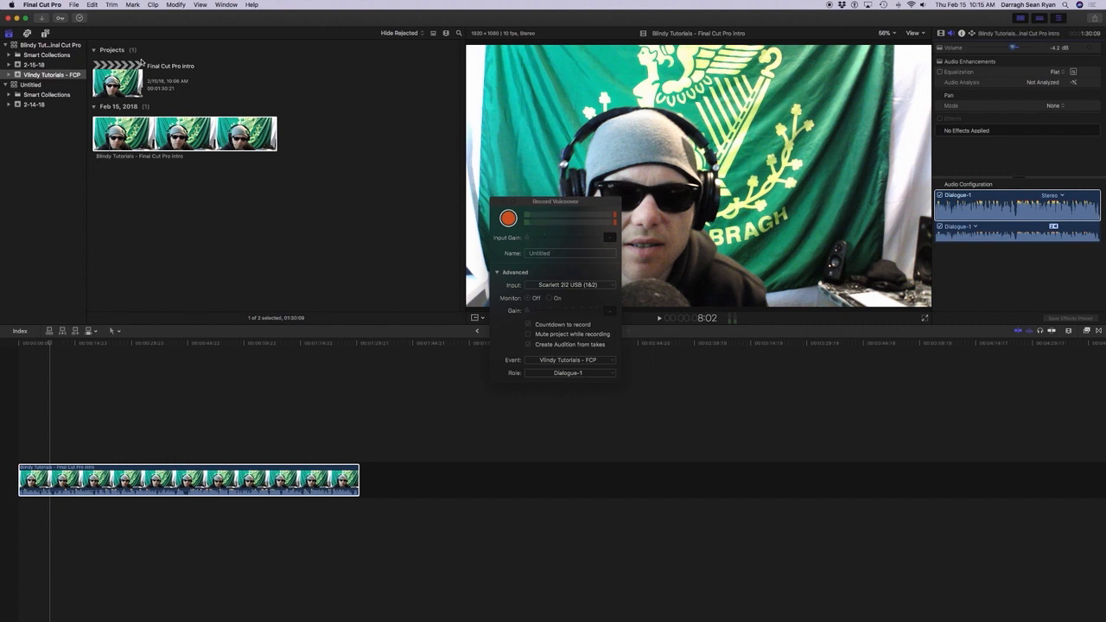
Move the focus to the project timeline and play its clip from the start.
key("super+2")
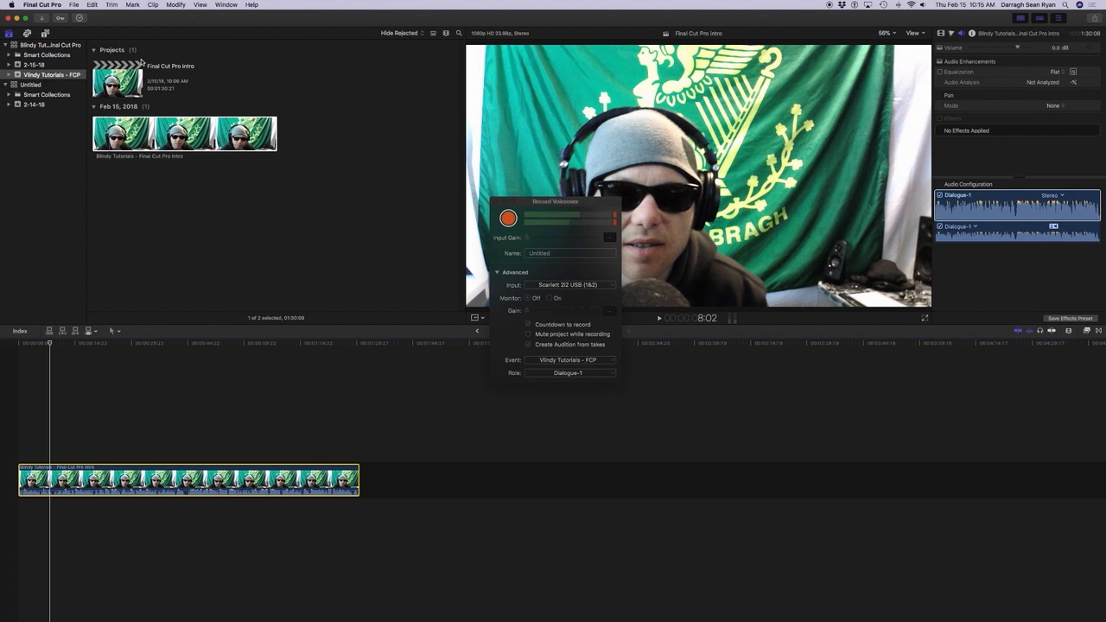
key("Home")
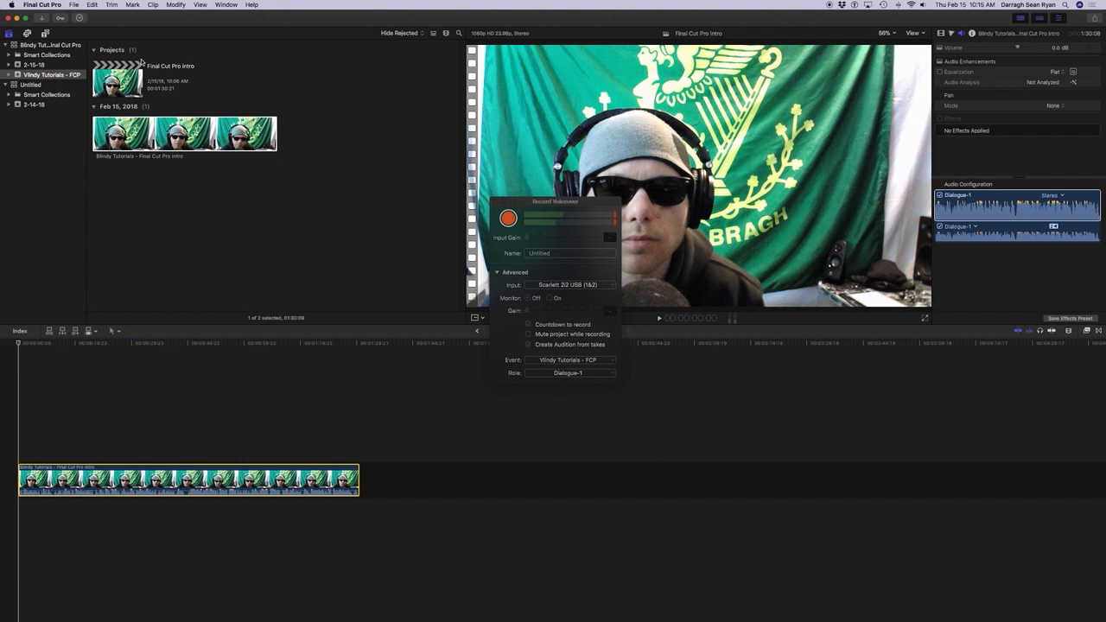
key("space")
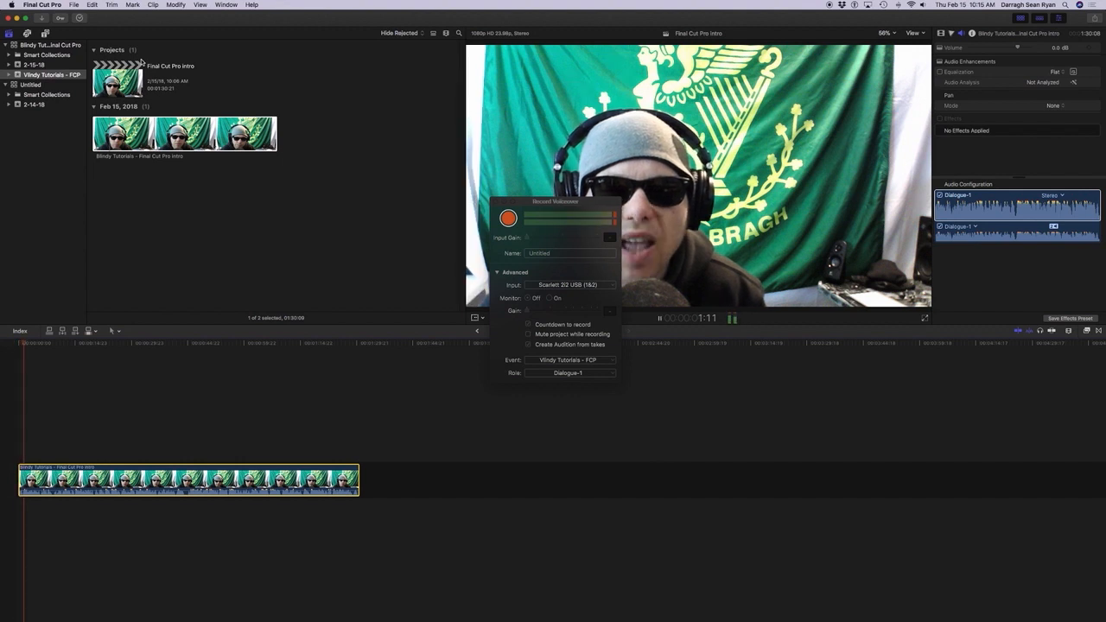
Delete the unwanted opening of the project clip, from its start up to about 1:07 on the viewer timecode.
key("space")
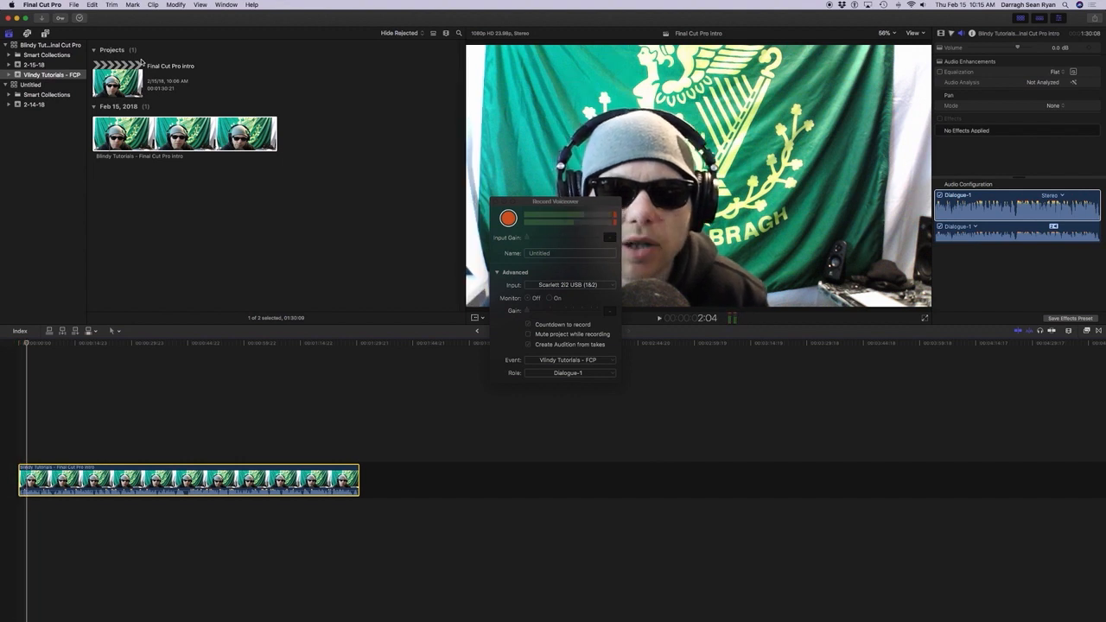
key("Home")
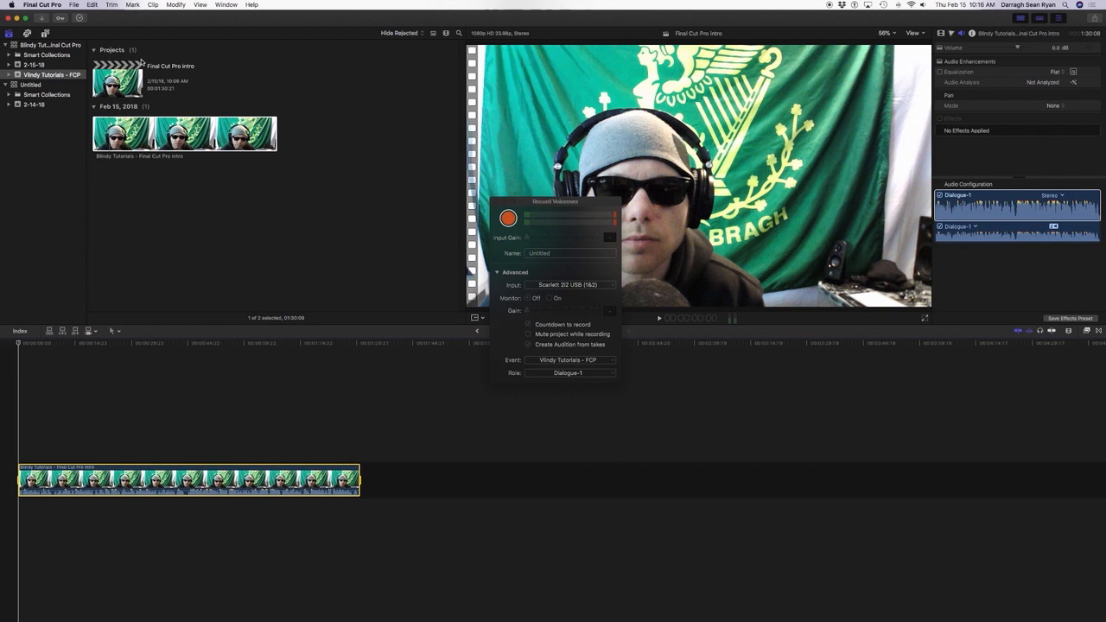
key("space")
key("space")
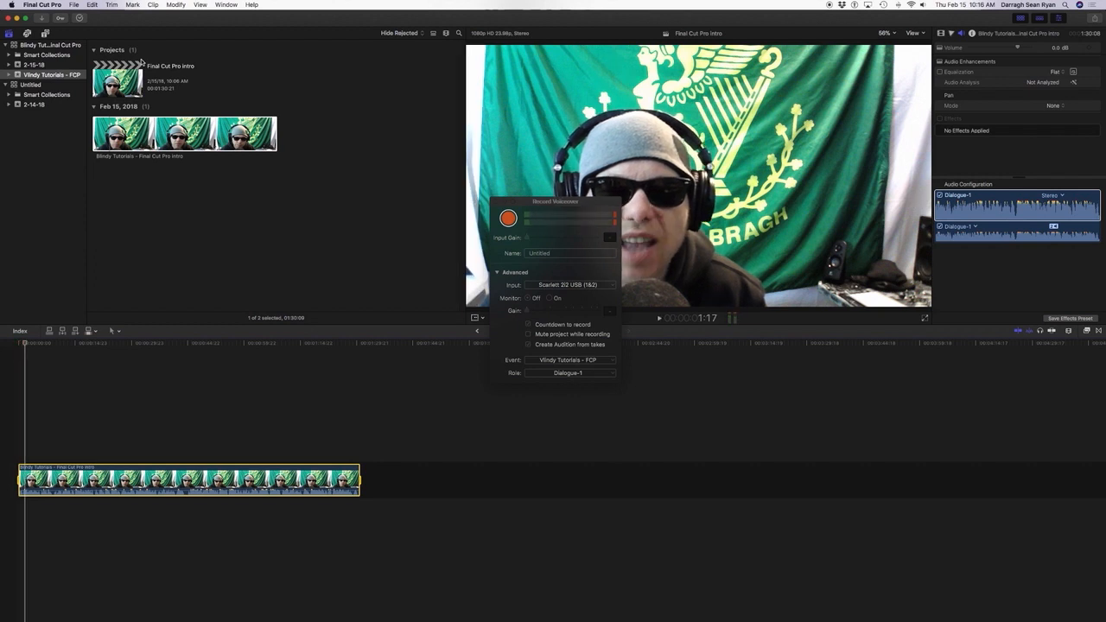
key("shift+Left")
key("o")
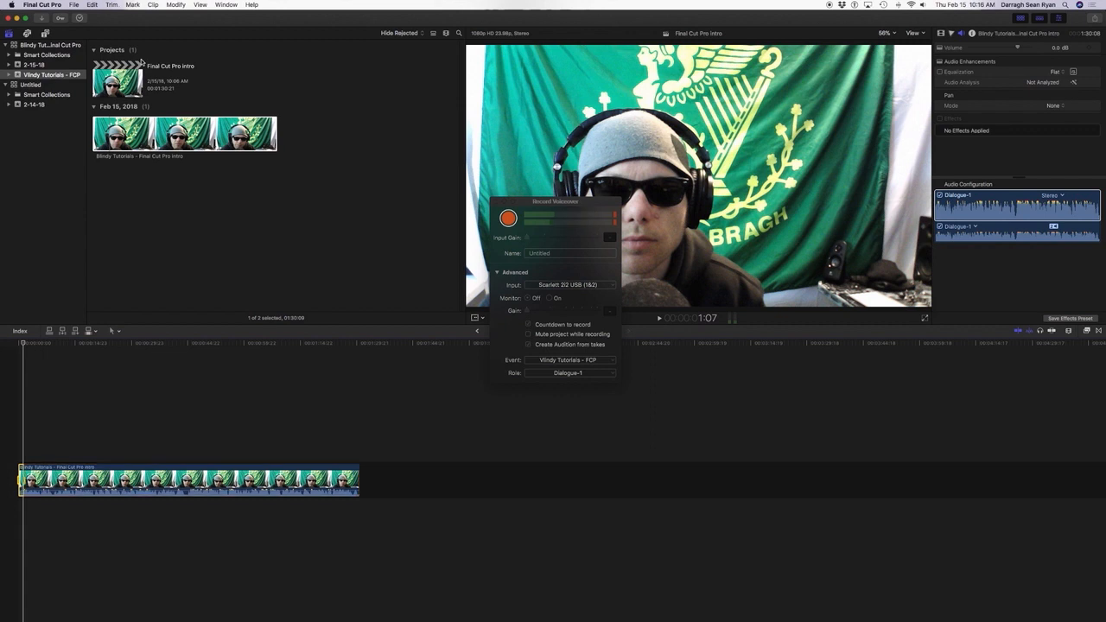
key("Delete")
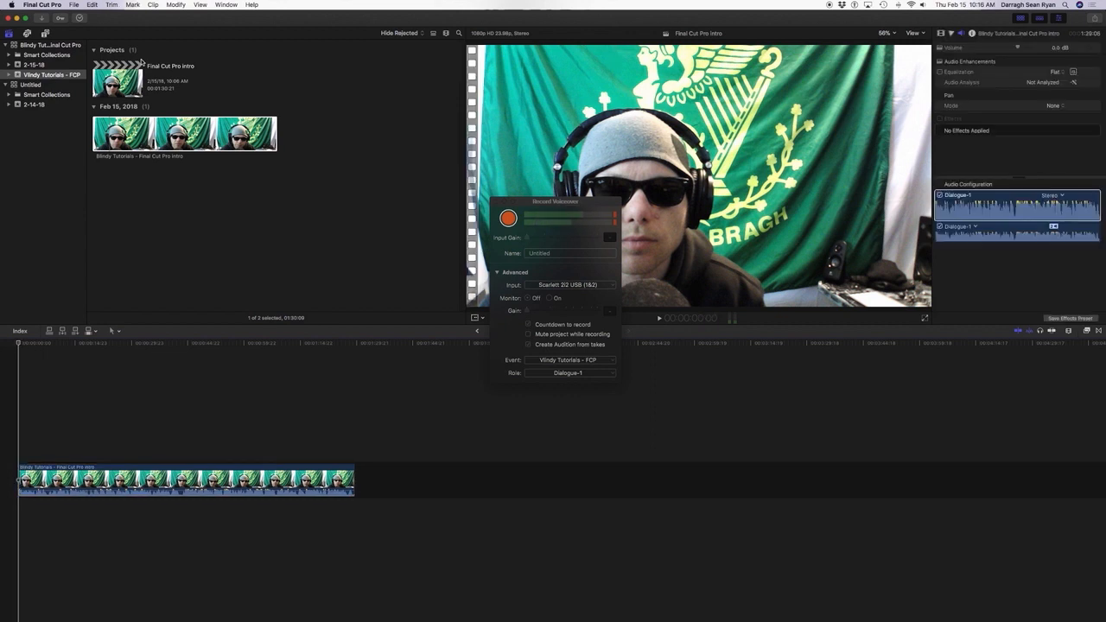
Play the trimmed project from its start to past the 8-second point to check for further material to cut.
key("space")
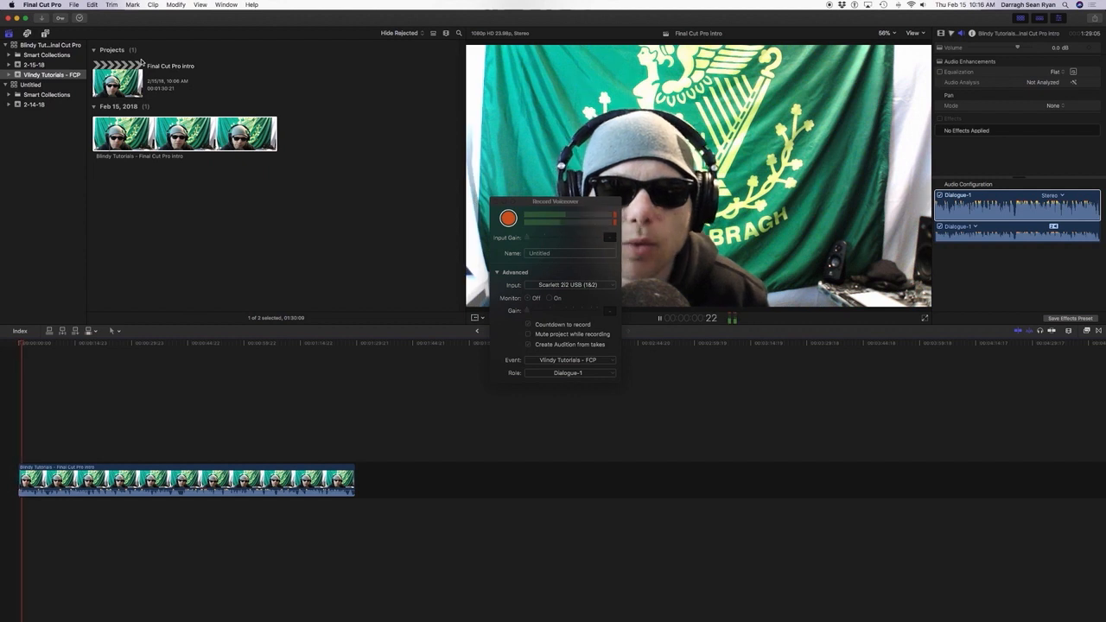
key("j")
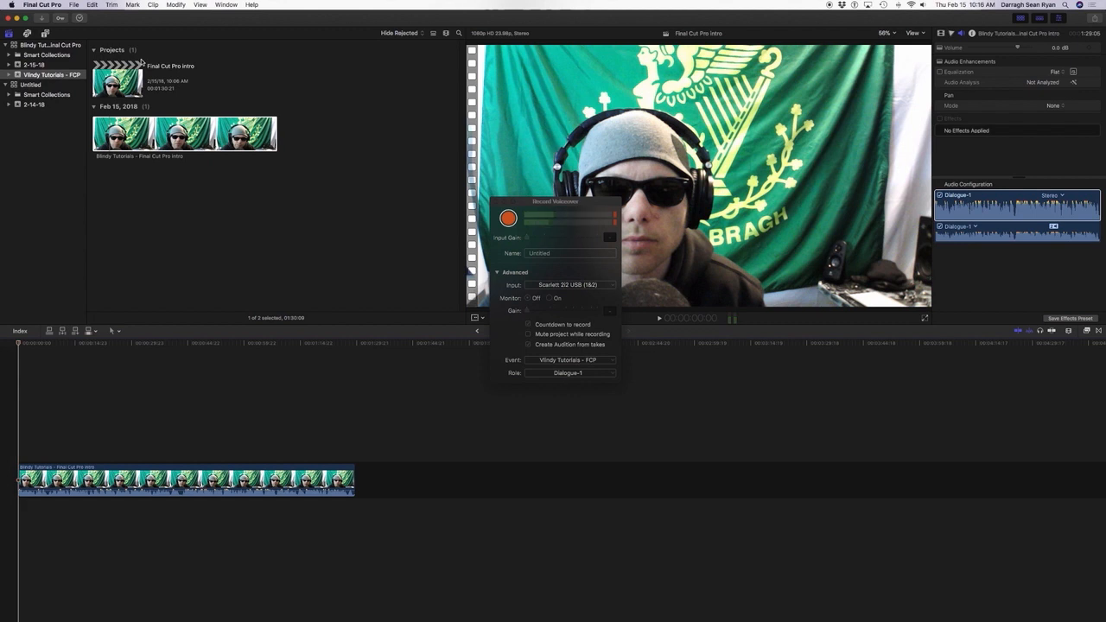
key("space")
key("space")
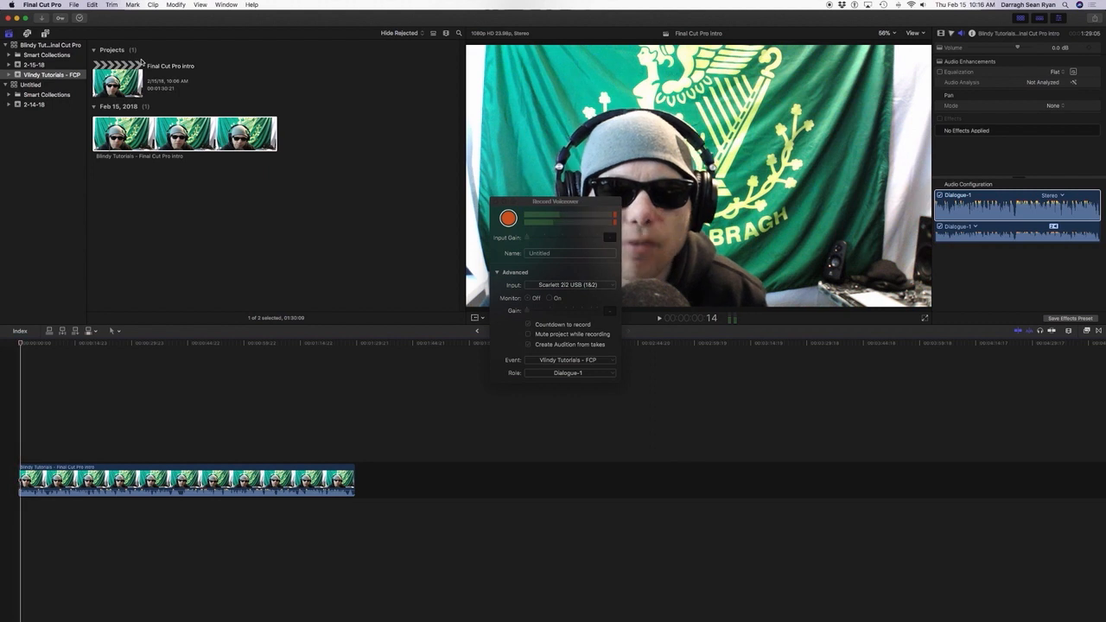
key("space")
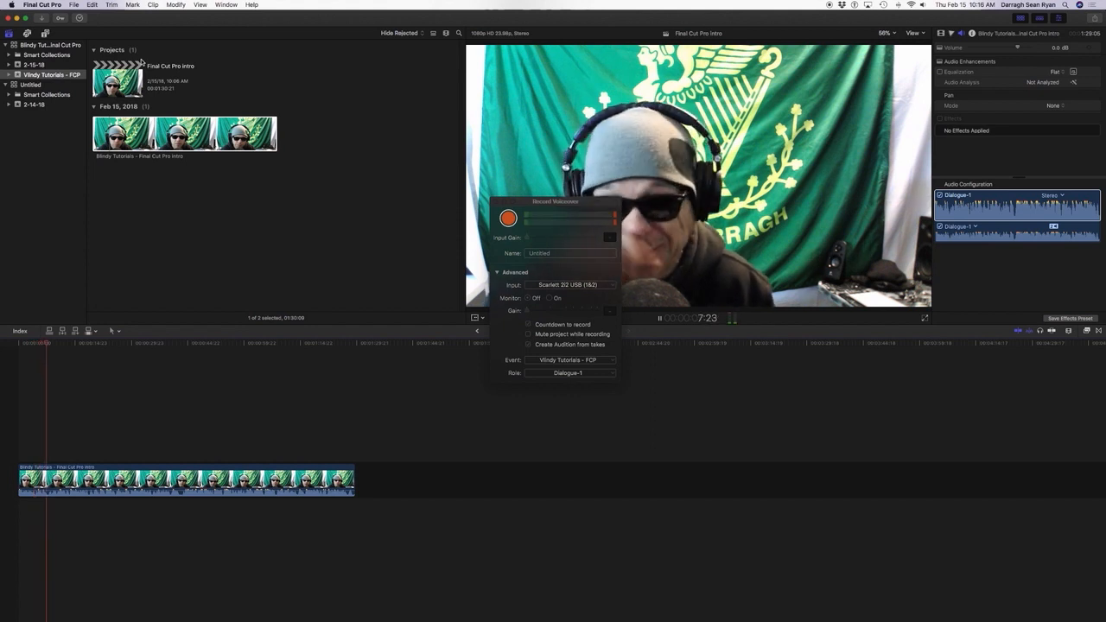
key("space")
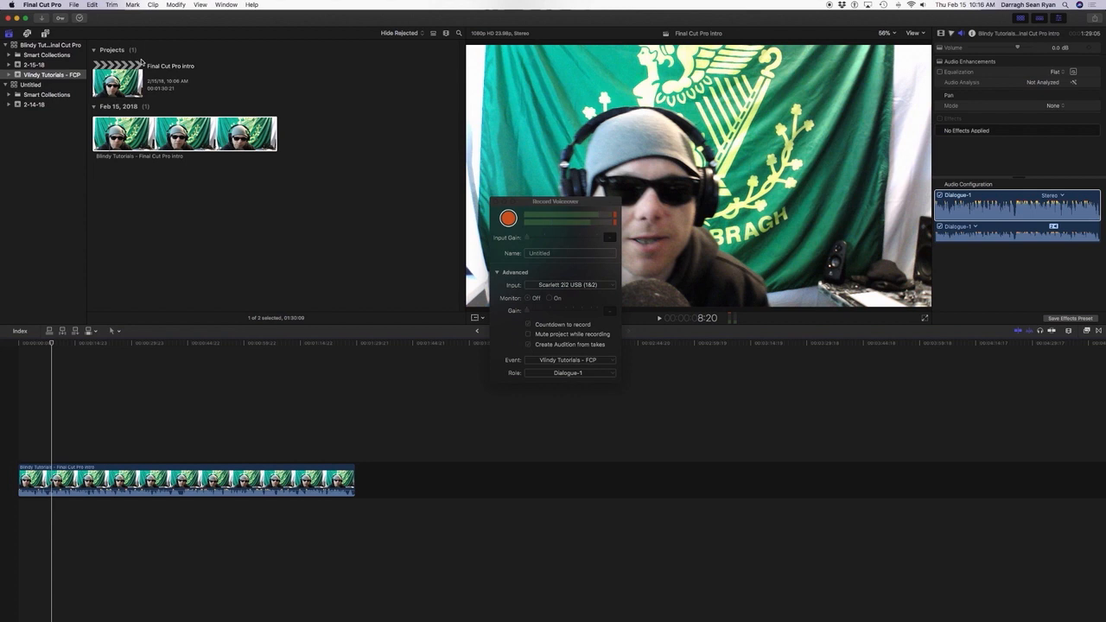
Mark a short range ending at 7:20 in the timeline clip and delete it.
key("alt+shift+a")
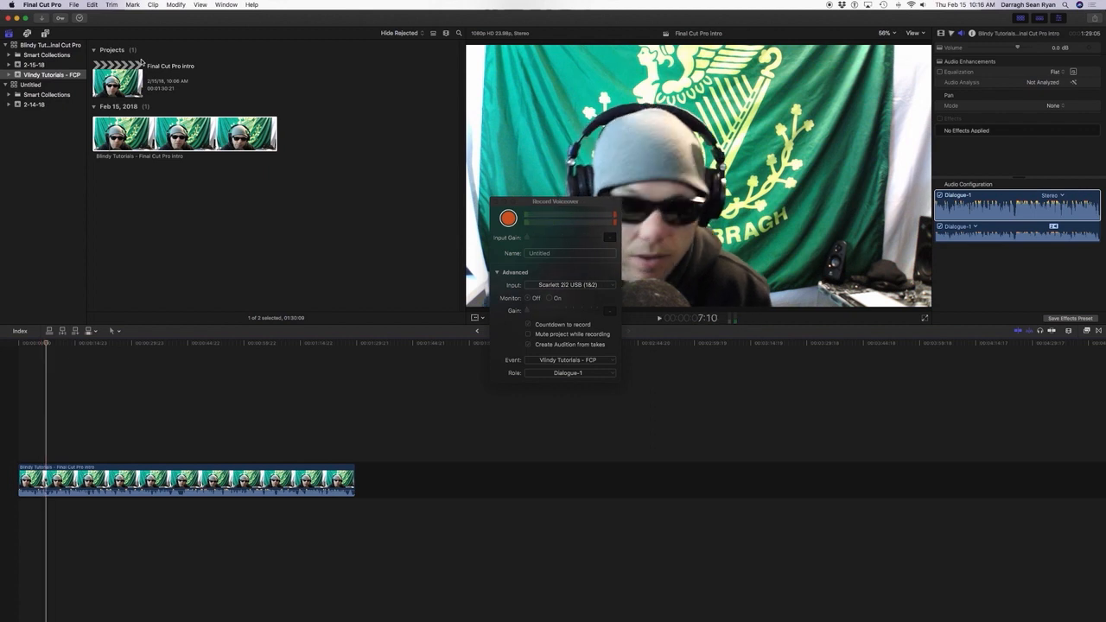
key("space")
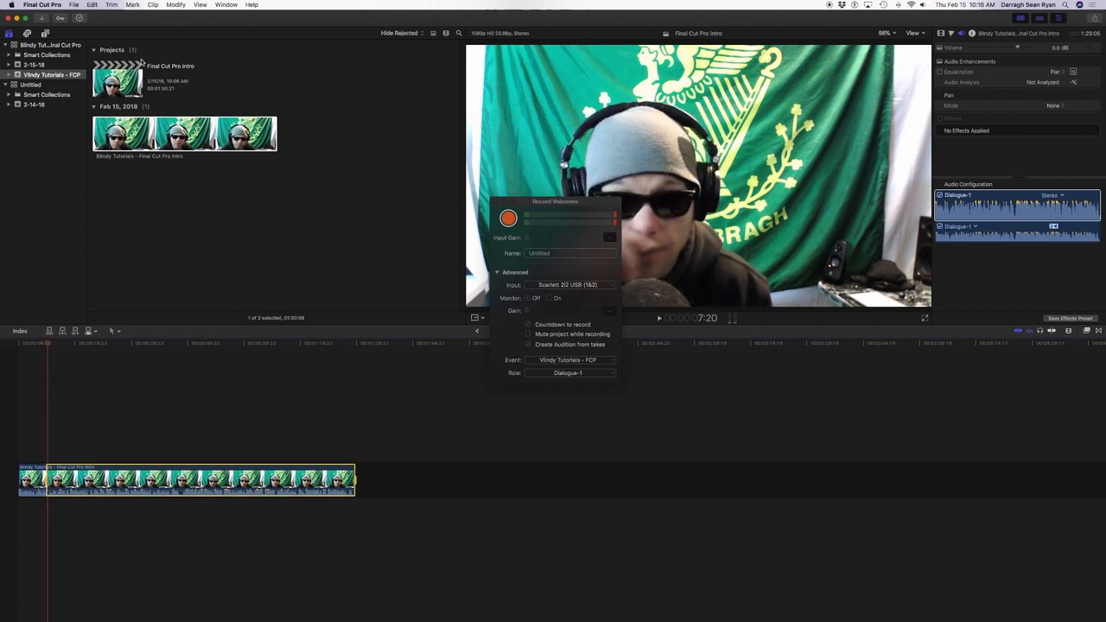
key("o")
key("Delete")
Play across the new cut near 7 seconds to judge the transition.
key("alt+shift+a")
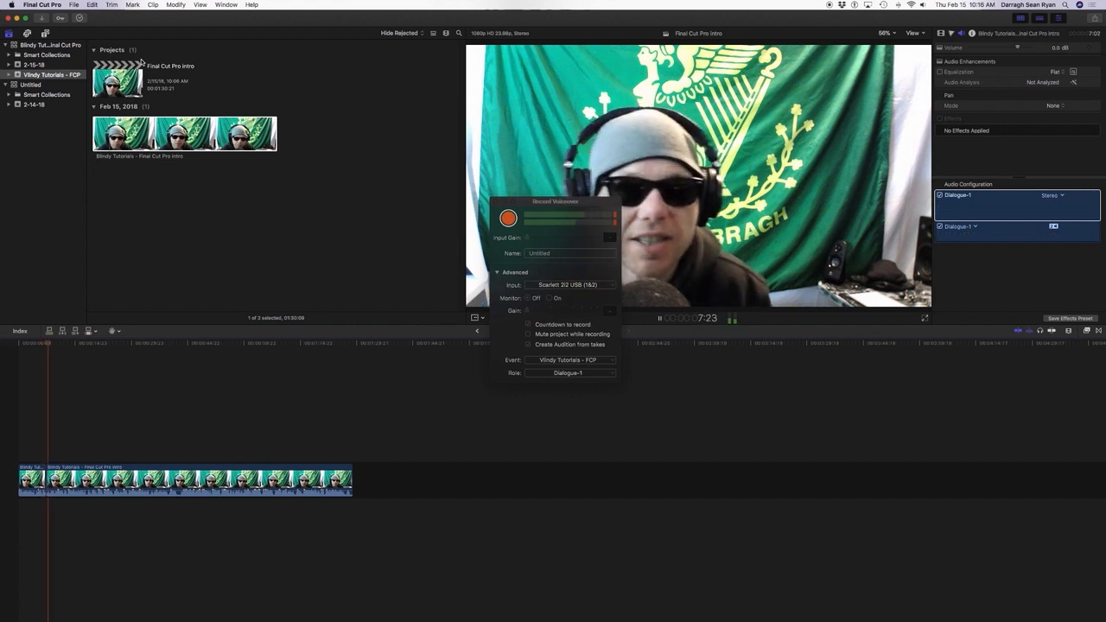
key("space")
key("alt+shift+a")
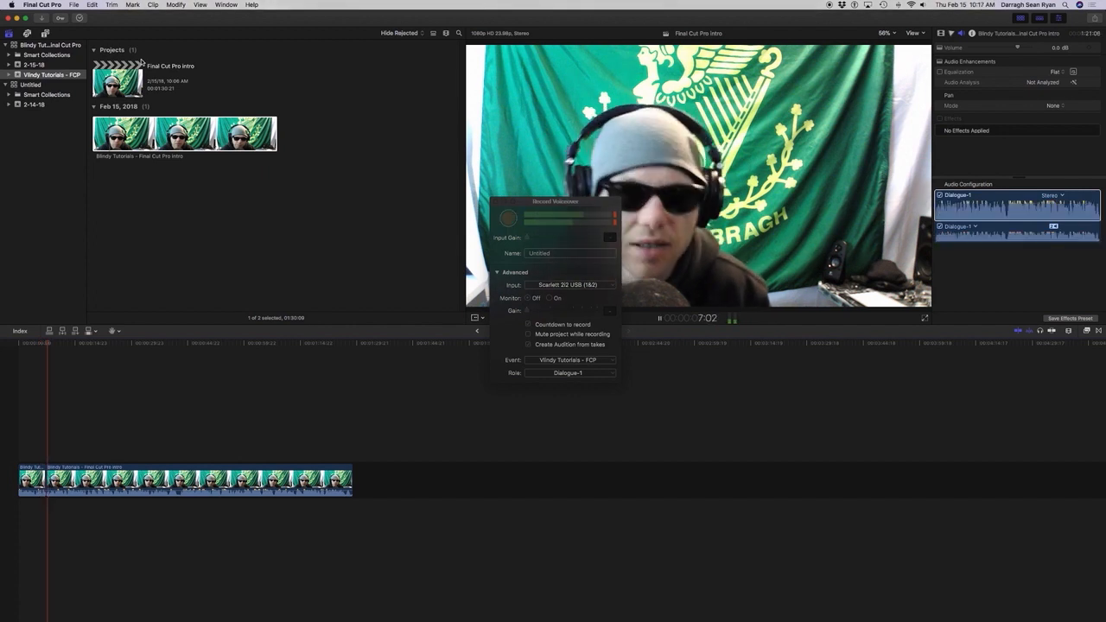
key("space")
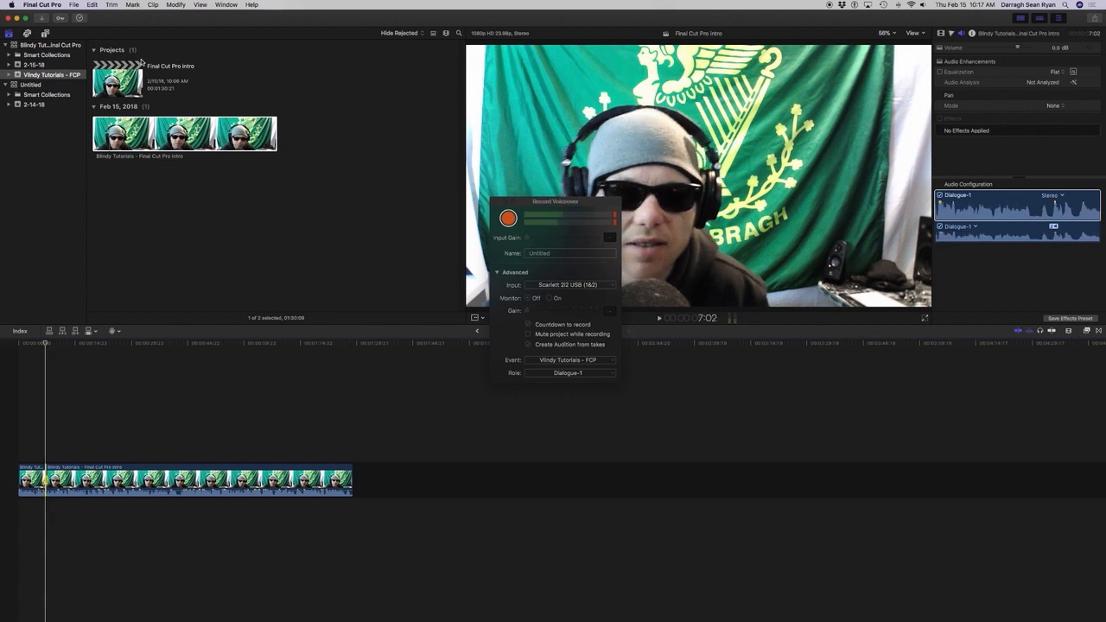
Mark a range across the cut, ending at 7:15, and delete it to tighten the edit.
key("space")
key("space")
key("o")
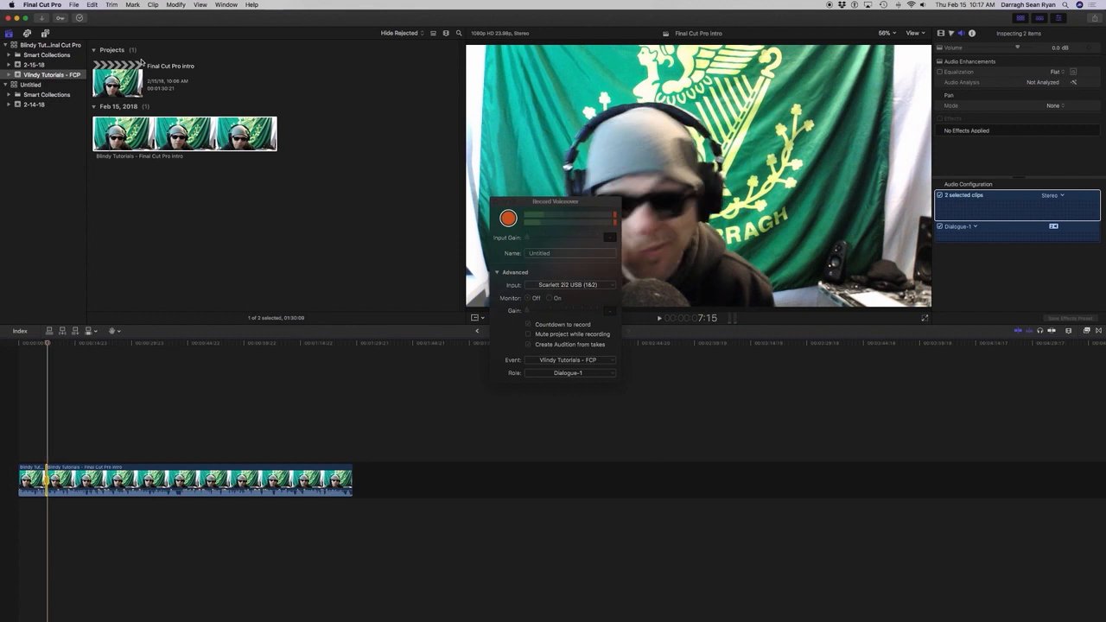
key("Delete")
Replay the tightened cut between the two timeline clips, from about 6 to 8 seconds, to check how it runs.
key("space")
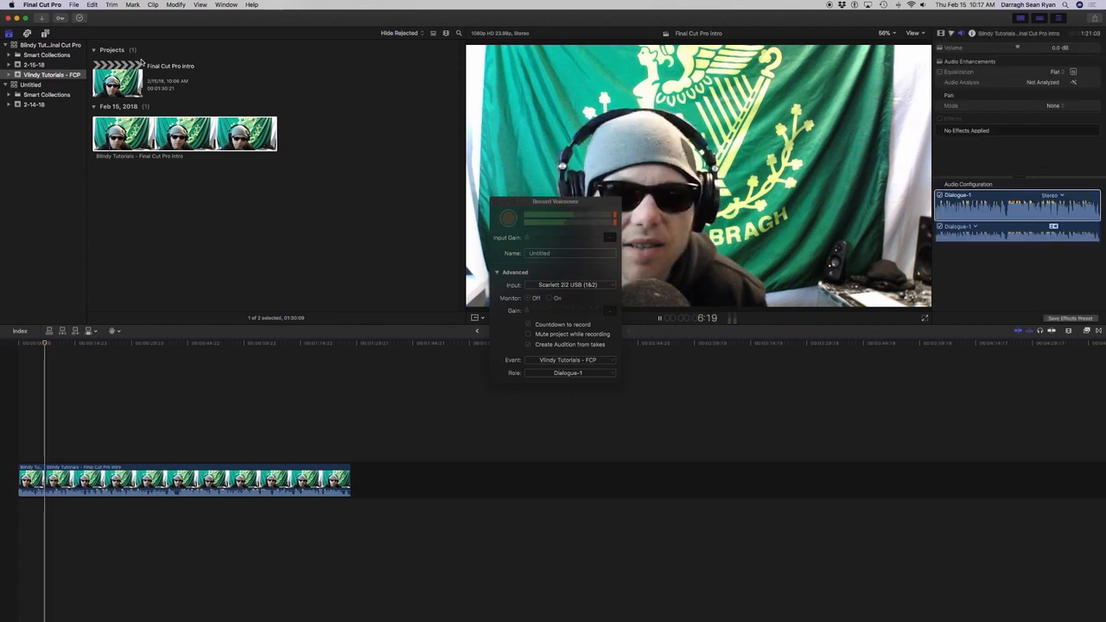
key("space")
key("space")
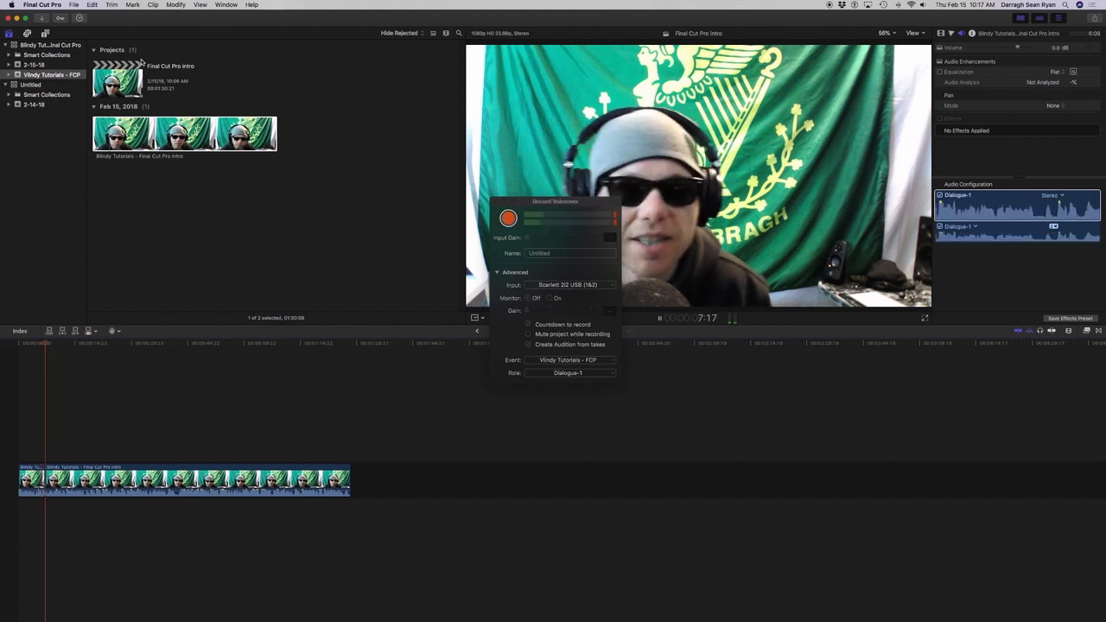
key("space")
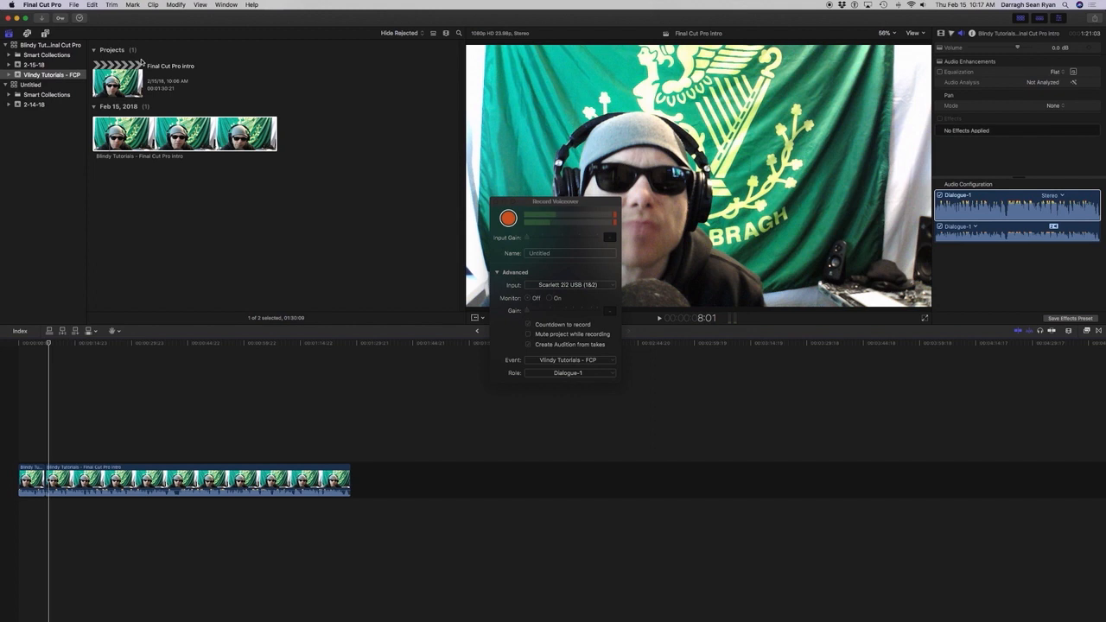
key("space")
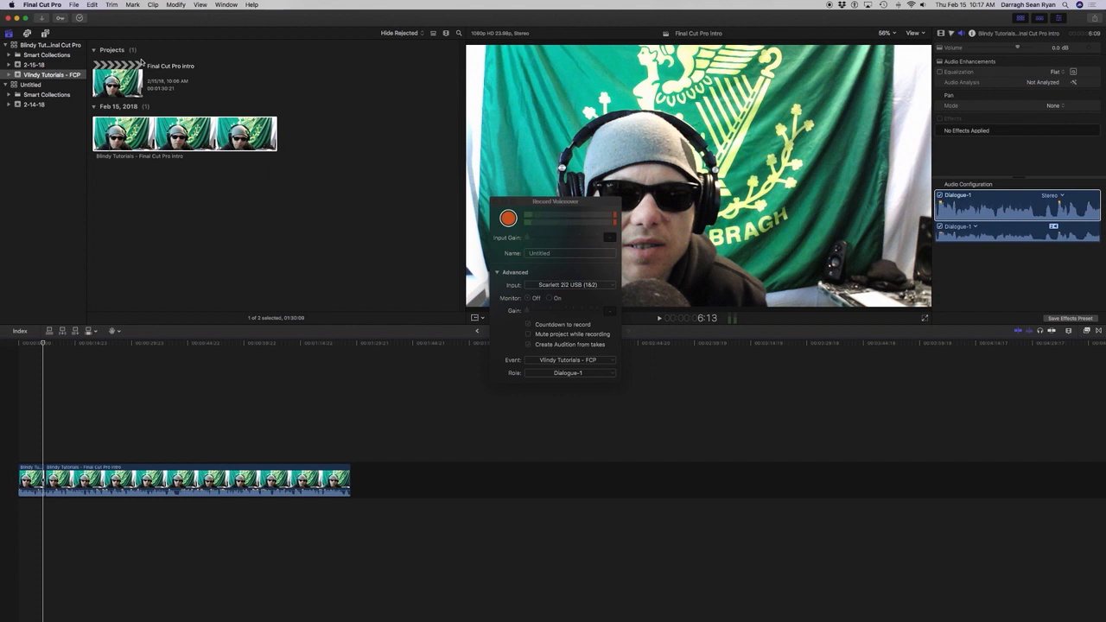
key("space")
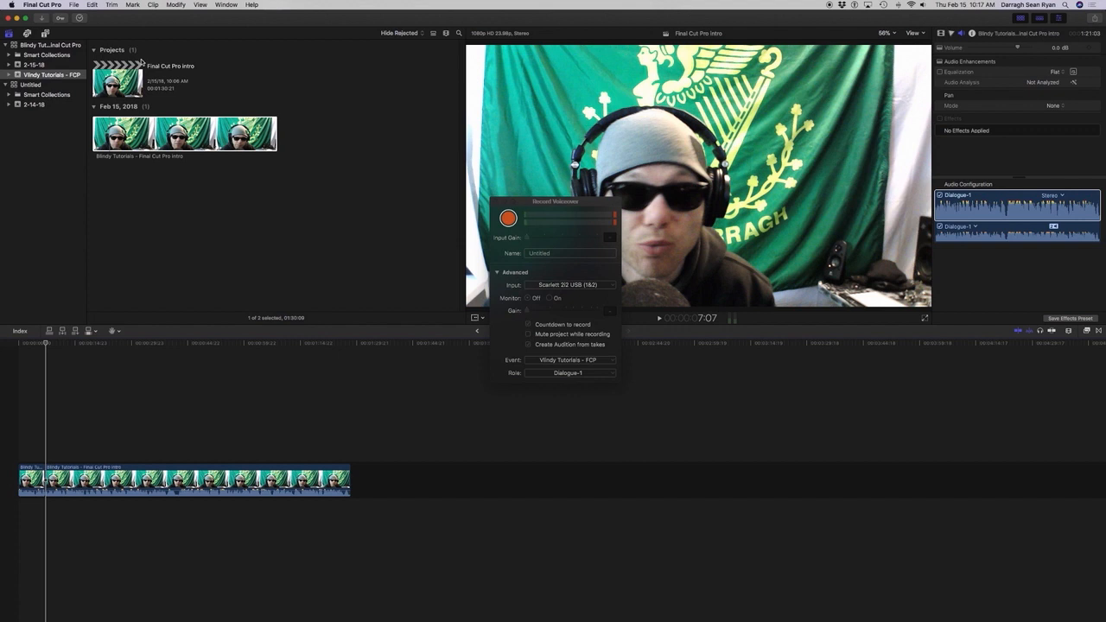
Select the second timeline clip and examine the frames on both sides of the cut one by one.
key("Up")
key("c")
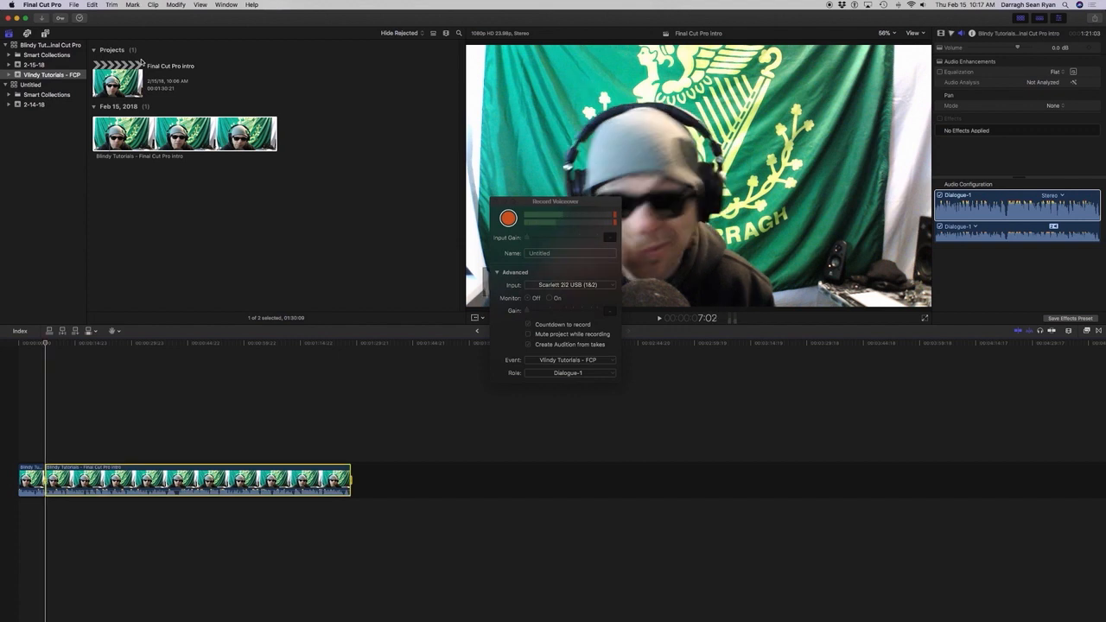
key("Right")
key("Right")
key("Right")
key("Right")
key("Right")
key("Right")
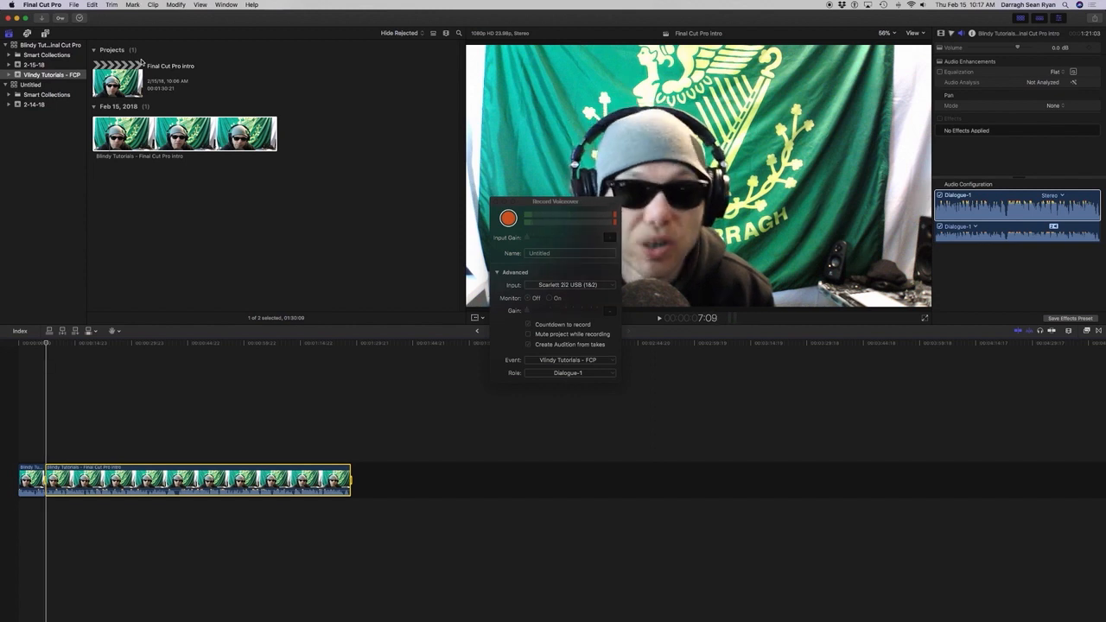
key("Left")
key("Left")
key("Left")
key("Left")
key("Left")
key("Left")
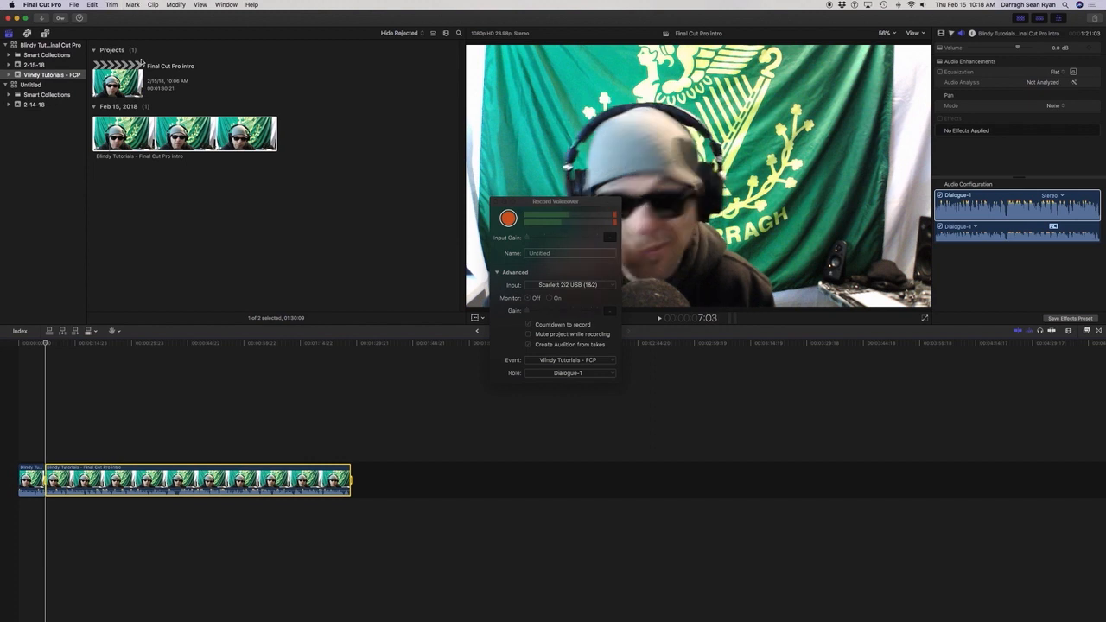
key("Left")
key("Left")
key("Left")
key("Left")
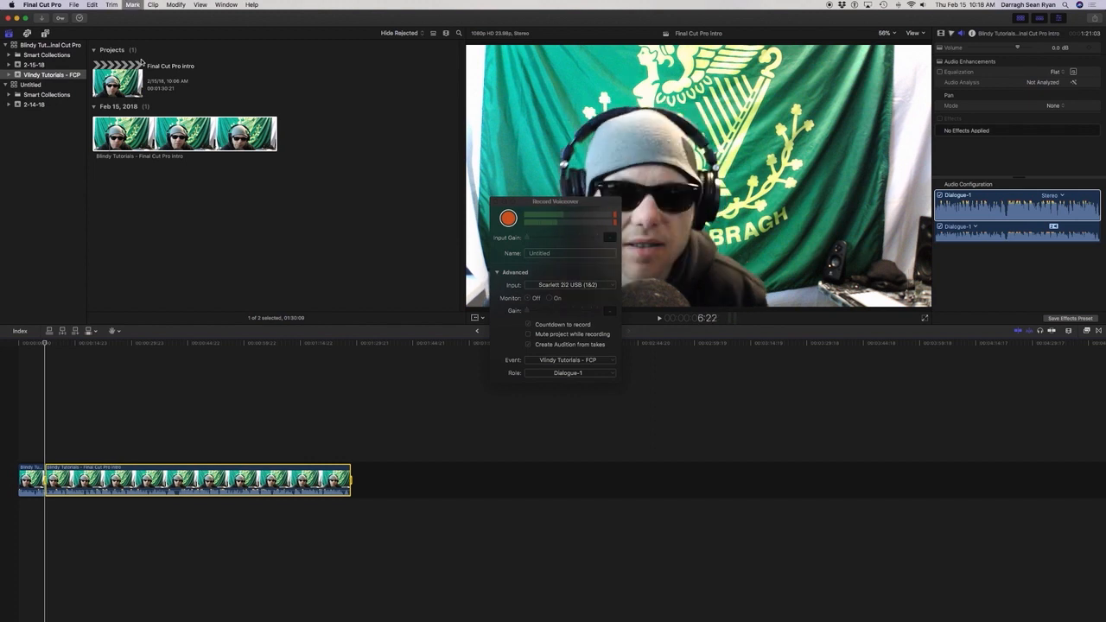
key("Right")
key("Right")
key("Right")
key("Right")
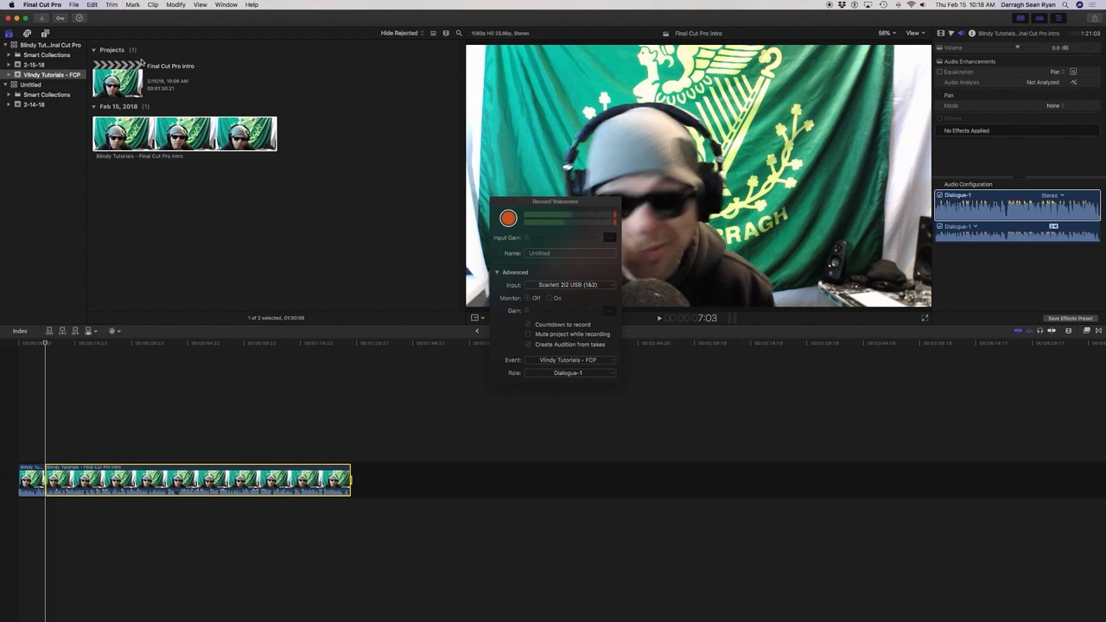
Mark the leftover frames at the start of the second clip, ending the range at 7:03, and delete them.
key("Left")
key("x")
key("Right")
key("Right")
key("Right")
key("Right")
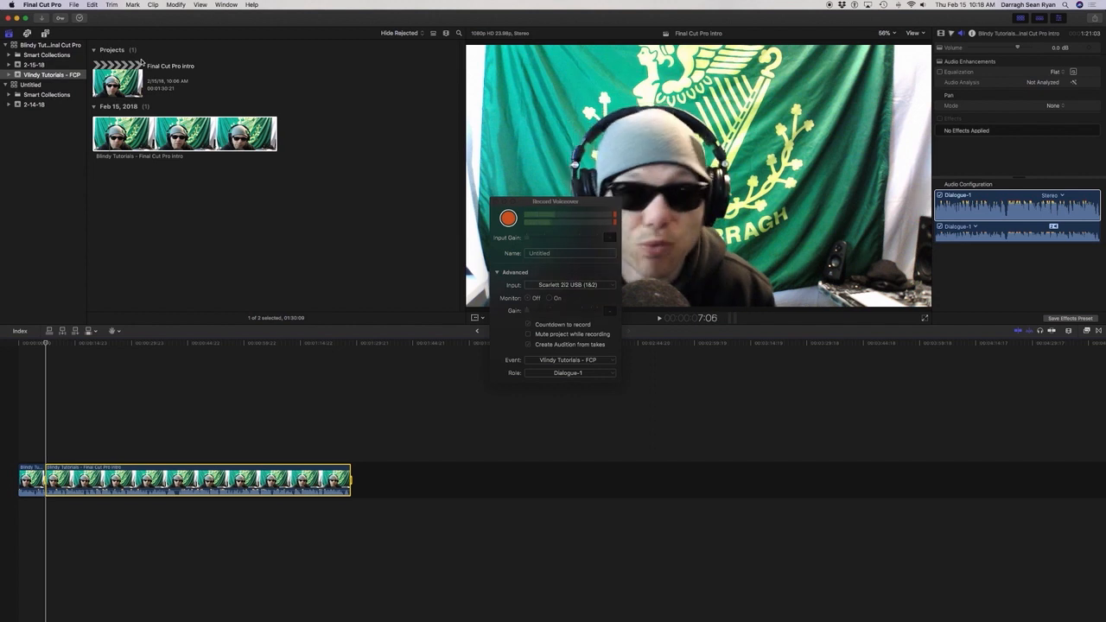
key("Left")
key("Left")
key("Left")
key("Left")
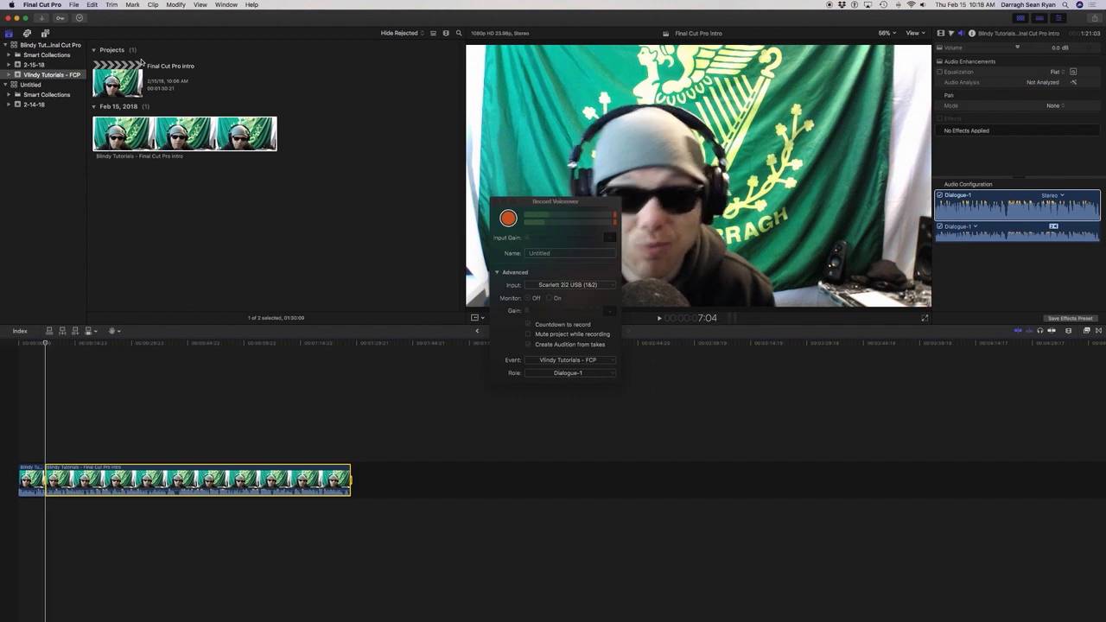
key("backslash")
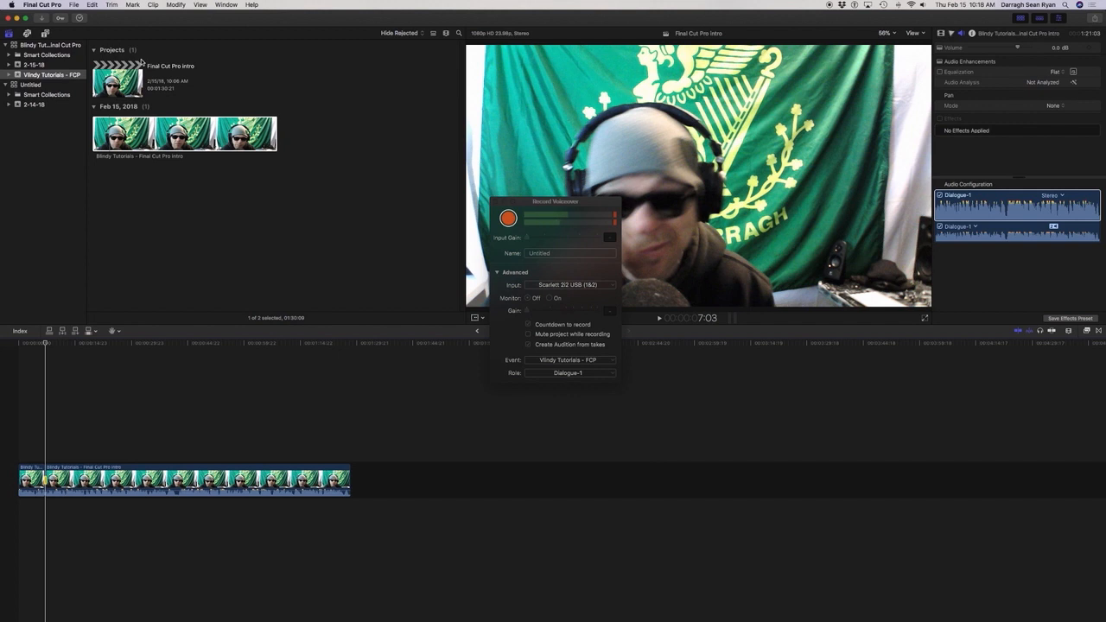
key("space")
key("space")
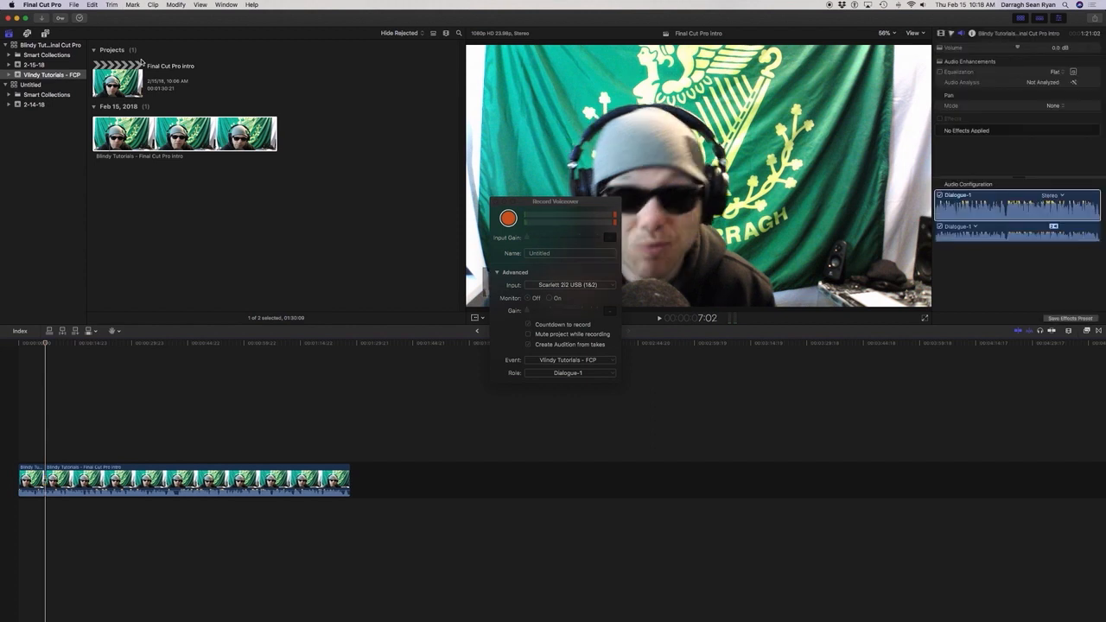
Play the project across the refined cut and on through the second clip to review what follows.
key("space")
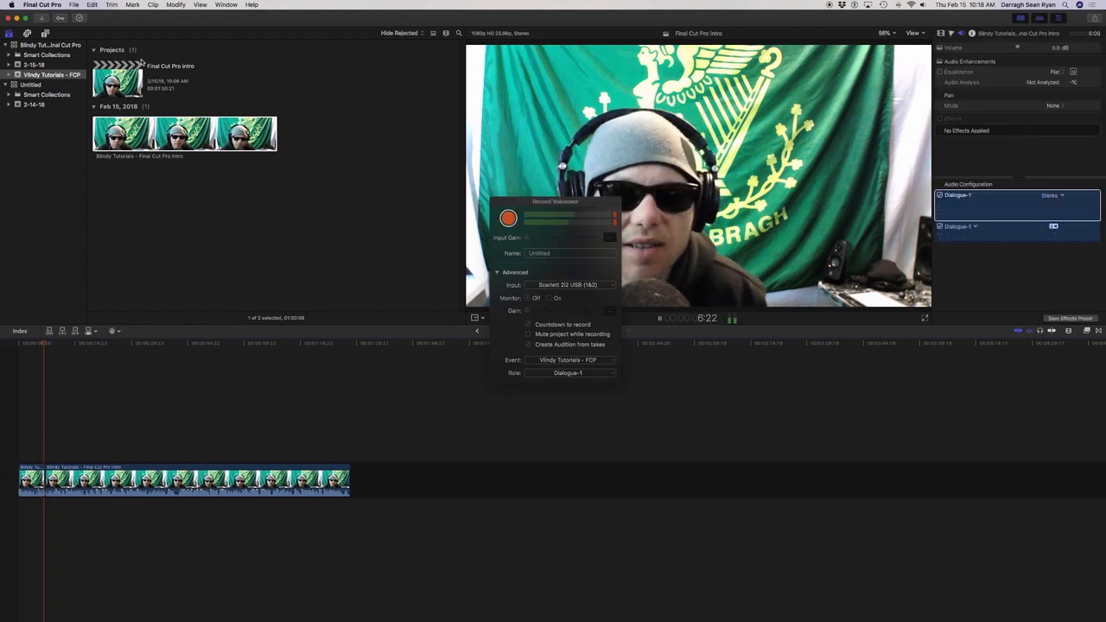
key("space")
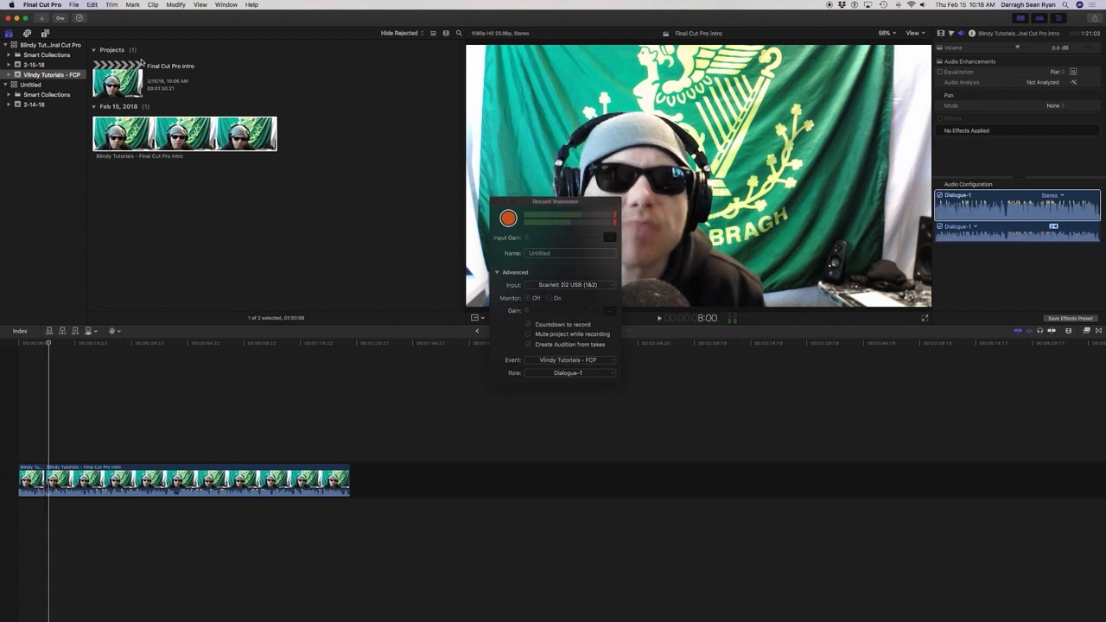
key("space")
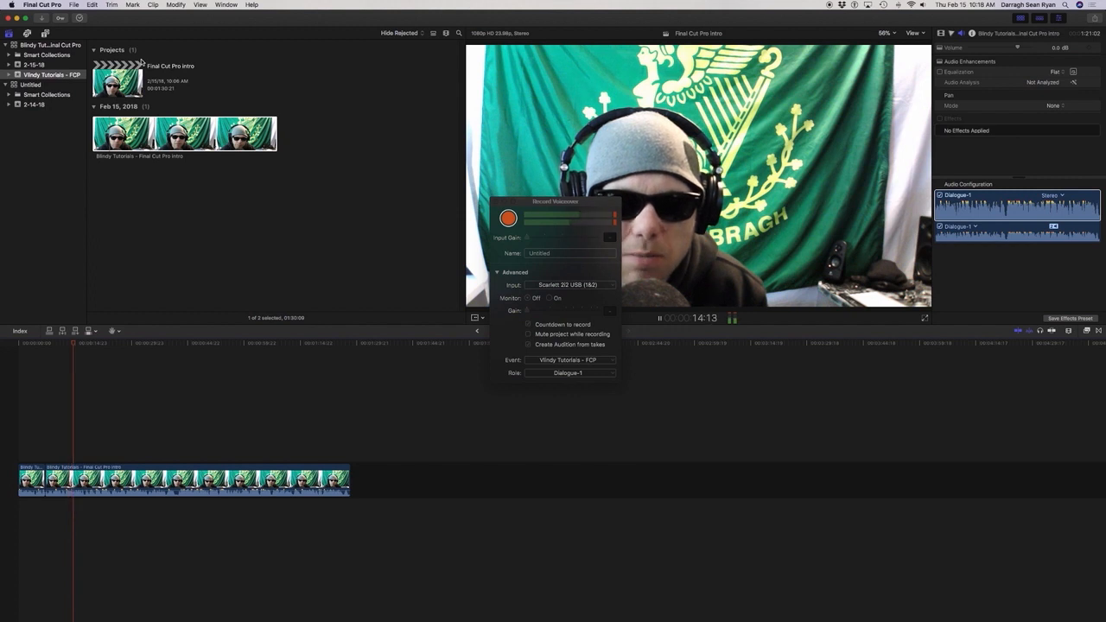
key("space")
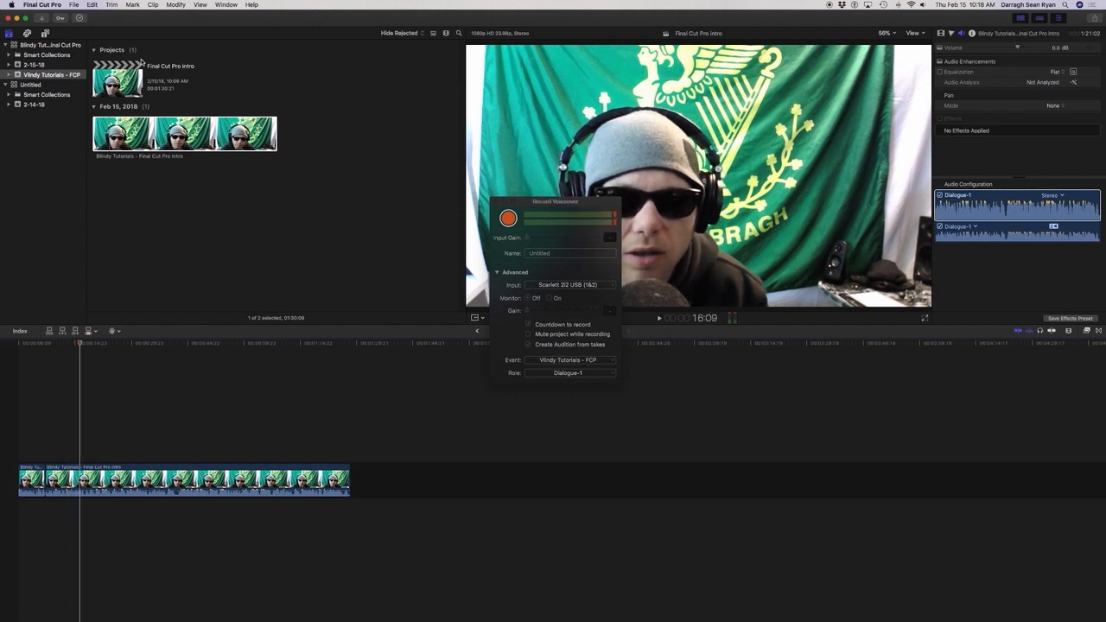
key("space")
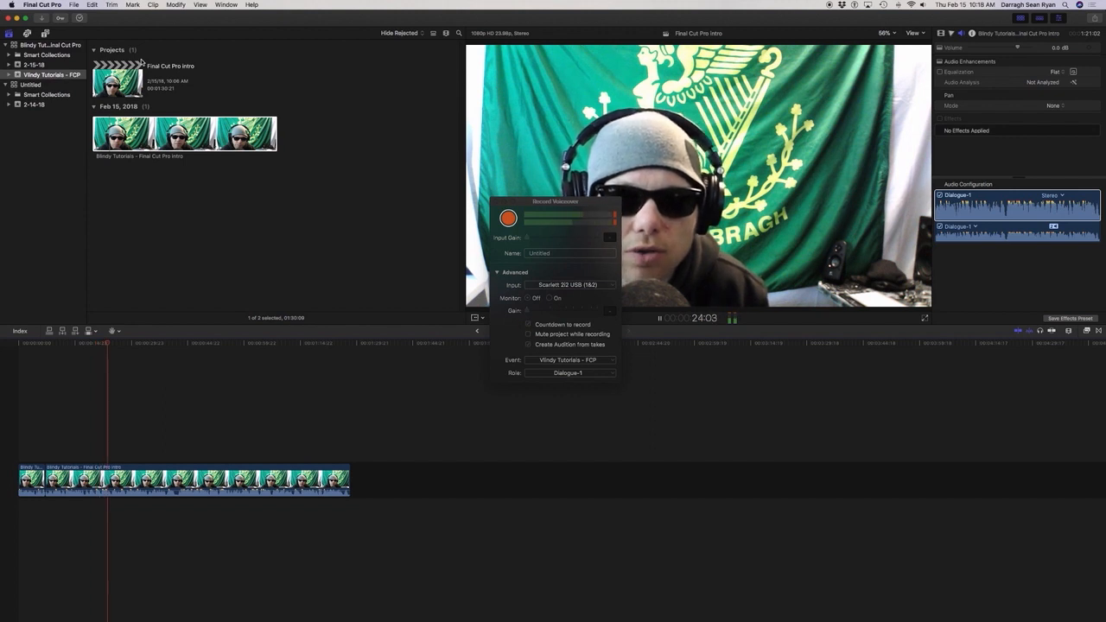
Stop playback, return the playhead to the start of the project, and bring up the sound effects library.
key("space")
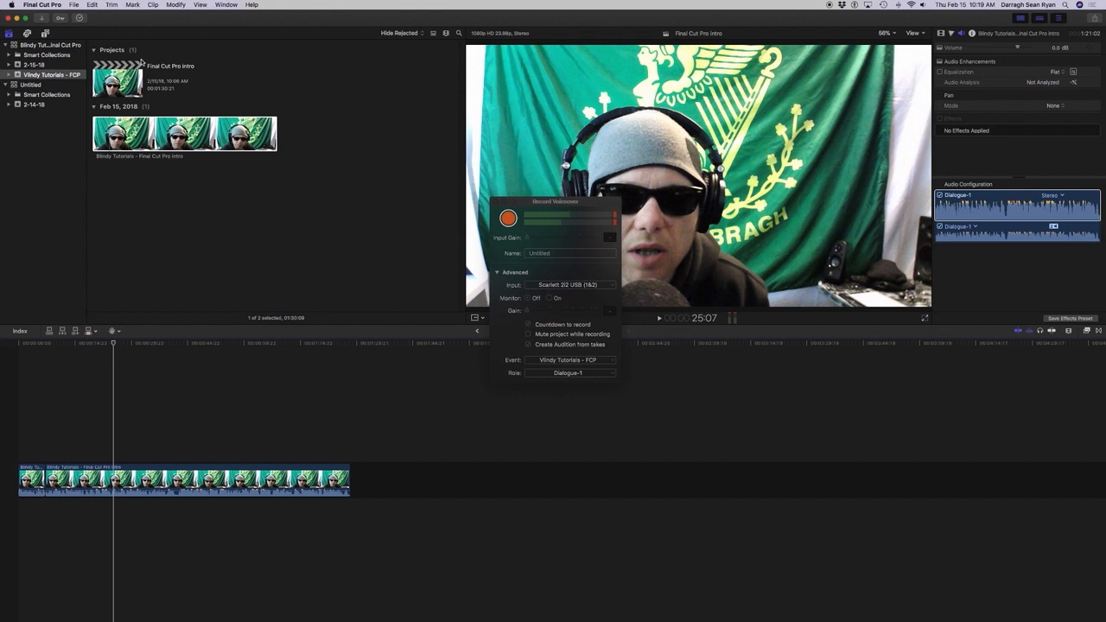
key("Home")
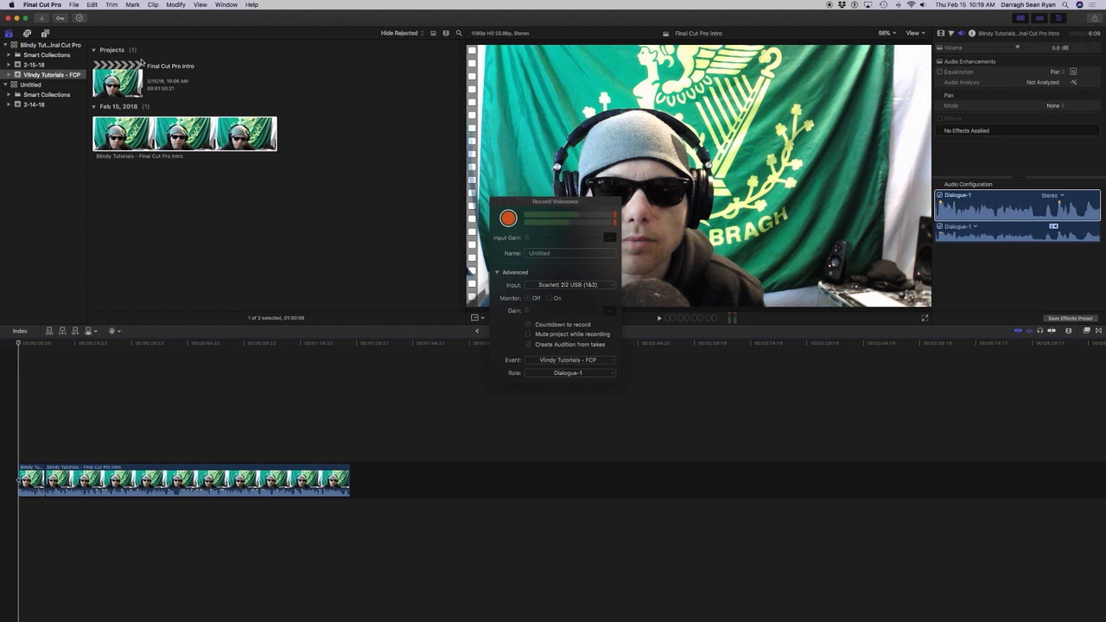
key("super+1")
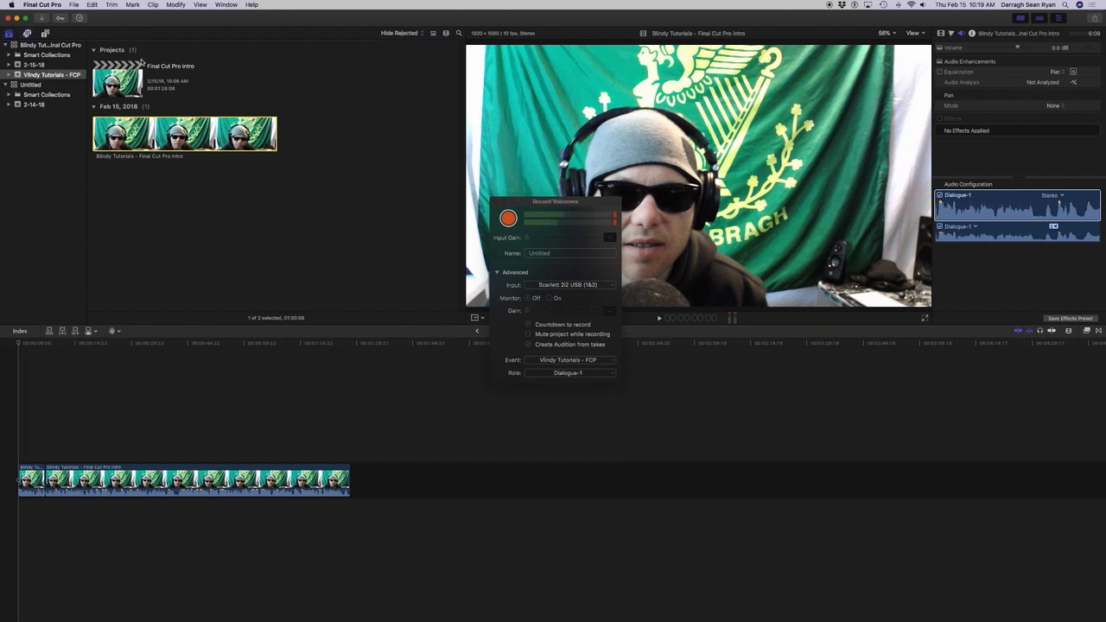
key("super+shift+1")
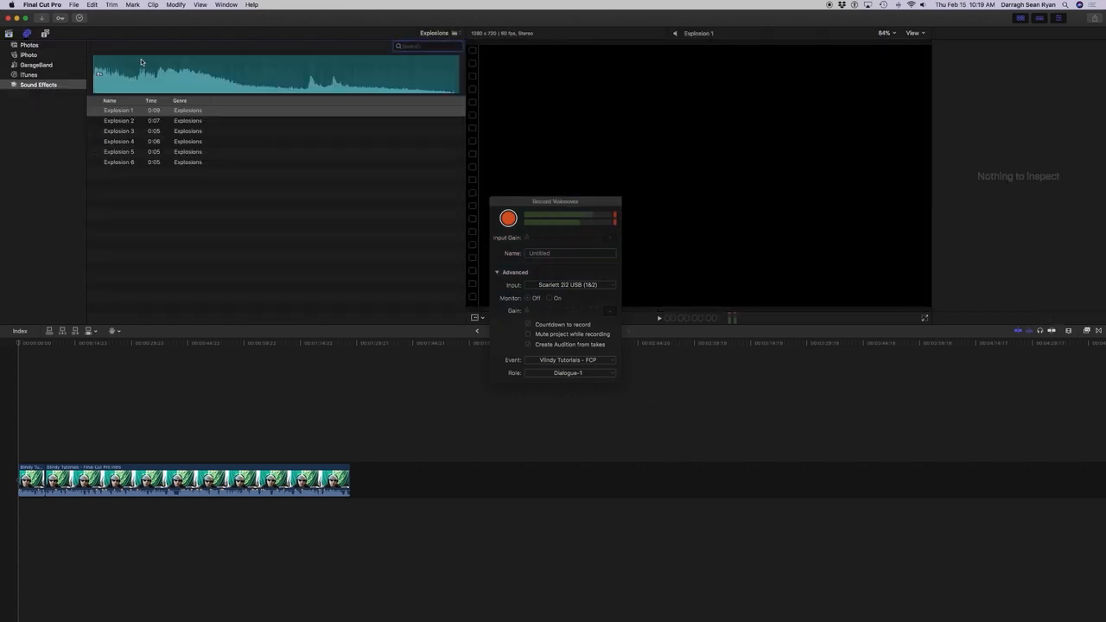
Look over the Final Cut Pro sound effect categories and the iTunes music list, returning to Sound Effects.
key("Tab")
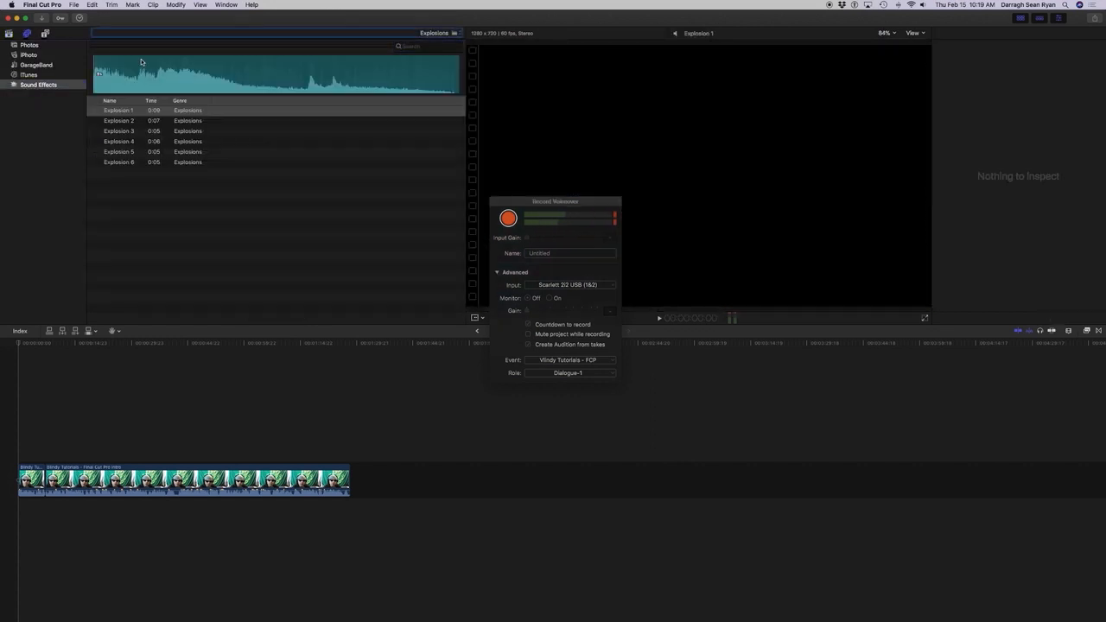
key("space")
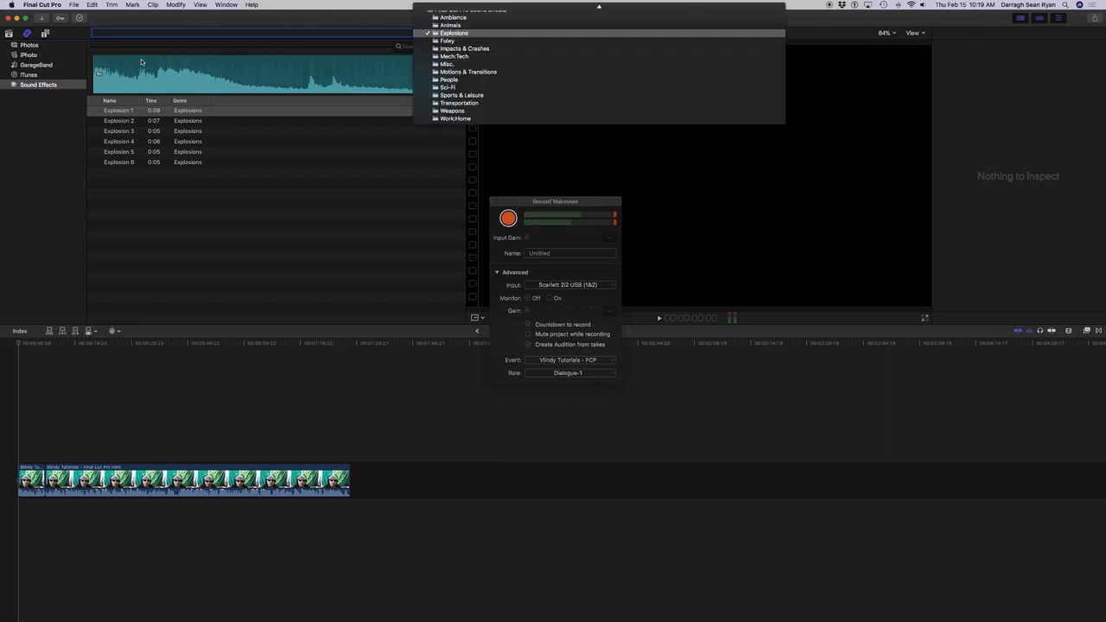
key("Down")
key("Down")
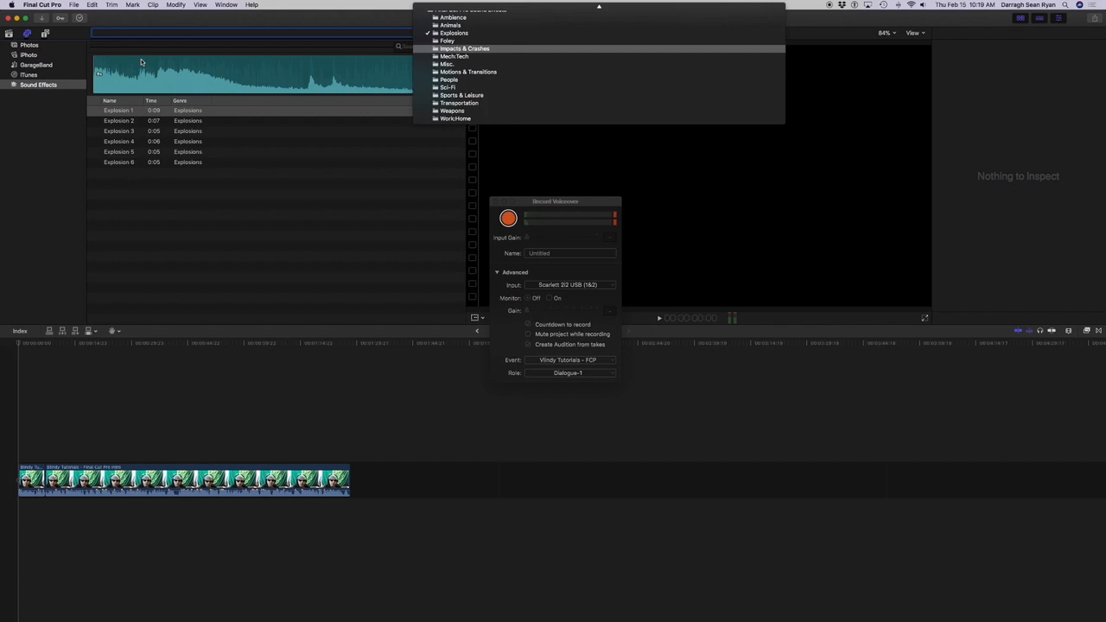
key("Escape")
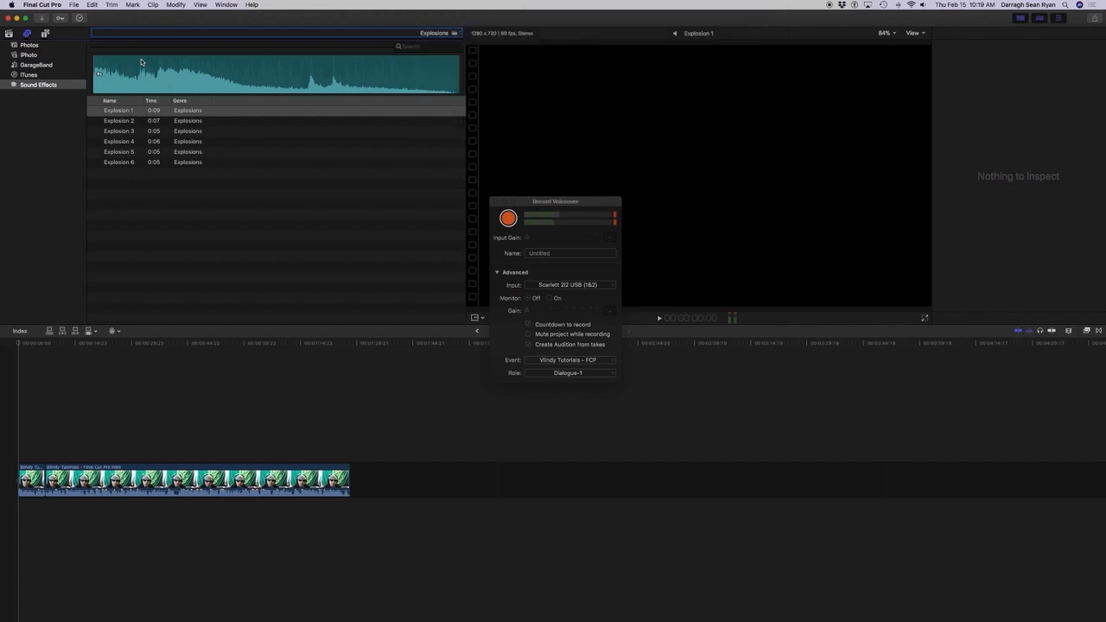
key("Up")
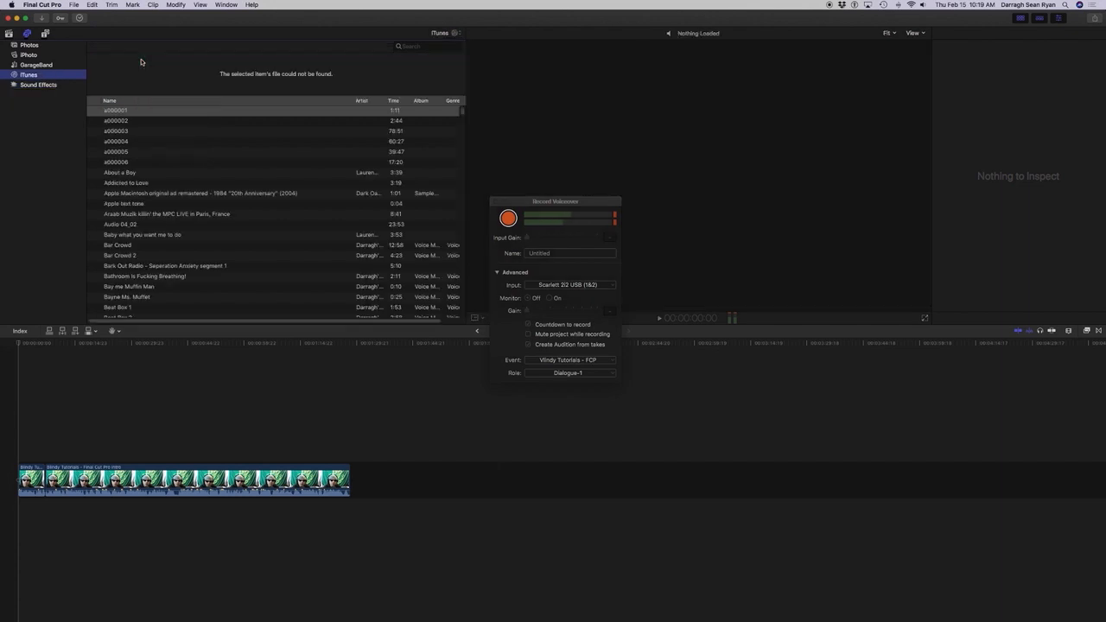
key("Down")
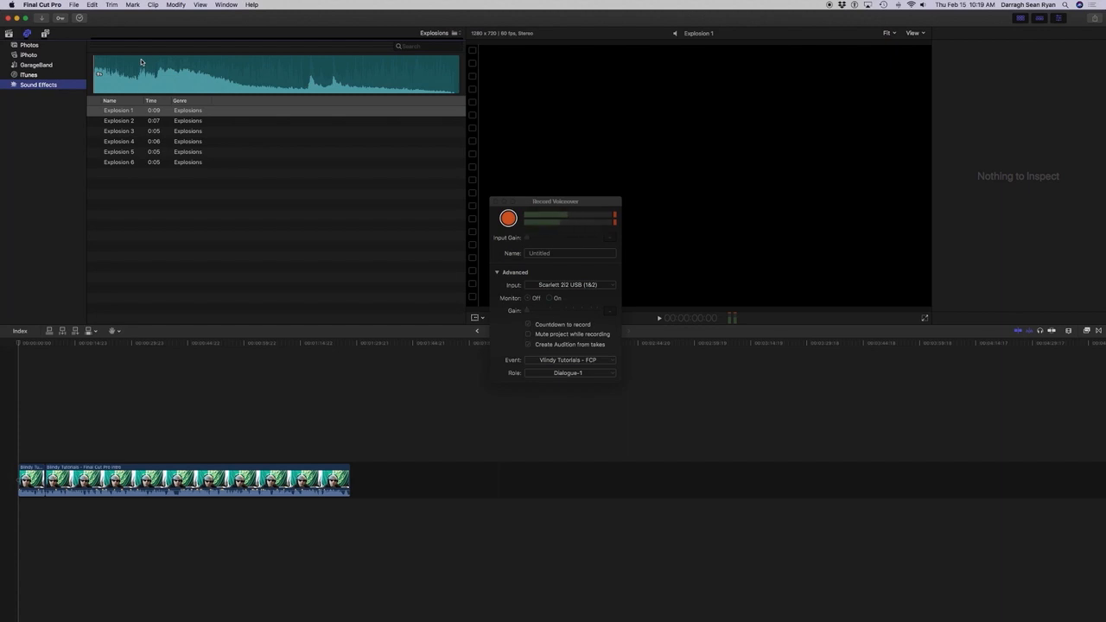
Switch the sound effects list from Explosions to the Jingles category of iLife Sound Effects.
key("super+f")
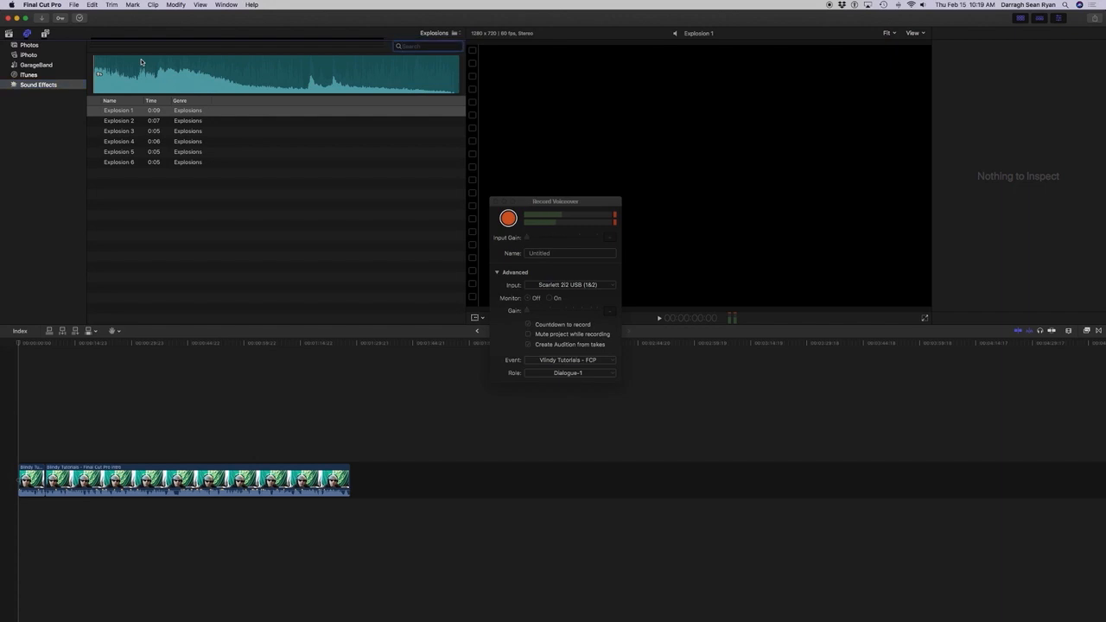
key("Tab")
key("Tab")
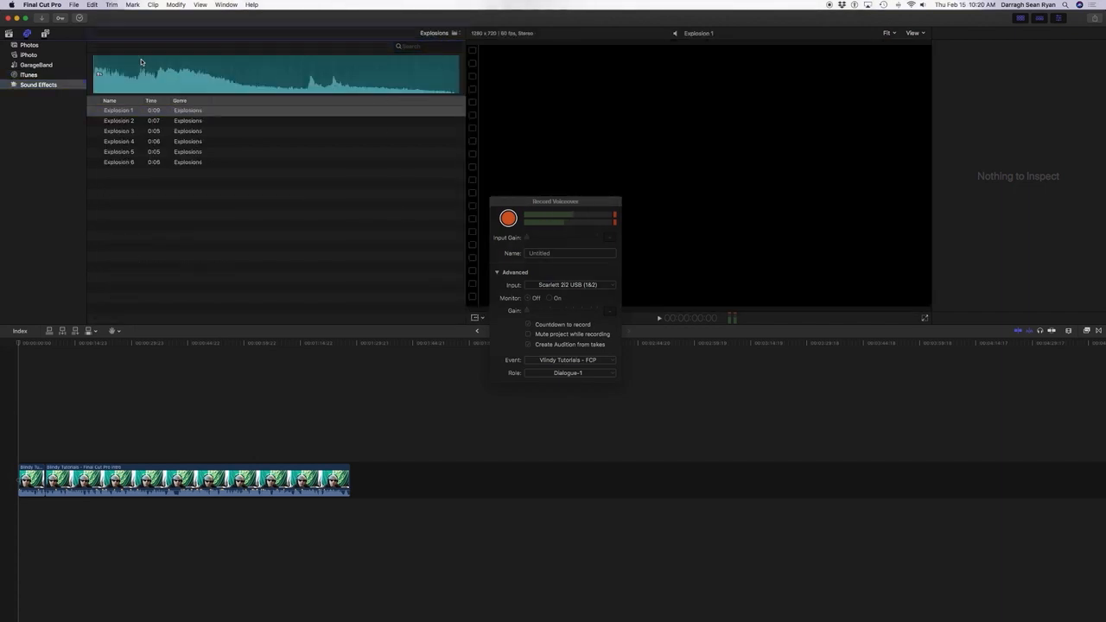
key("Tab")
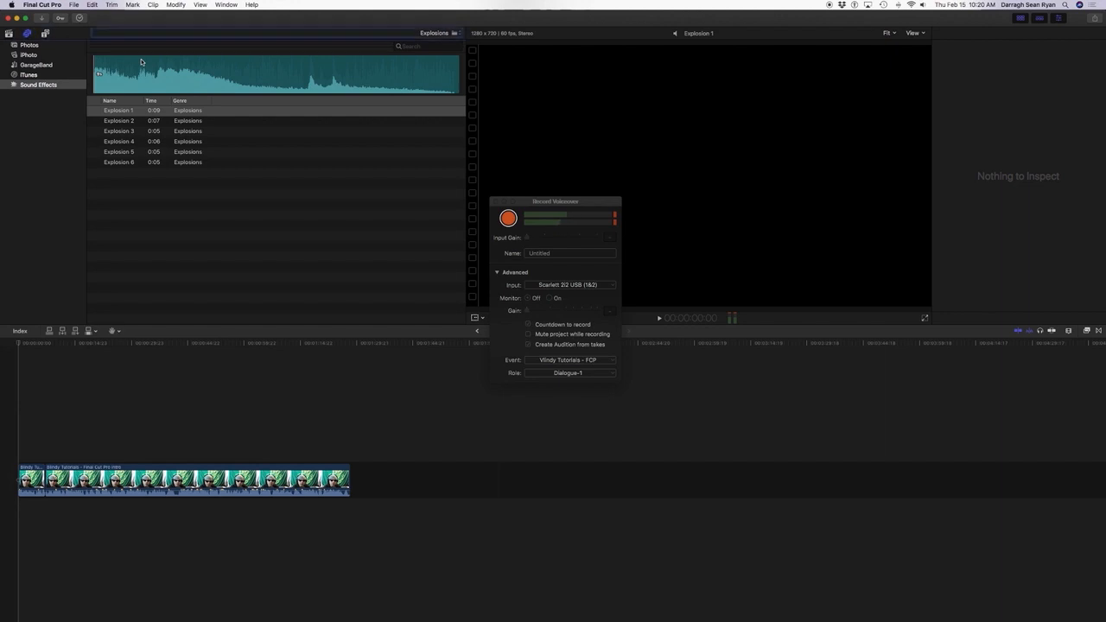
key("space")
key("Down")
key("Down")
key("Down")
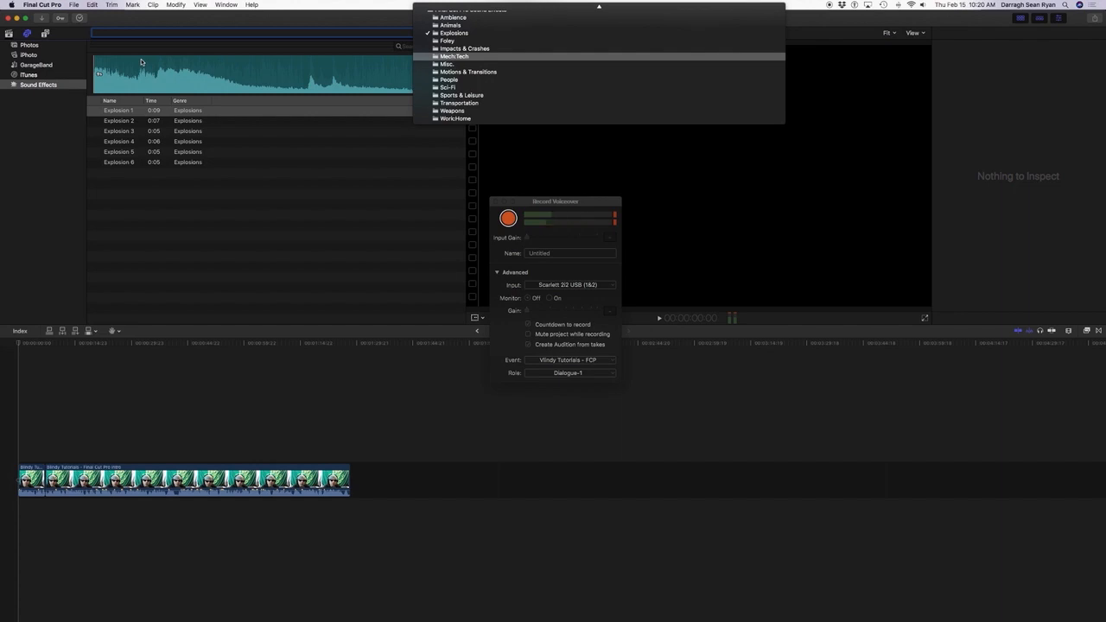
key("Down")
key("Down")
key("Down")
key("Down")
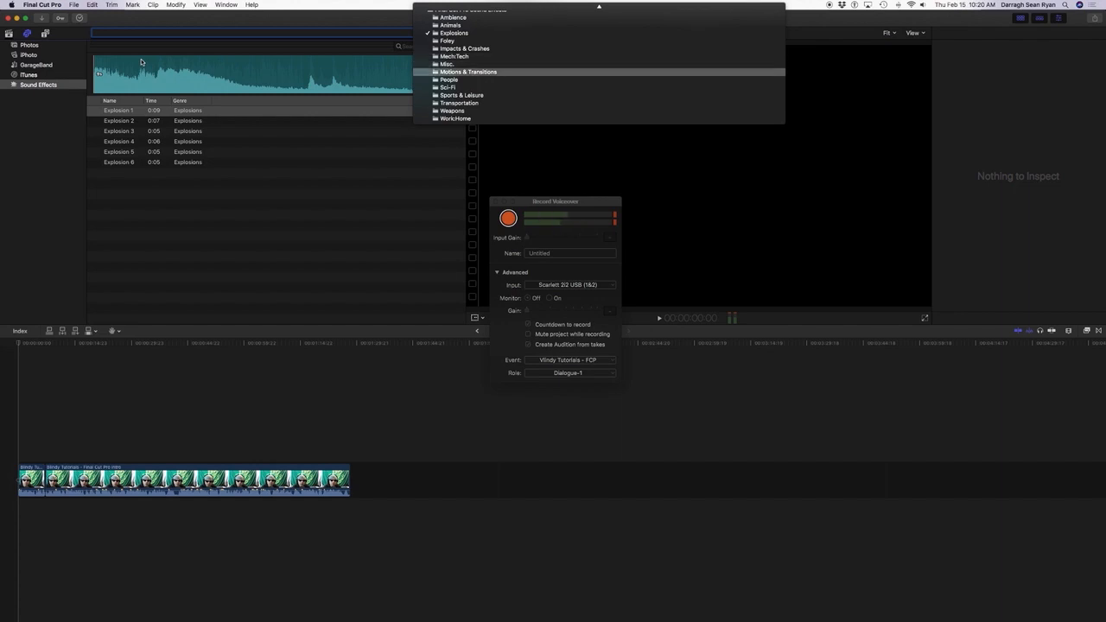
key("Down")
key("Down")
key("Down")
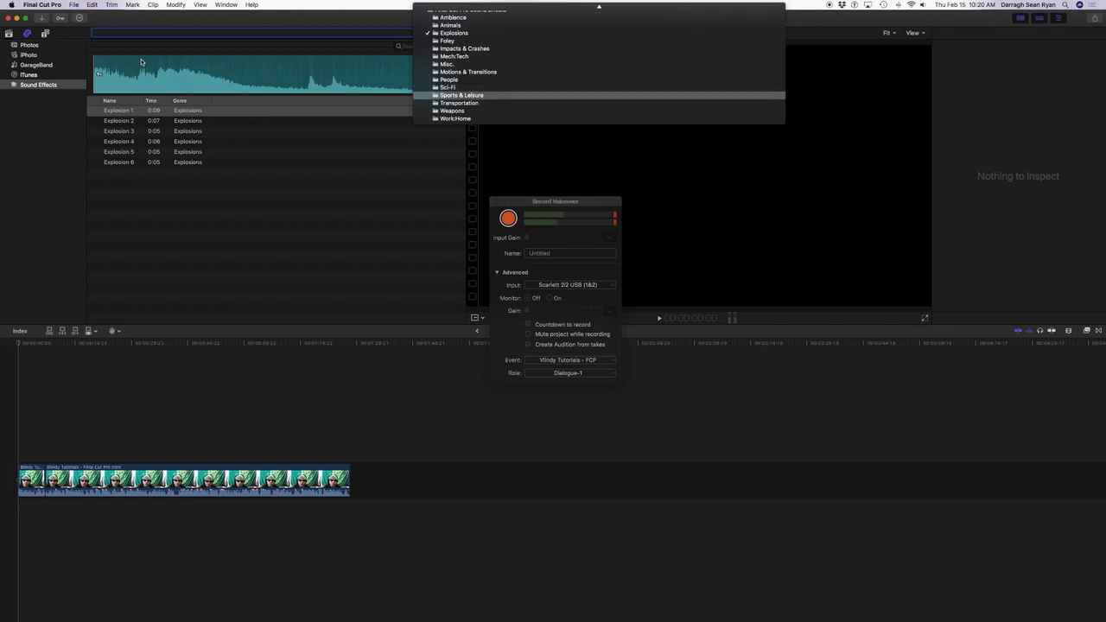
key("Down")
key("Down")
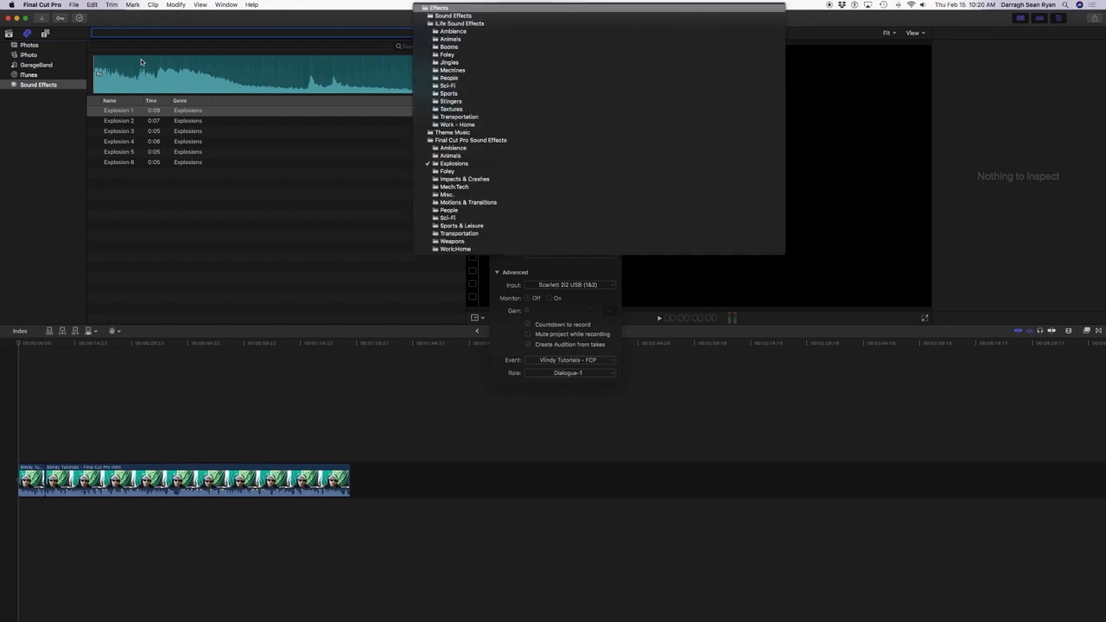
key("Down")
key("Down")
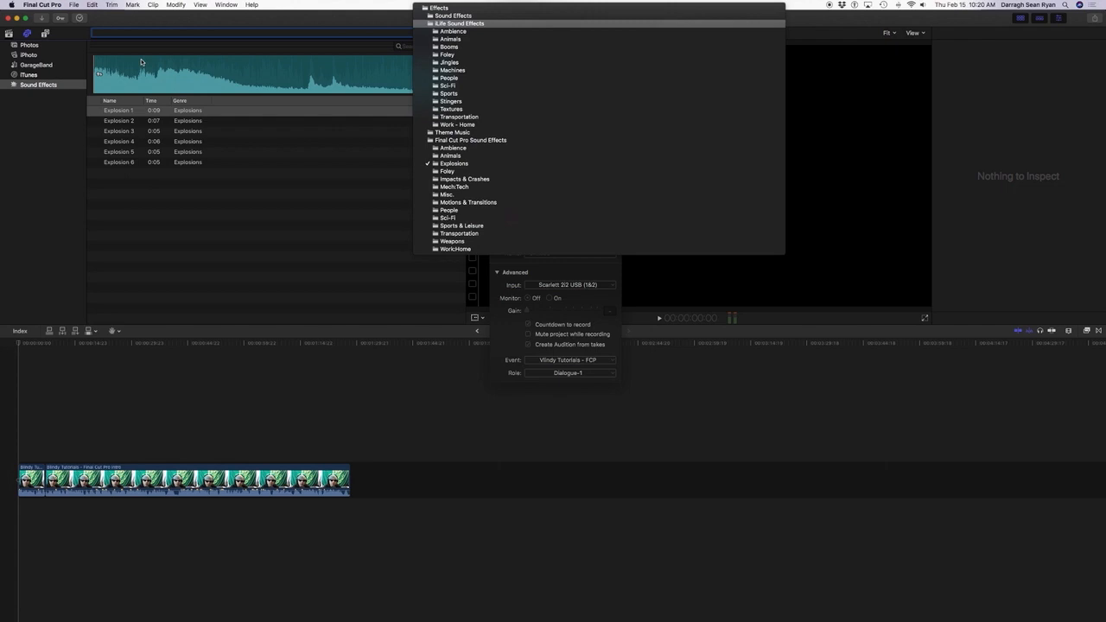
key("Down")
key("Down")
key("Down")
key("Down")
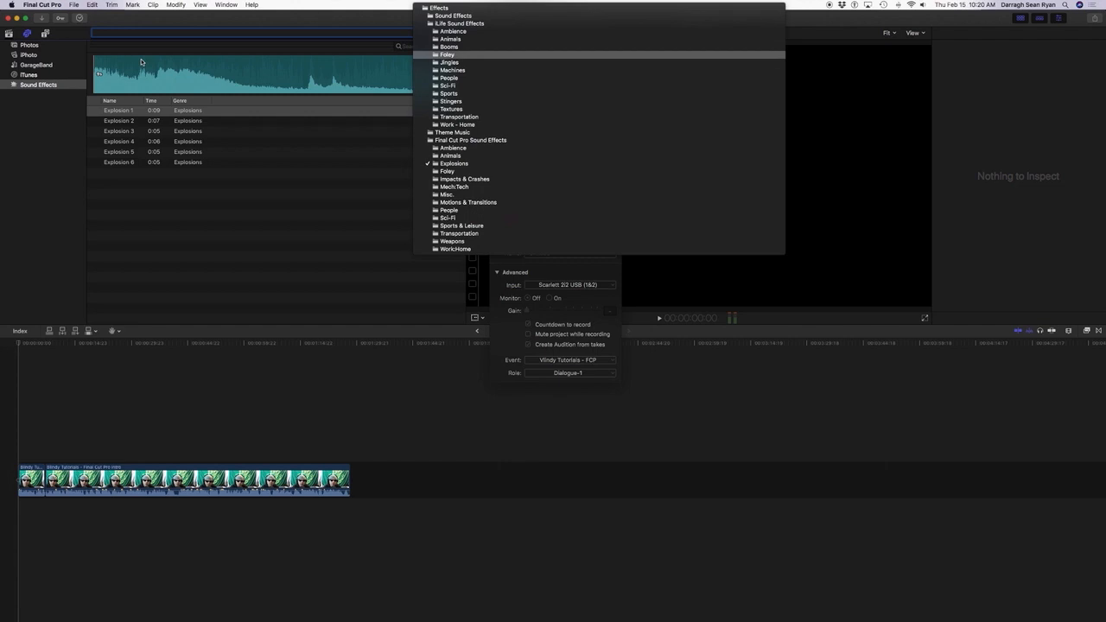
key("Down")
key("Down")
key("Up")
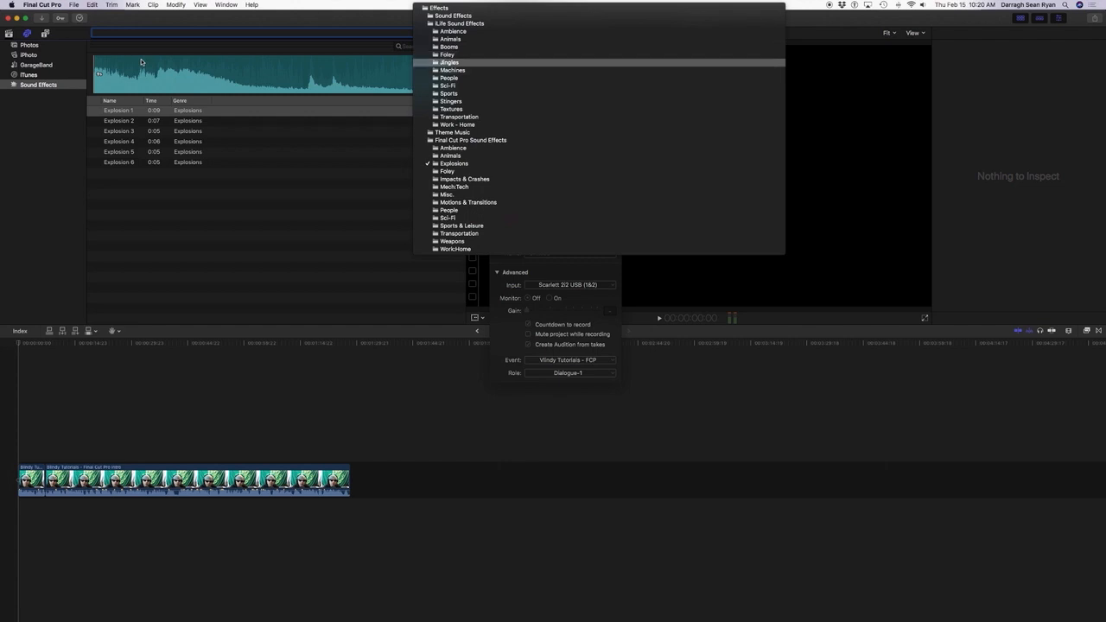
key("Return")
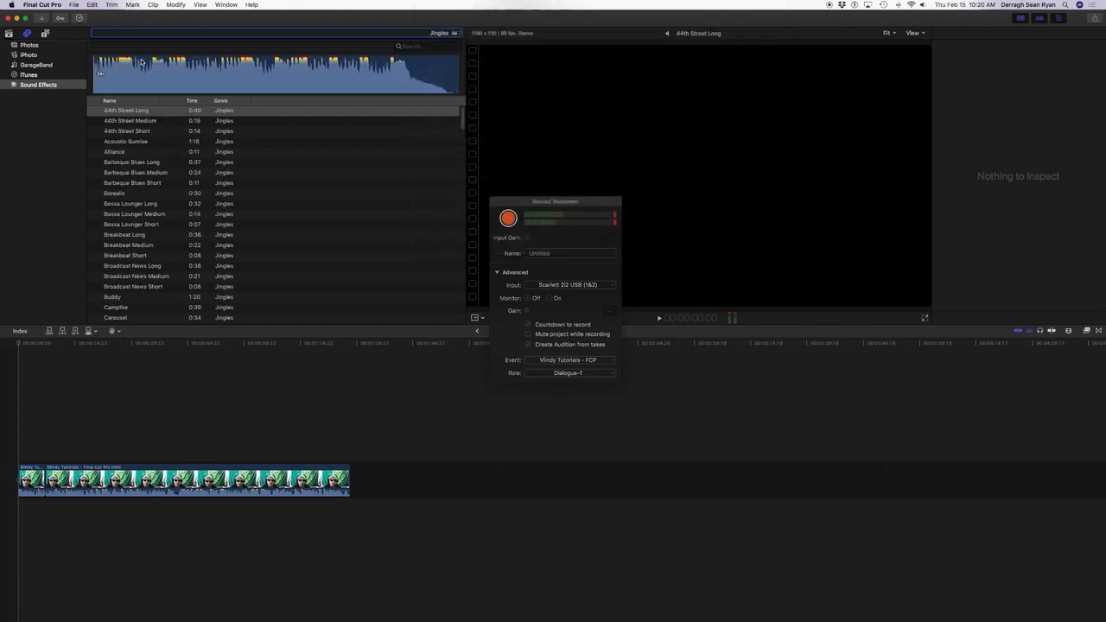
Preview the opening seconds of the 44th Street Long jingle.
key("Tab")
key("Tab")
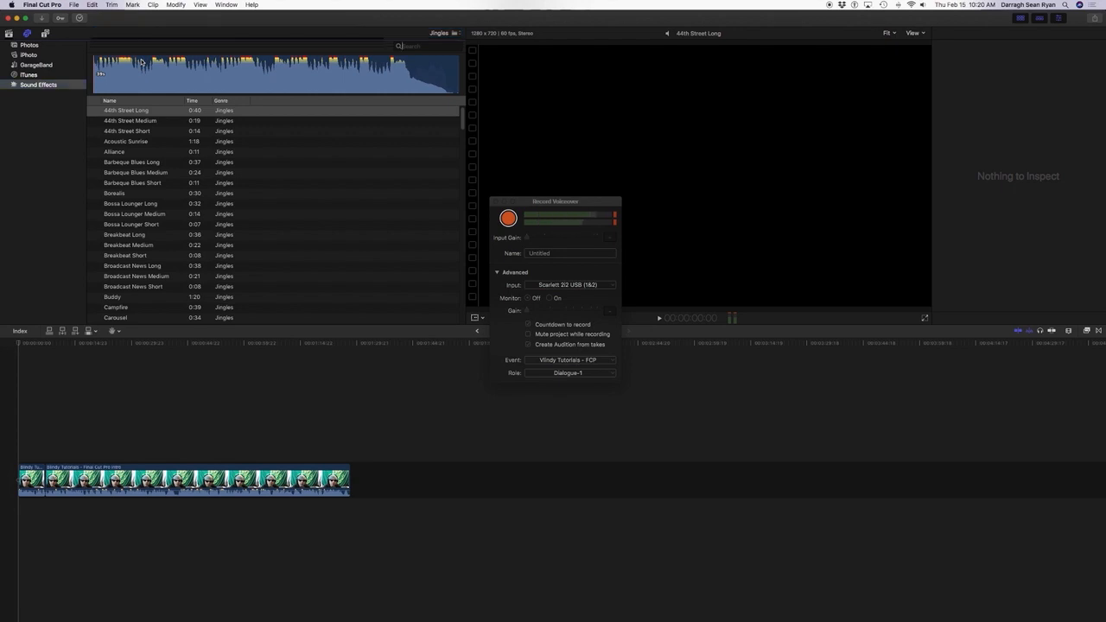
key("Tab")
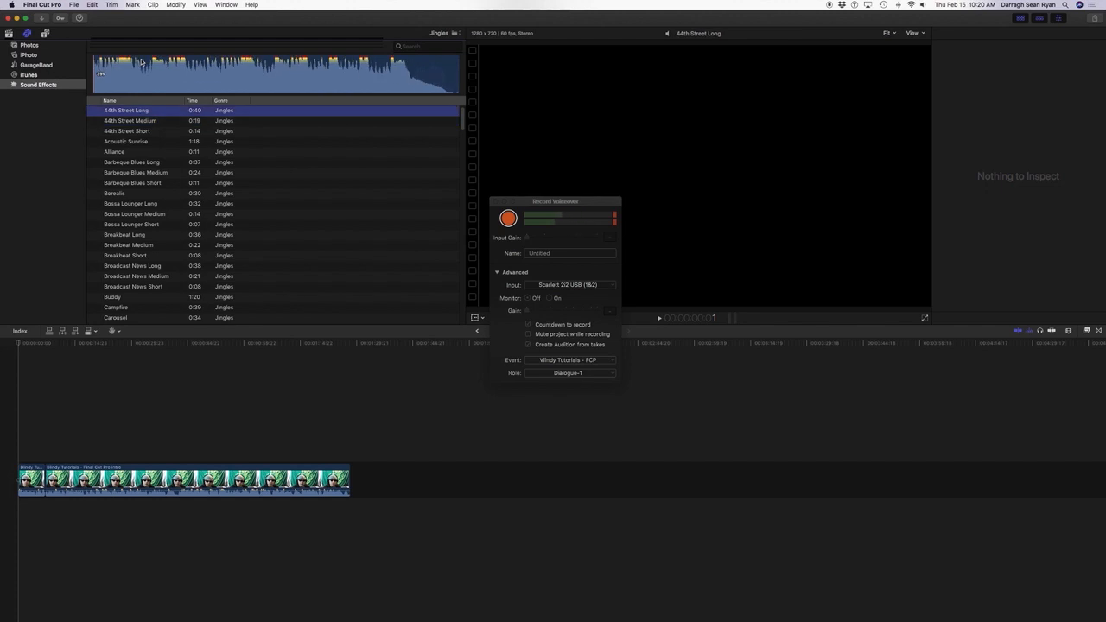
key("space")
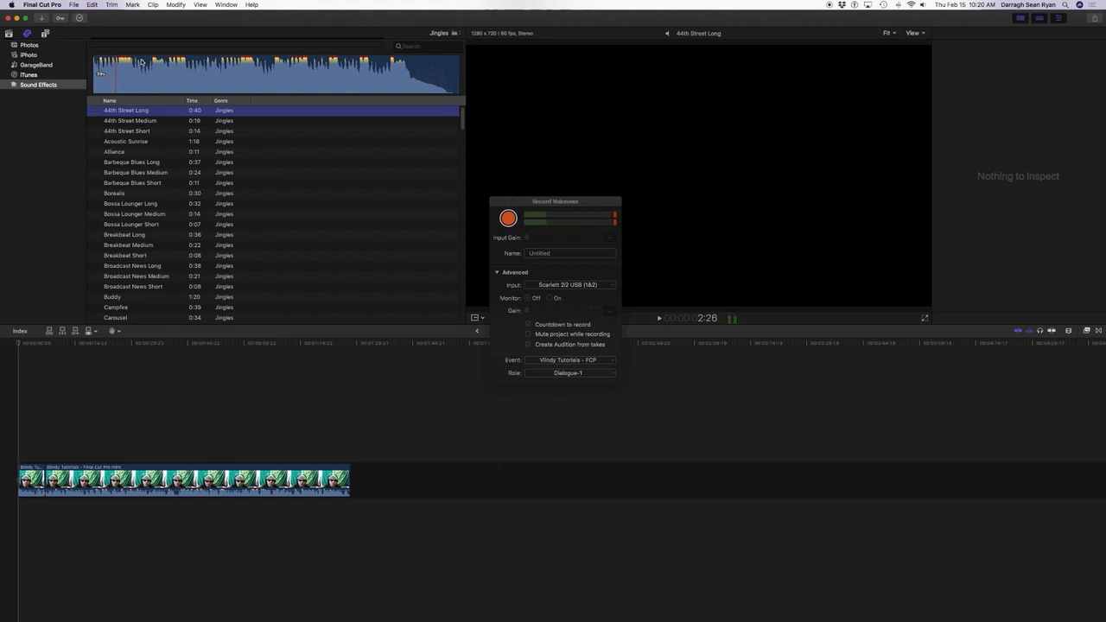
Audition further jingles in the list, including Acoustic Sunrise, Alliance and Barbeque Blues Long, moving on to Bossa Lounger Medium.
key("Down")
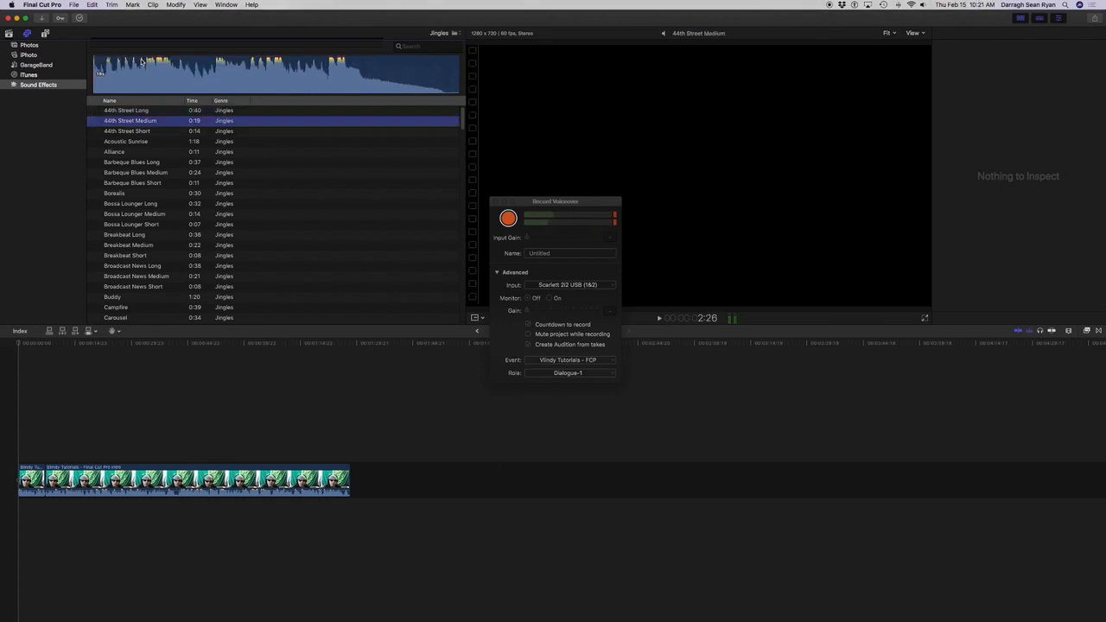
key("Down")
key("Down")
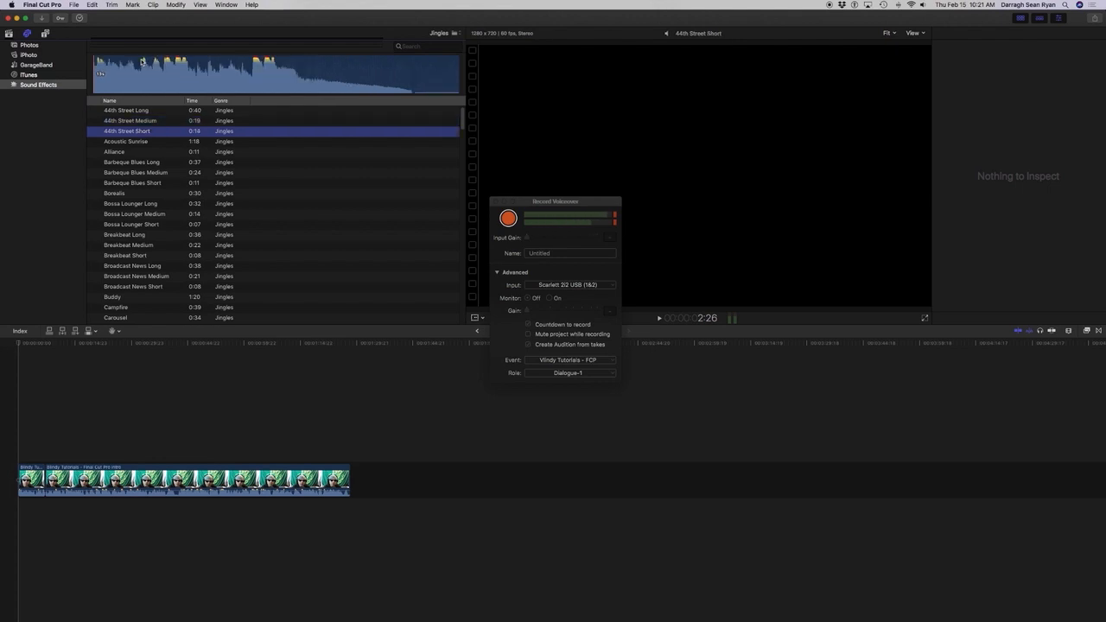
key("Down")
key("Up")
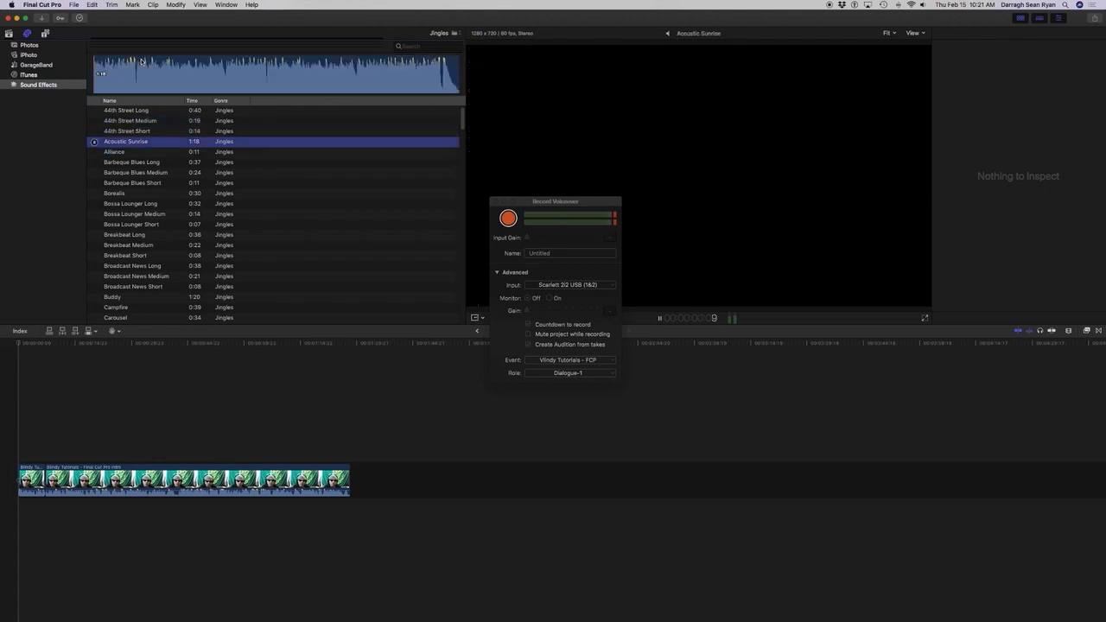
key("Down")
key("space")
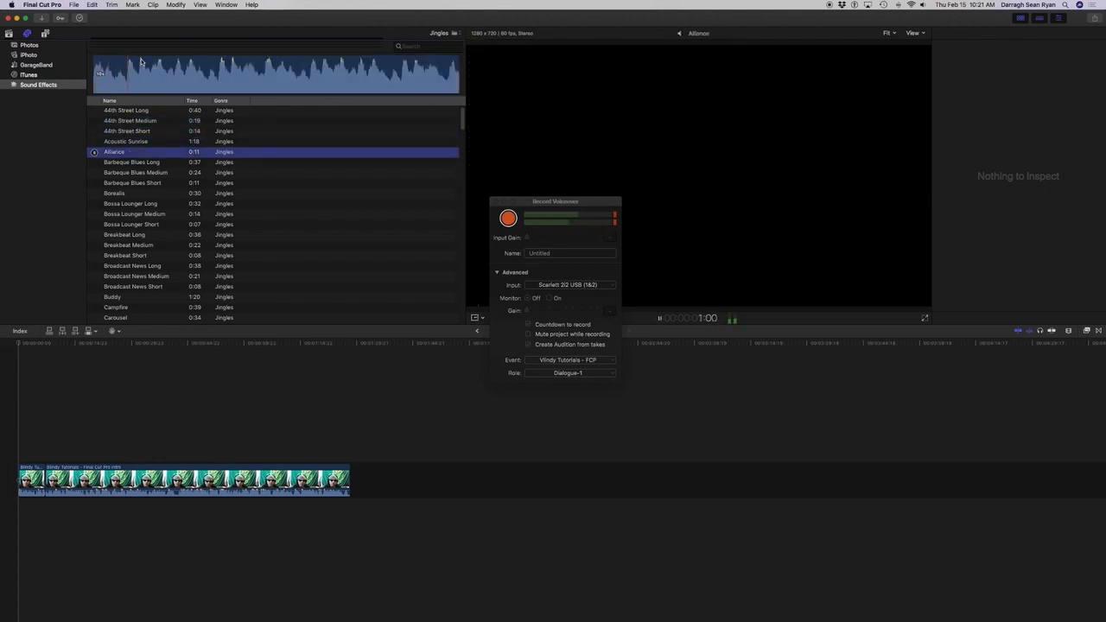
key("Down")
key("space")
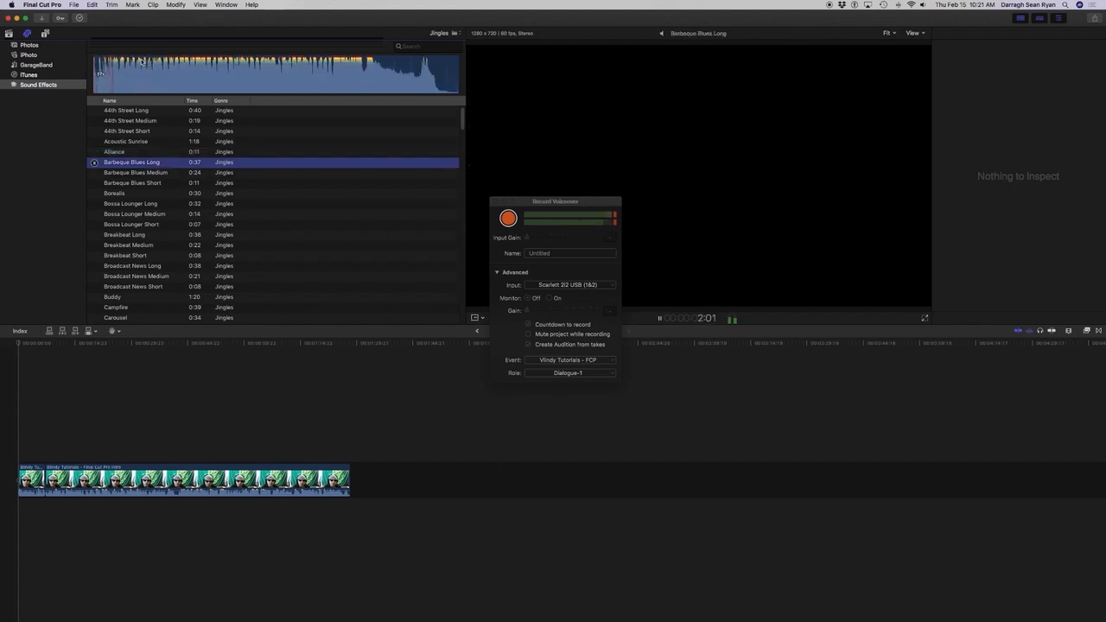
key("Down")
key("Down")
key("Down")
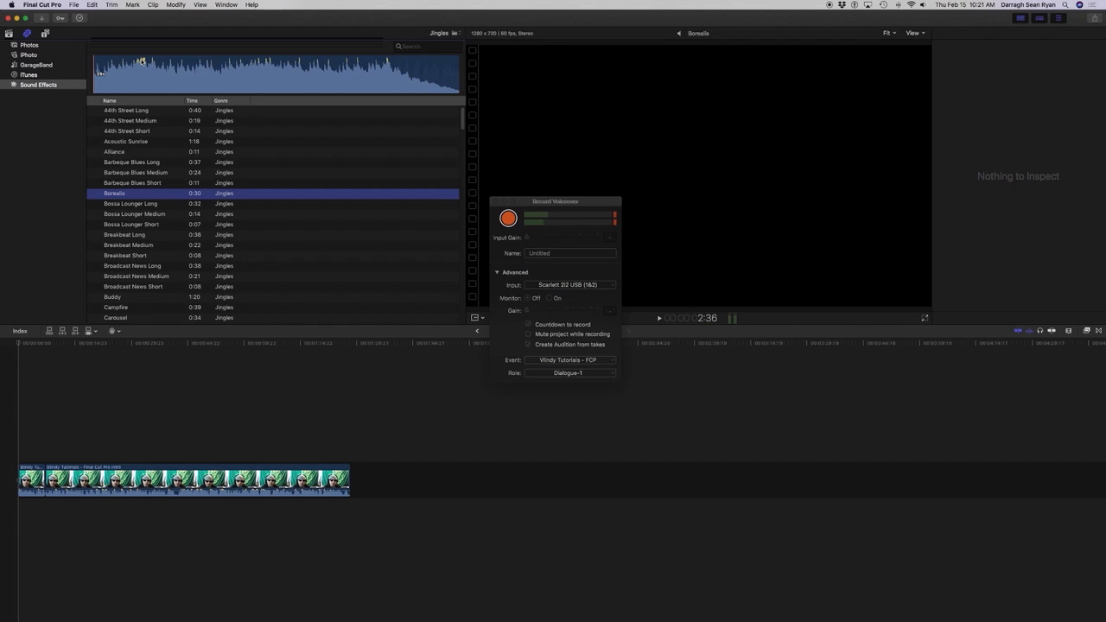
key("Down")
key("Down")
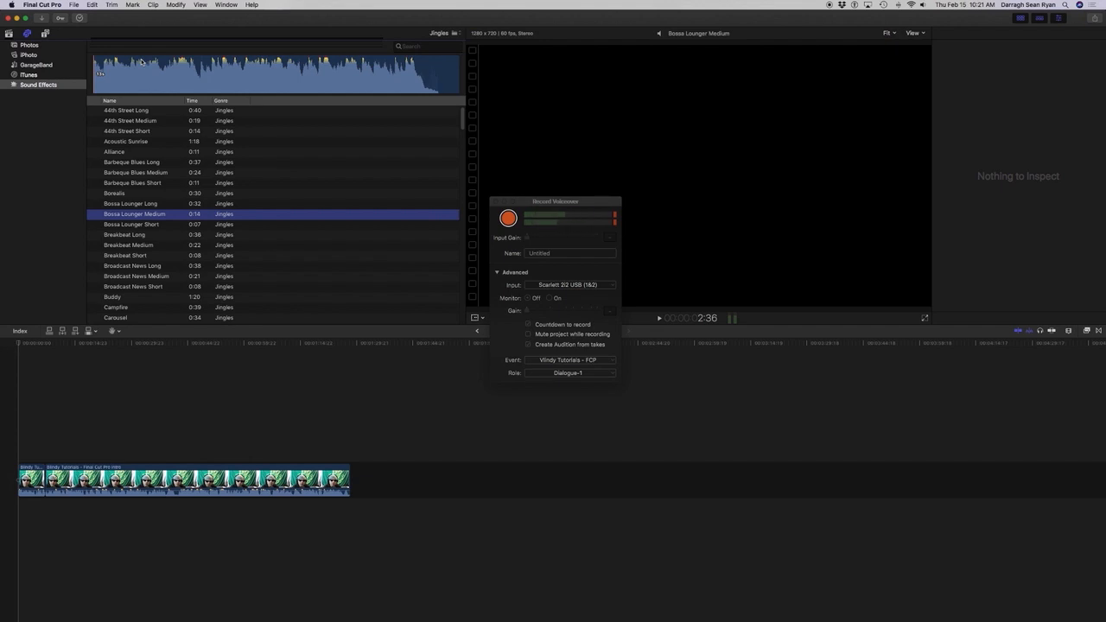
Search the jingles for "wild card".
key("super+f")
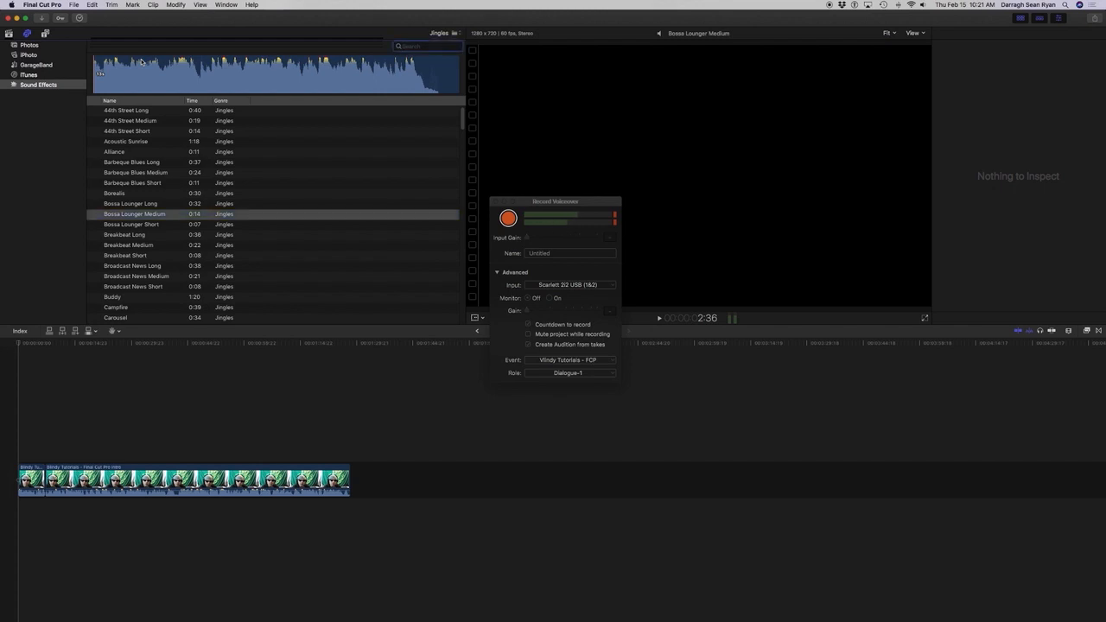
type("wild card")
key("Return")
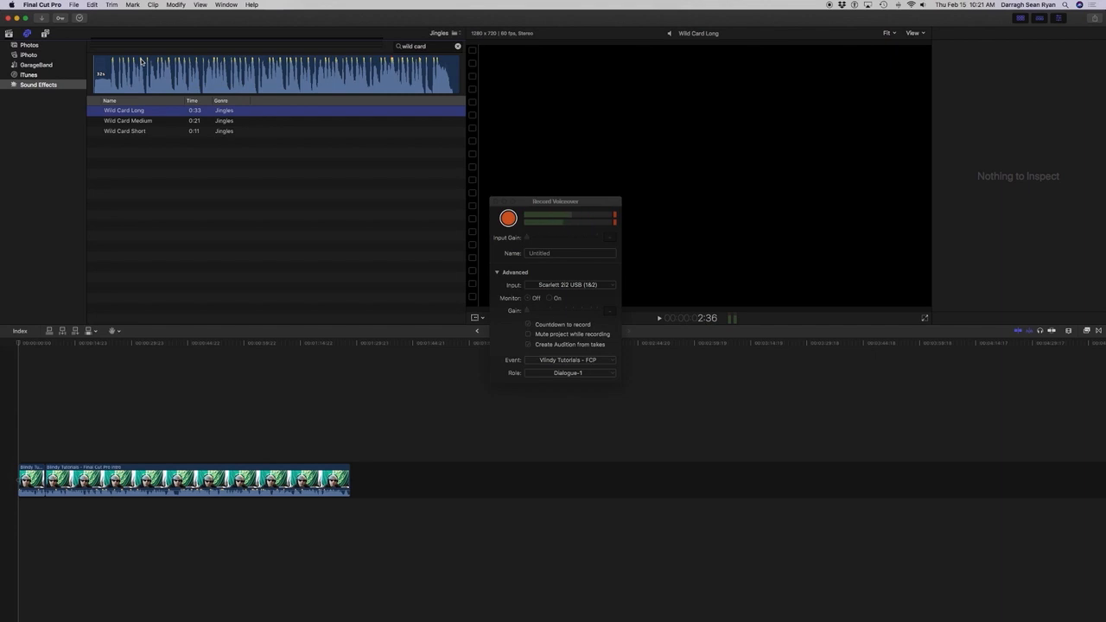
Preview Wild Card Long and connect it beneath the video clips at the start of the timeline.
key("space")
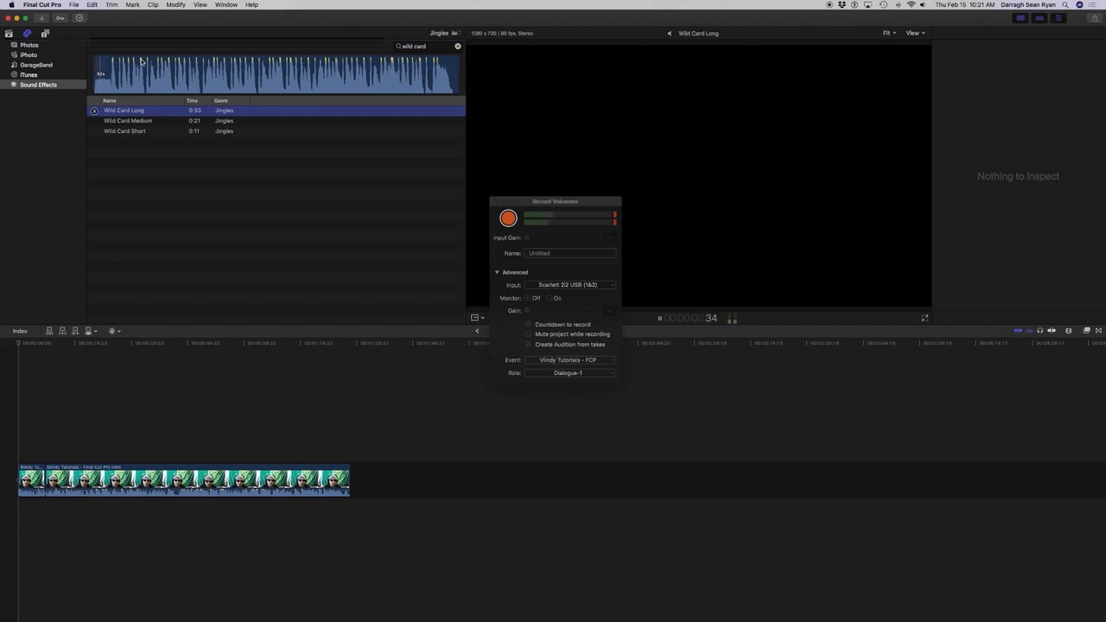
key("space")
key("q")
key("super+4")
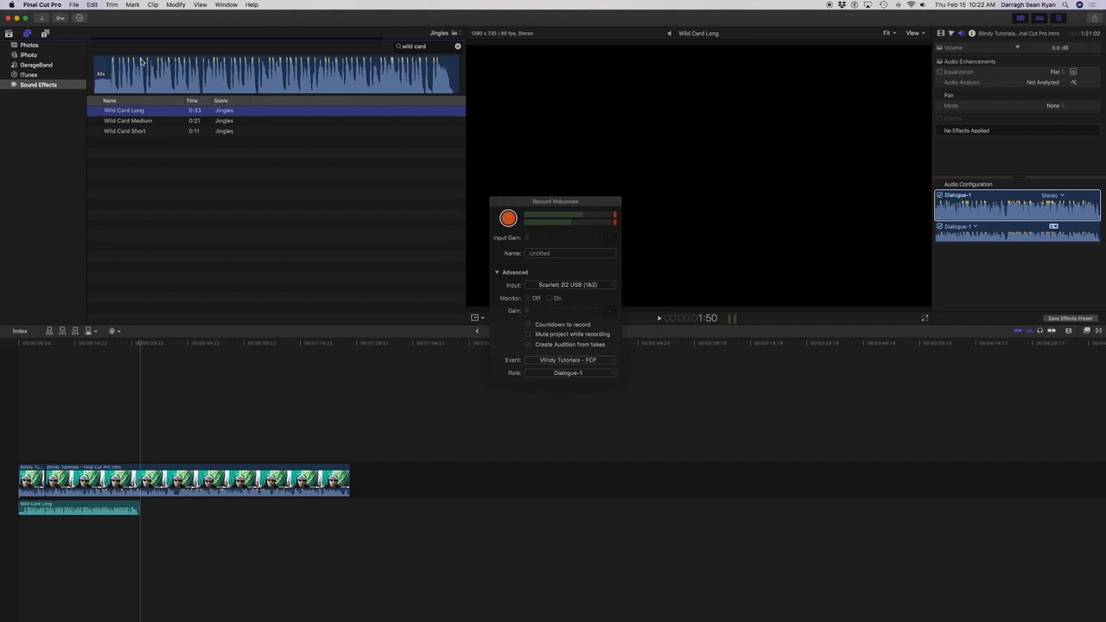
Select the Wild Card Long clip in the timeline and play the project from the start to check its level against the speech.
key("super+2")
key("c")
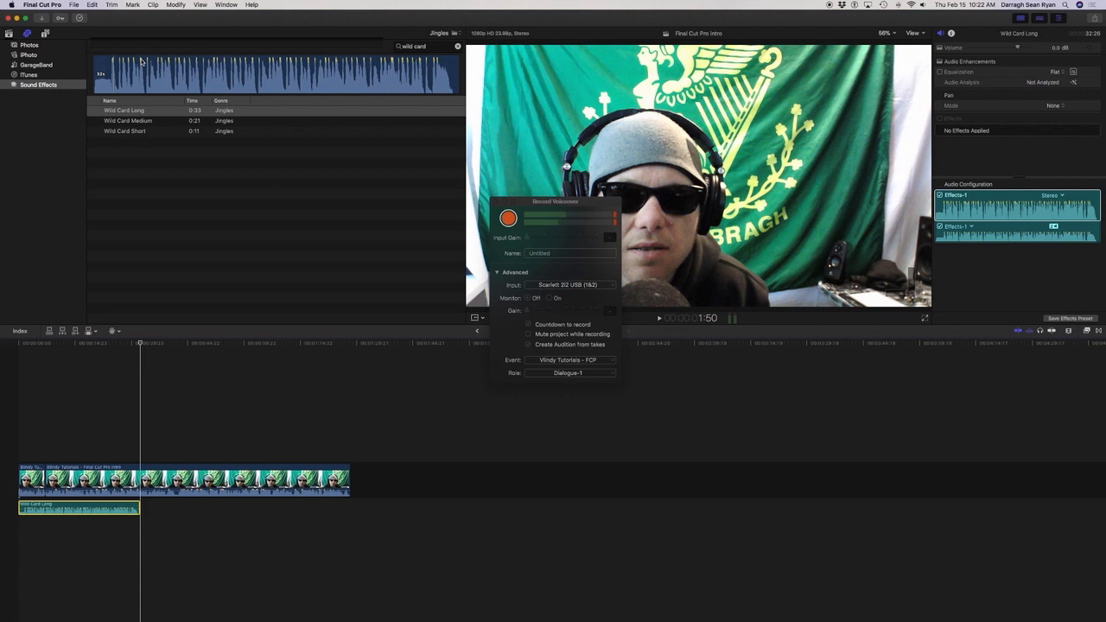
key("Home")
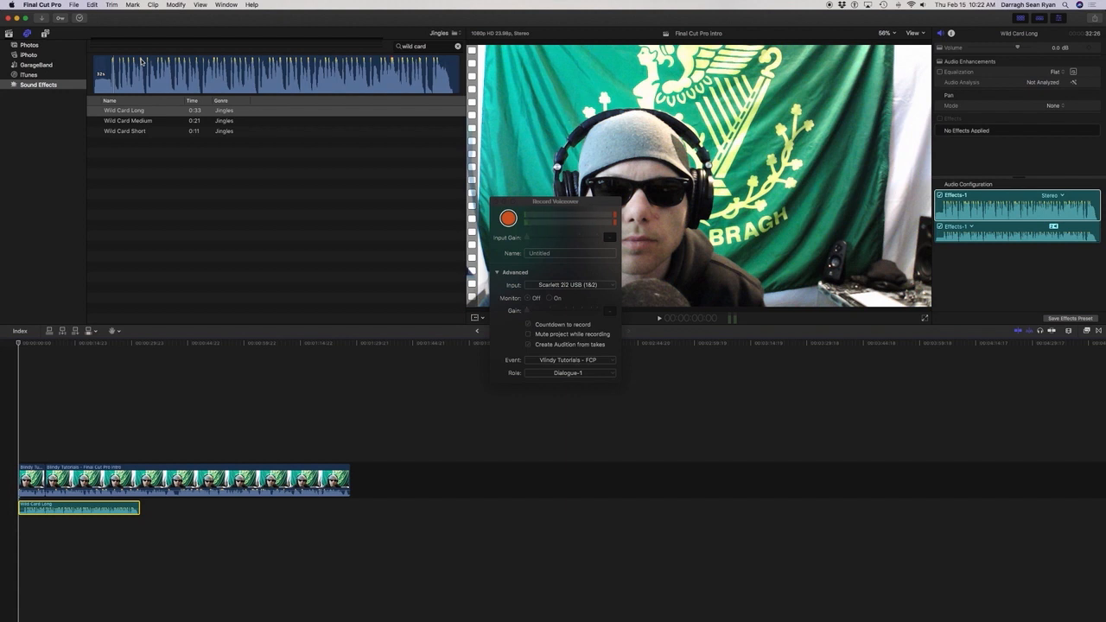
key("space")
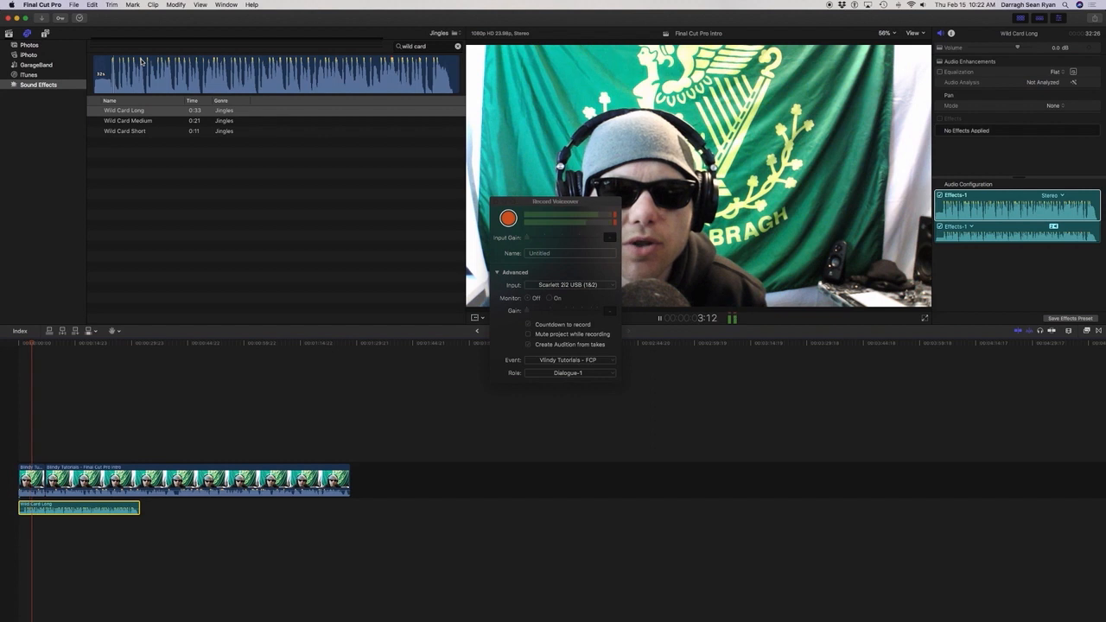
key("space")
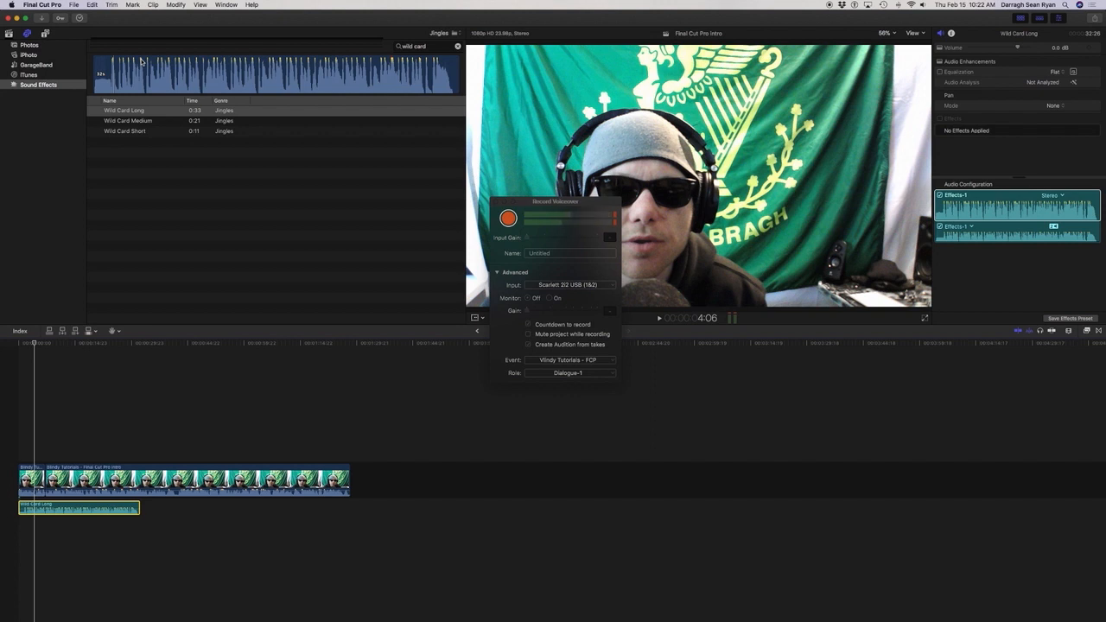
Lower the Wild Card Long clip's volume to -13.5 dB and play back the mix.
key("super+alt+4")
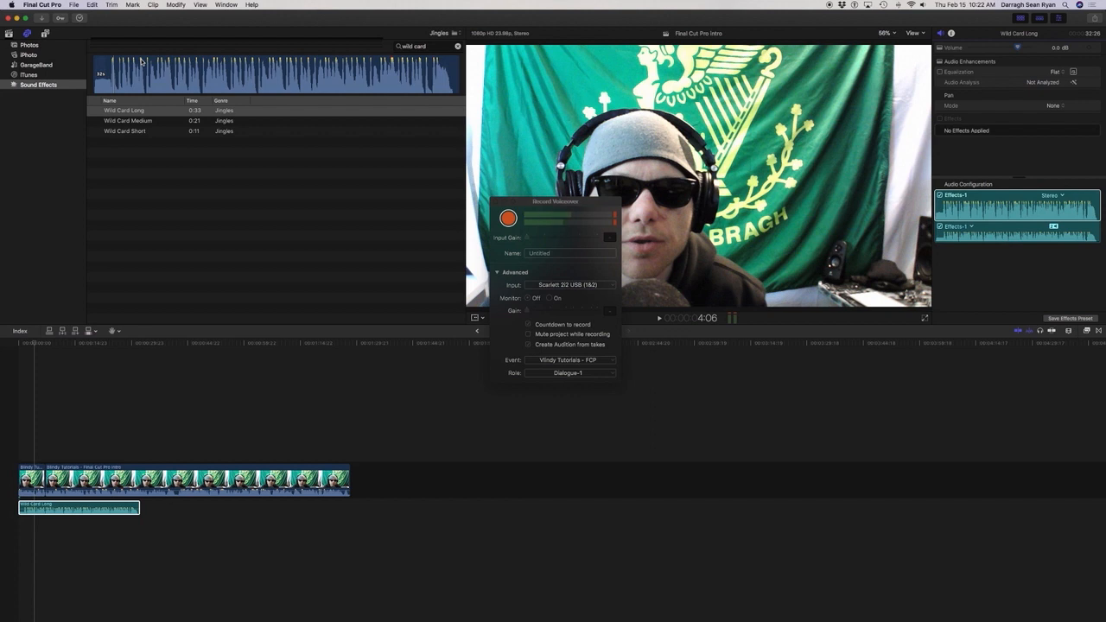
key("Left")
key("space")
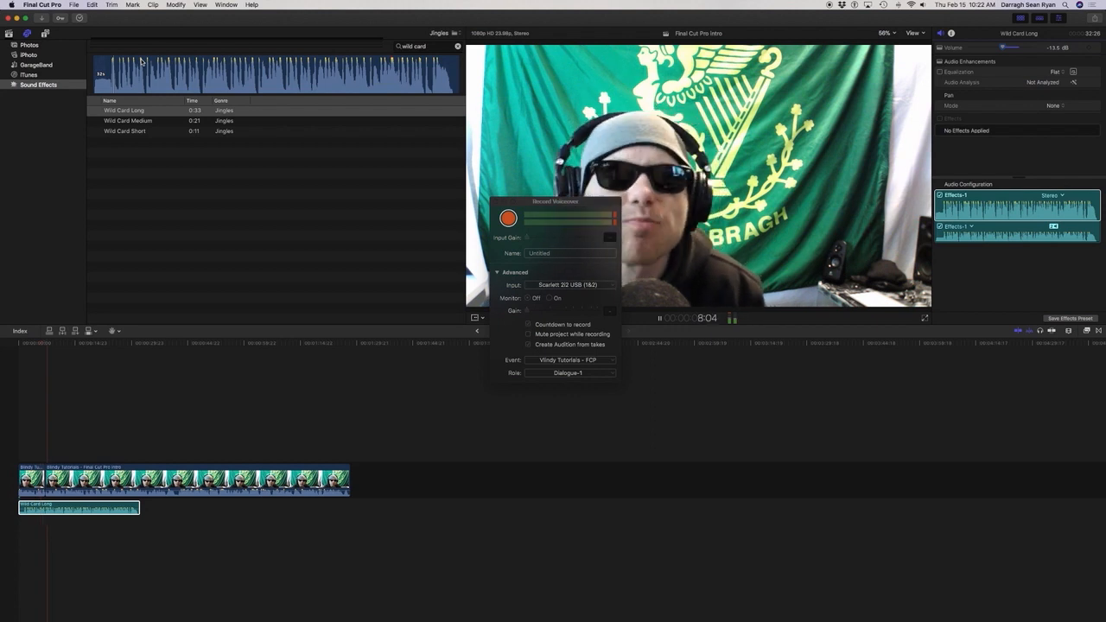
key("space")
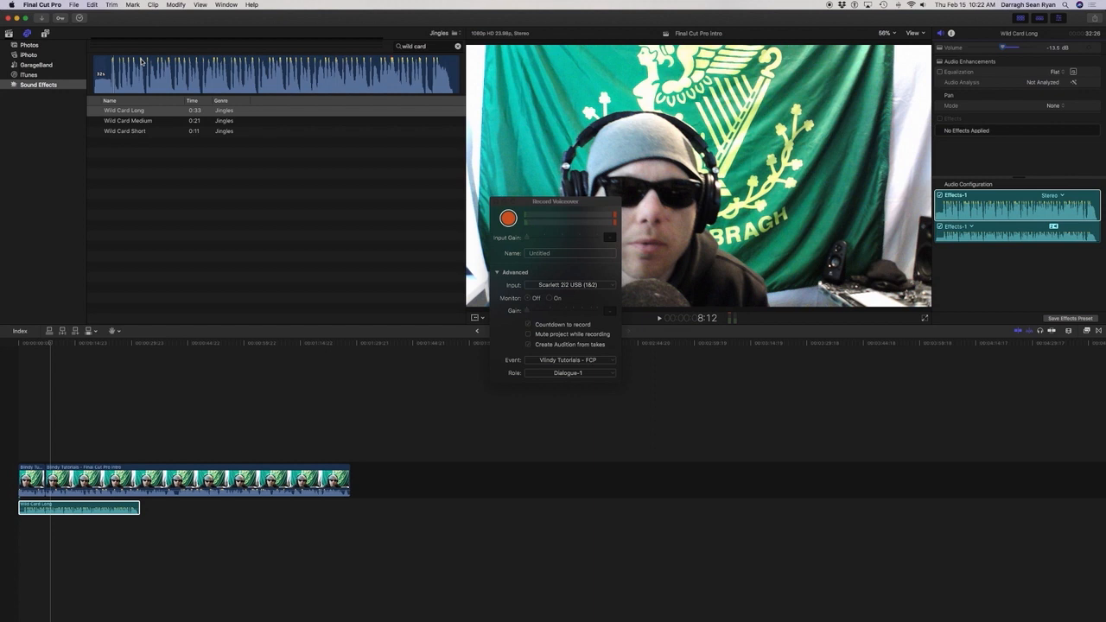
Listen to more of the speech over the jingle, replaying the passage around 12 to 13 seconds to check the balance.
key("space")
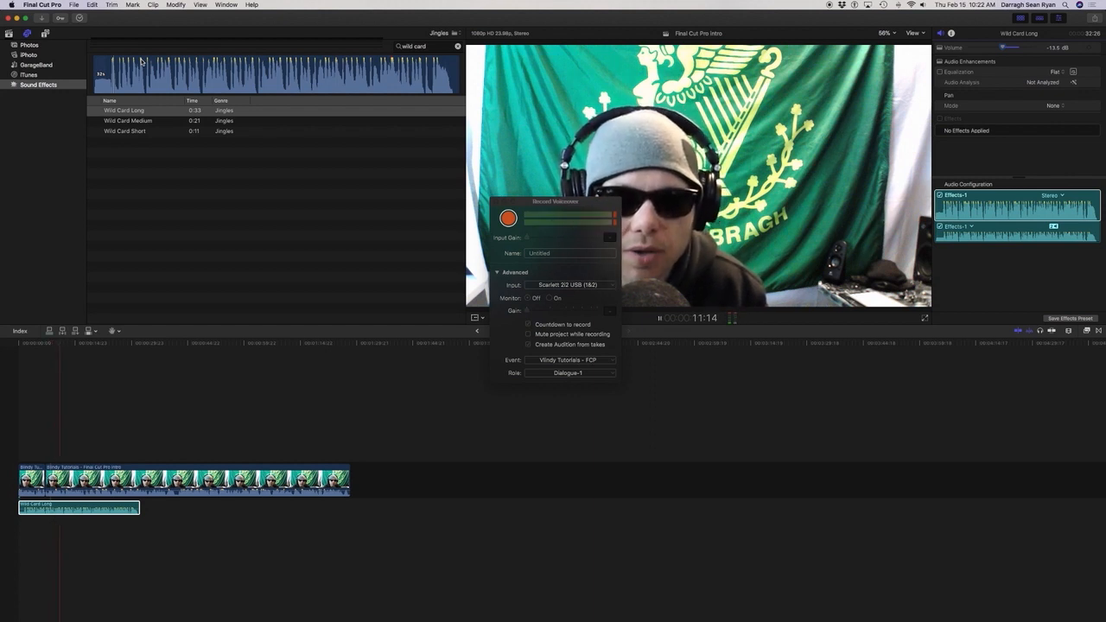
key("space")
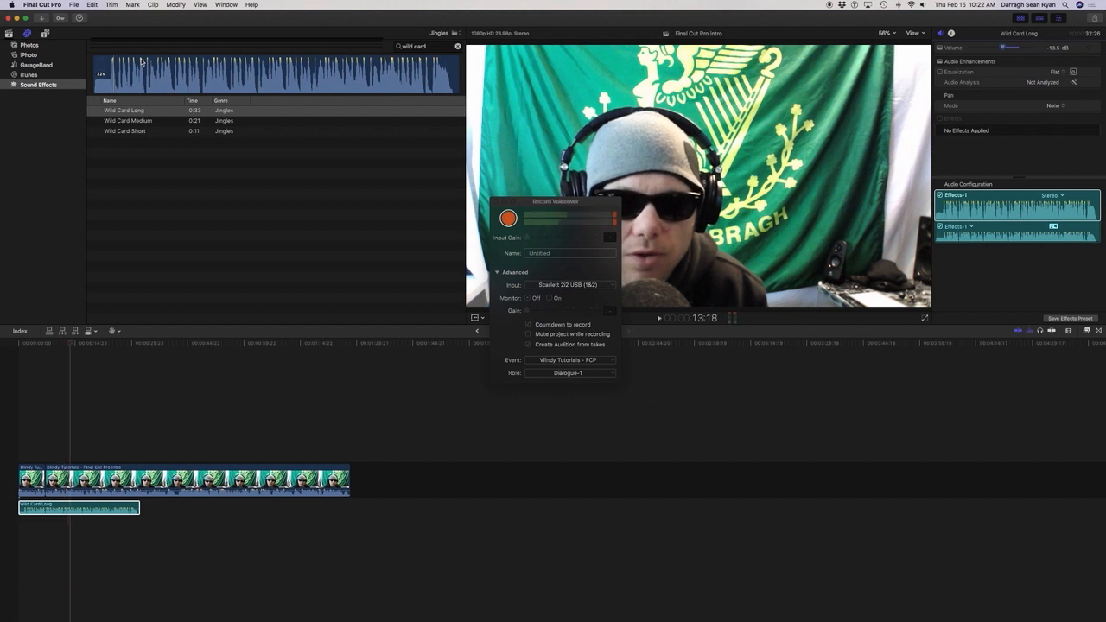
key("space")
key("j")
key("j")
key("k")
key("l")
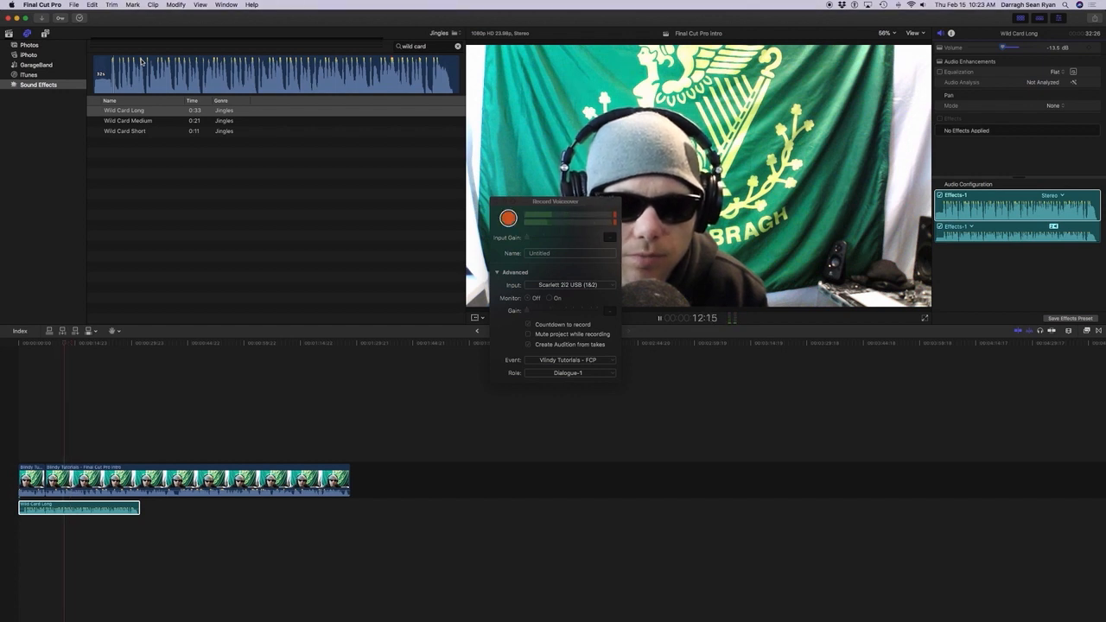
key("k")
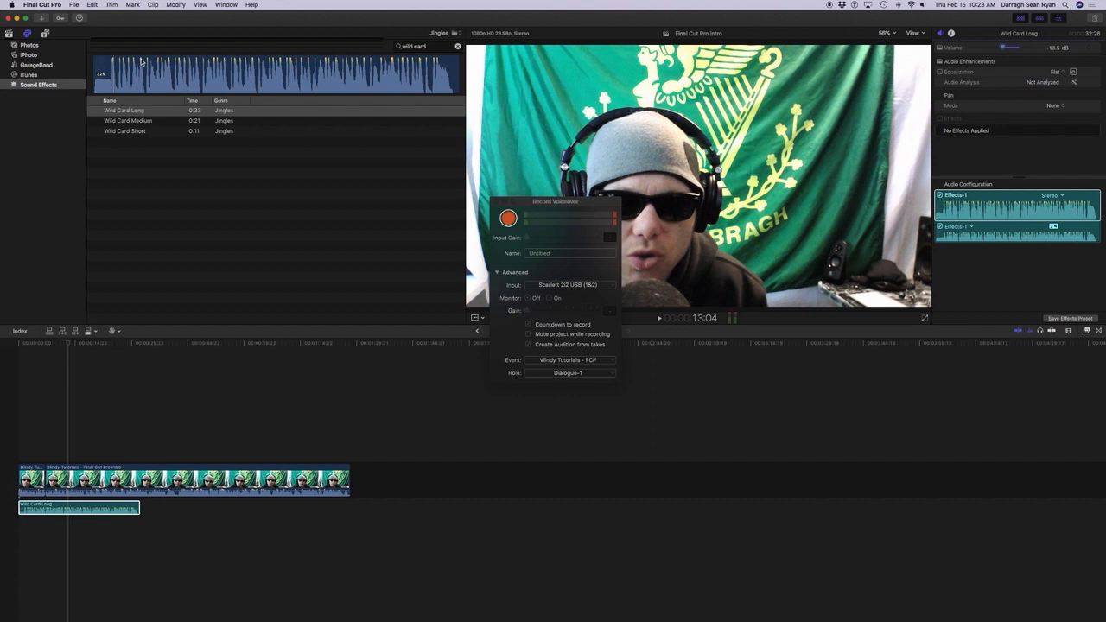
key("space")
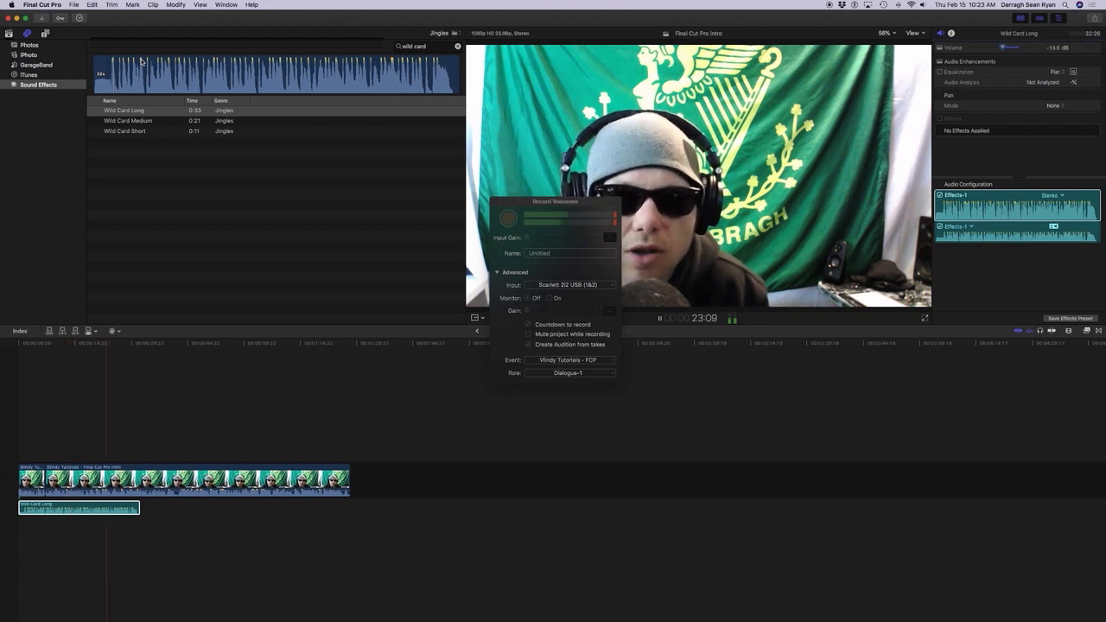
key("space")
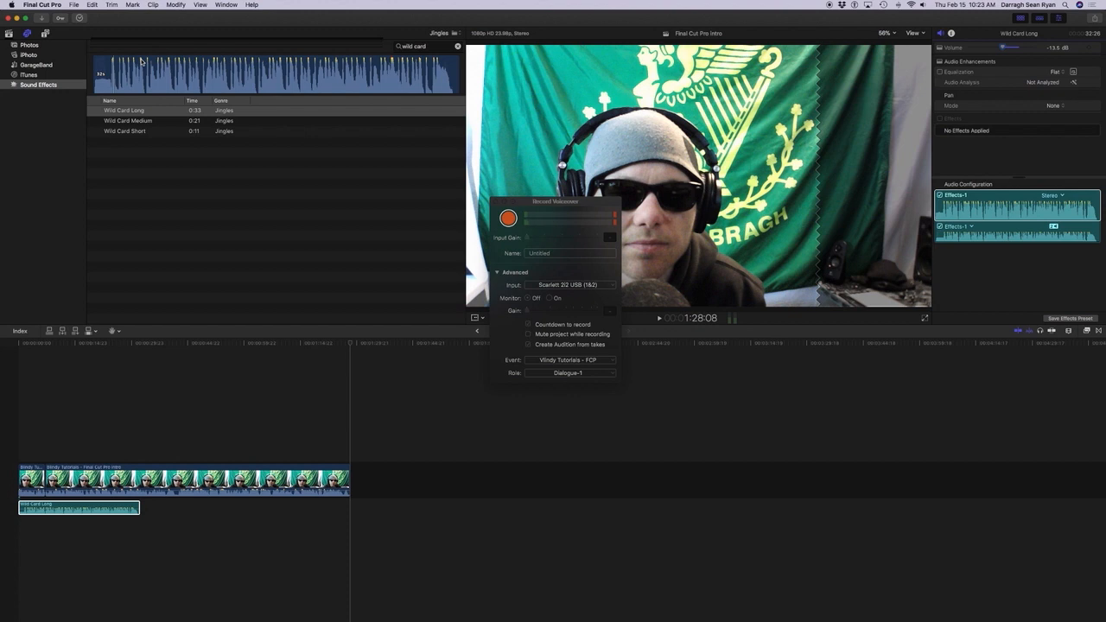
Find where the speech finishes, trim the end of the last video clip to 1:28:00, and replay the ending.
key("j")
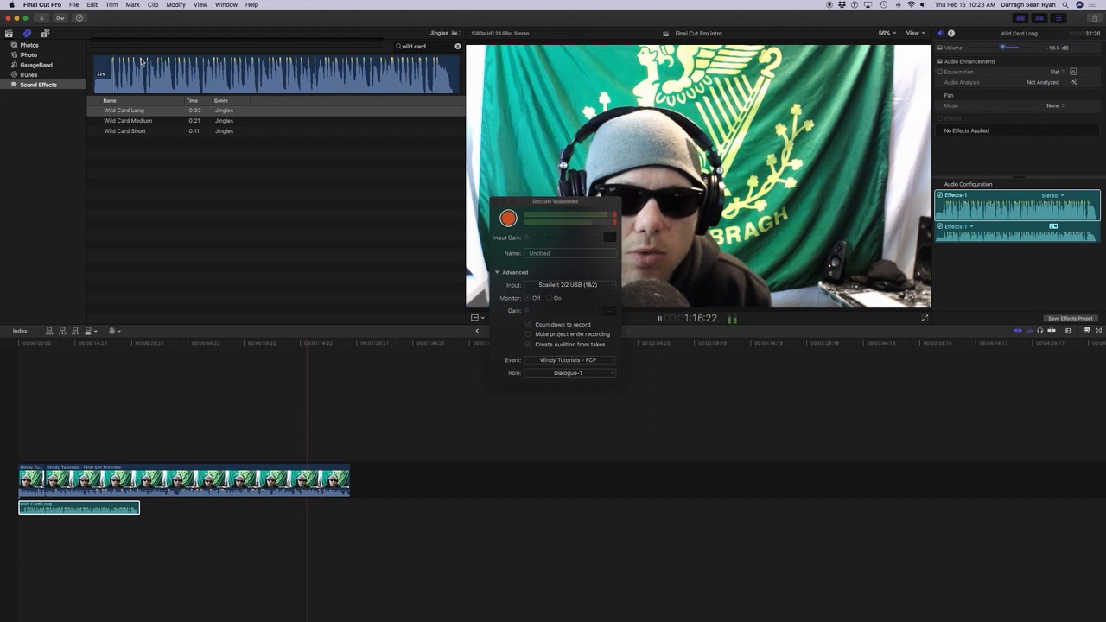
key("l")
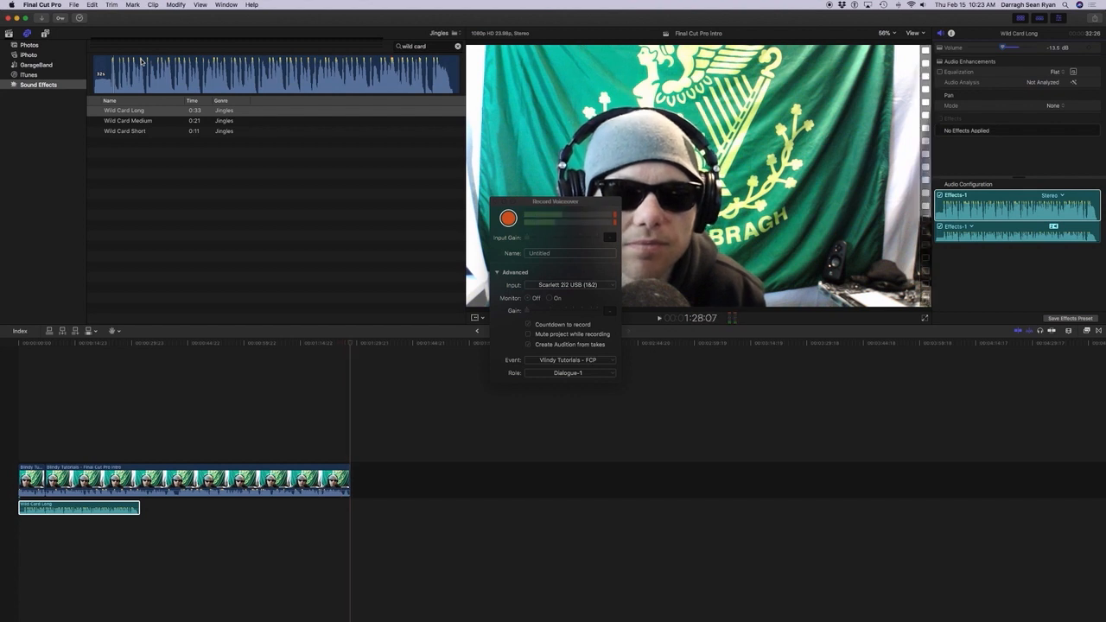
key("j")
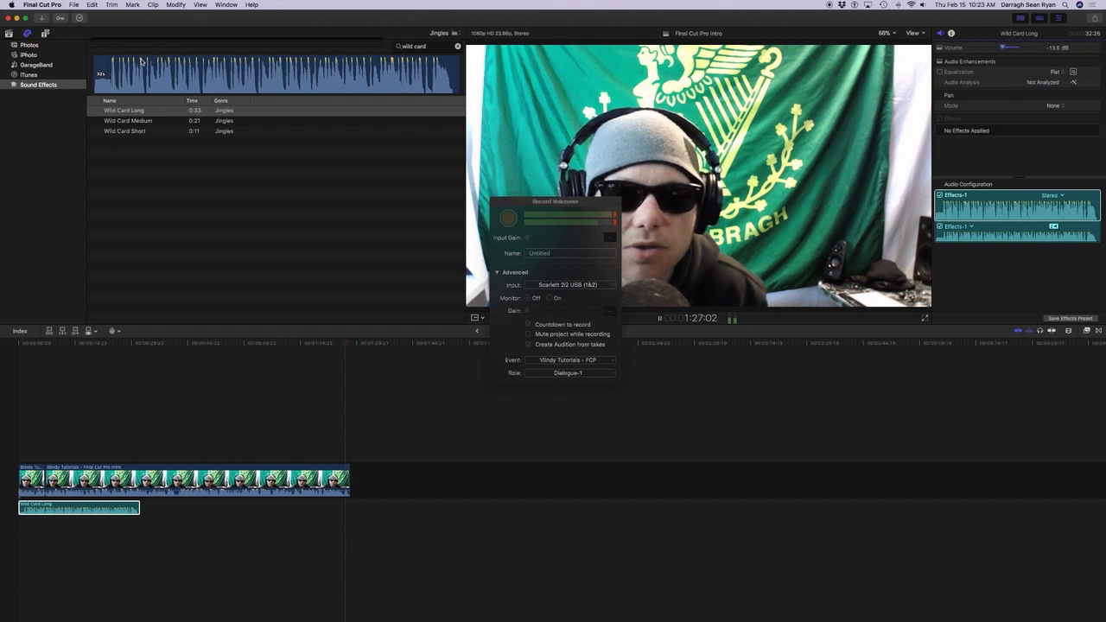
key("l")
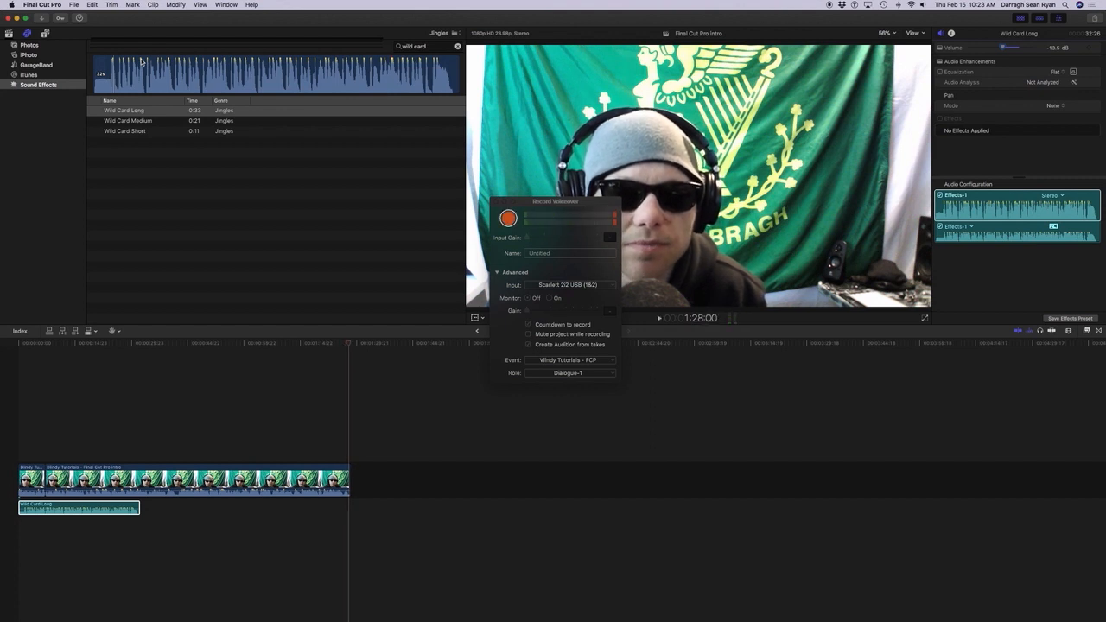
key("bracketleft")
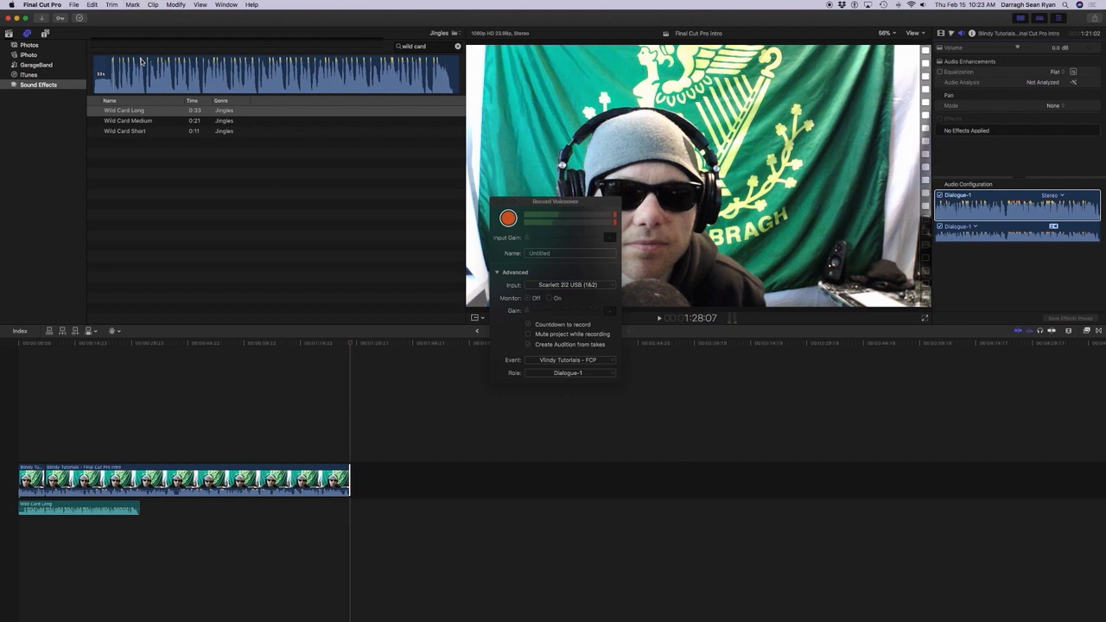
key("super+z")
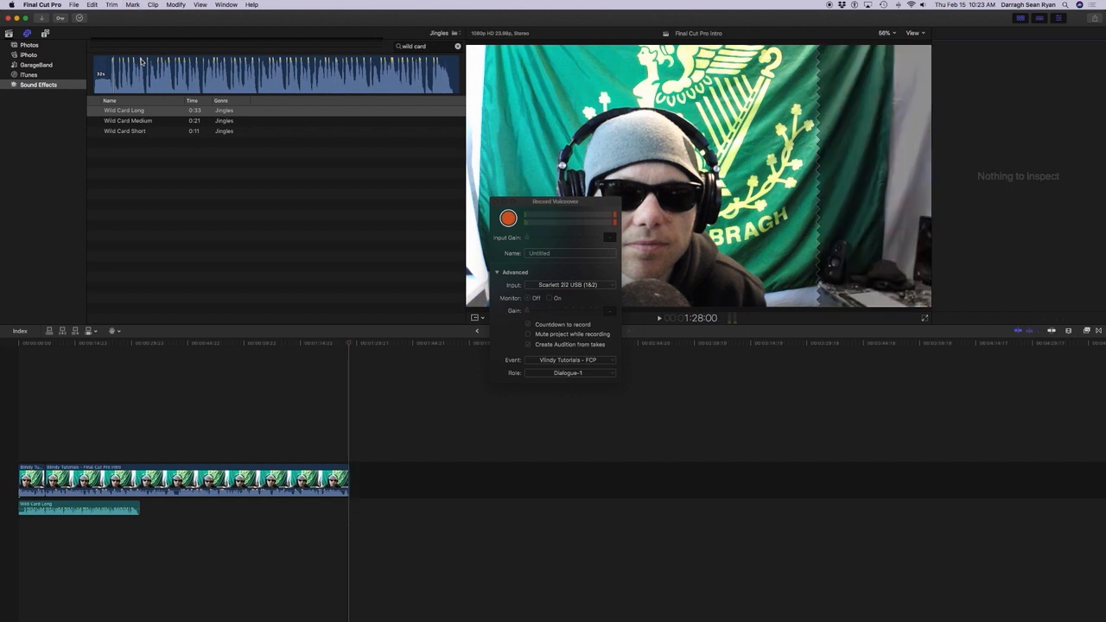
key("alt+shift+a")
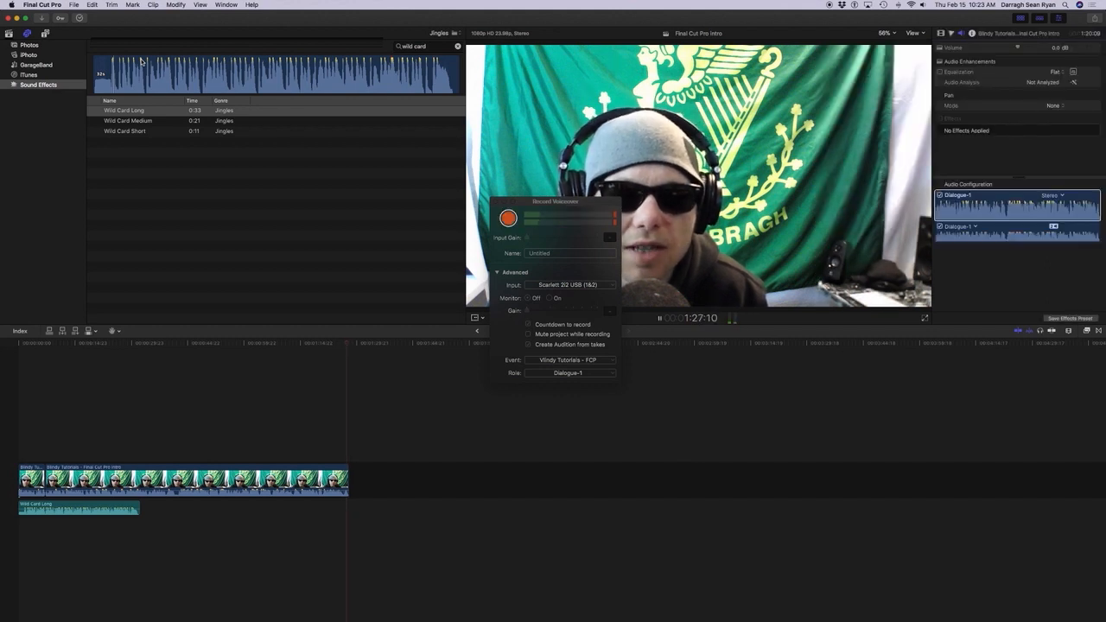
key("space")
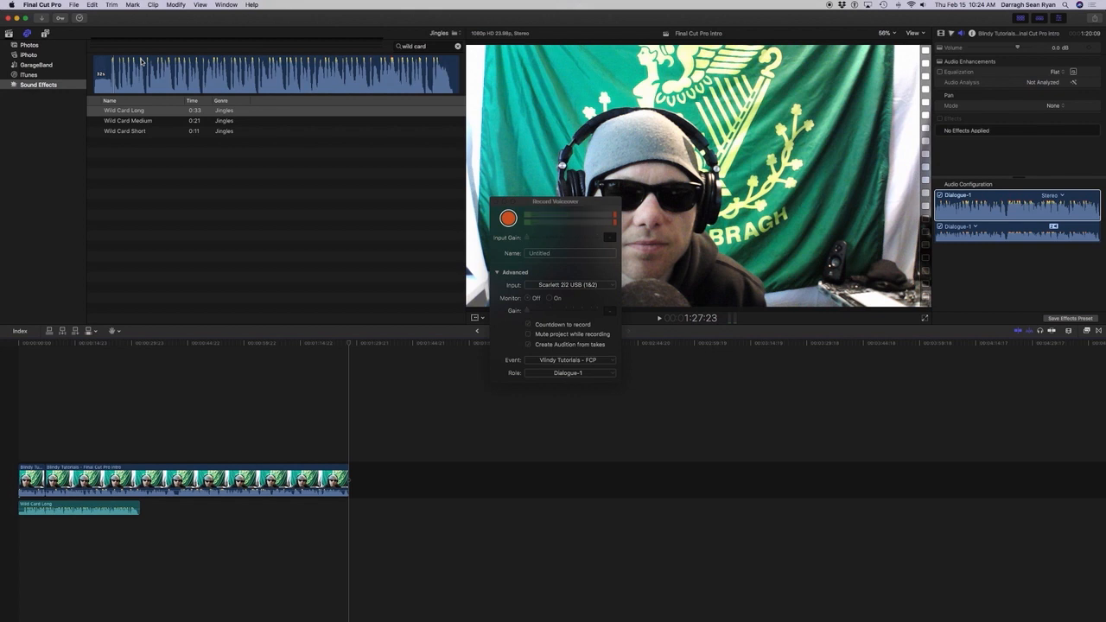
Show the installed transitions and browse their categories to Dissolves.
key("ctrl+super+5")
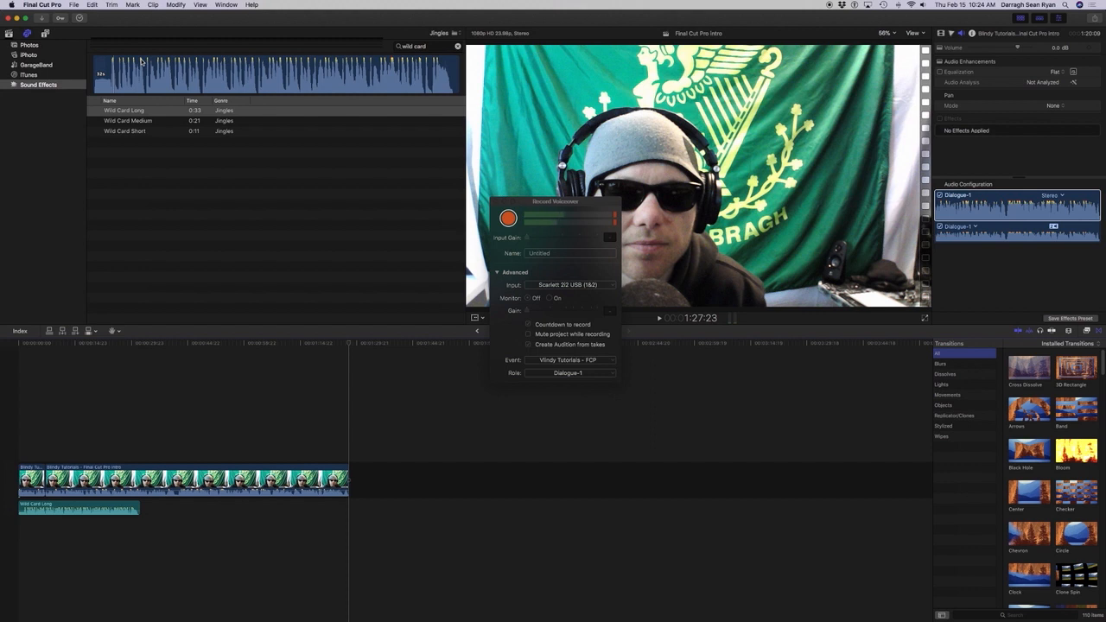
key("Down")
key("Down")
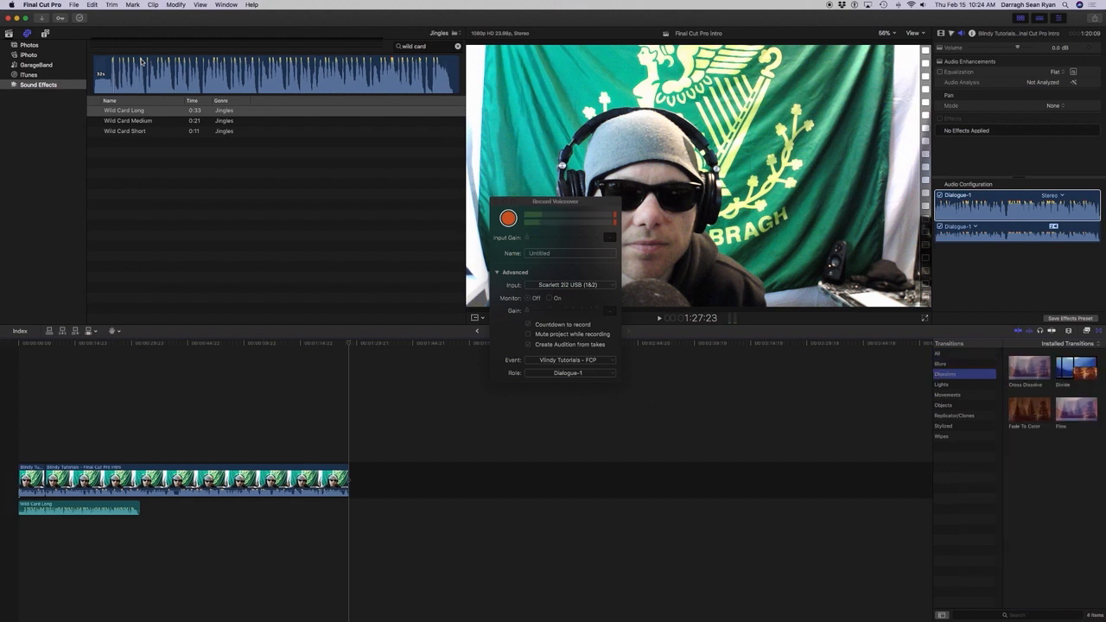
key("Up")
key("Up")
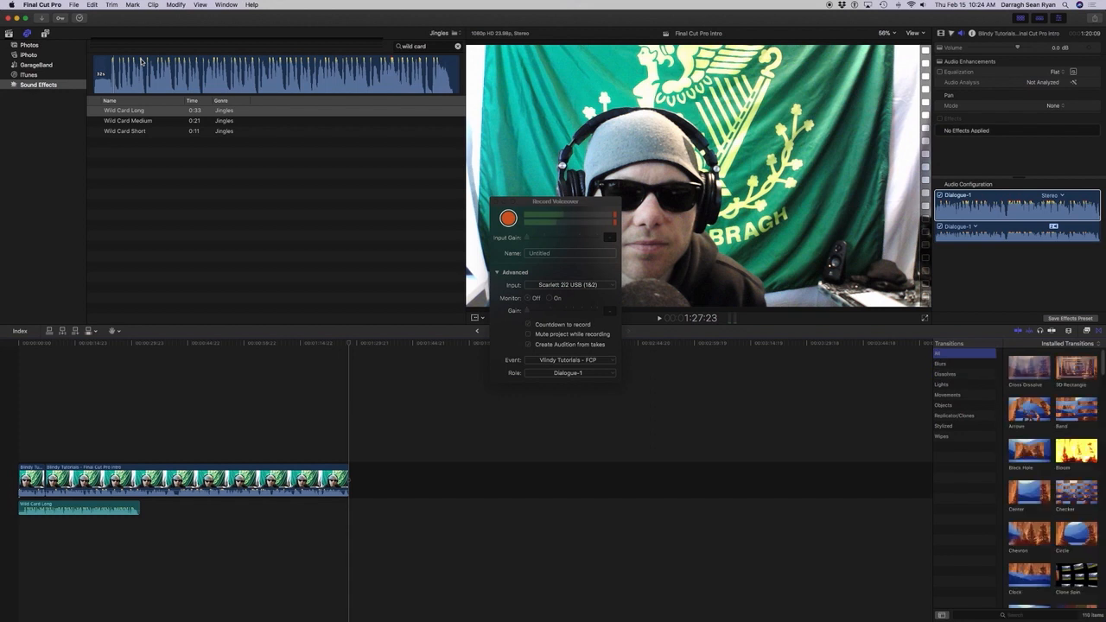
key("Down")
key("Down")
key("Down")
key("Down")
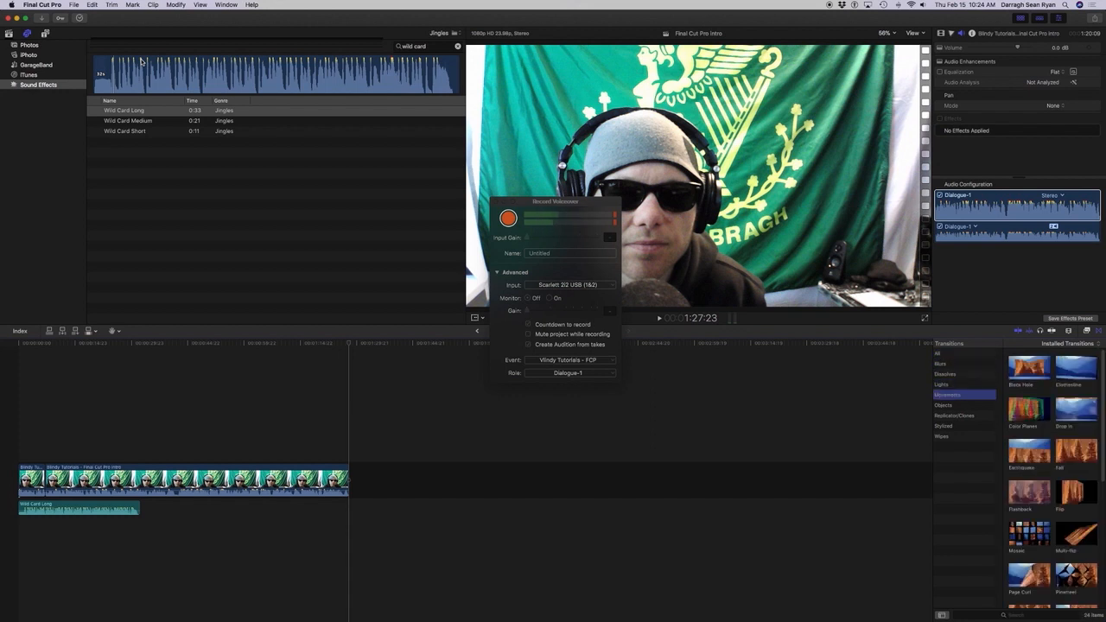
key("Down")
key("Down")
key("Up")
key("Up")
key("Up")
key("Up")
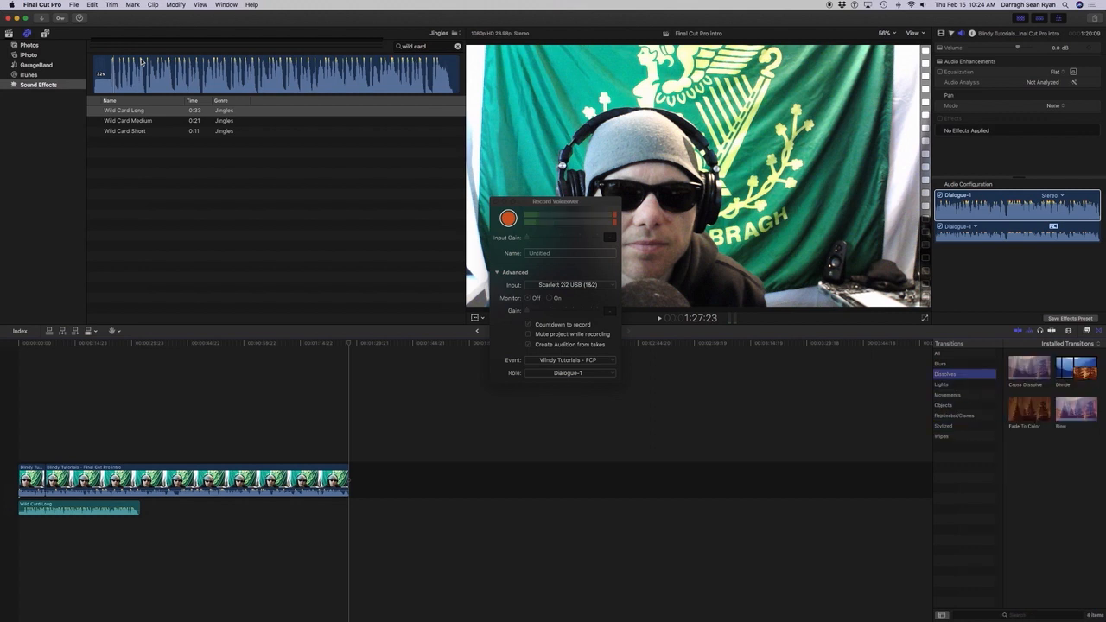
Make Fade To Color the default transition.
key("Tab")
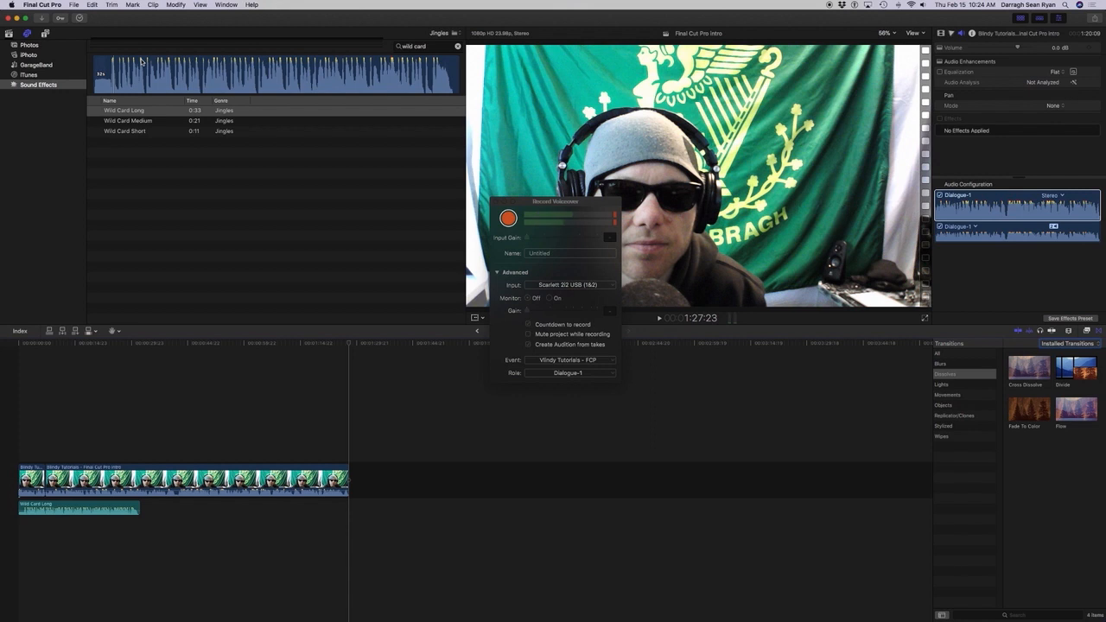
key("Right")
key("Right")
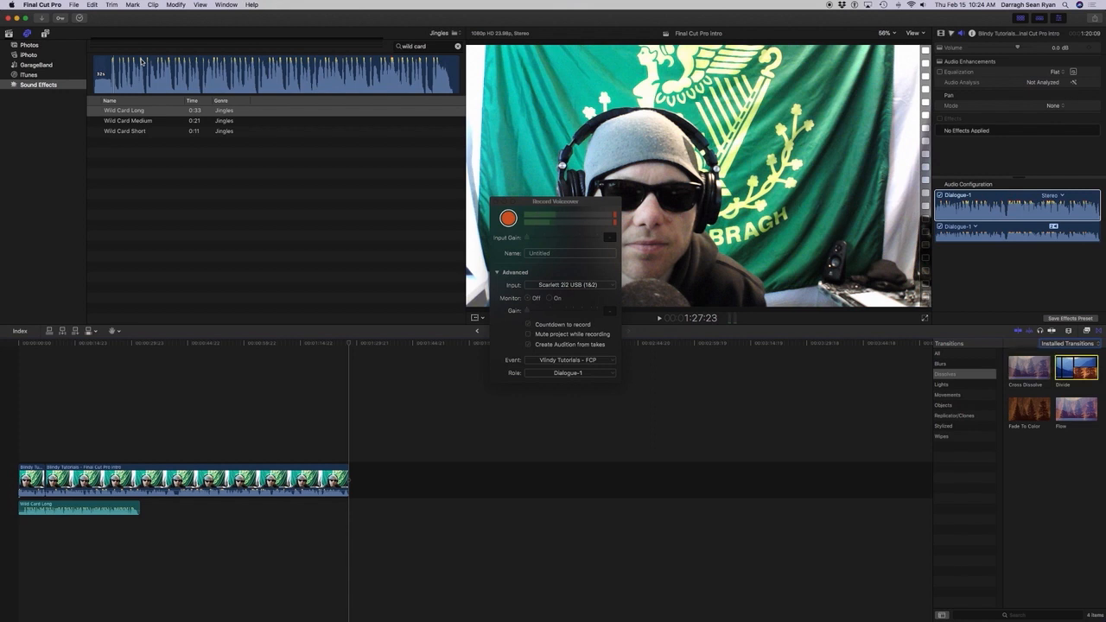
key("Right")
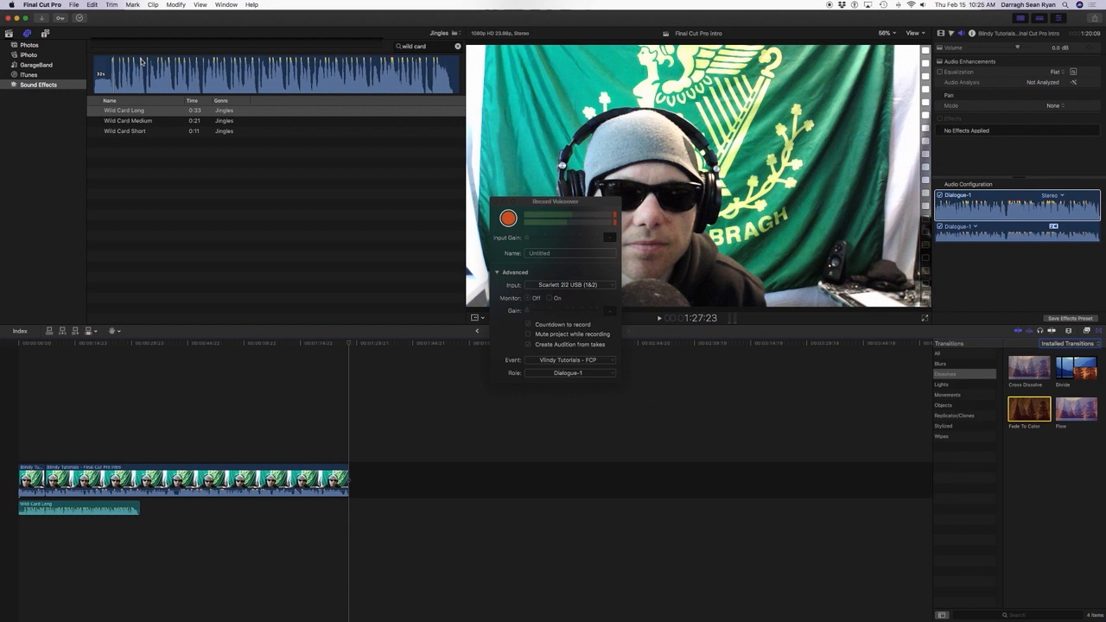
key("ctrl+alt+super+space")
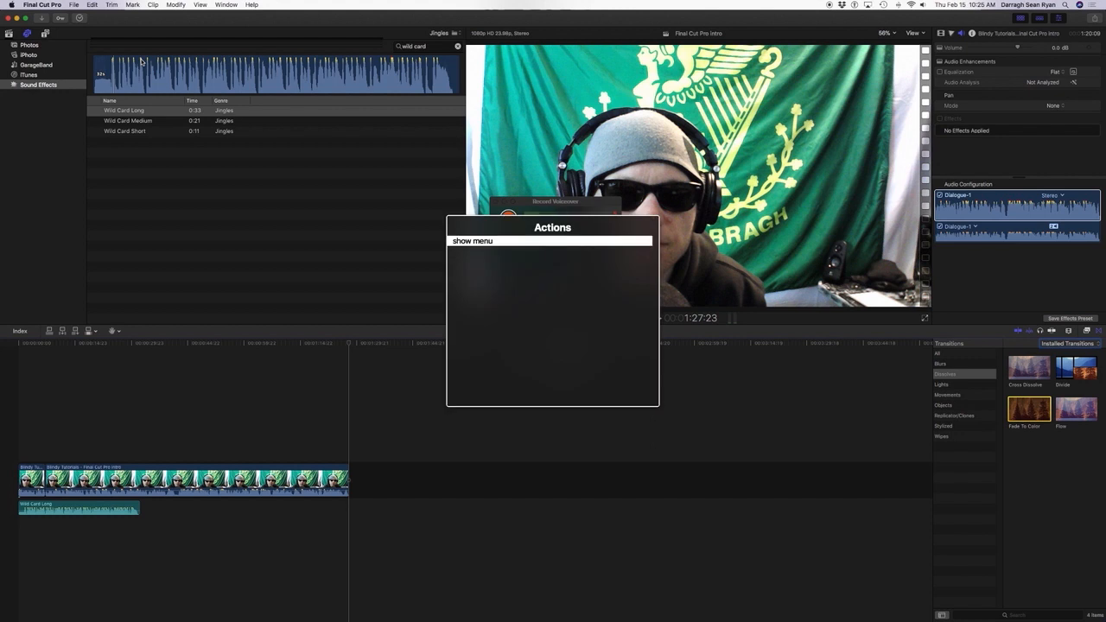
key("Return")
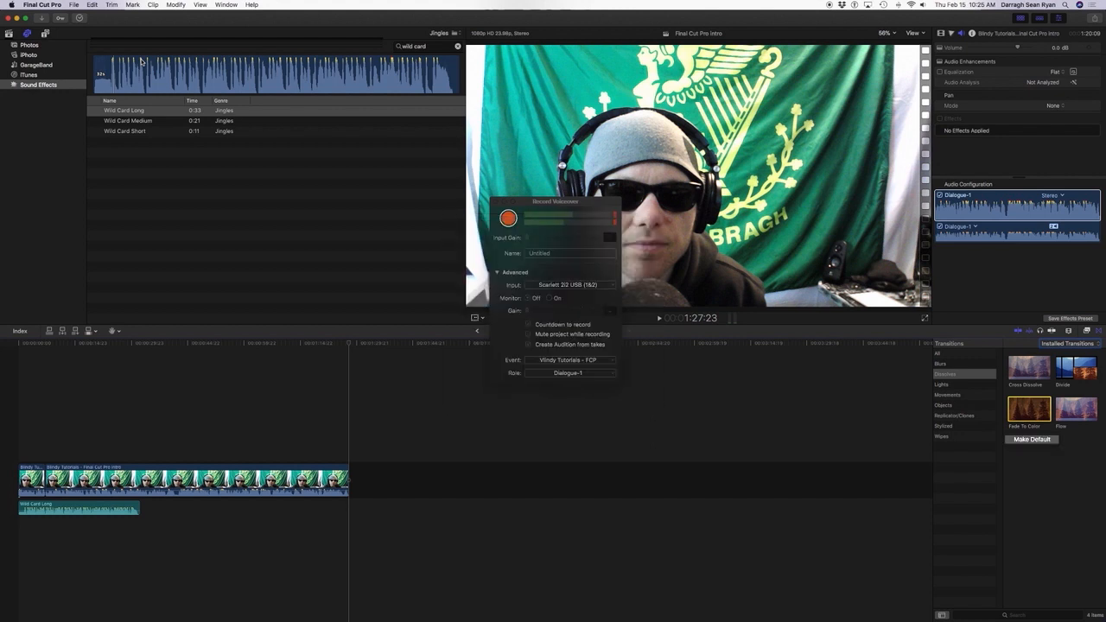
key("Return")
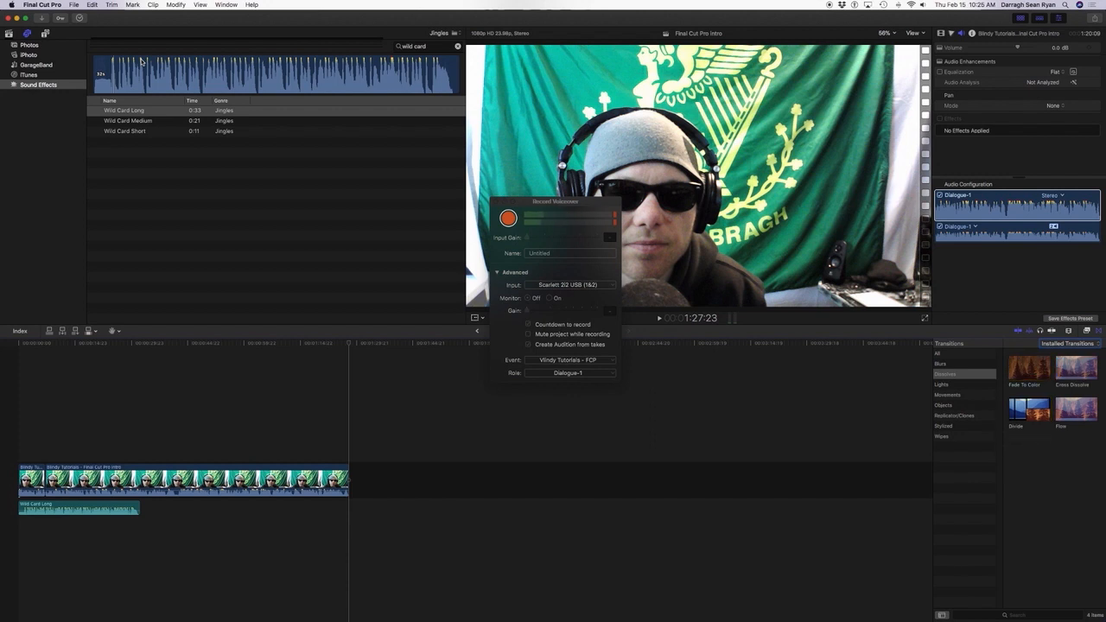
Apply the default Fade To Color transition to the video clips in the timeline, including the join and the final edge.
key("Tab")
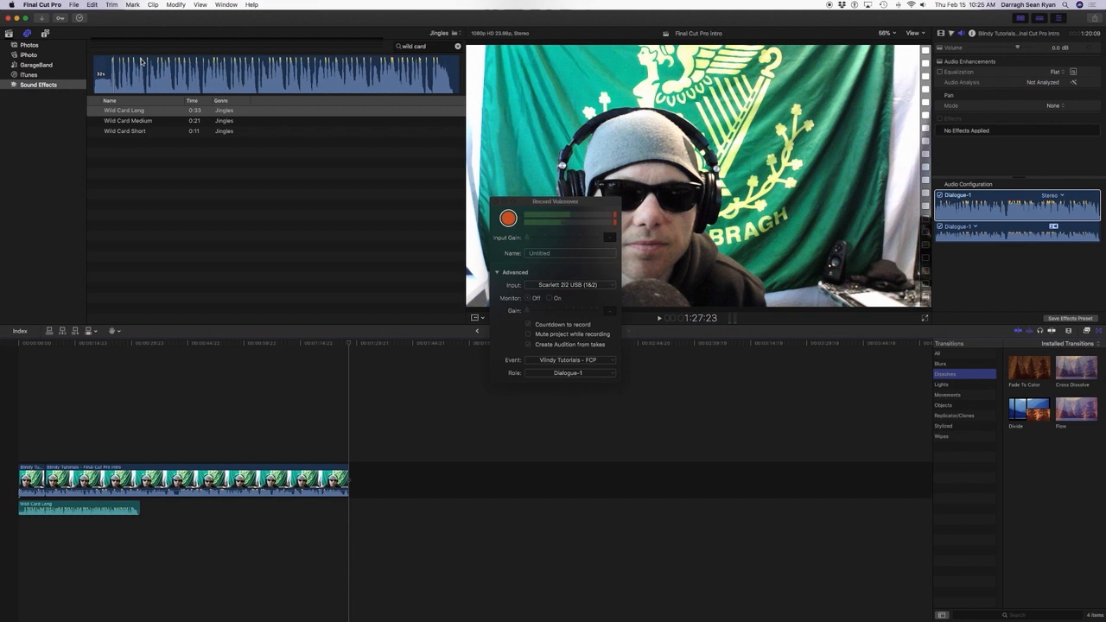
key("Tab")
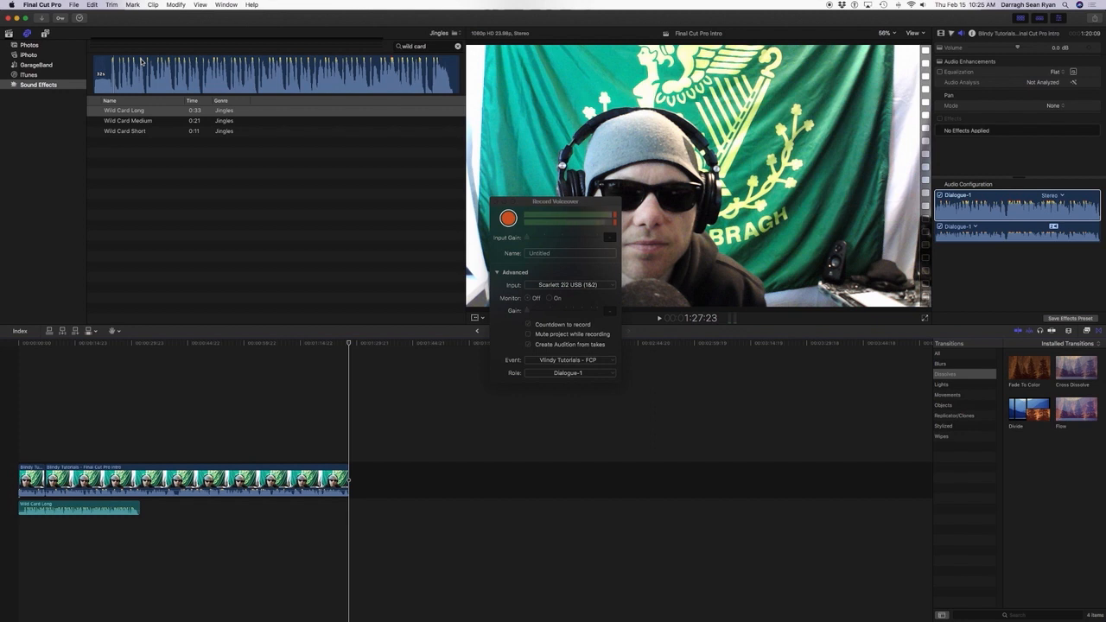
key("Right")
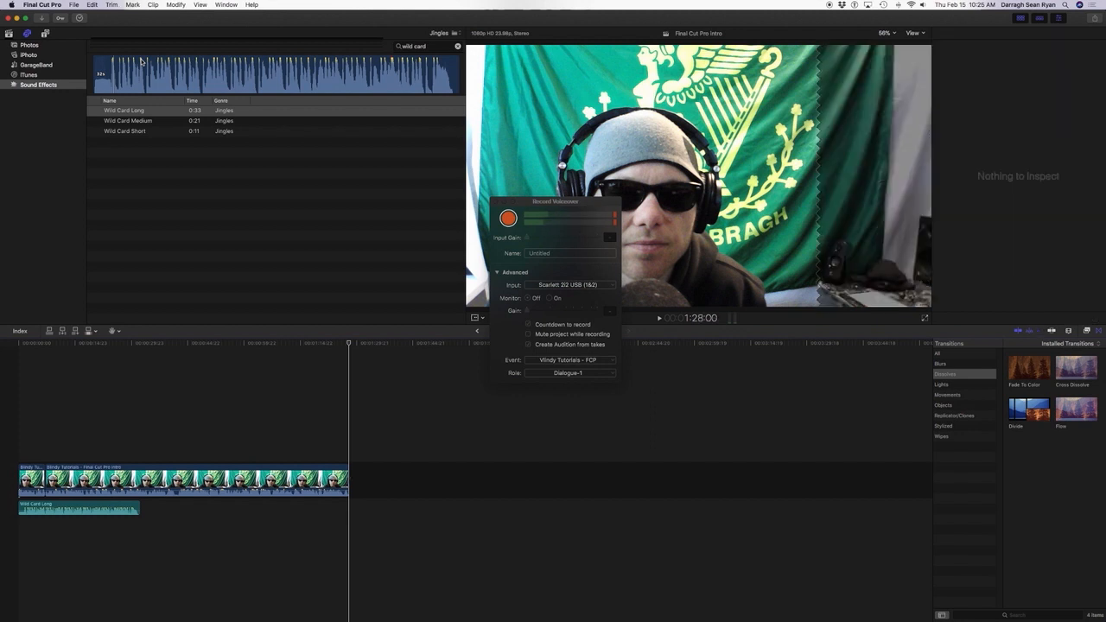
key("j")
key("k")
key("l")
key("k")
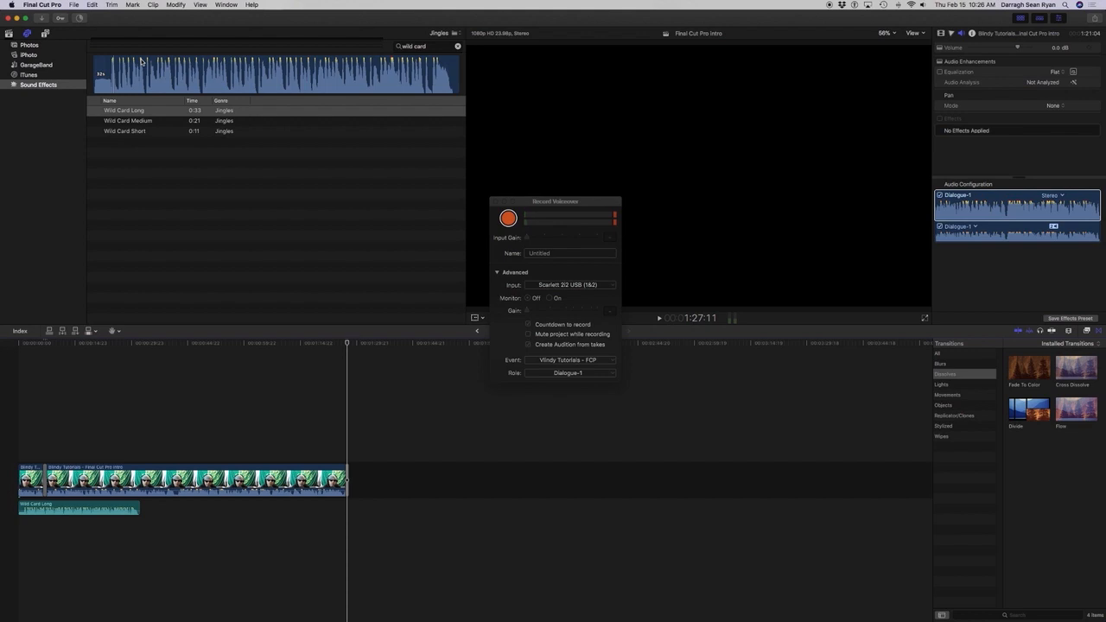
Play the last second of the project to check the fade at the end.
key("j")
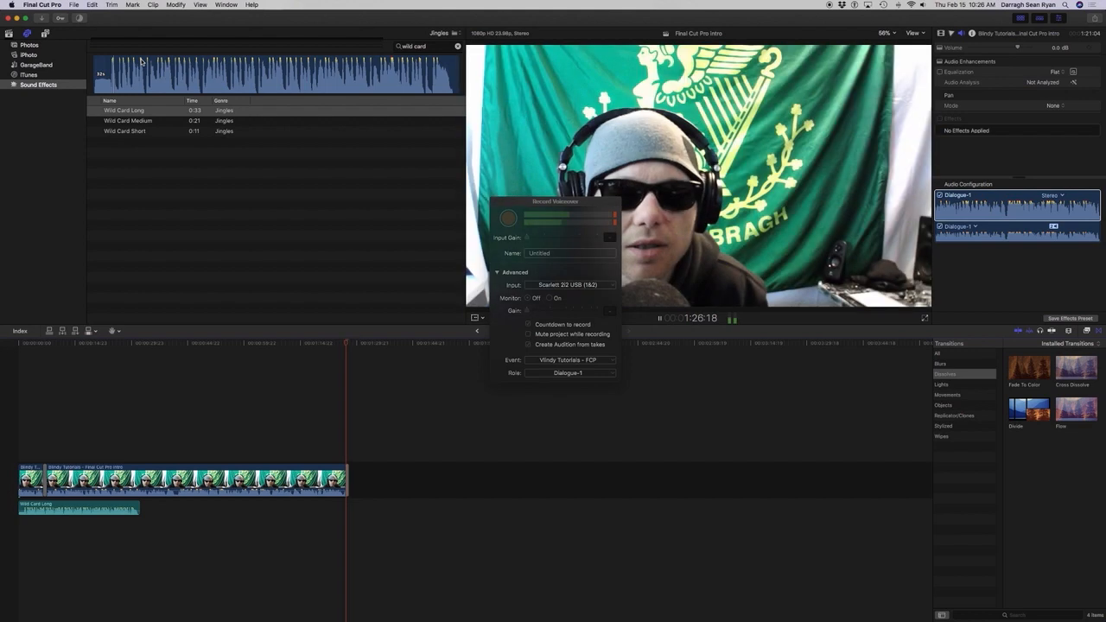
key("l")
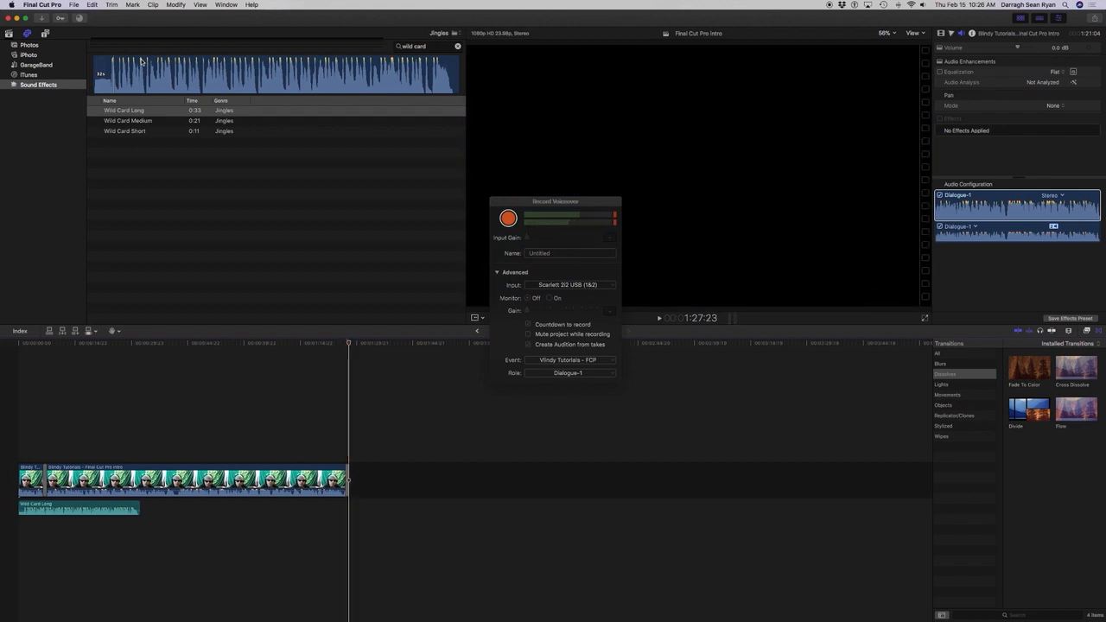
key("j")
Play the source intro clip in the browser and mark a short range ending at 1:08.
key("super+1")
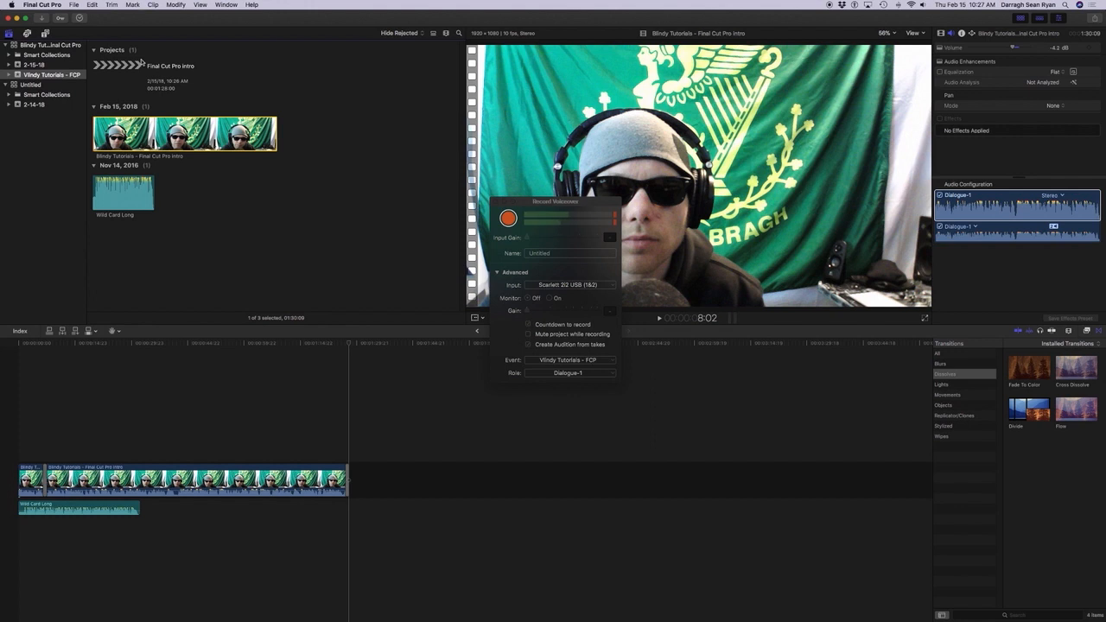
key("space")
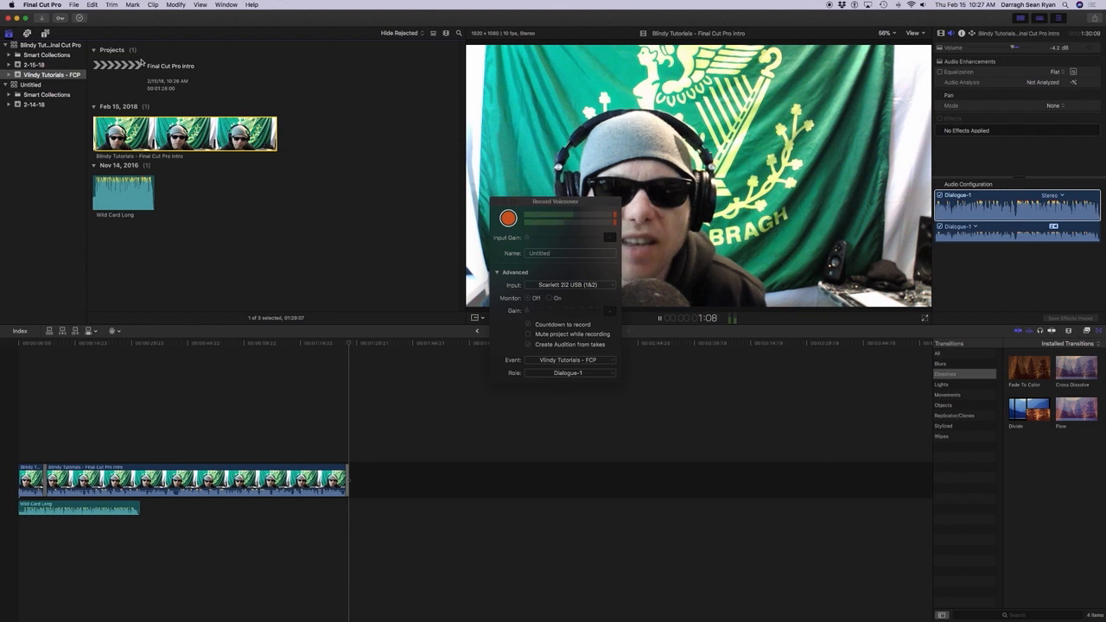
key("o")
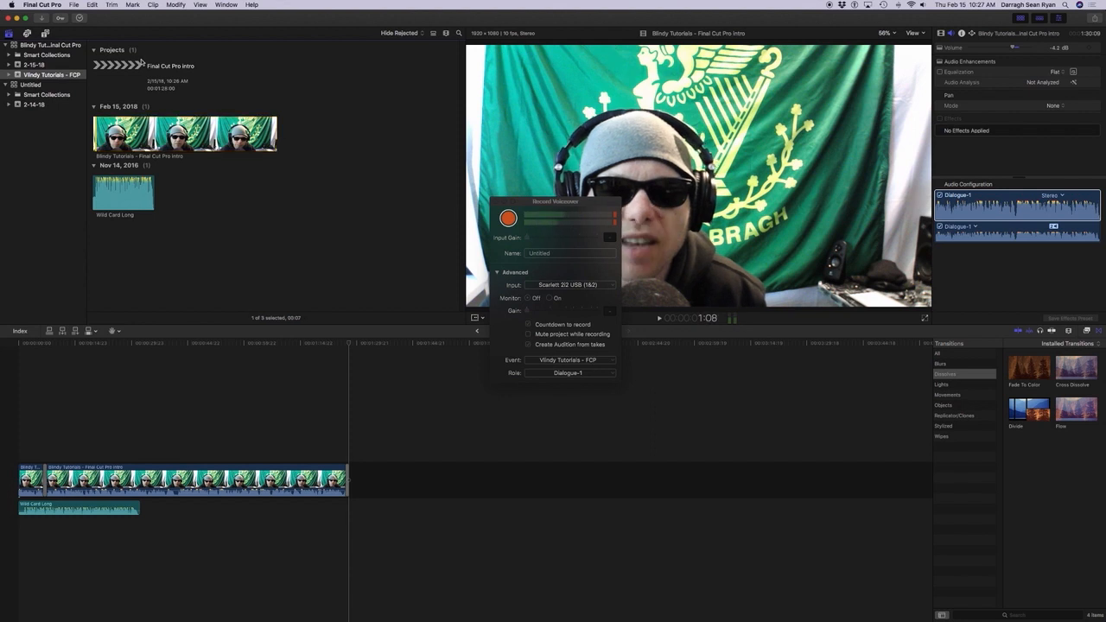
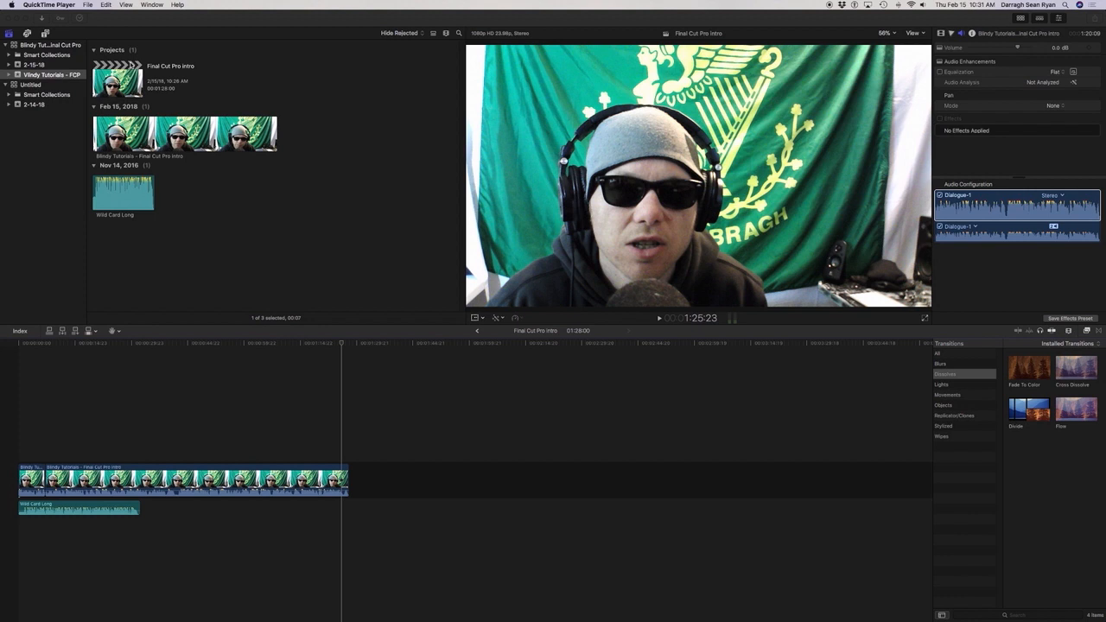
Switch to Final Cut Pro and open the Media Import window for the Vlindy Tutorials - FCP event.
key("super+Tab")
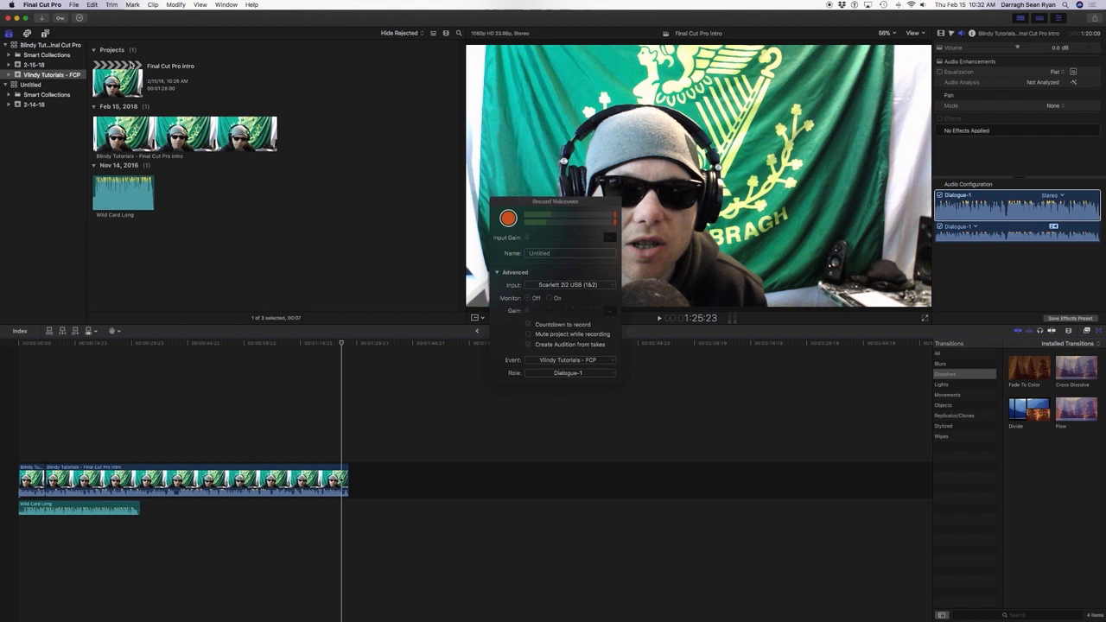
key("super+1")
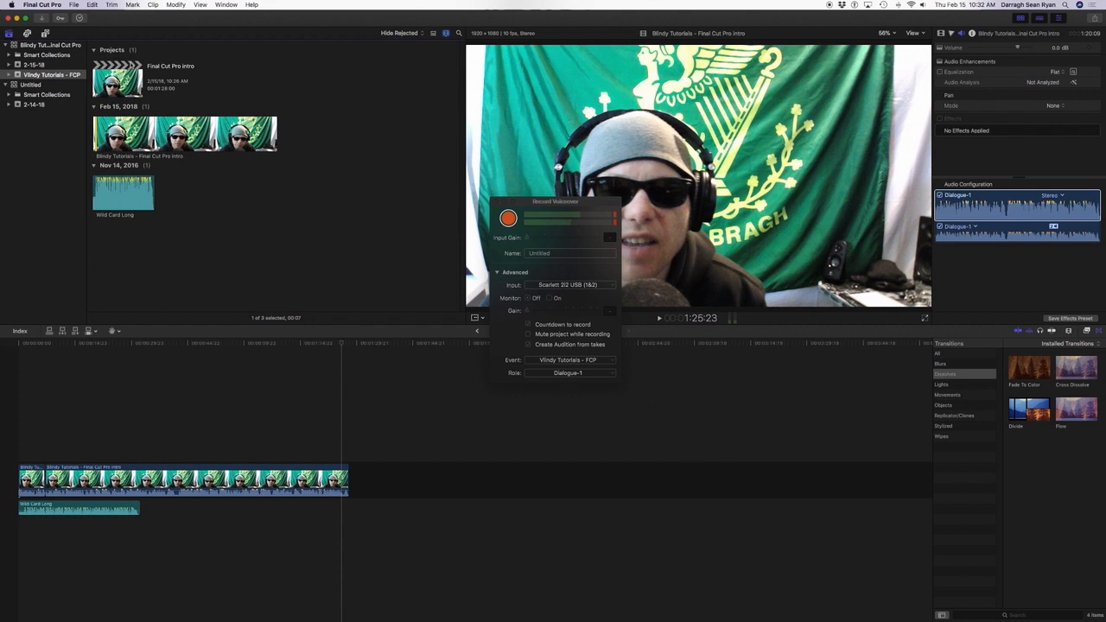
key("super+1")
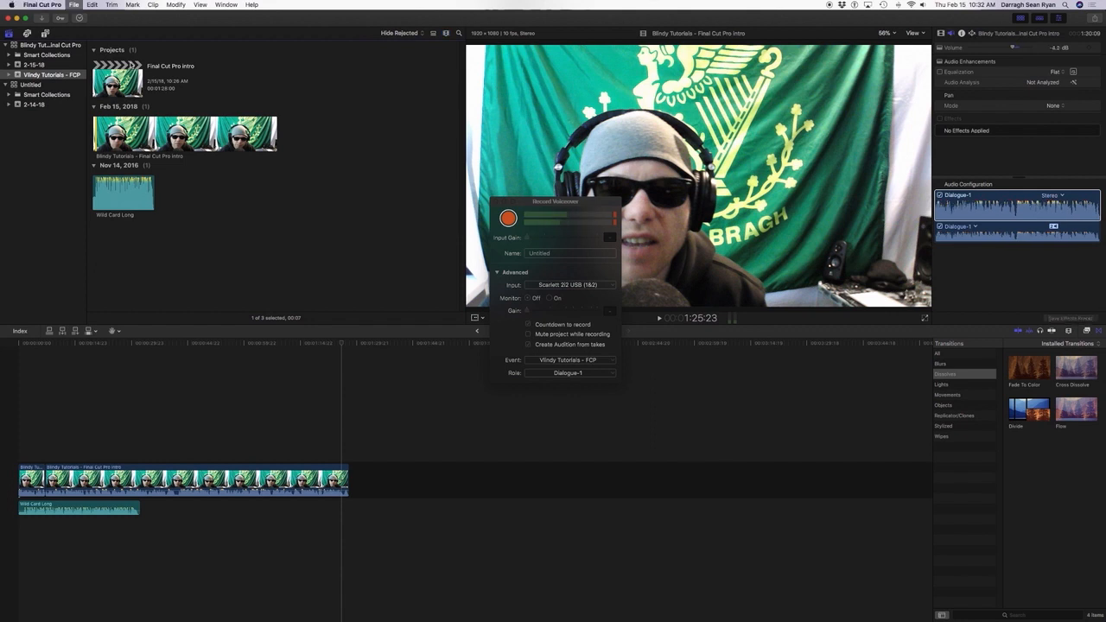
left_click(74, 4)
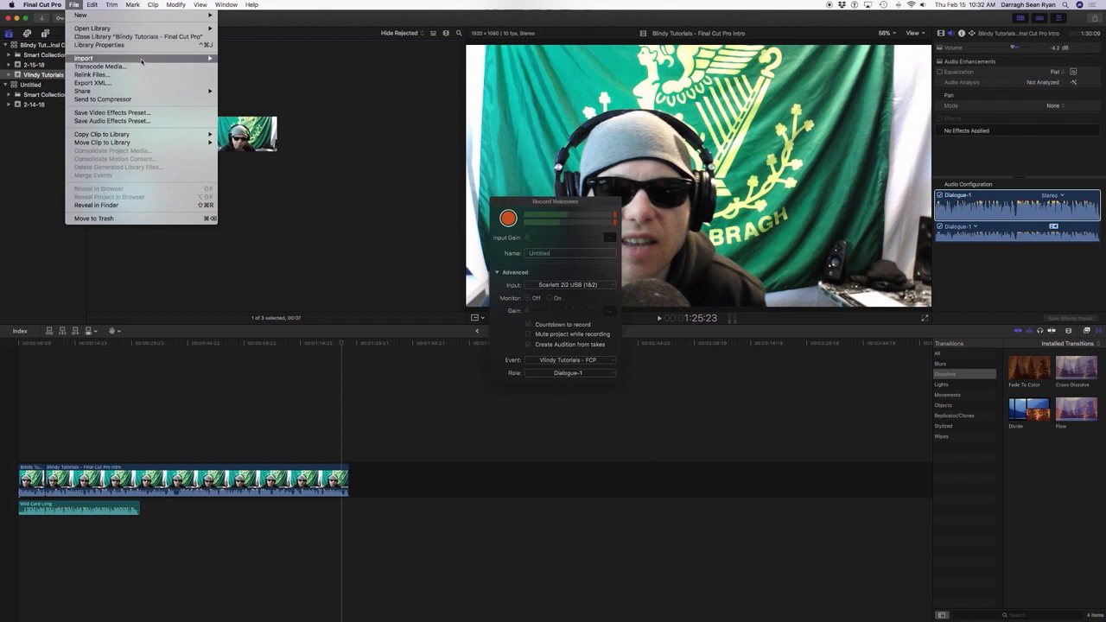
mouse_move(142, 60)
key("Return")
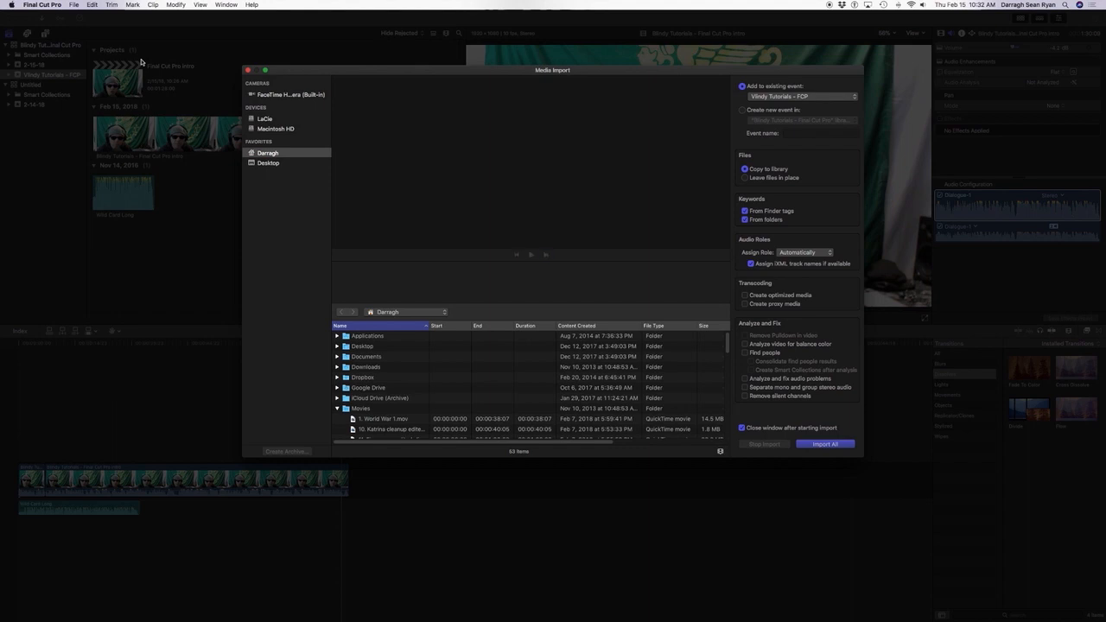
Import the movie Blindy Tutorials - Final Cut Pro 1 - Basic Editing from the Movies folder into the event.
key("Down")
key("Down")
key("Down")
key("Down")
key("Down")
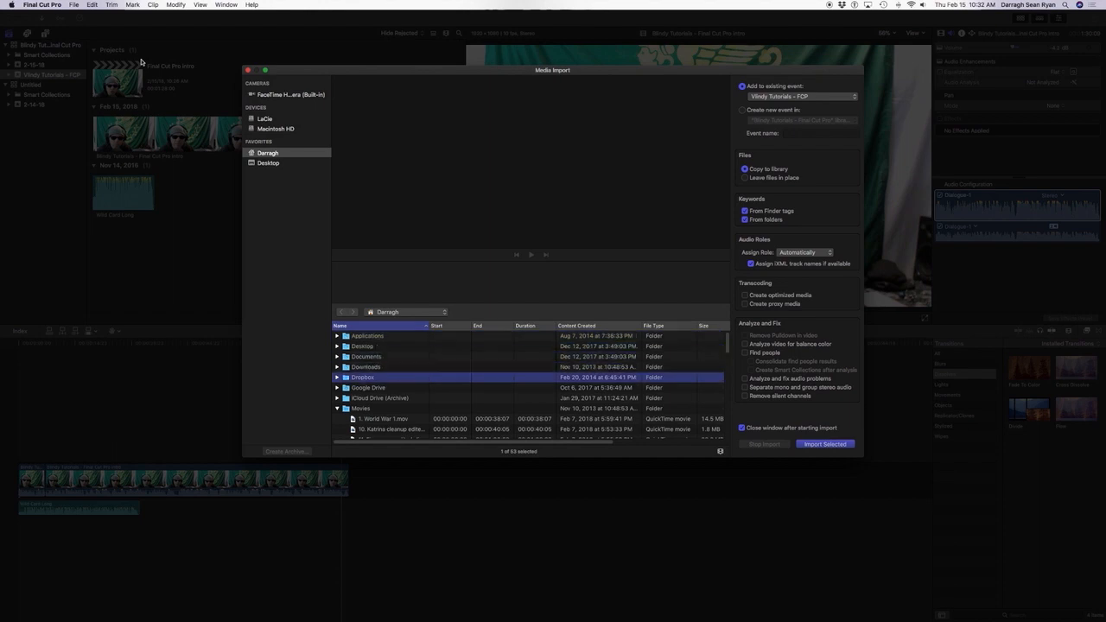
key("b")
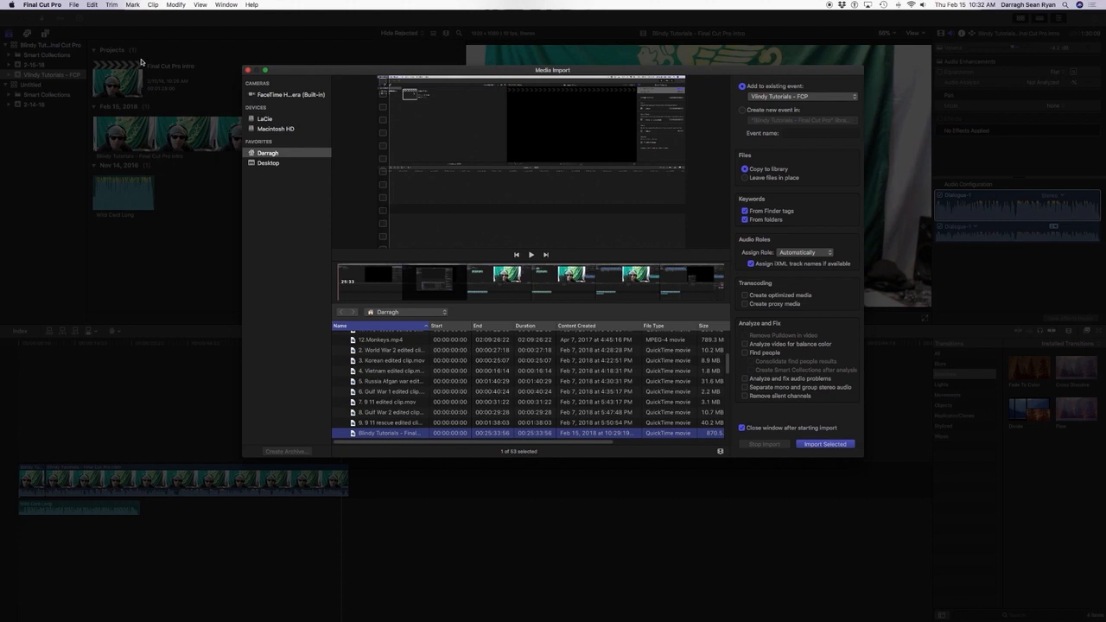
key("Up")
key("Down")
key("Return")
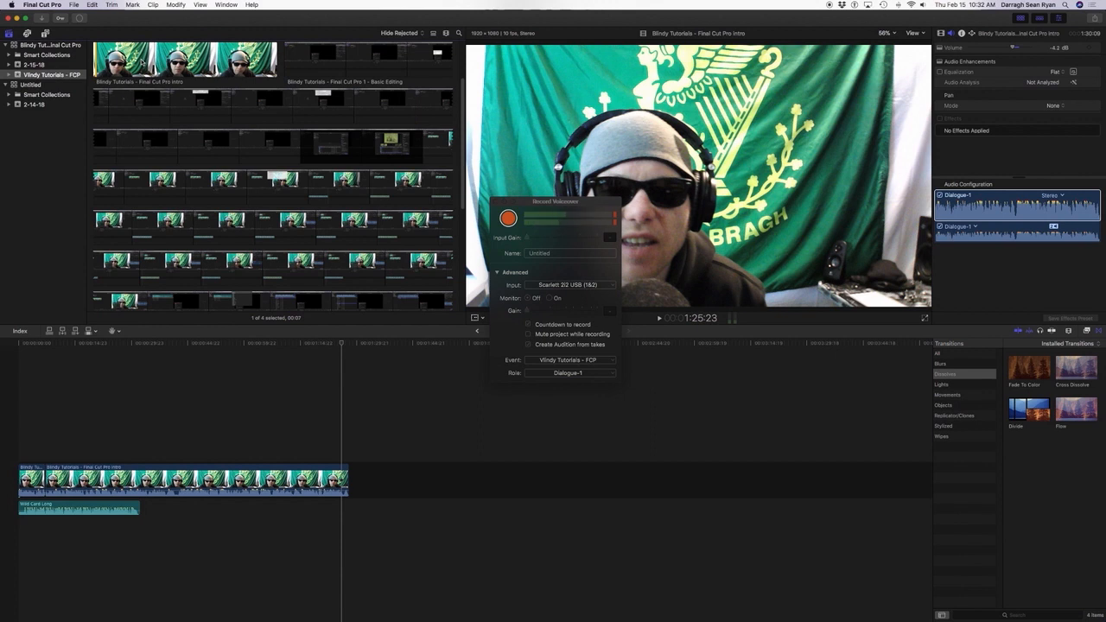
Select the imported Basic Editing clip in the browser and append it to the end of the project.
scroll(141, 62, "down", 5)
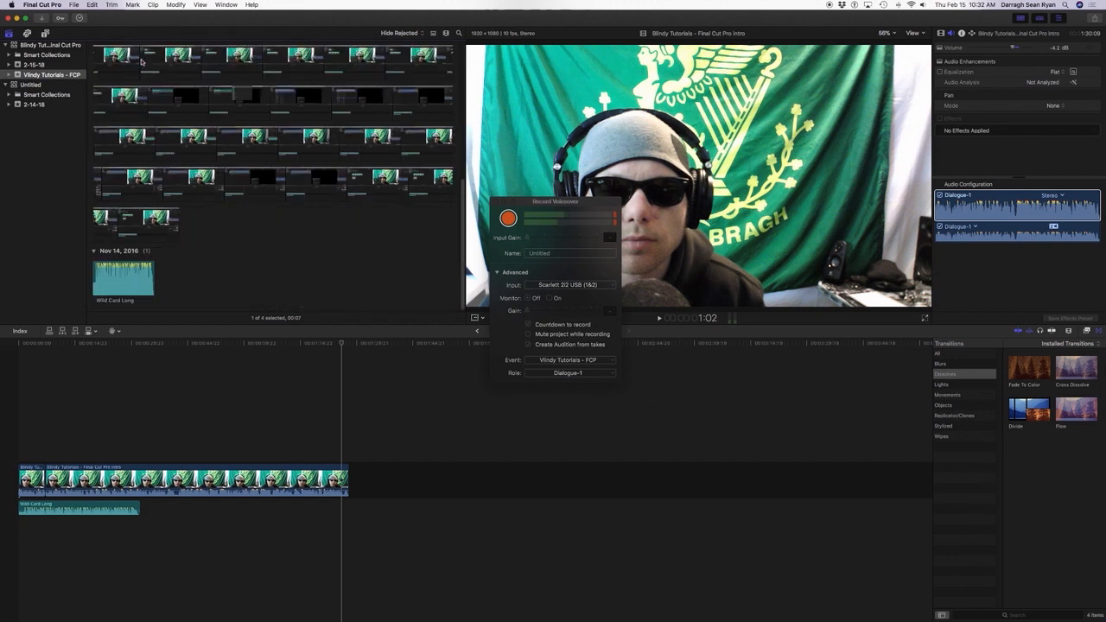
scroll(141, 62, "up", 5)
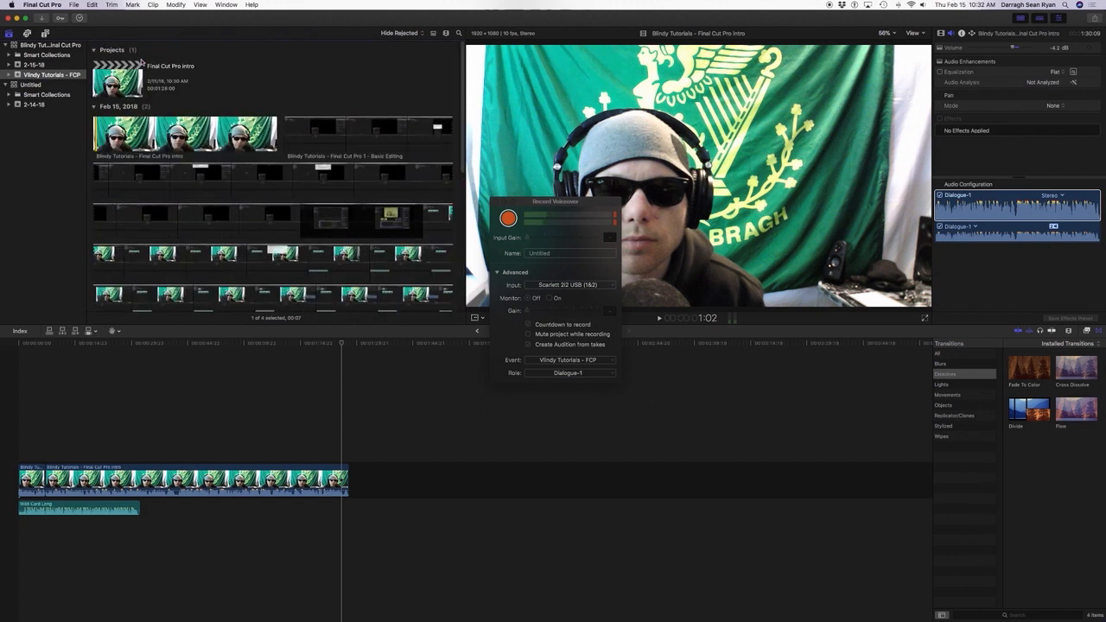
scroll(141, 62, "down", 5)
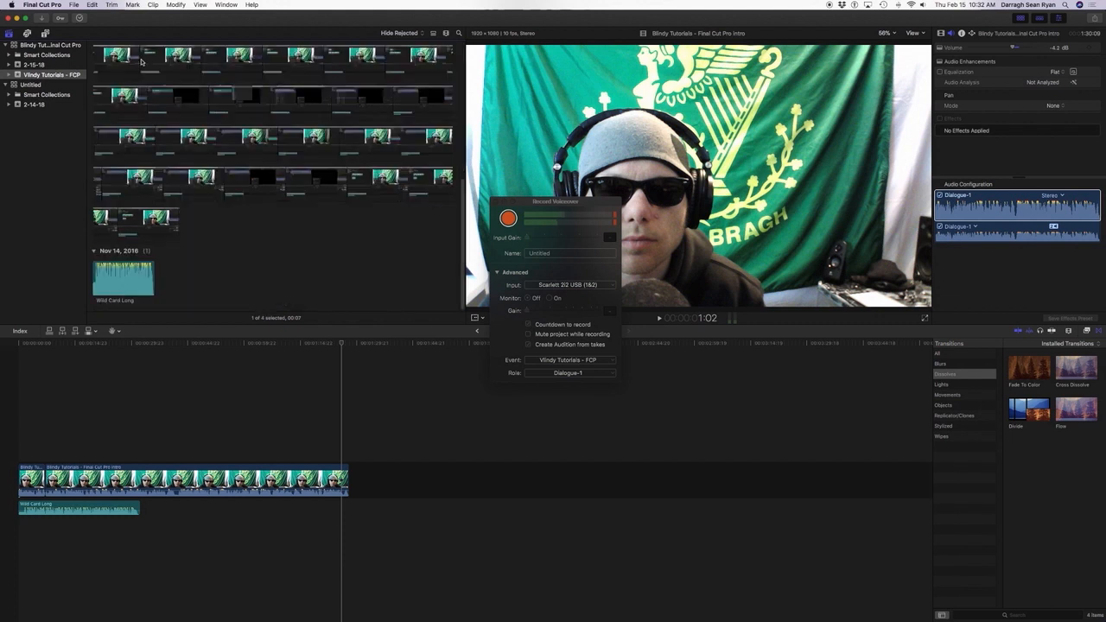
key("Down")
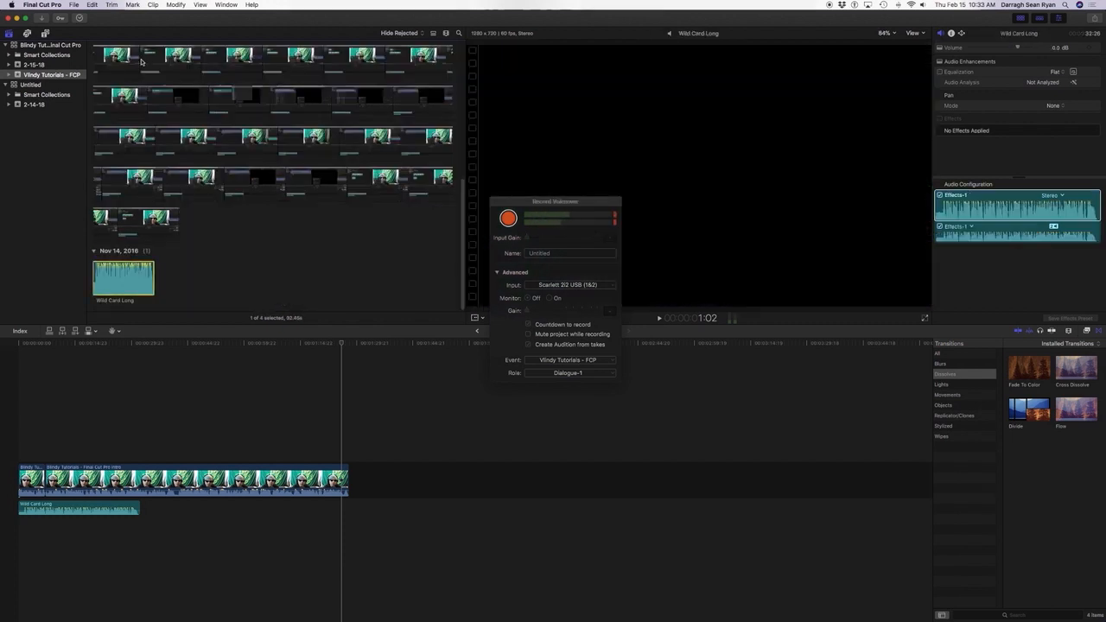
key("Up")
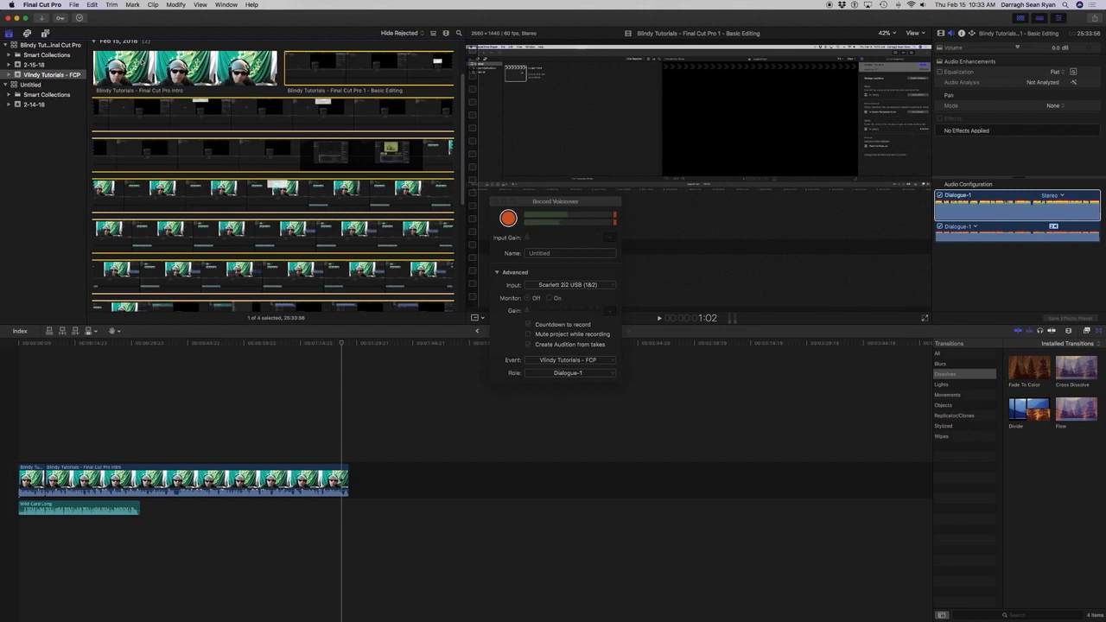
key("End")
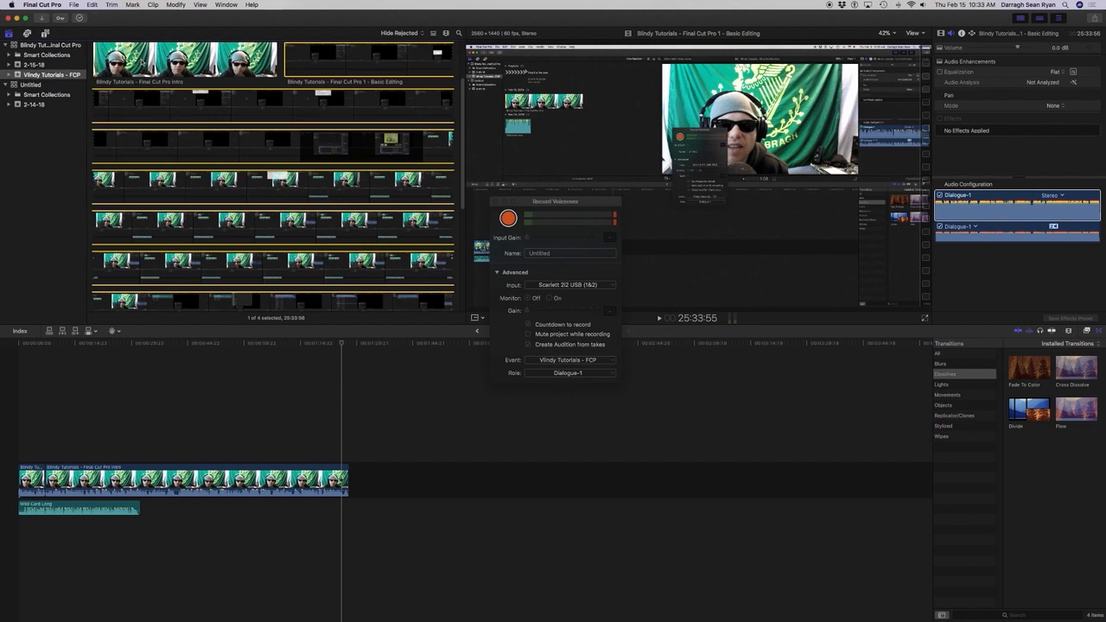
key("e")
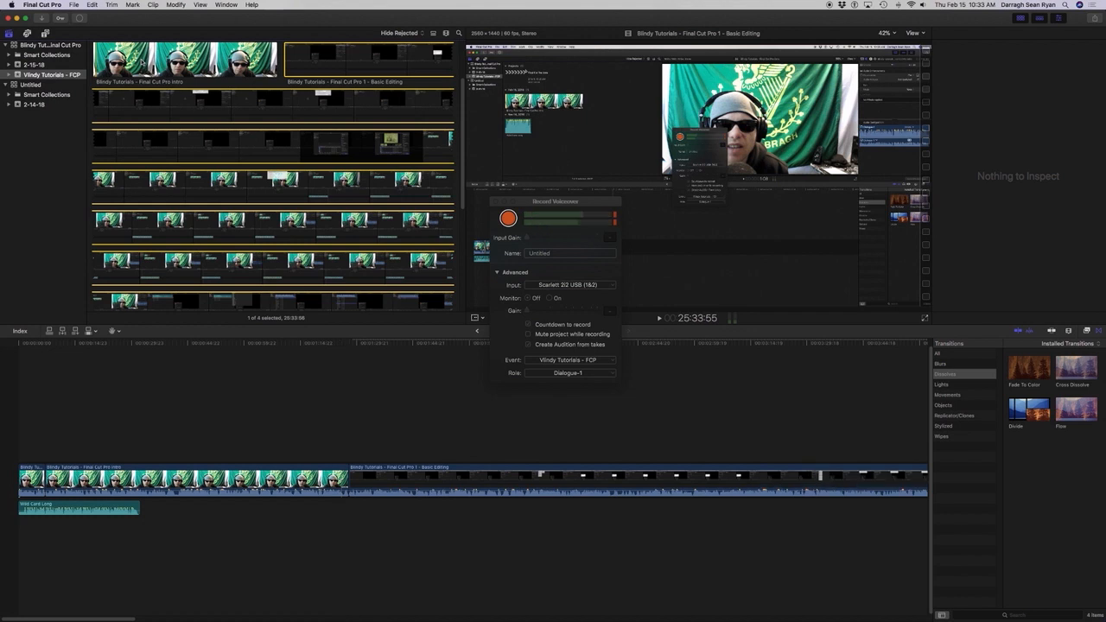
Review the timeline's clips, check the project's end, and play the first seconds from the start.
key("super+2")
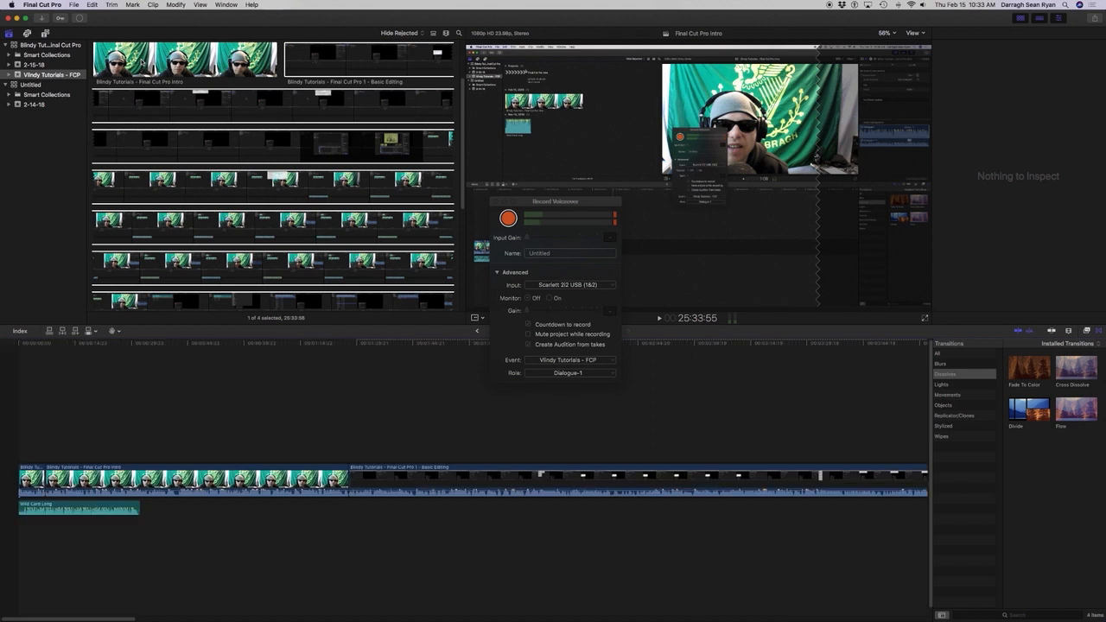
left_click(197, 481)
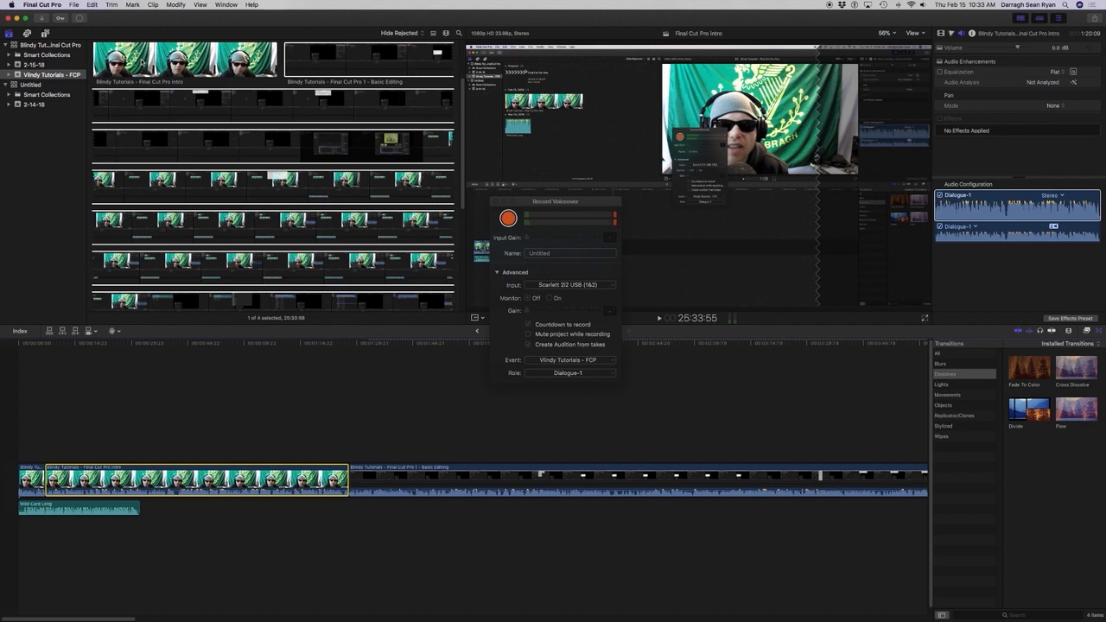
key("super+Right")
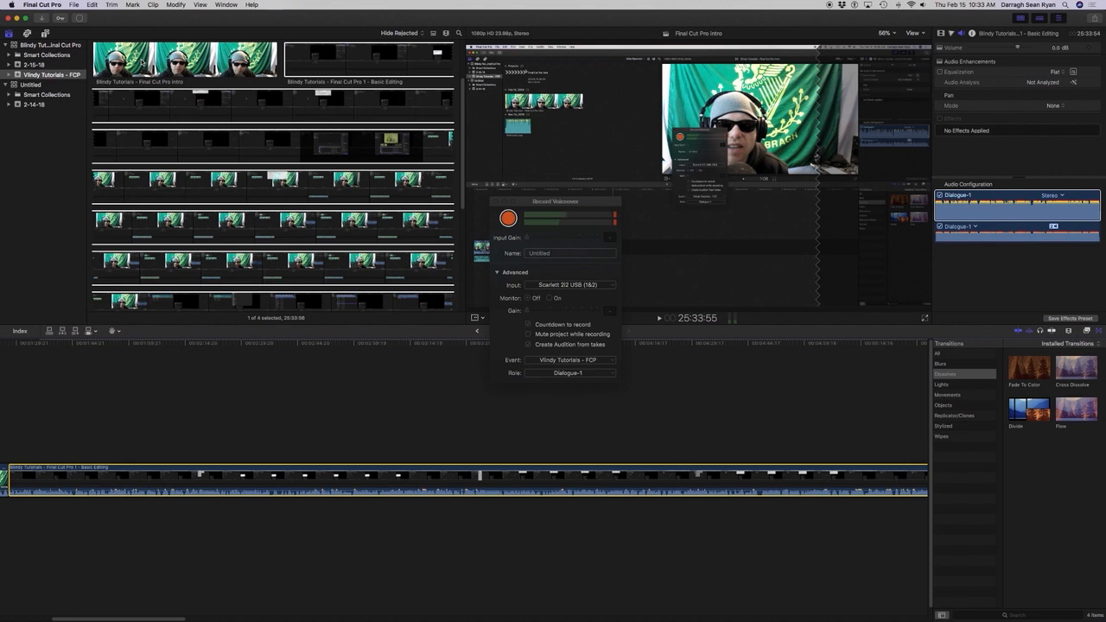
key("super+Left")
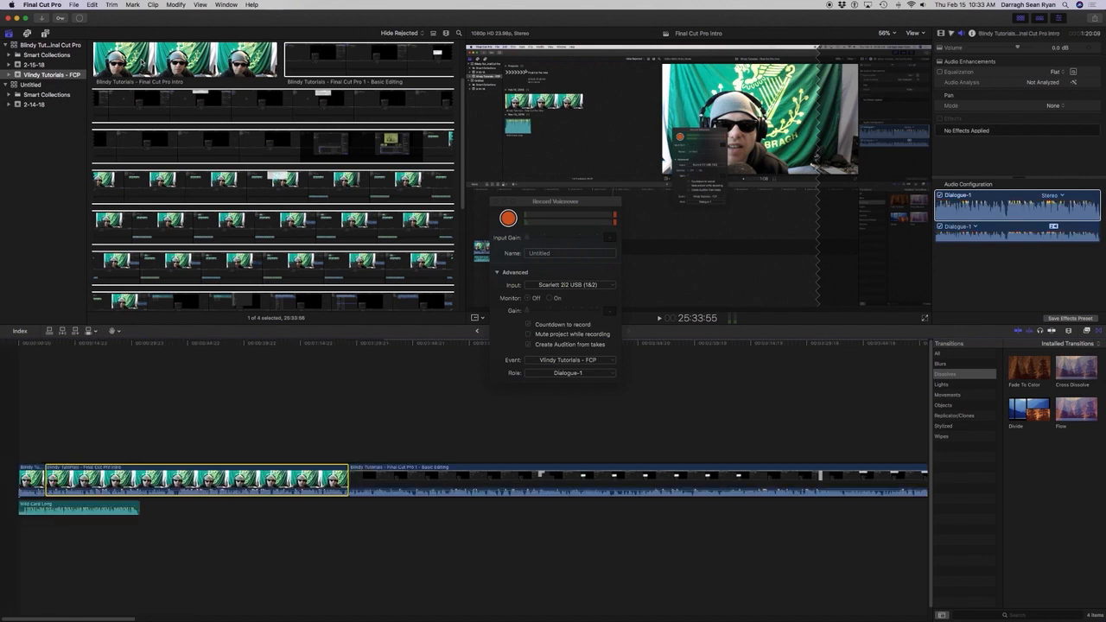
key("End")
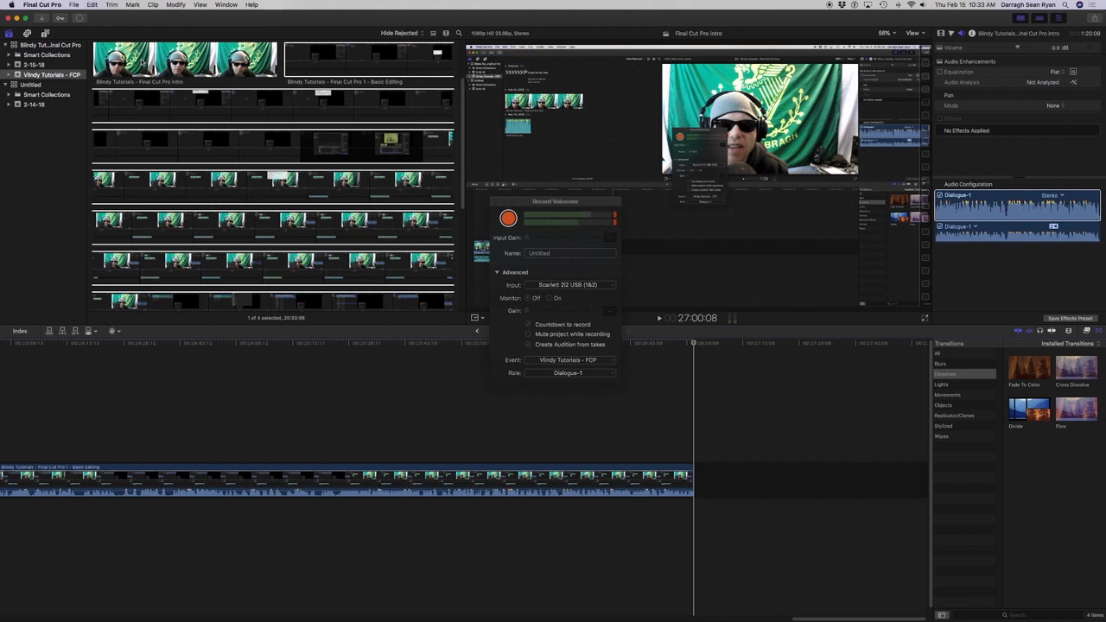
key("Home")
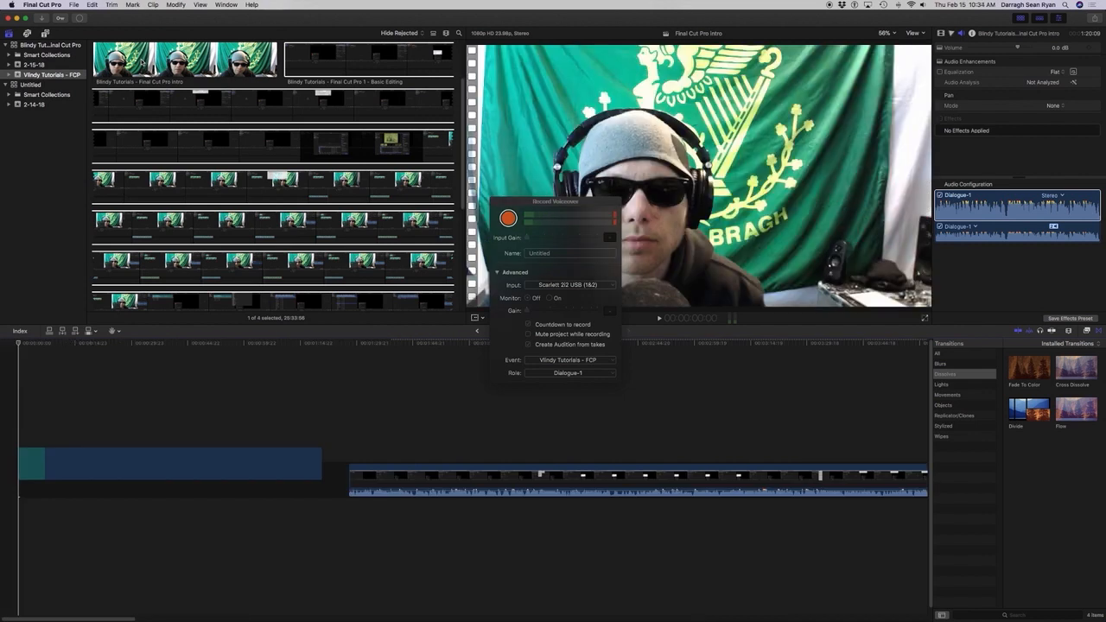
key("space")
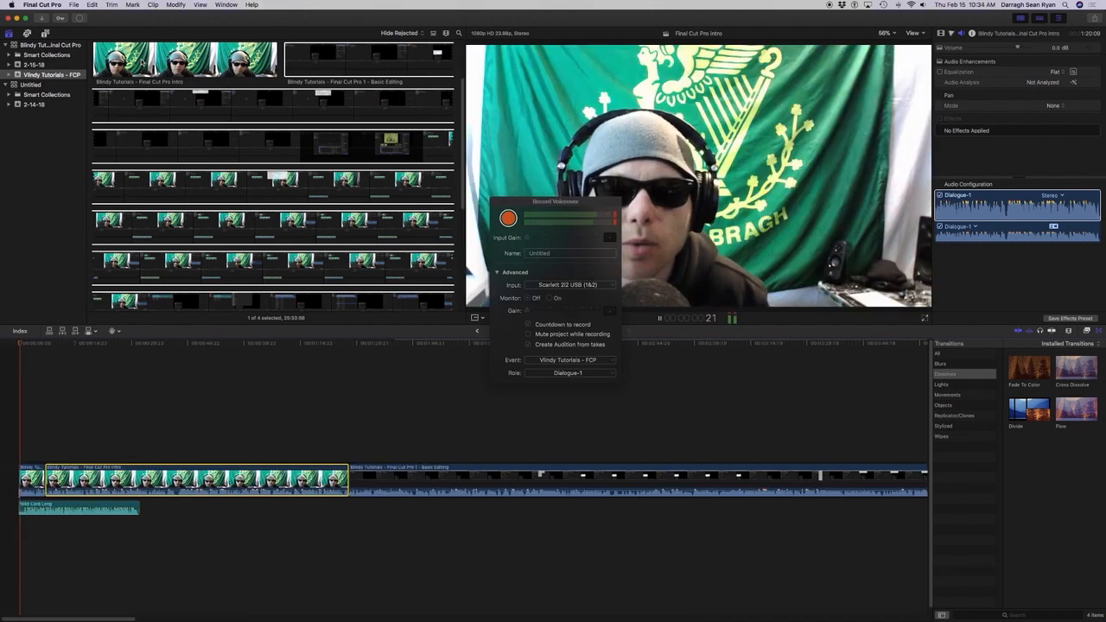
key("space")
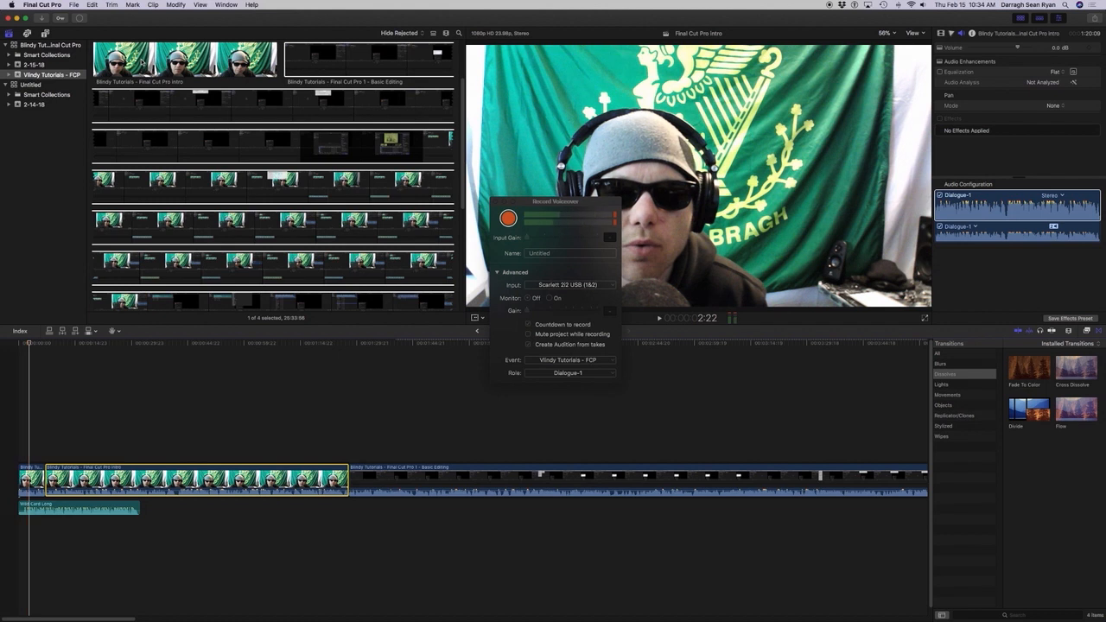
Go to the start of the Basic Editing clip in the timeline and play its first seconds.
key("Down")
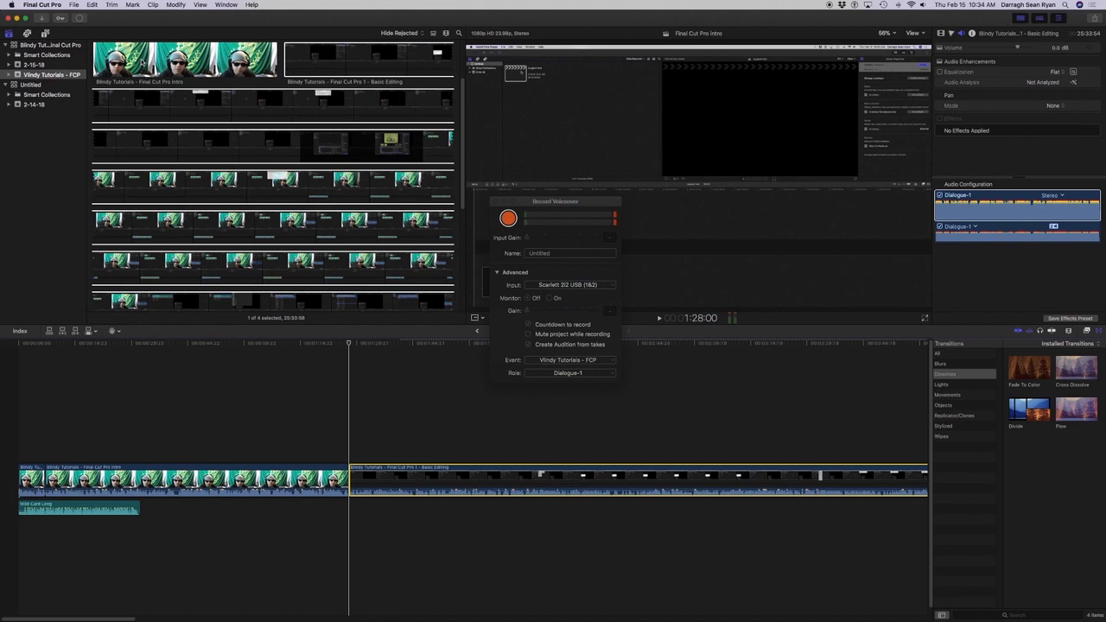
key("space")
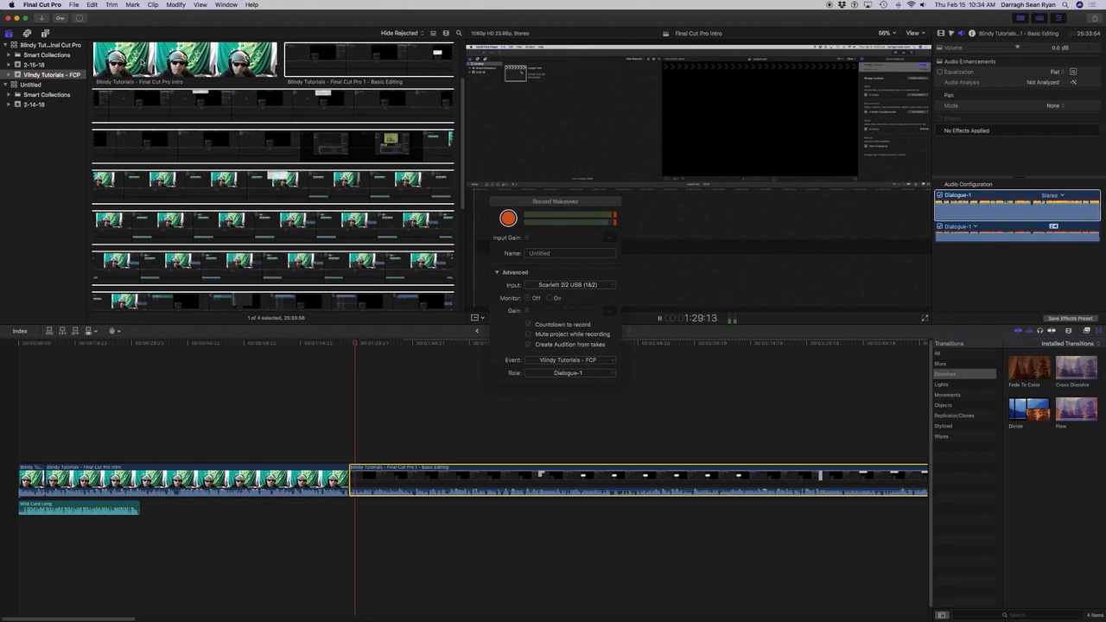
key("space")
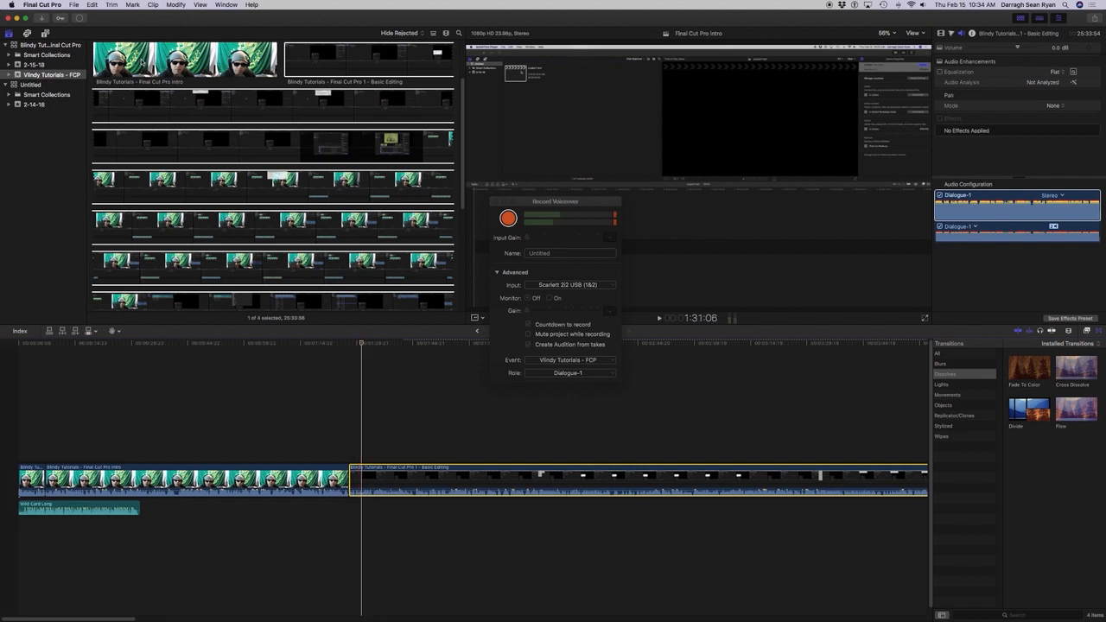
Play backward and forward across the join between the intro clip and the Basic Editing clip.
key("j")
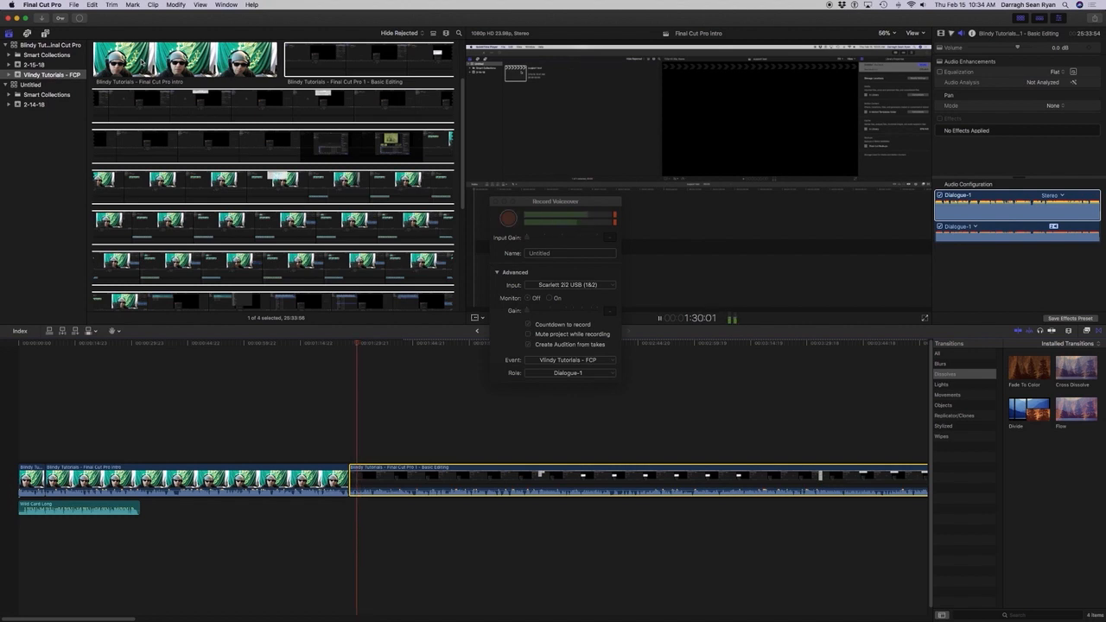
key("space")
key("l")
key("j")
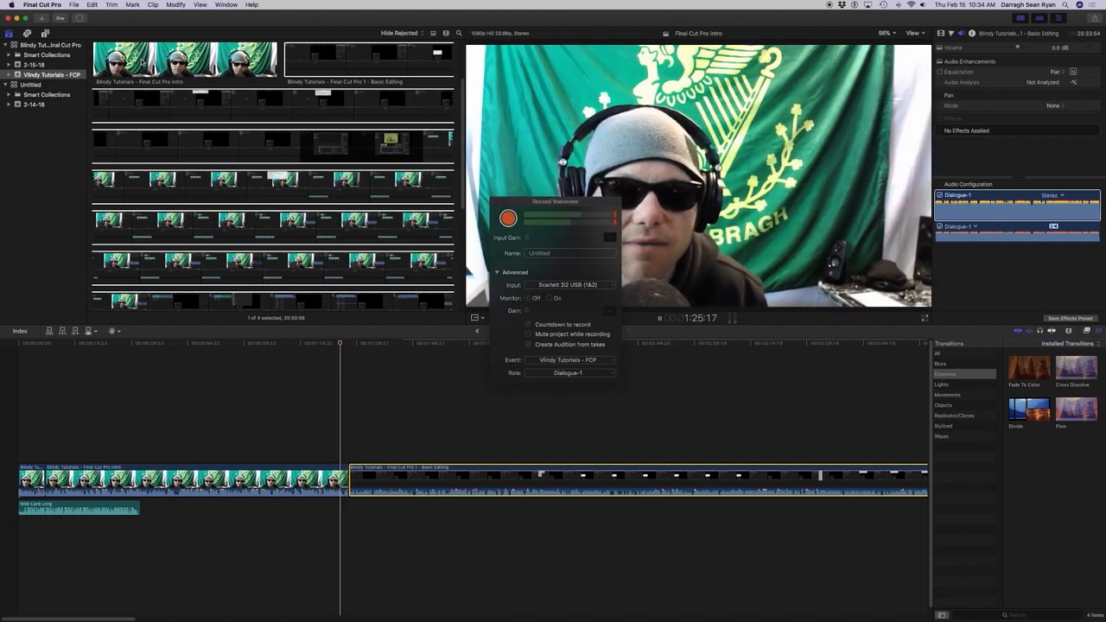
key("l")
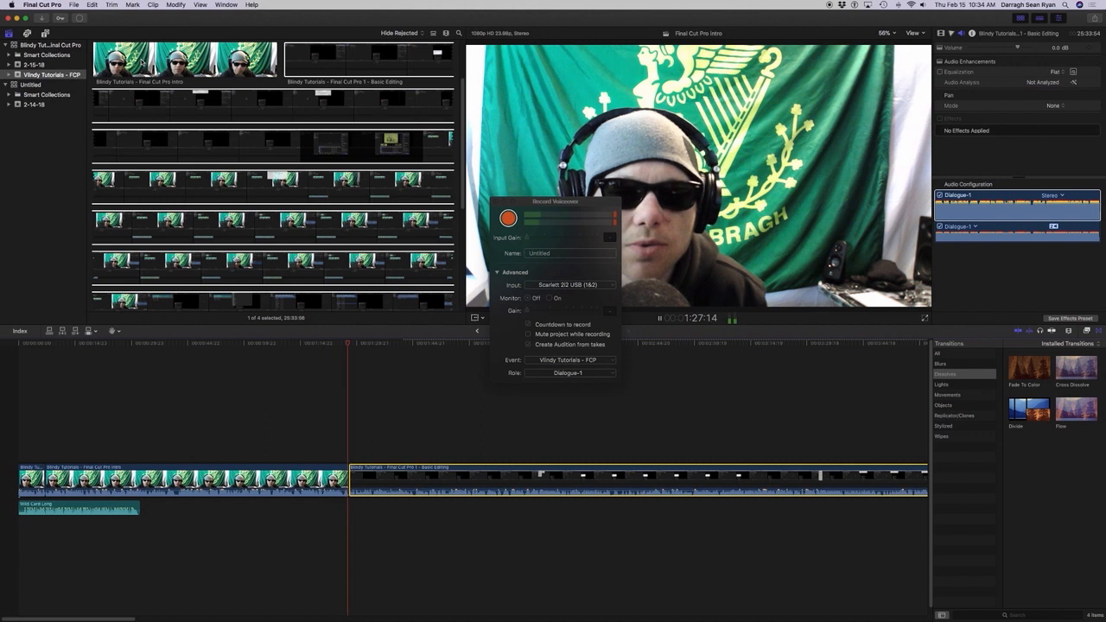
key("k")
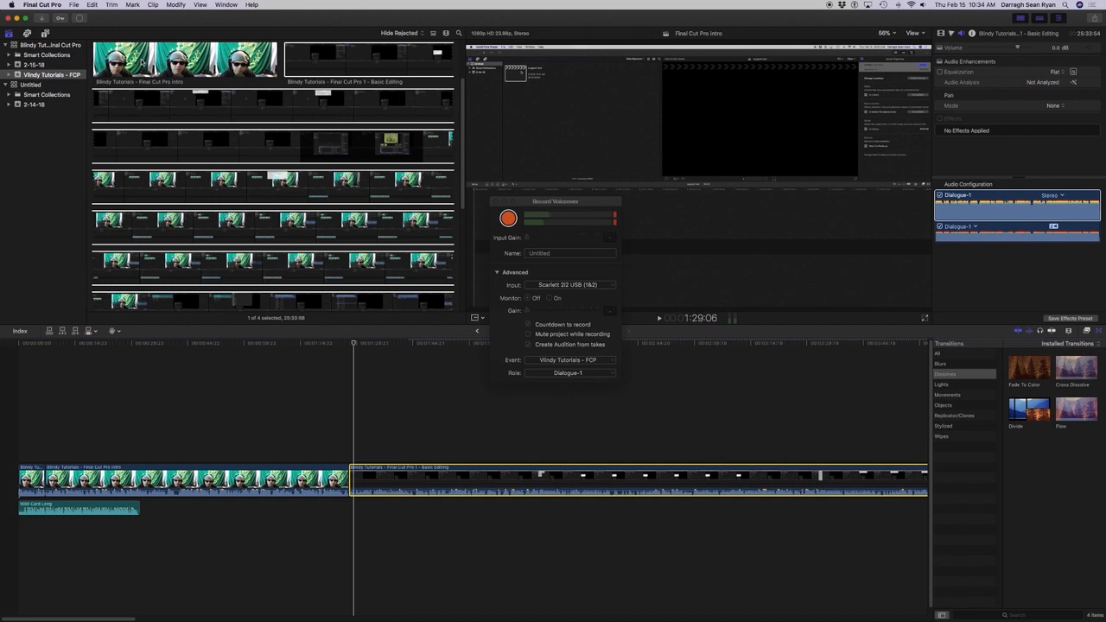
key("j")
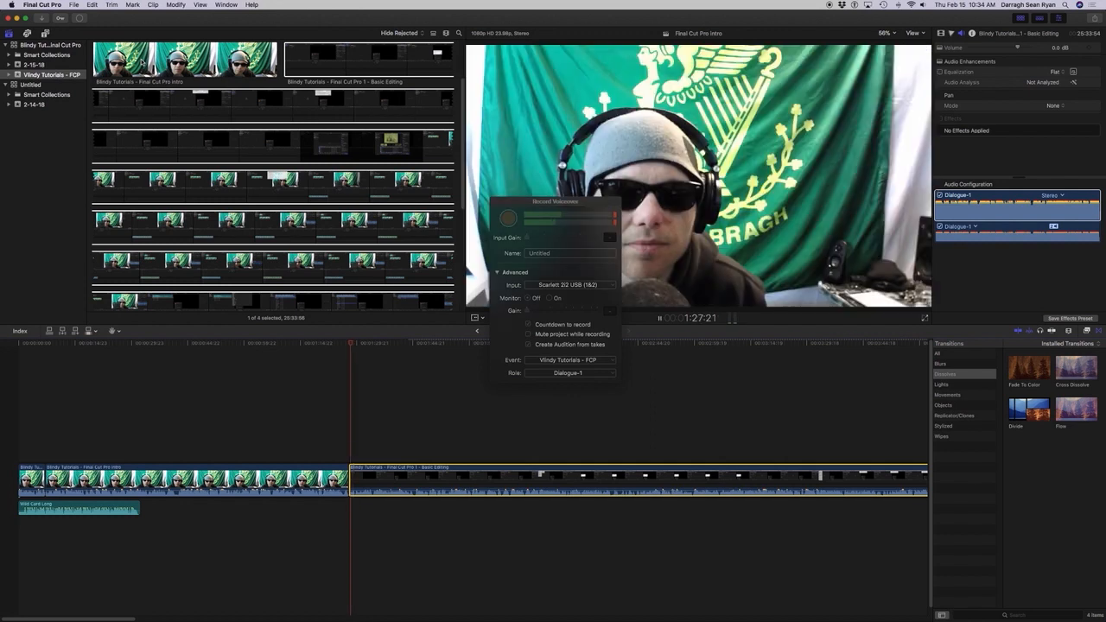
key("k")
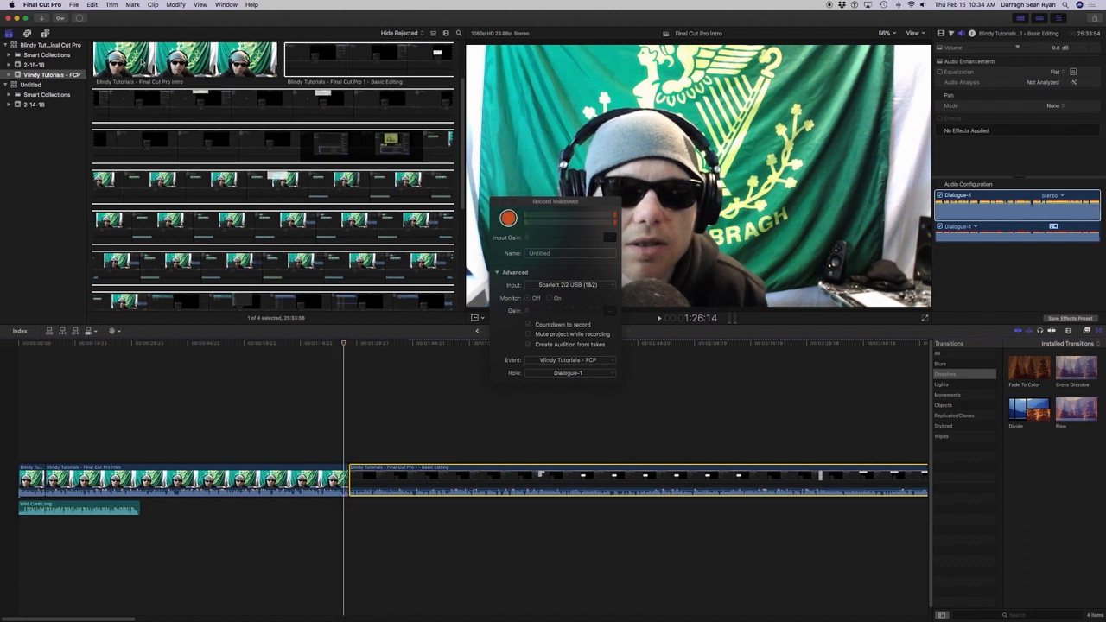
key("l")
key("k")
Mark the range from 1:27:14 to 1:28:00 across the join of the intro and Basic Editing clips and delete it.
key("i")
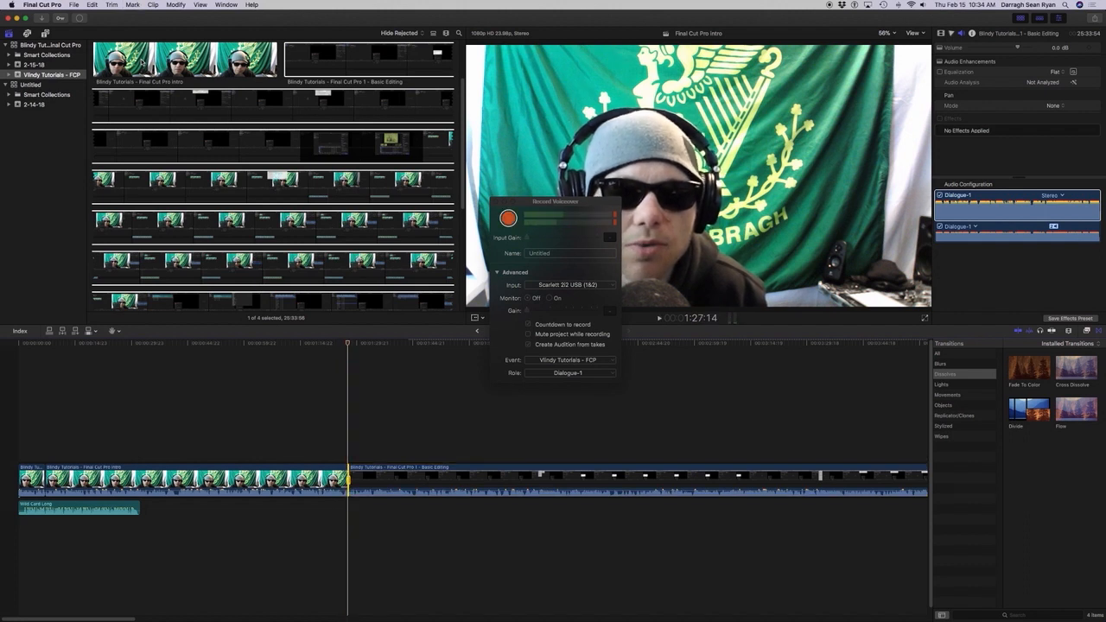
key("l")
key("k")
key("Up")
key("backslash")
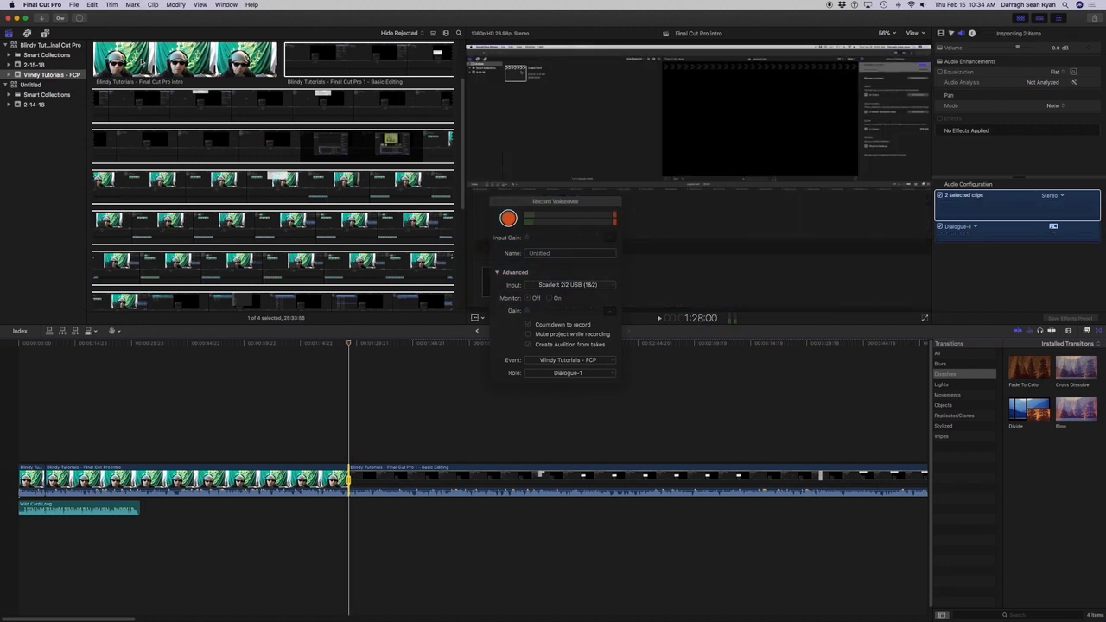
key("super+z")
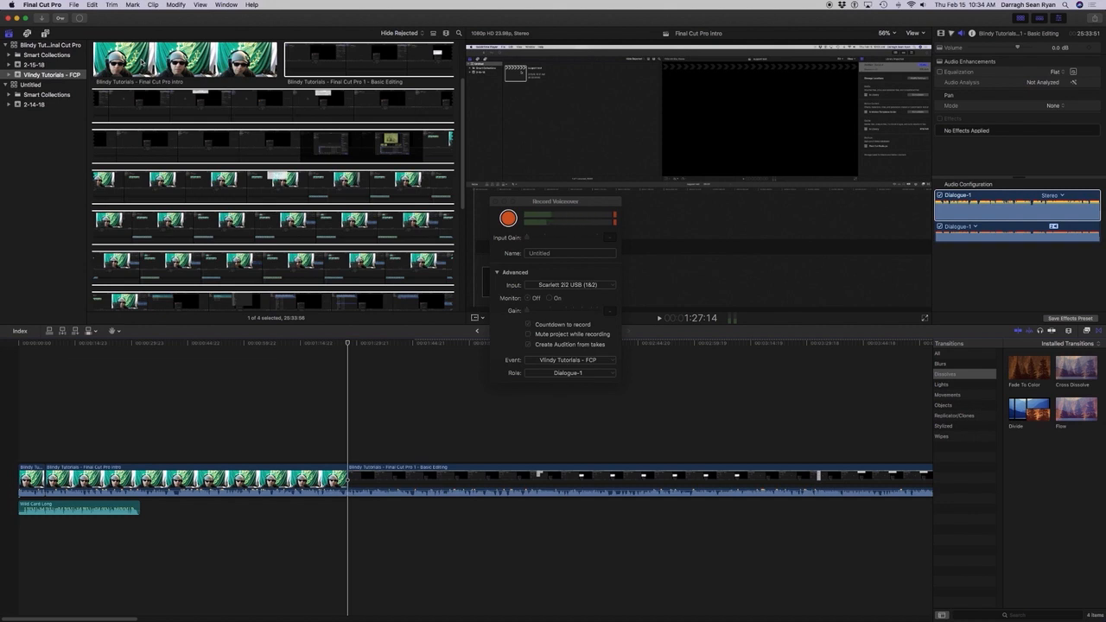
Browse the Dissolves transitions and make Cross Dissolve the default transition.
key("Tab")
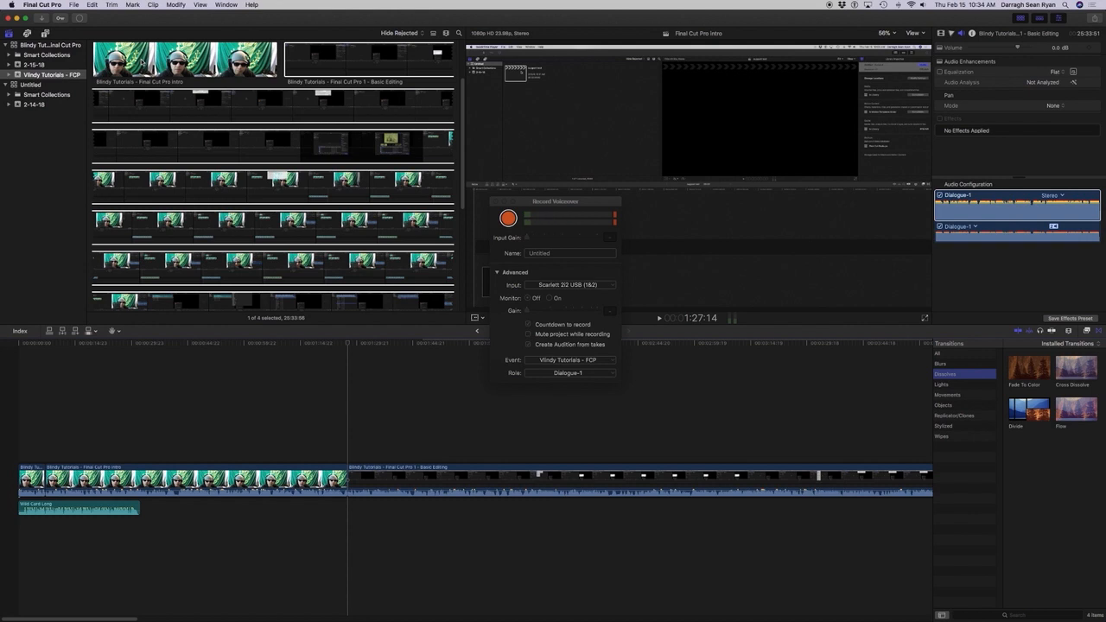
key("Tab")
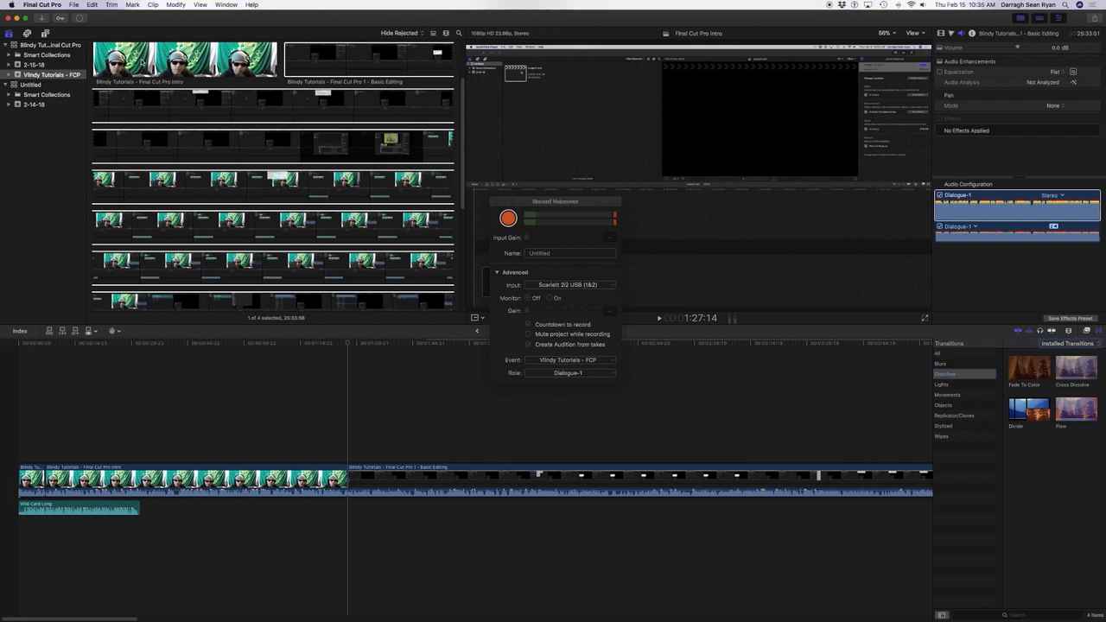
key("Tab")
key("Right")
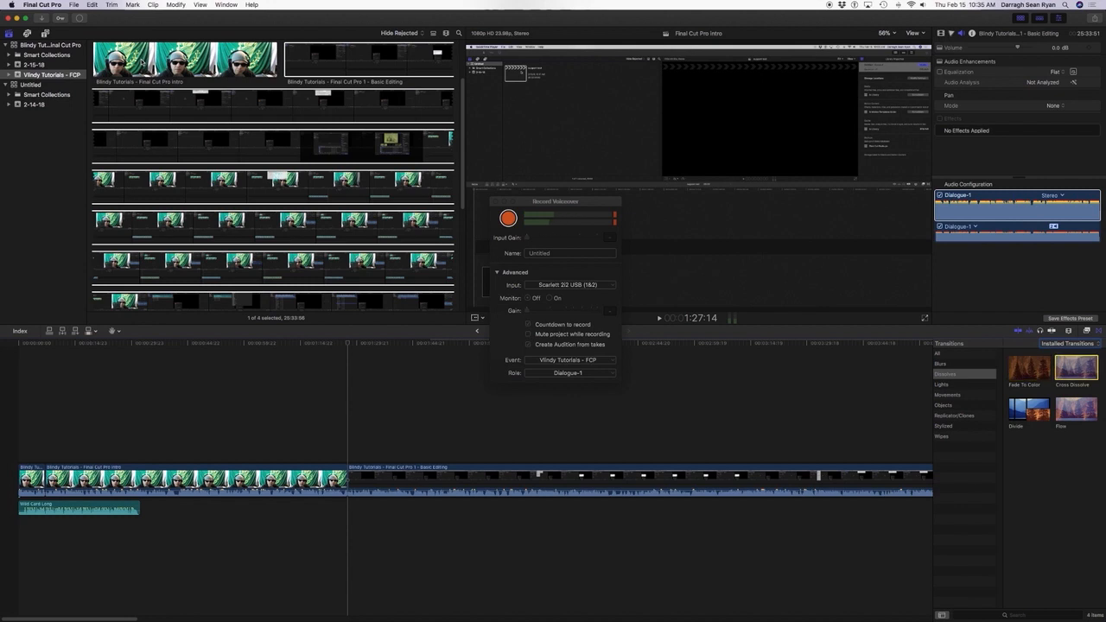
key("Right")
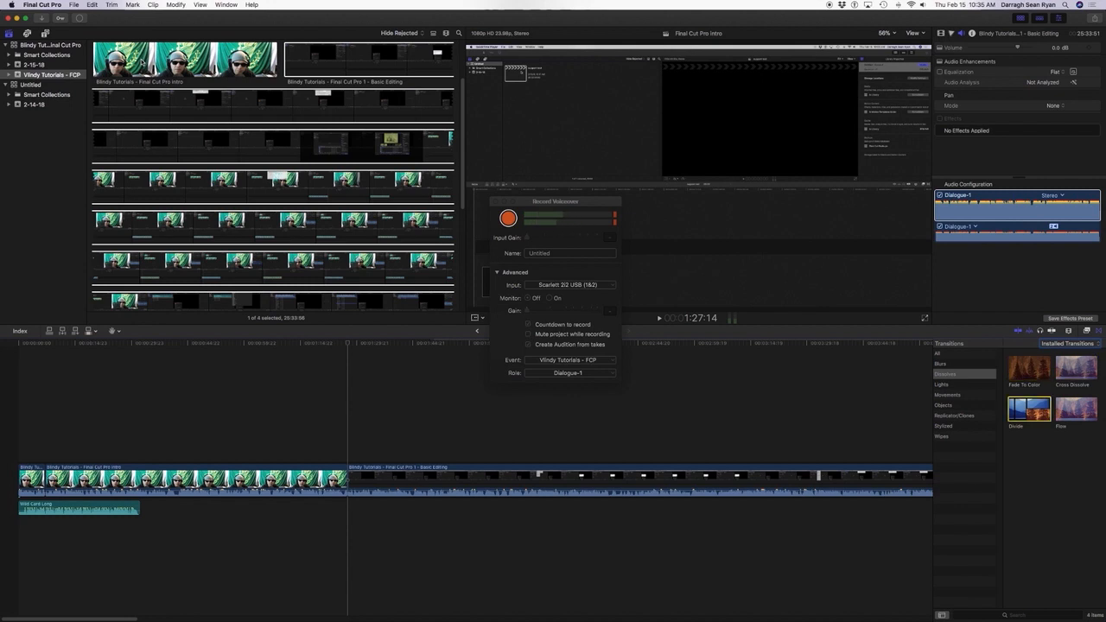
key("Right")
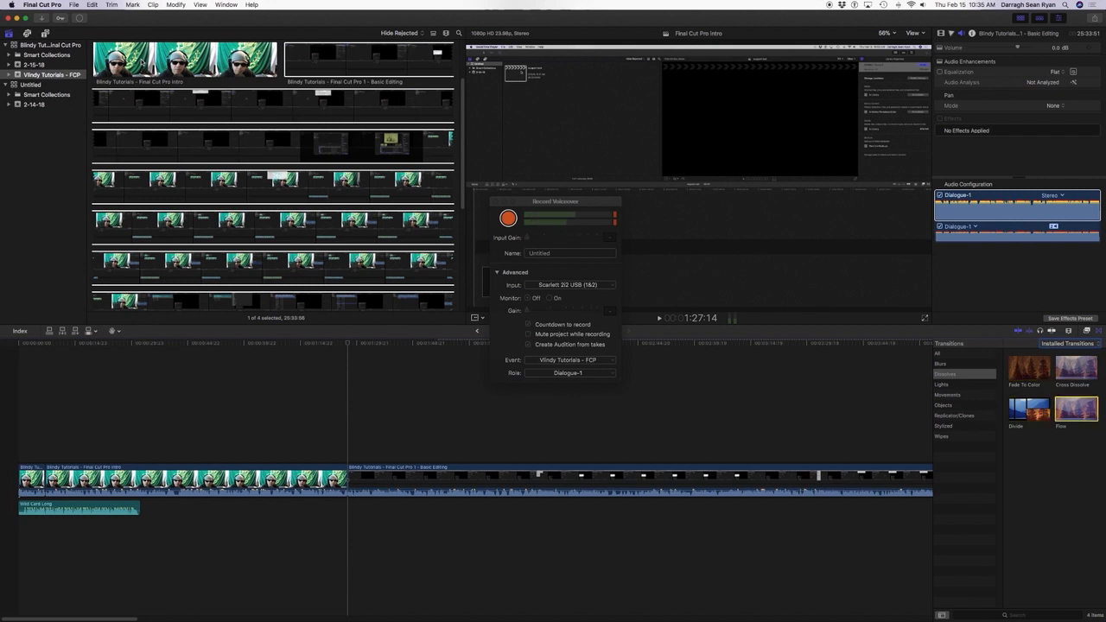
key("Left")
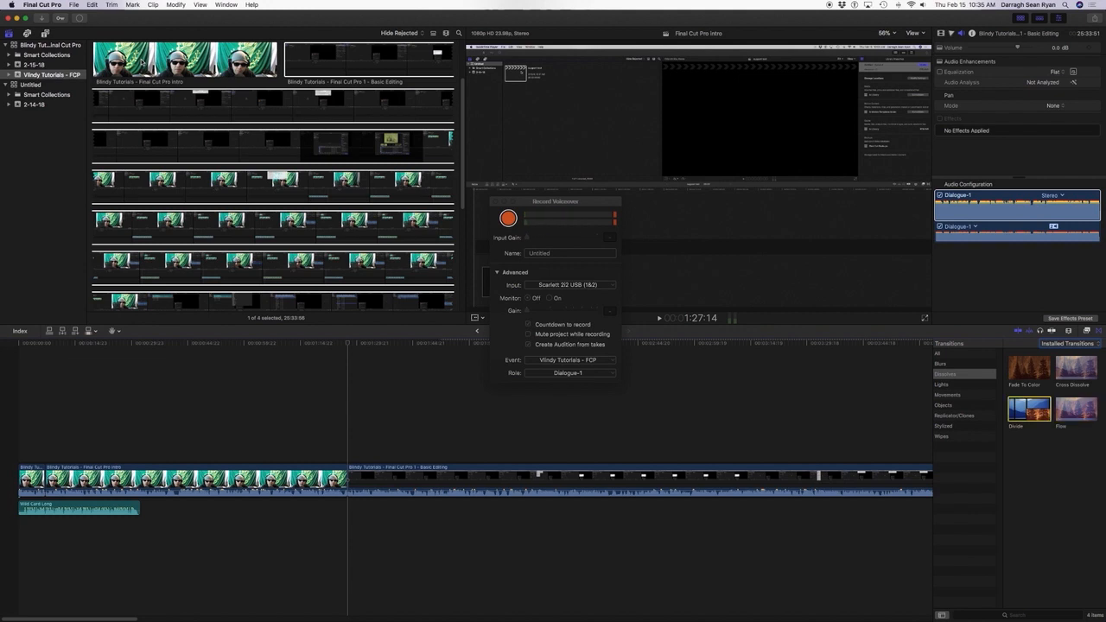
key("Left")
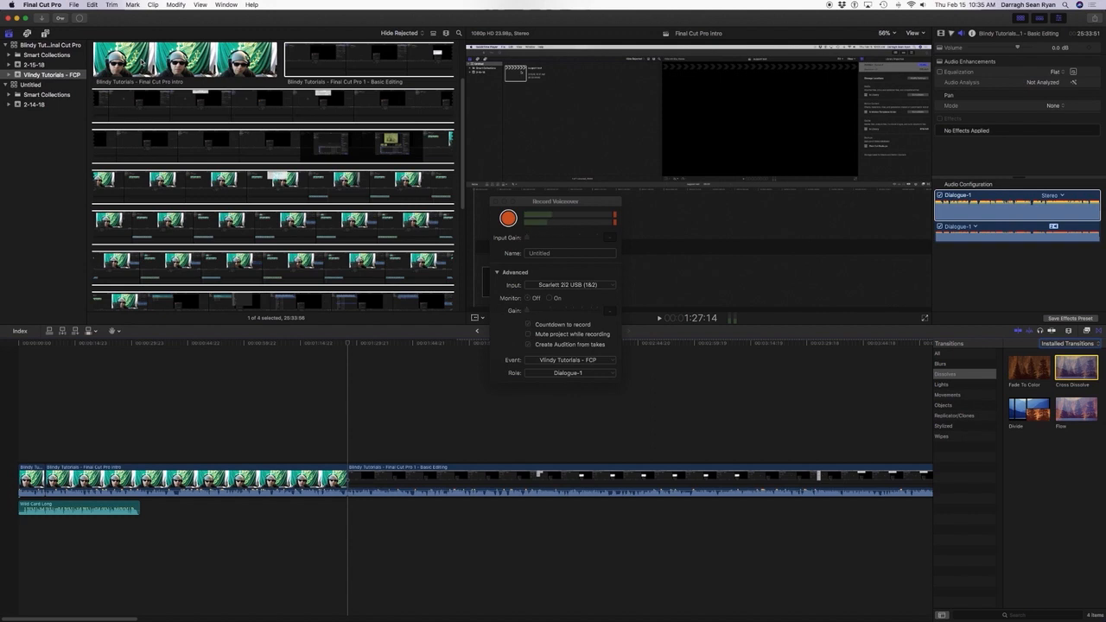
key("ctrl+alt+super+space")
key("Return")
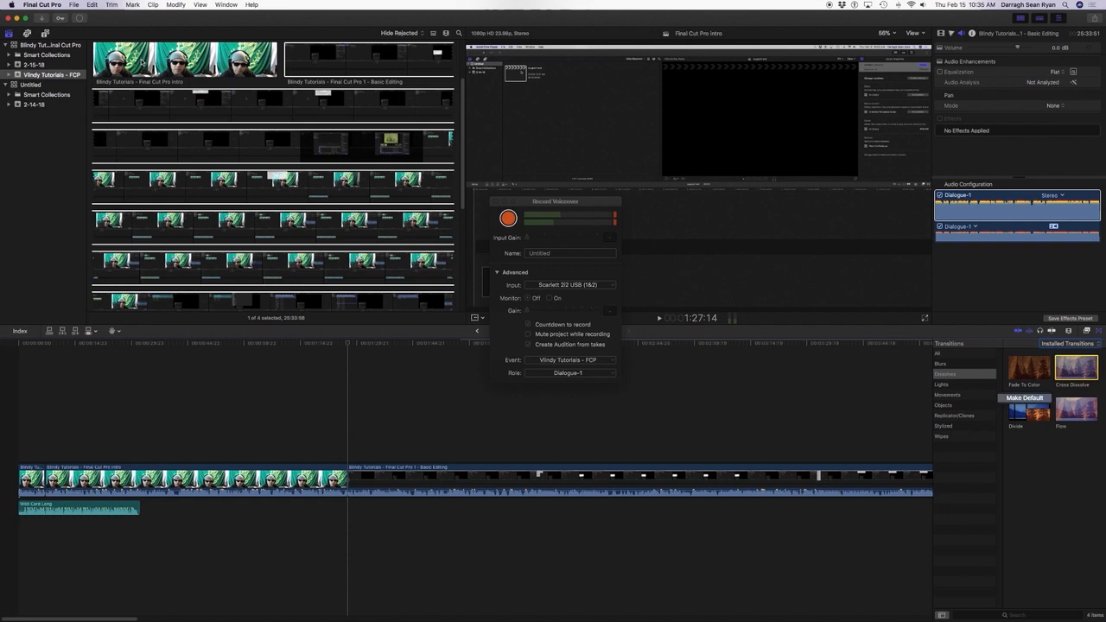
key("Return")
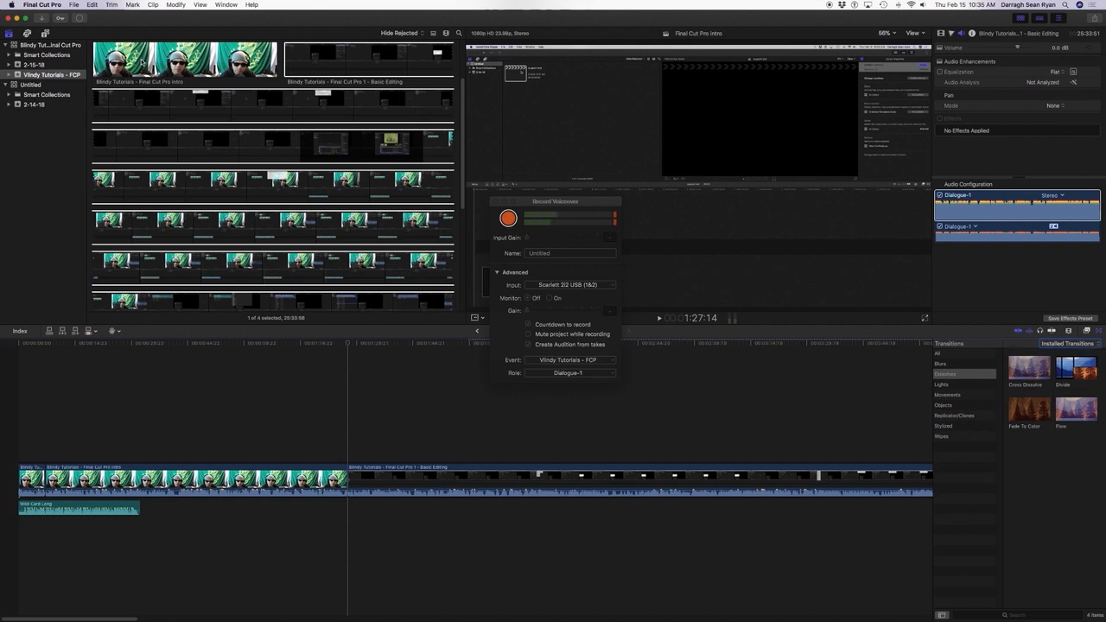
Add the default Cross Dissolve at the start of the Basic Editing clip, allowing the media to overlap.
key("super+2")
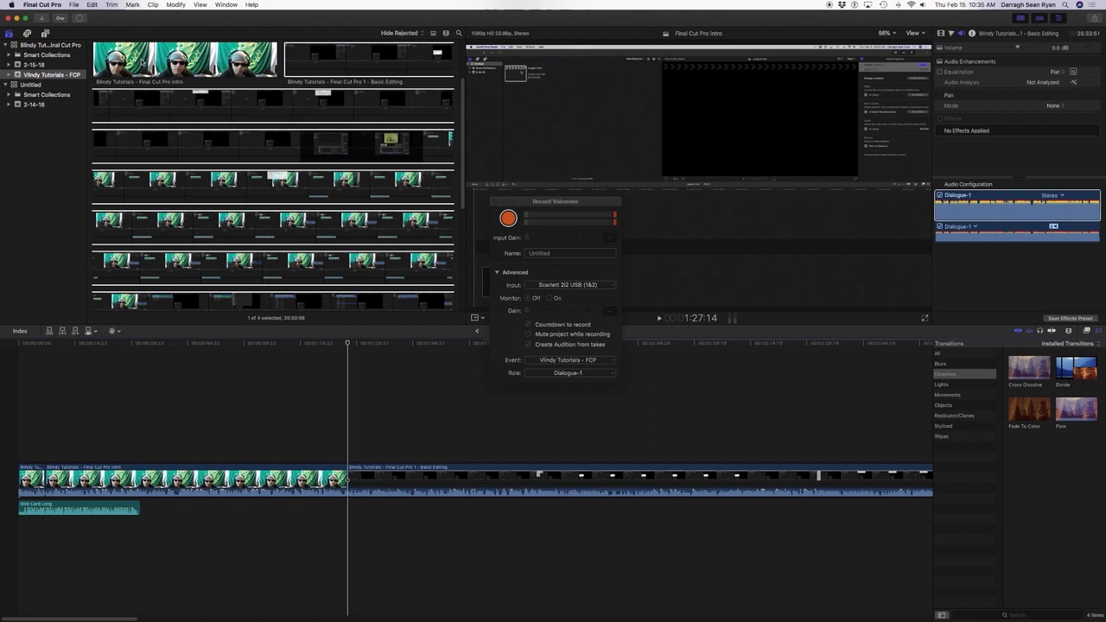
key("super+t")
key("Tab")
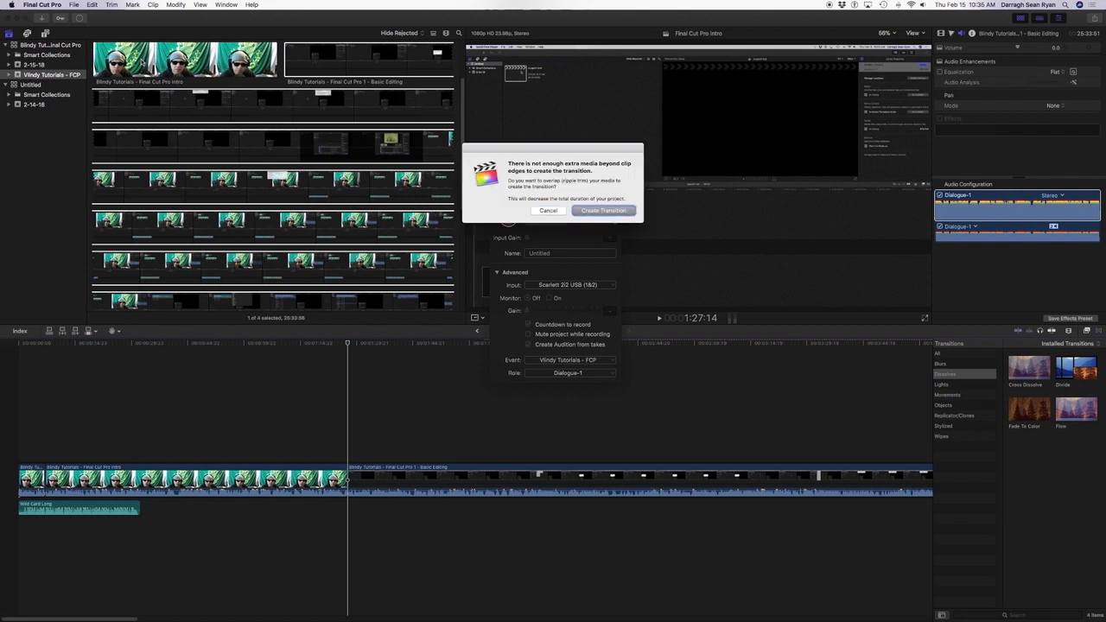
key("Return")
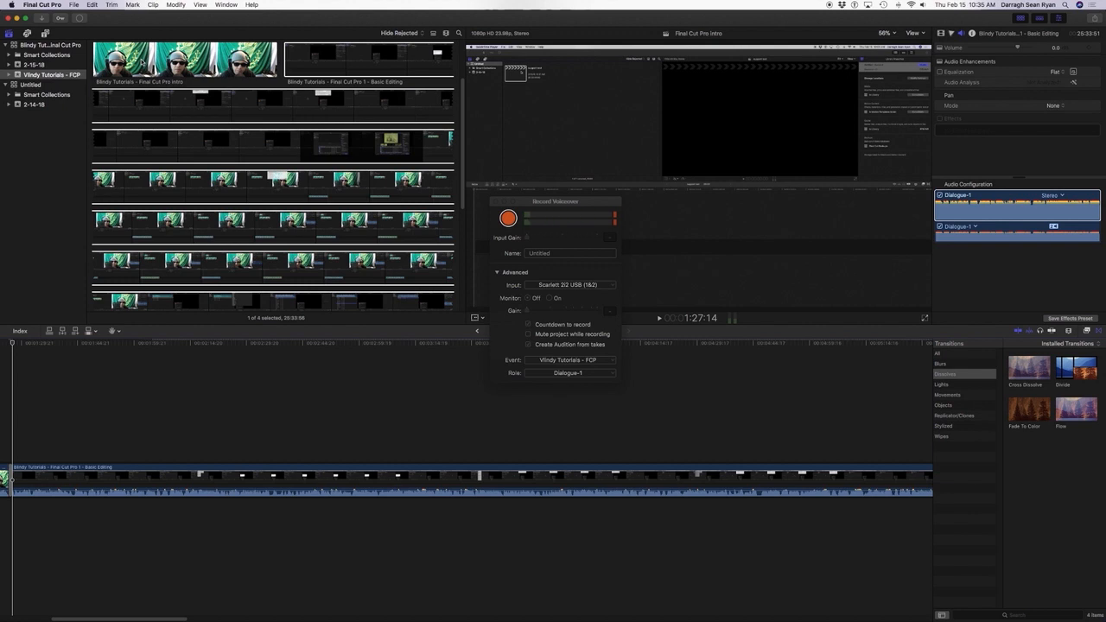
Play back across the new transition between the intro and Basic Editing clips and undo the transition.
key("j")
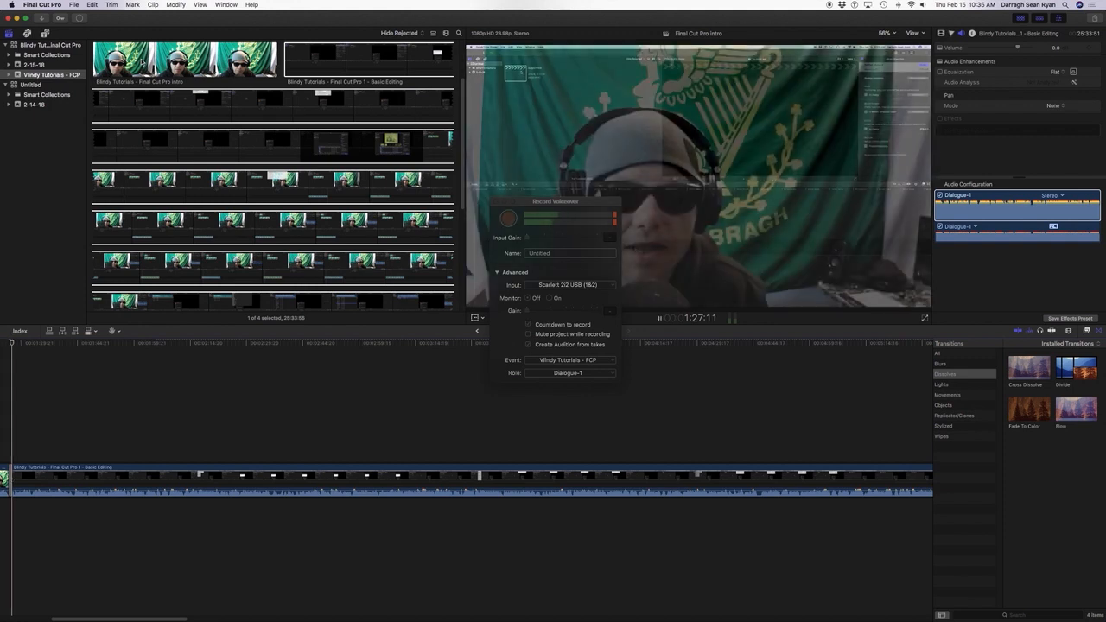
key("k")
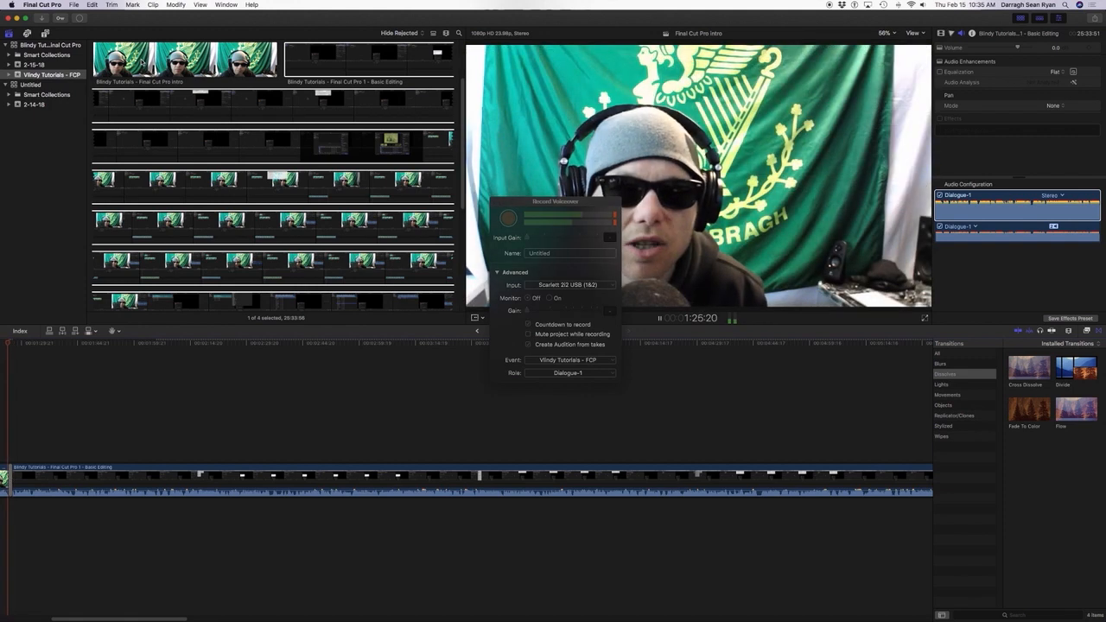
key("l")
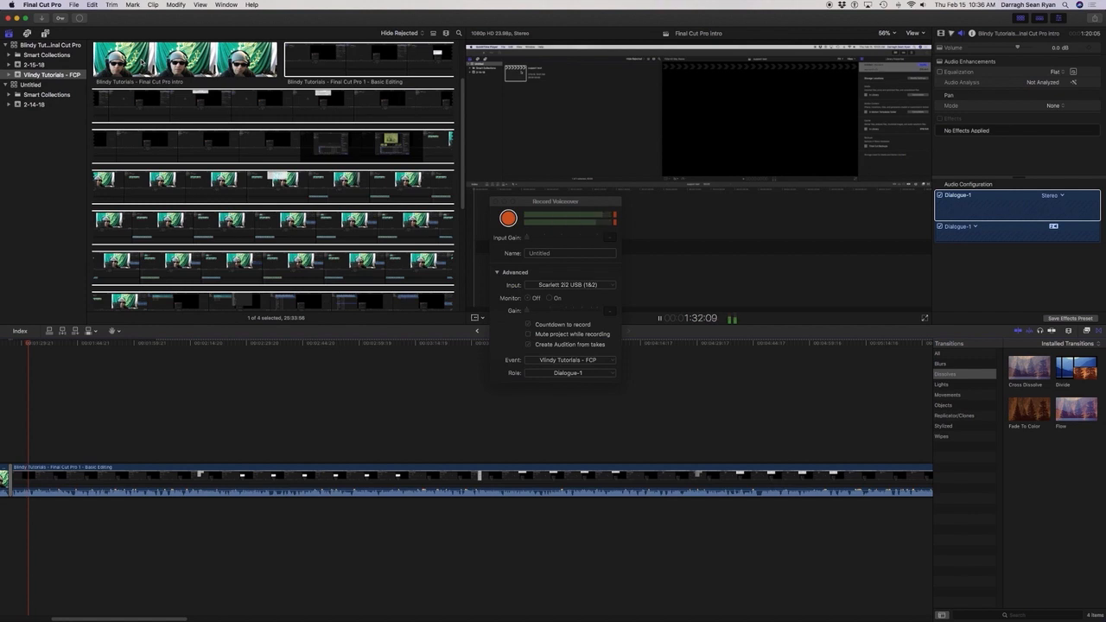
key("k")
key("super+z")
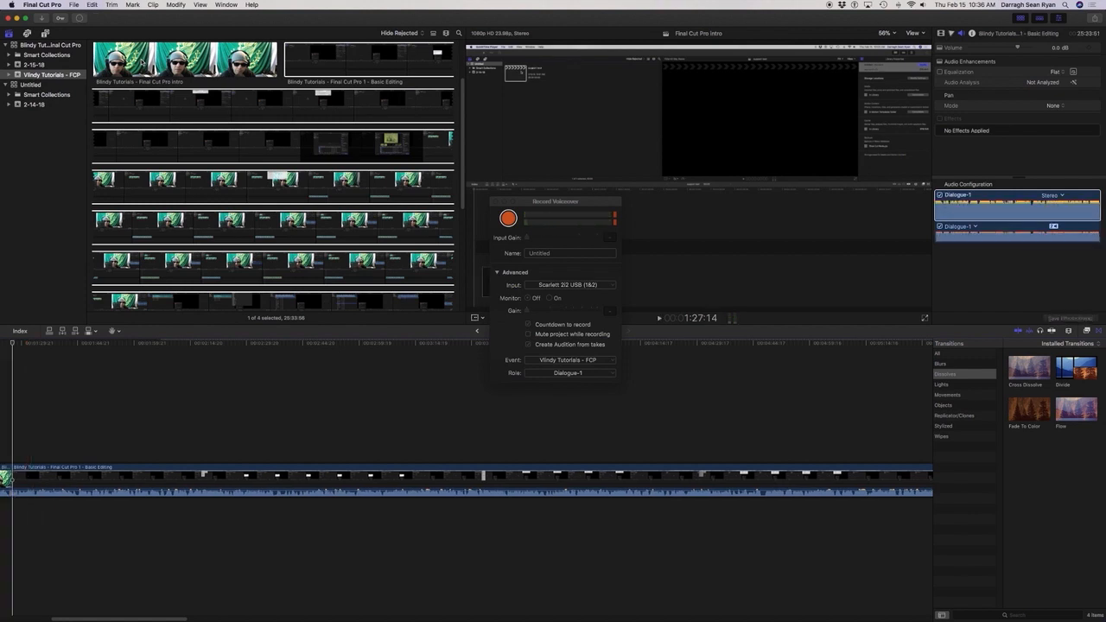
Play the opening part of the Basic Editing clip in the timeline, checking a passage again in reverse.
key("space")
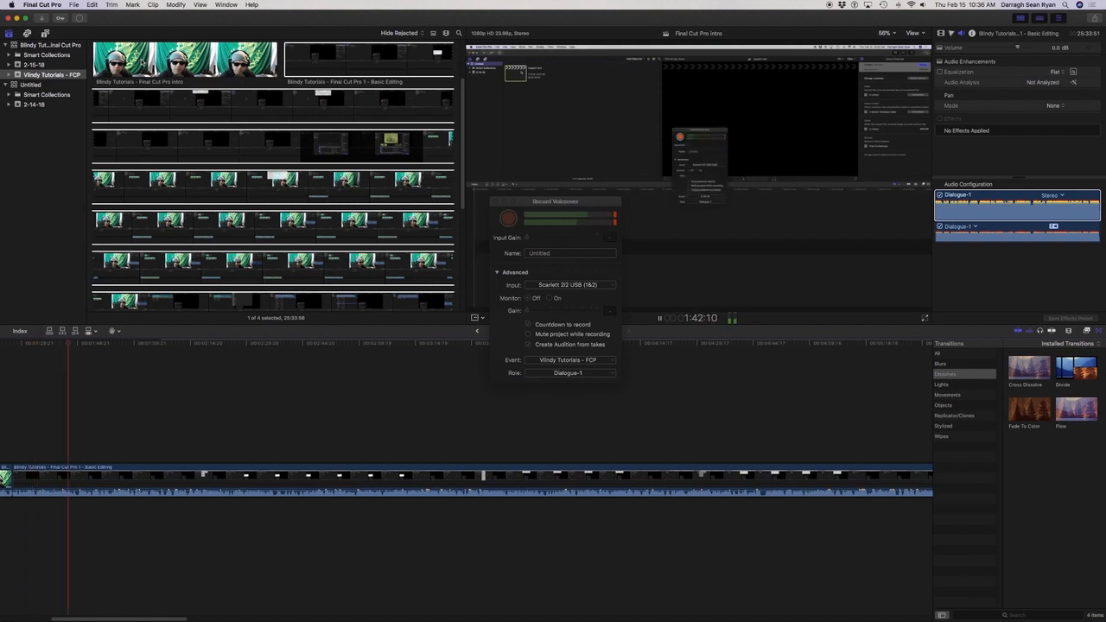
key("space")
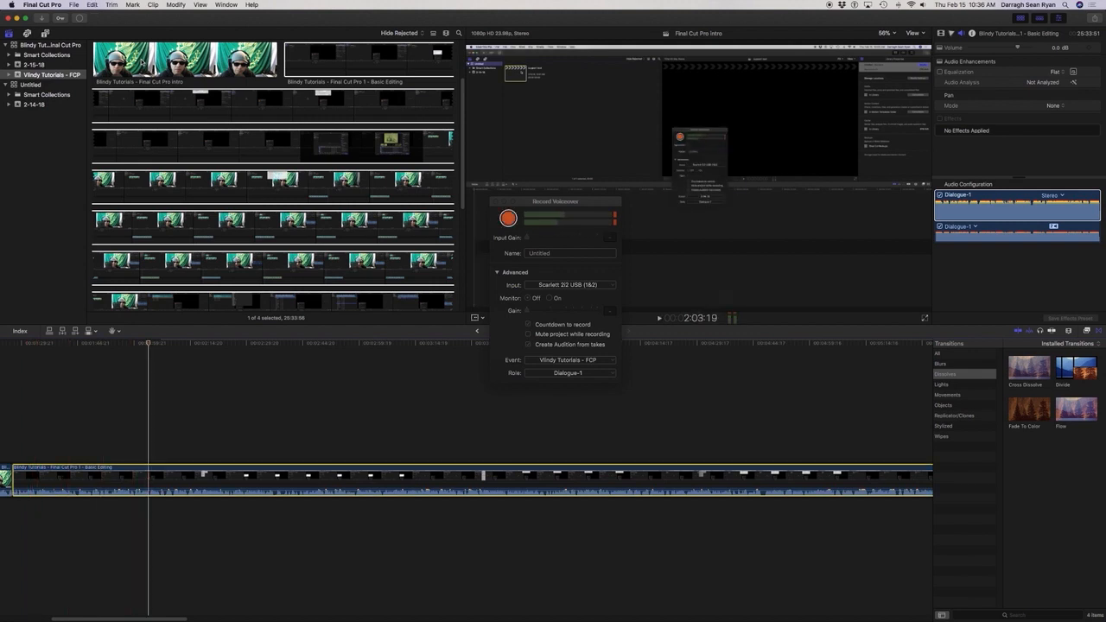
key("j")
key("k")
key("space")
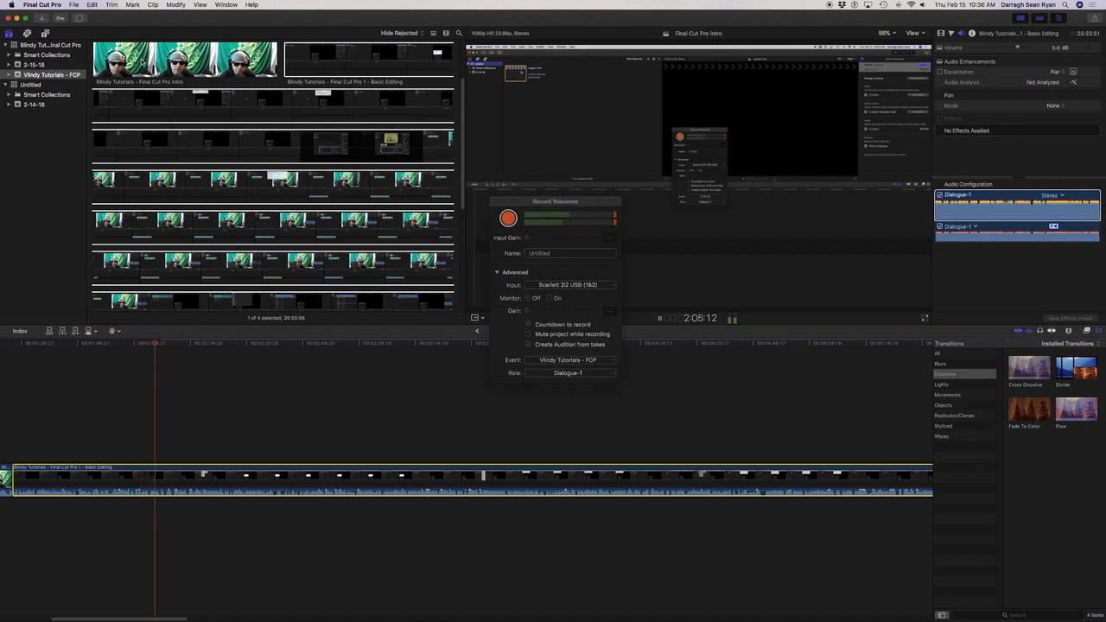
key("space")
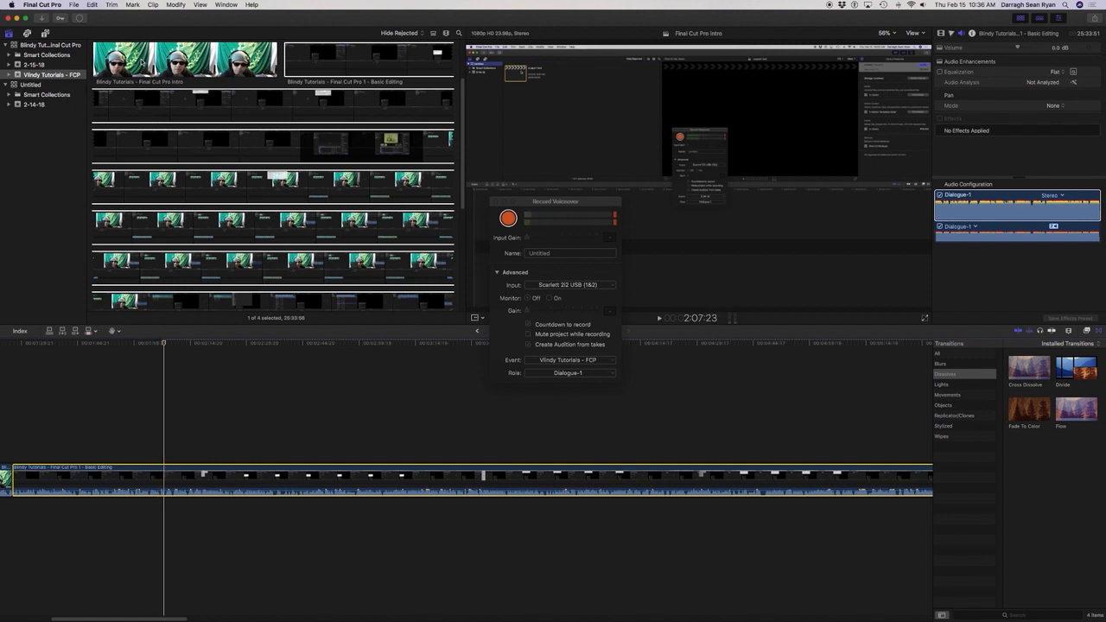
Go from the project's start to the Basic Editing clip and play repeatedly across its join with the intro clip.
double_click(142, 62)
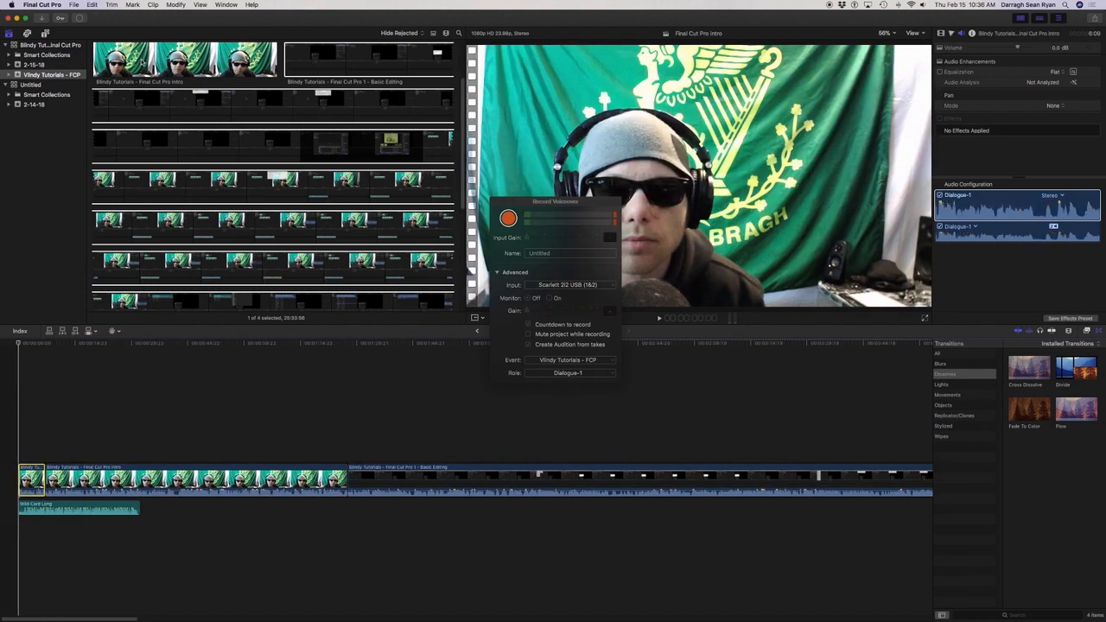
key("Down")
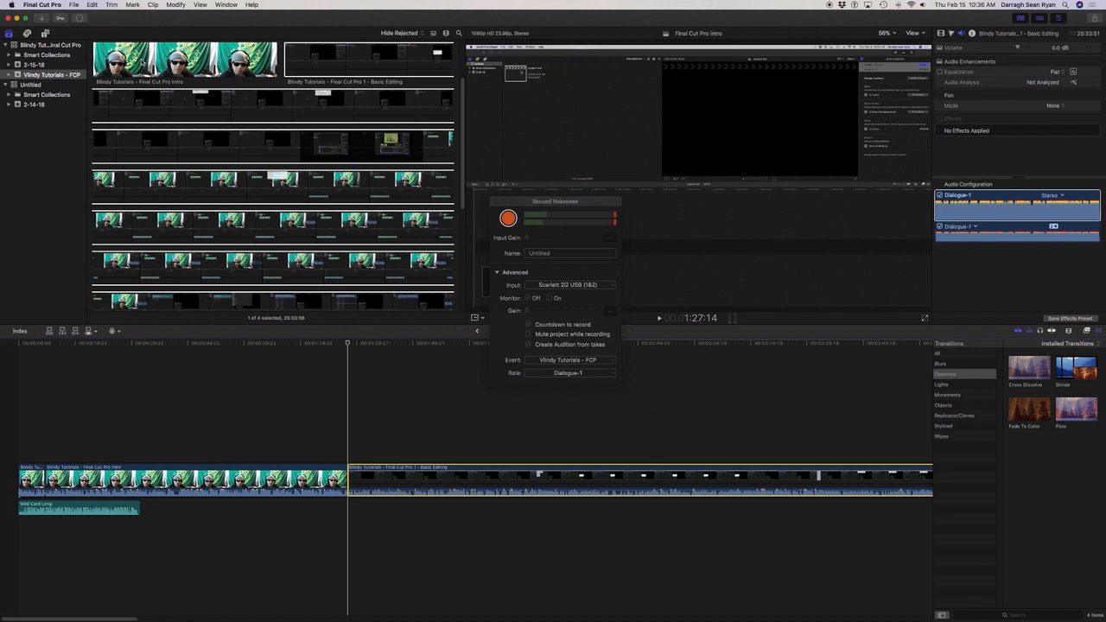
key("space")
key("j")
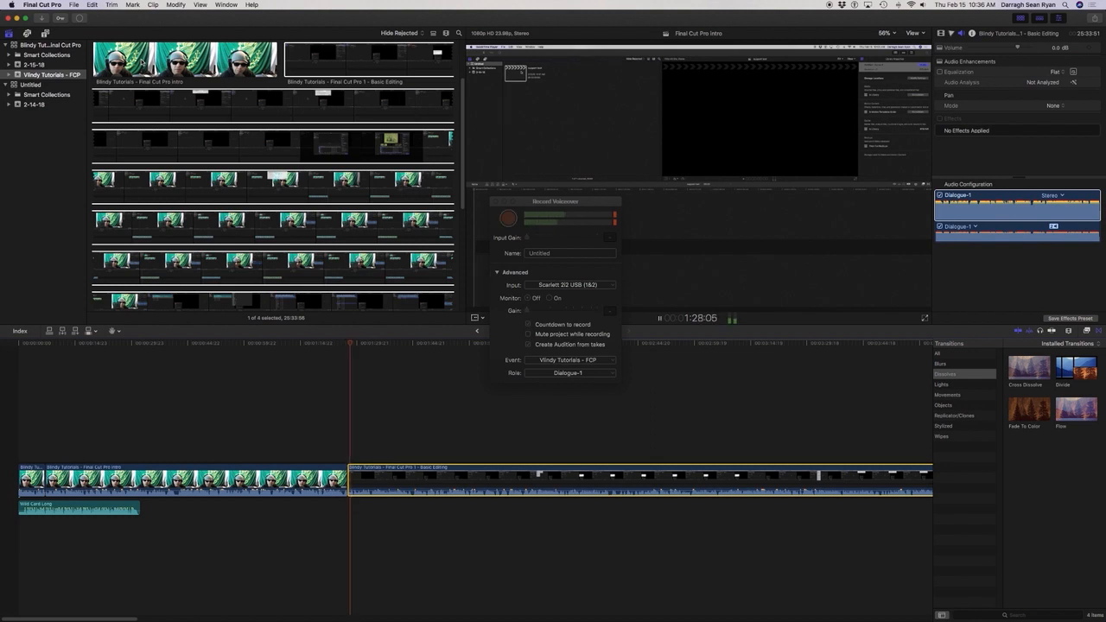
key("k")
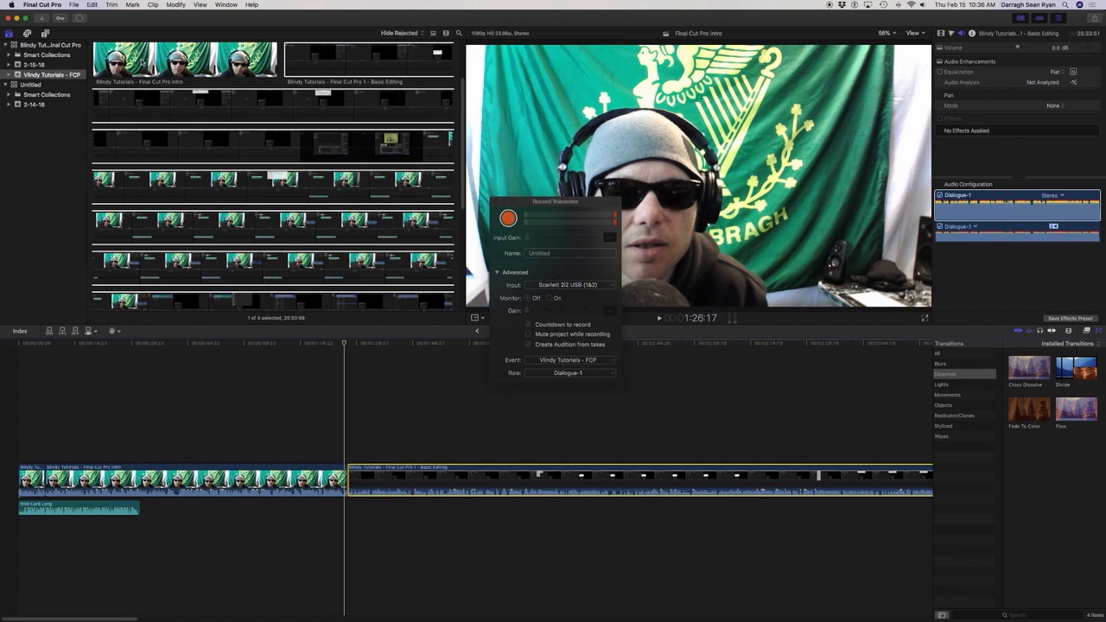
key("alt+shift+a")
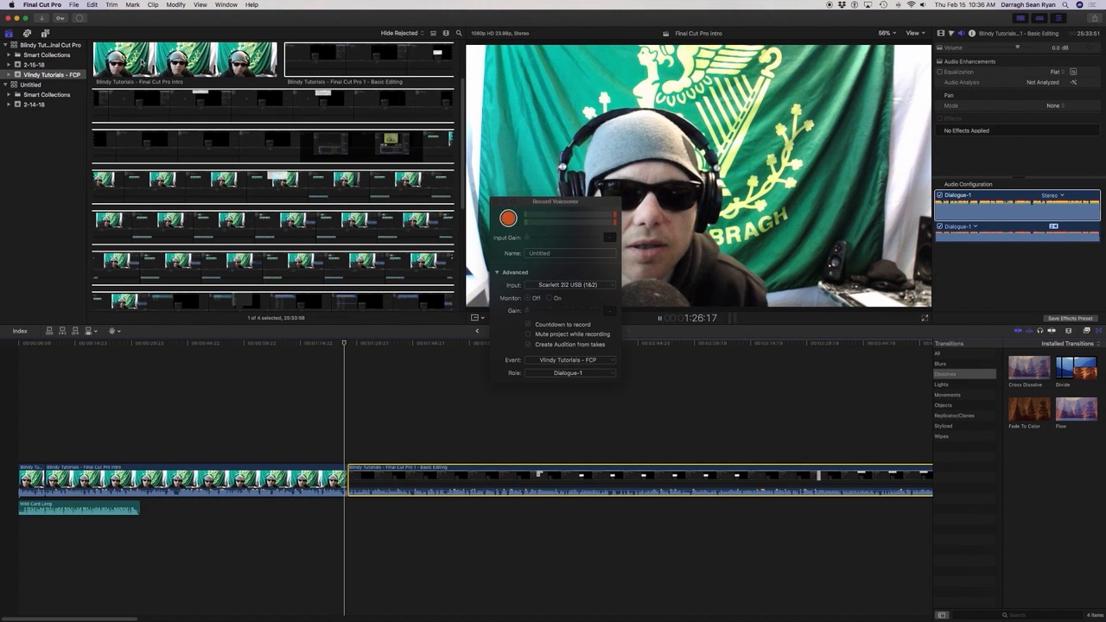
key("space")
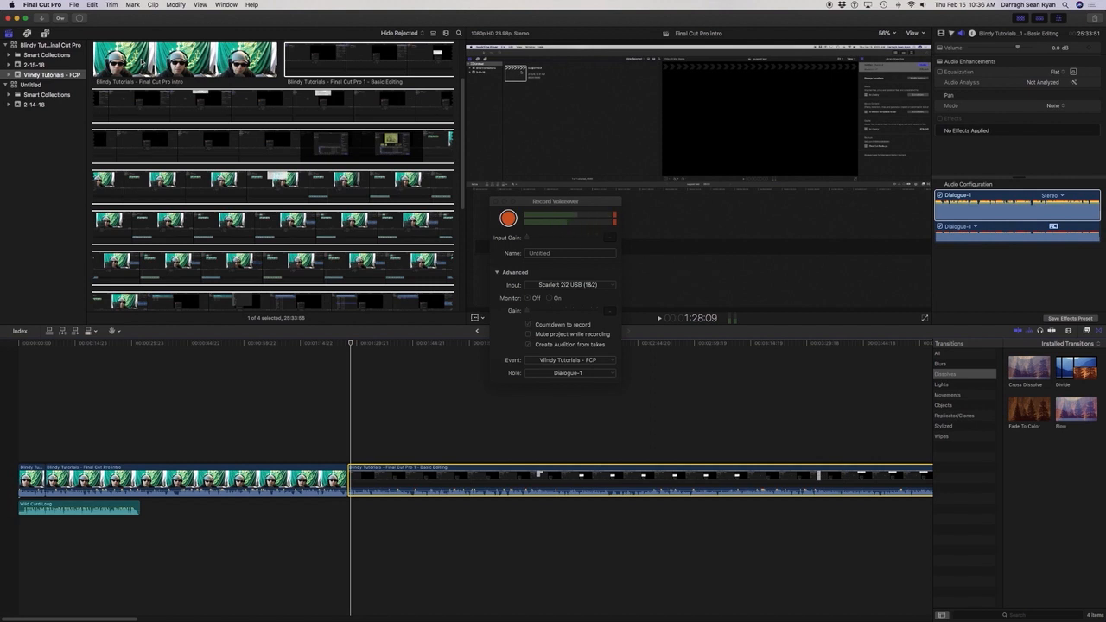
key("space")
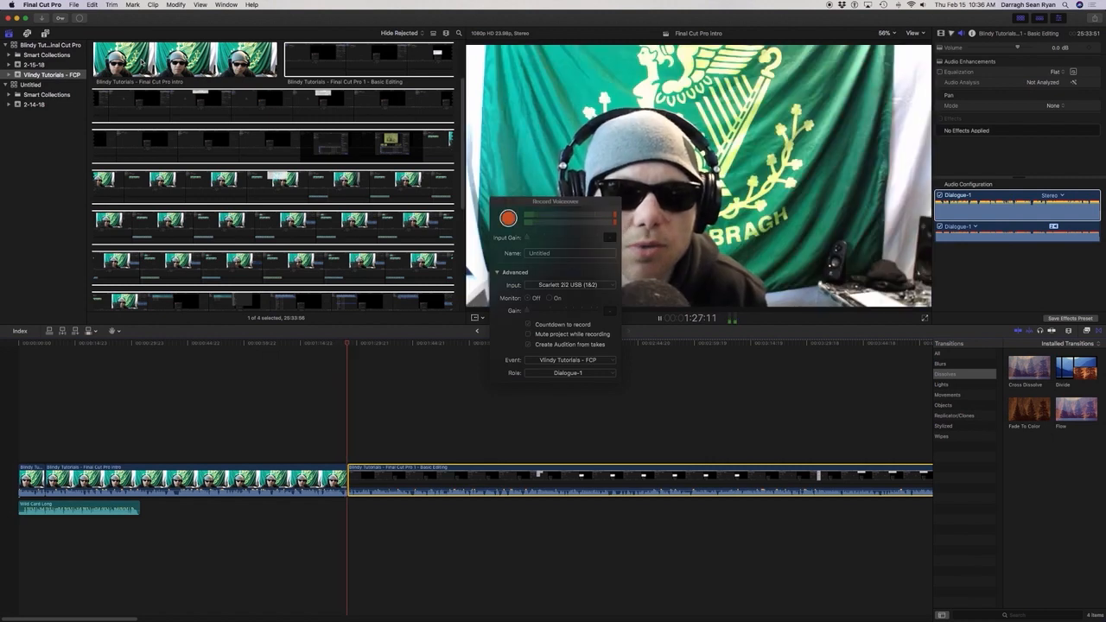
key("space")
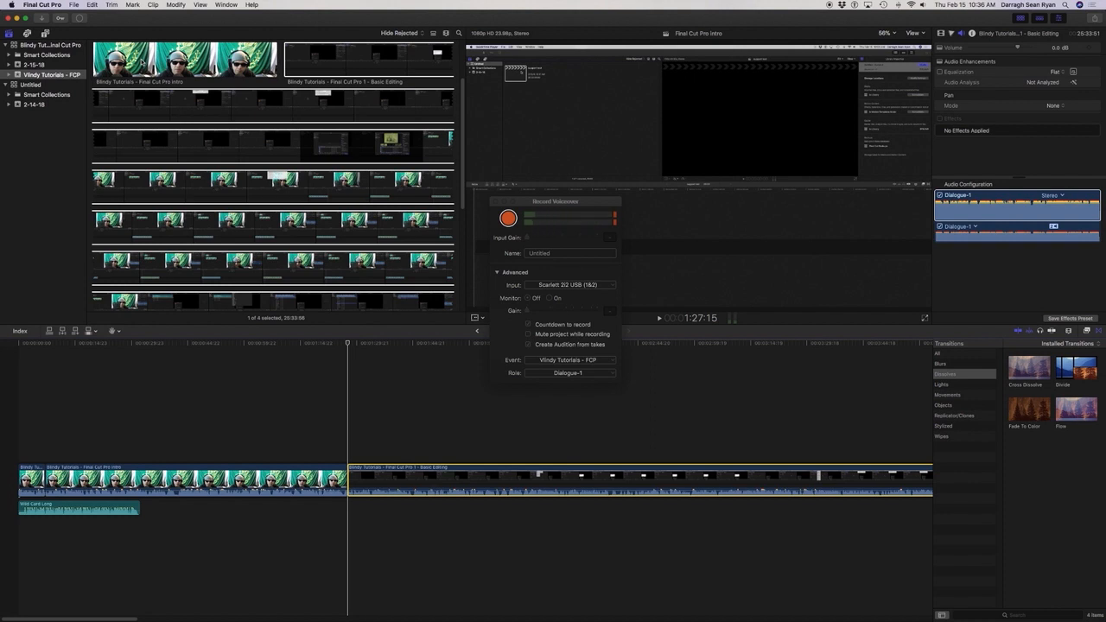
Add the default Cross Dissolve at the edit point between the intro and Basic Editing clips, allowing media overlap, and play it back.
key("j")
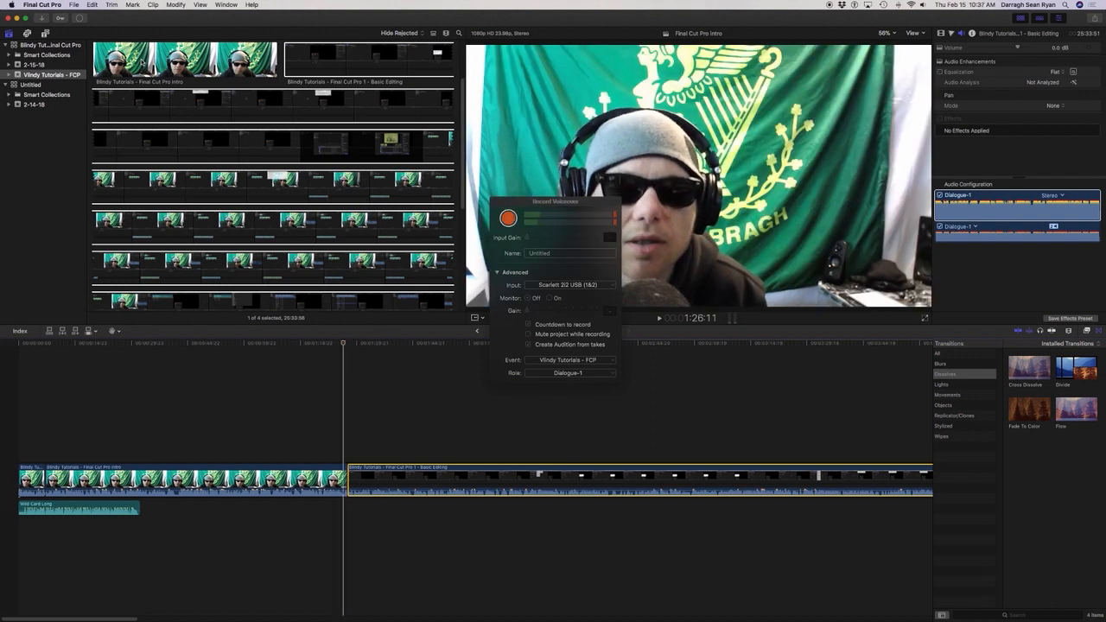
key("i")
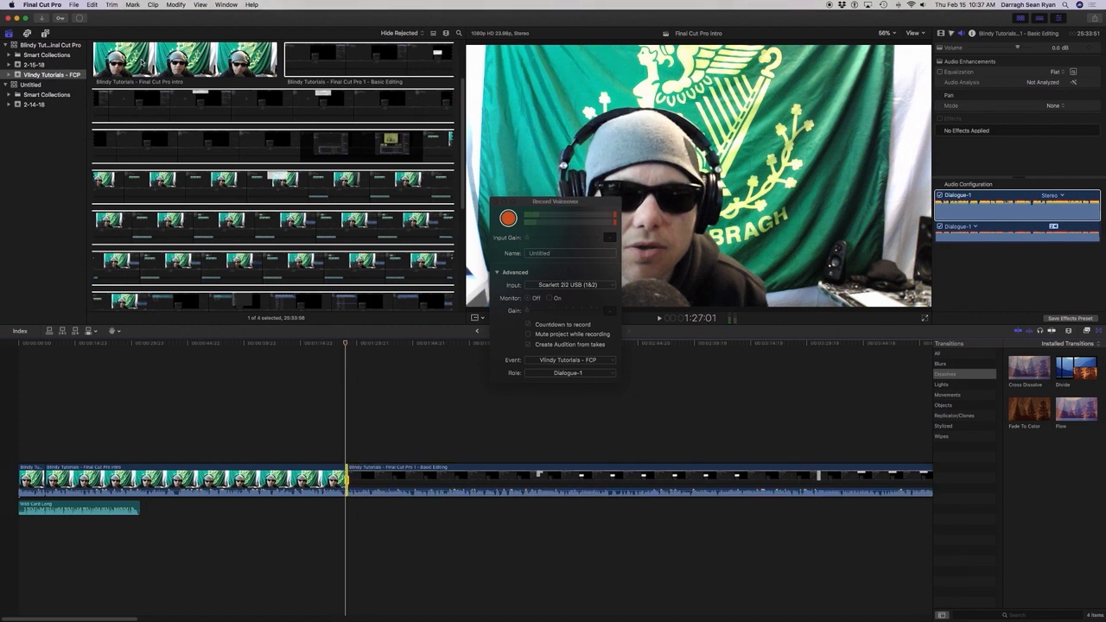
key("space")
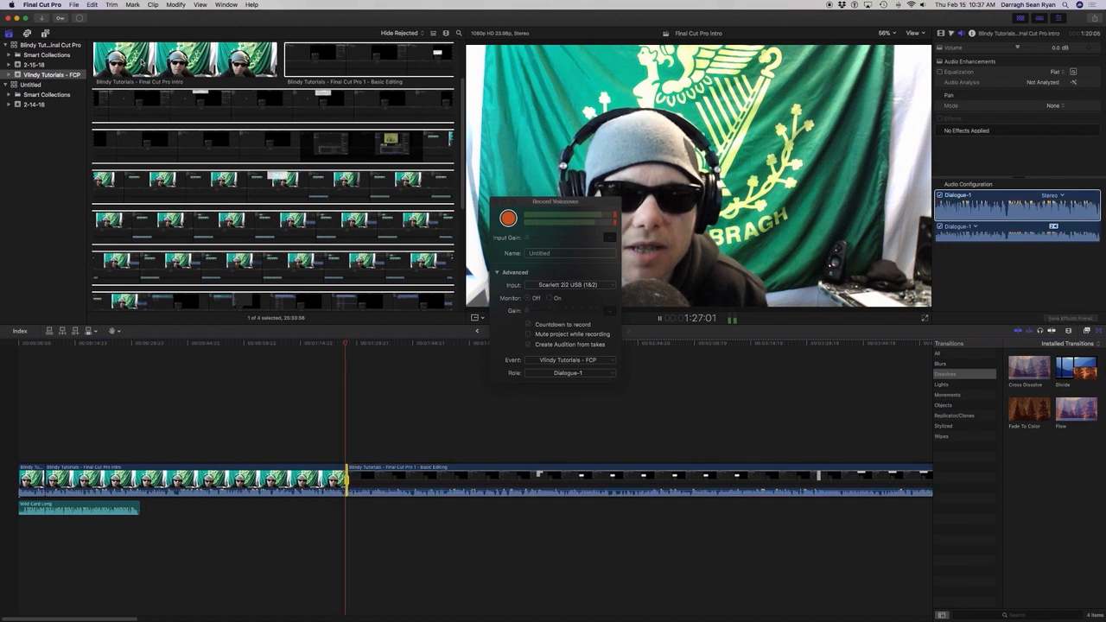
key("space")
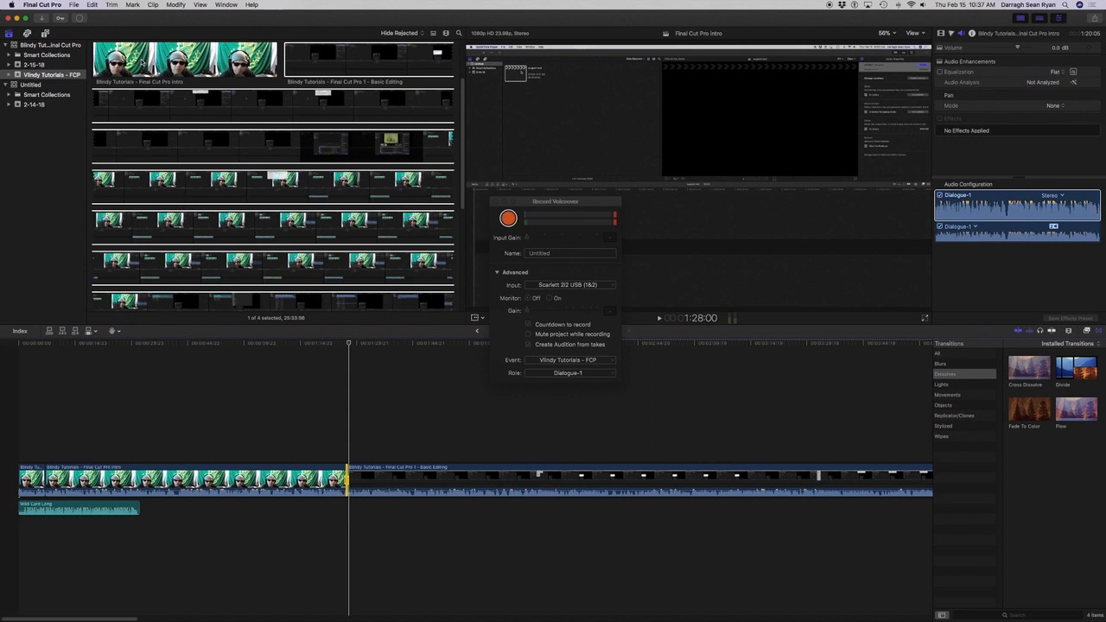
key("o")
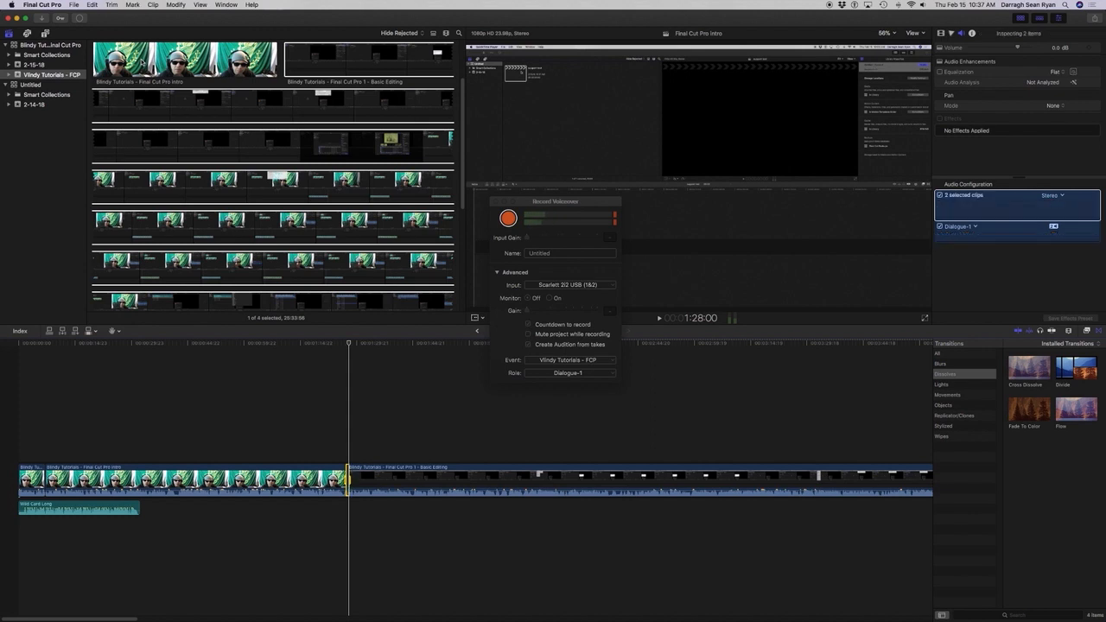
key("super+t")
key("Tab")
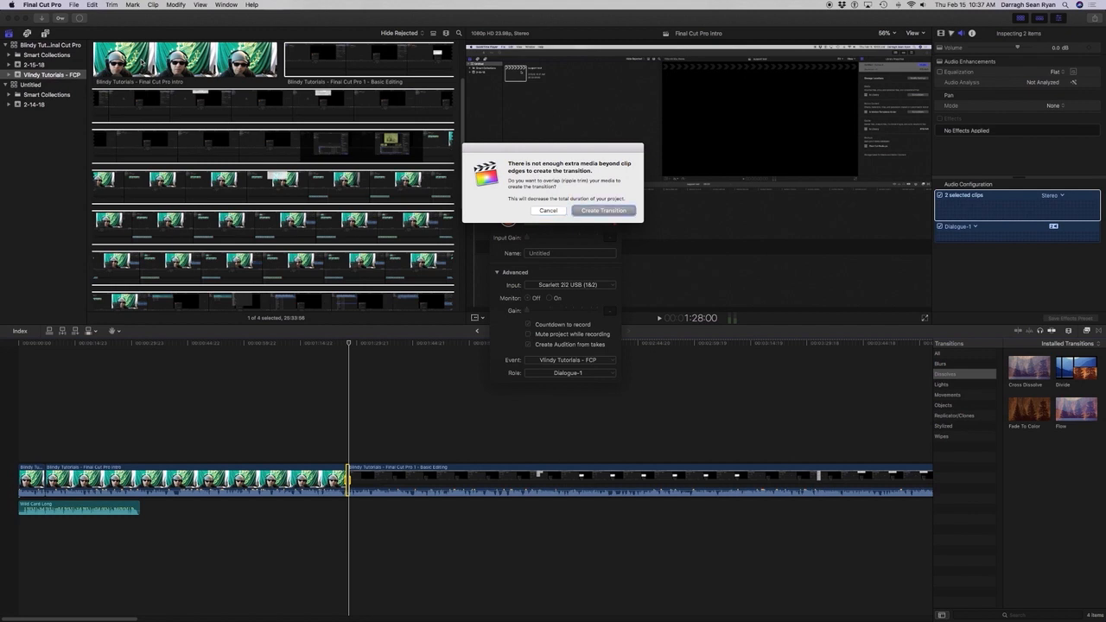
key("Return")
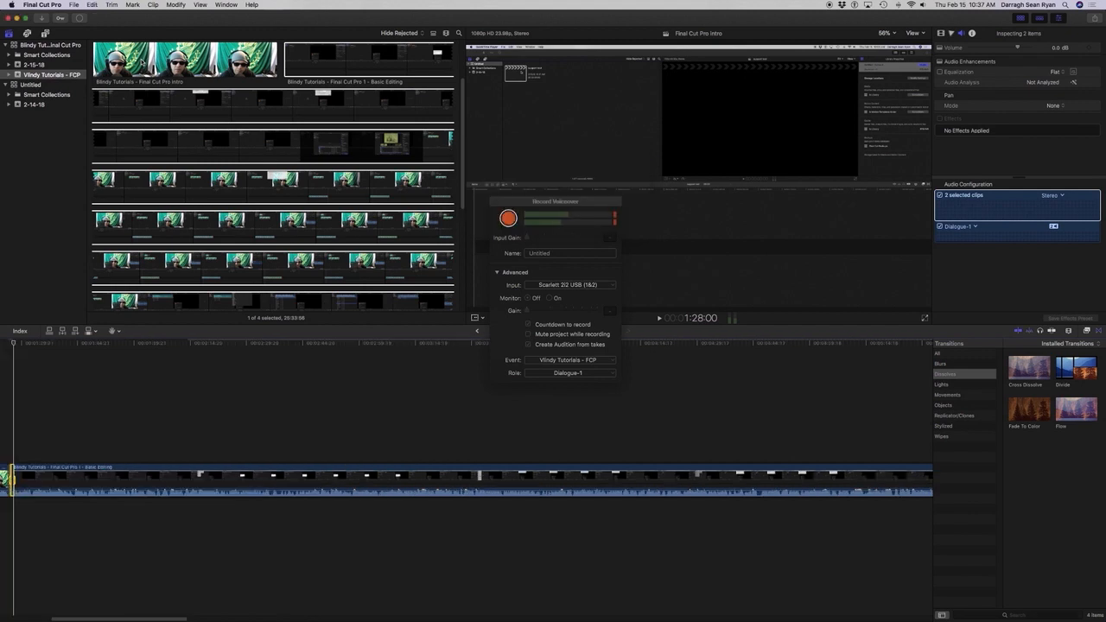
key("alt+shift+a")
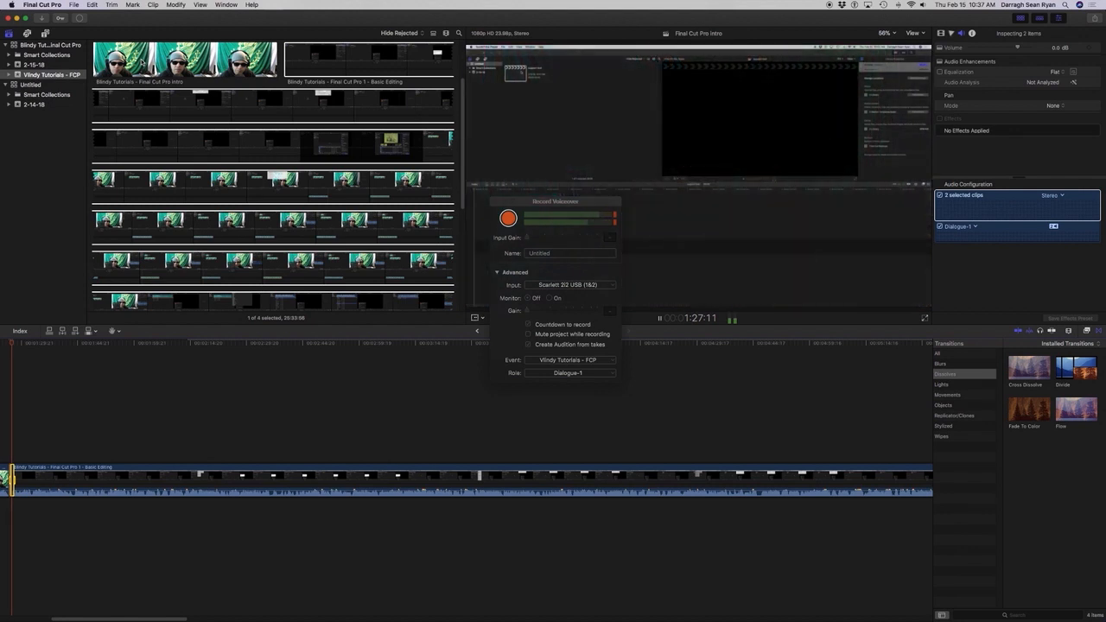
key("space")
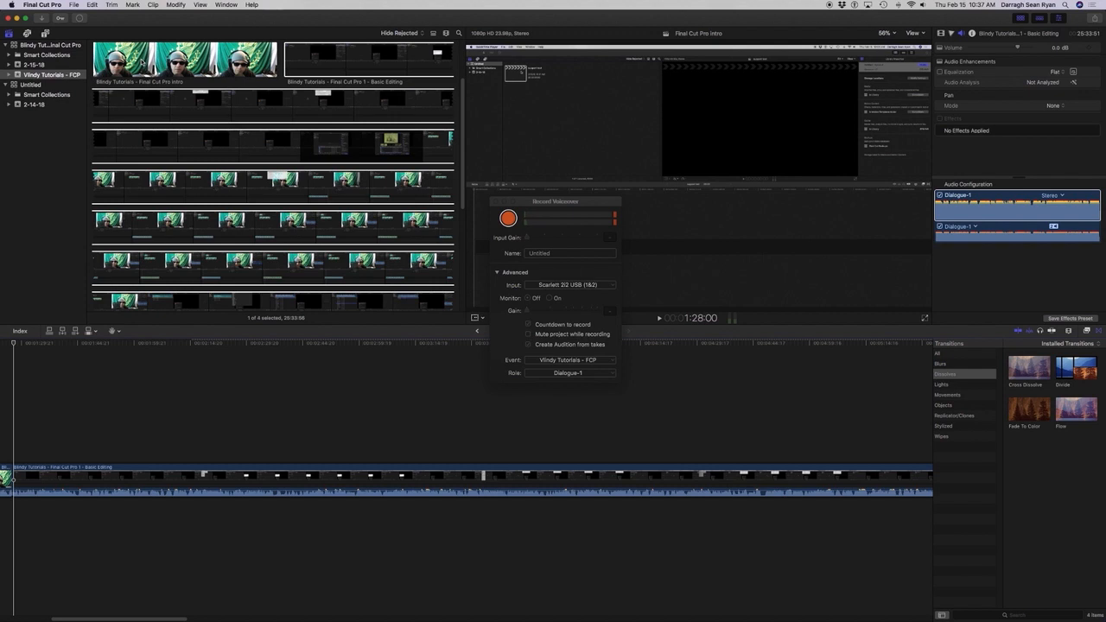
Play forward and in reverse repeatedly across the join between the intro and Basic Editing clips to check the cut.
key("shift+slash")
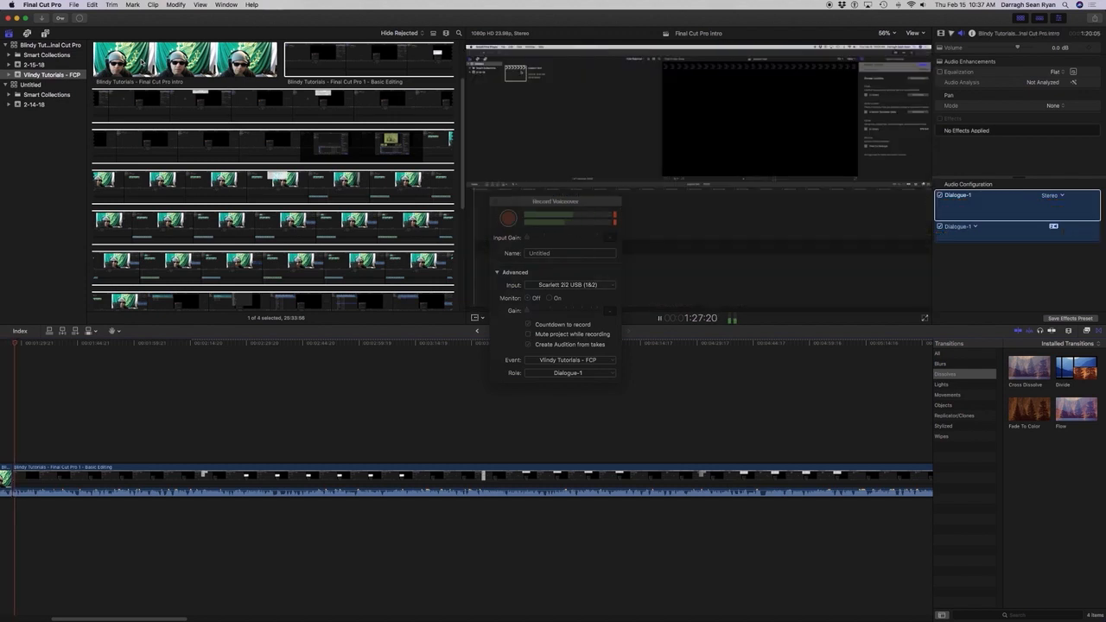
key("k")
key("l")
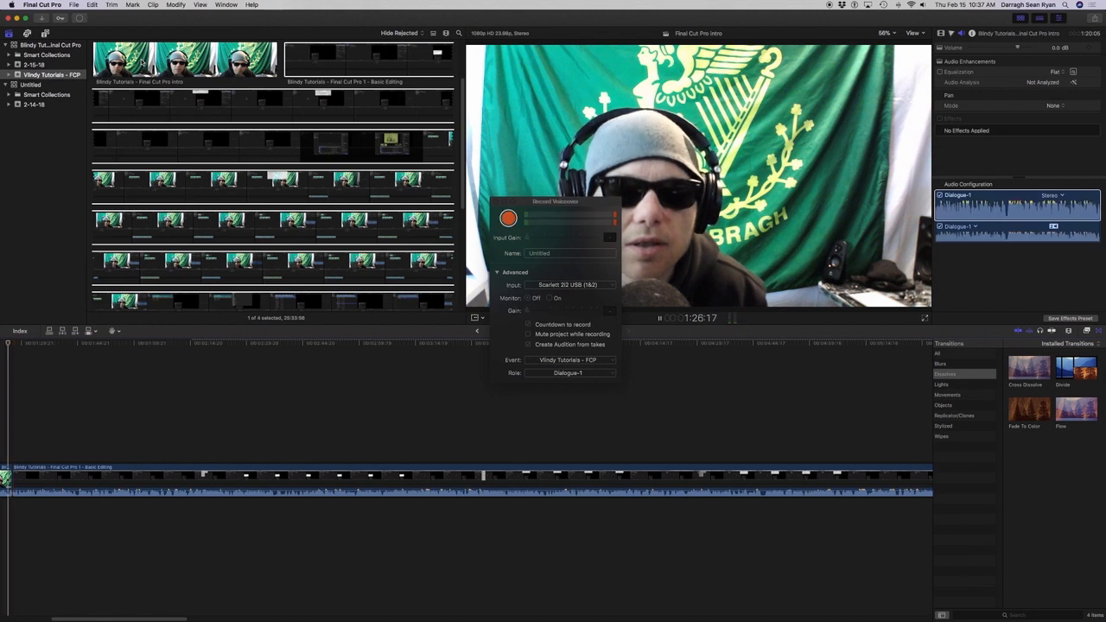
key("j")
key("k")
key("l")
key("j")
key("k")
key("l")
key("k")
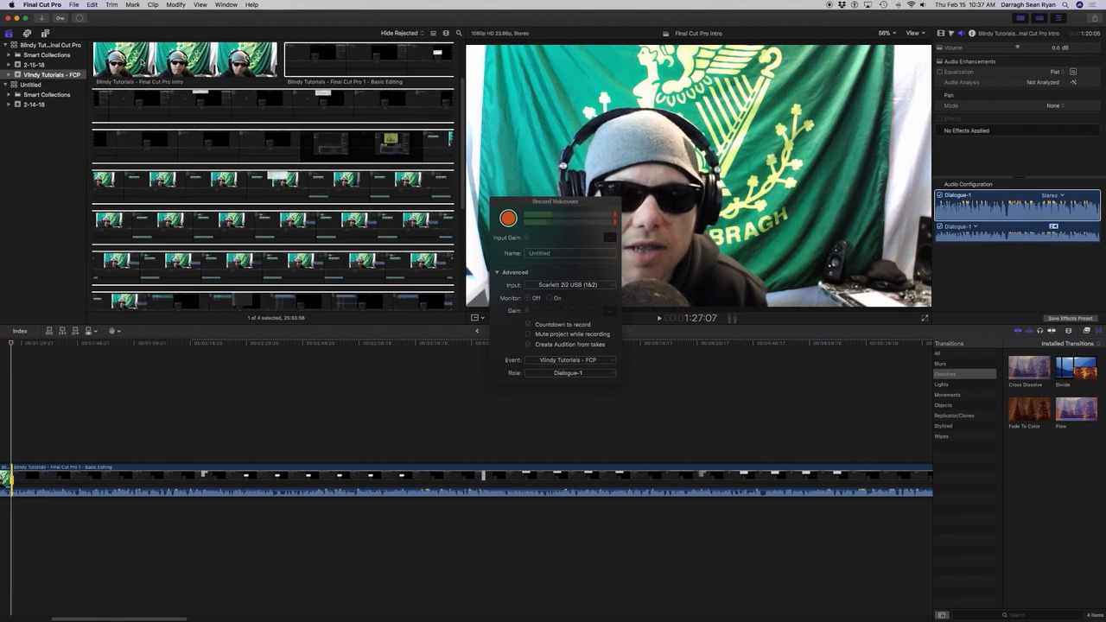
key("l")
key("k")
Reapply the default Cross Dissolve at the join with overlapping media and play across the dissolve into the Basic Editing clip.
key("o")
key("super+t")
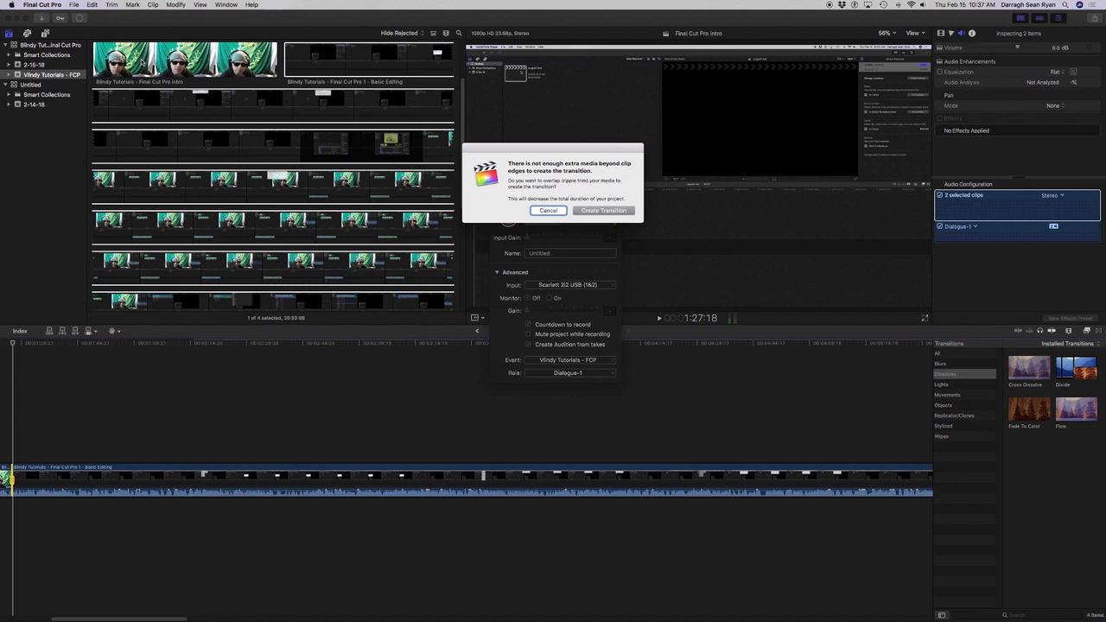
key("Return")
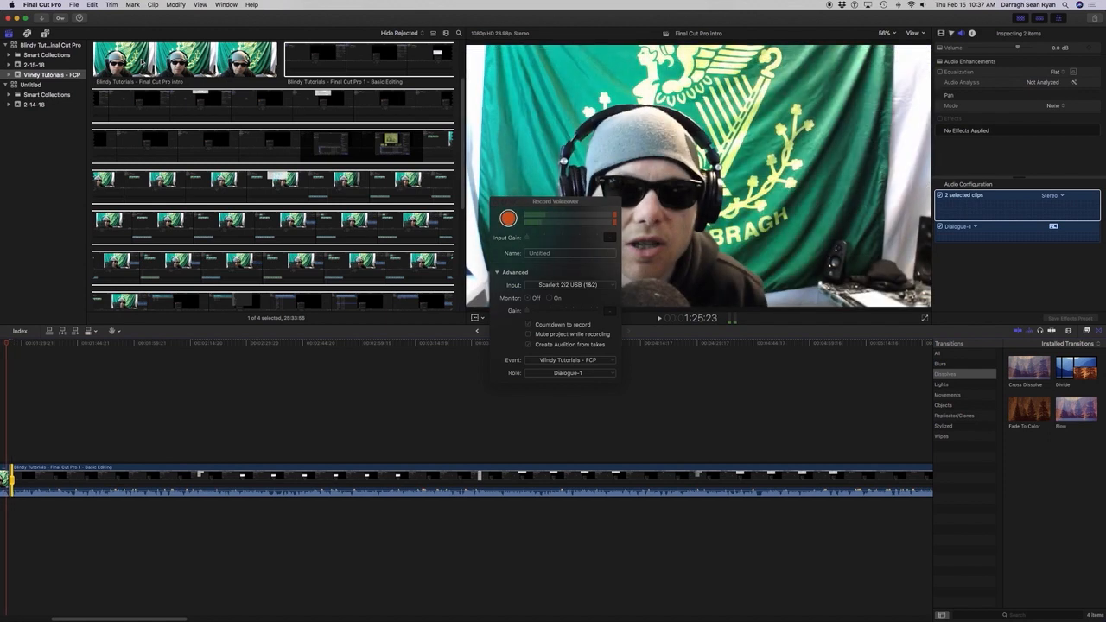
key("space")
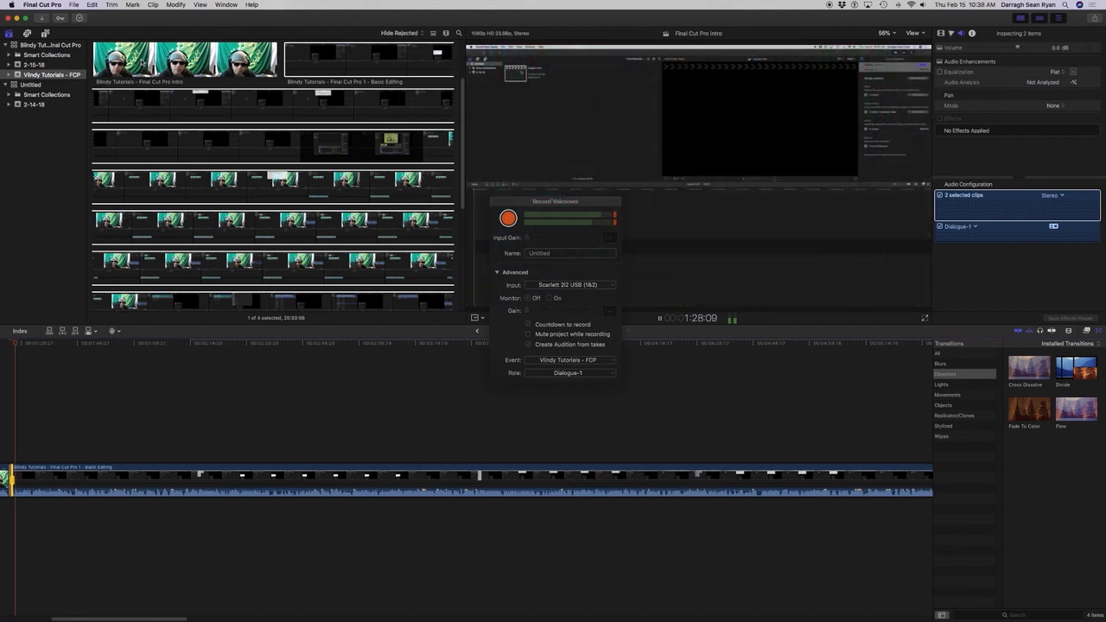
key("space")
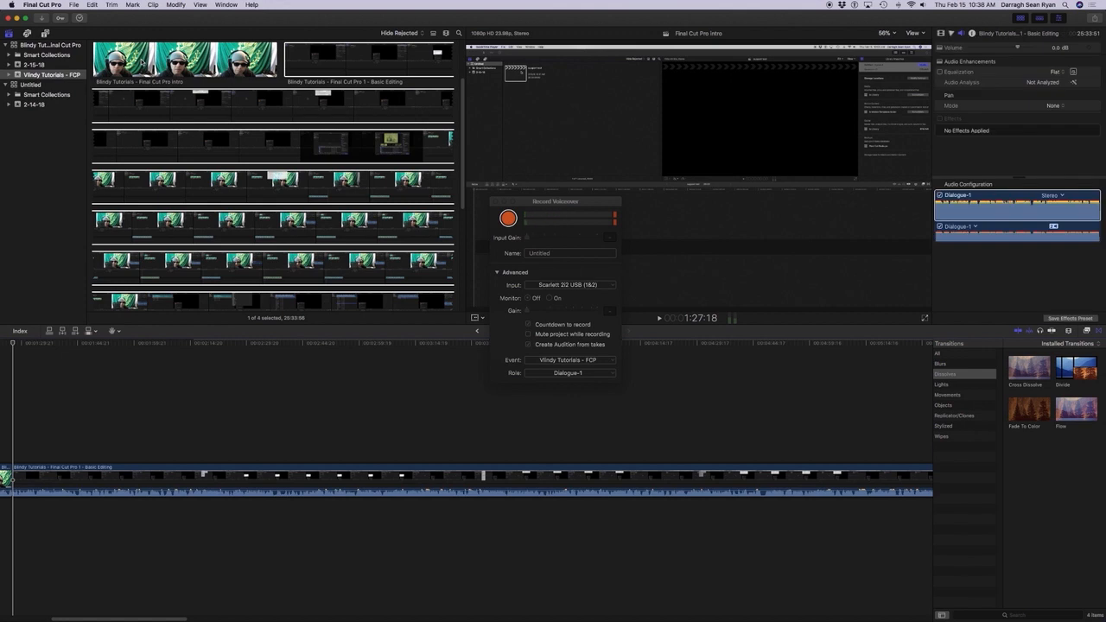
Check the bare cut at the end of the intro clip, stepping back several frames and replaying the lead-up to the Basic Editing clip.
key("space")
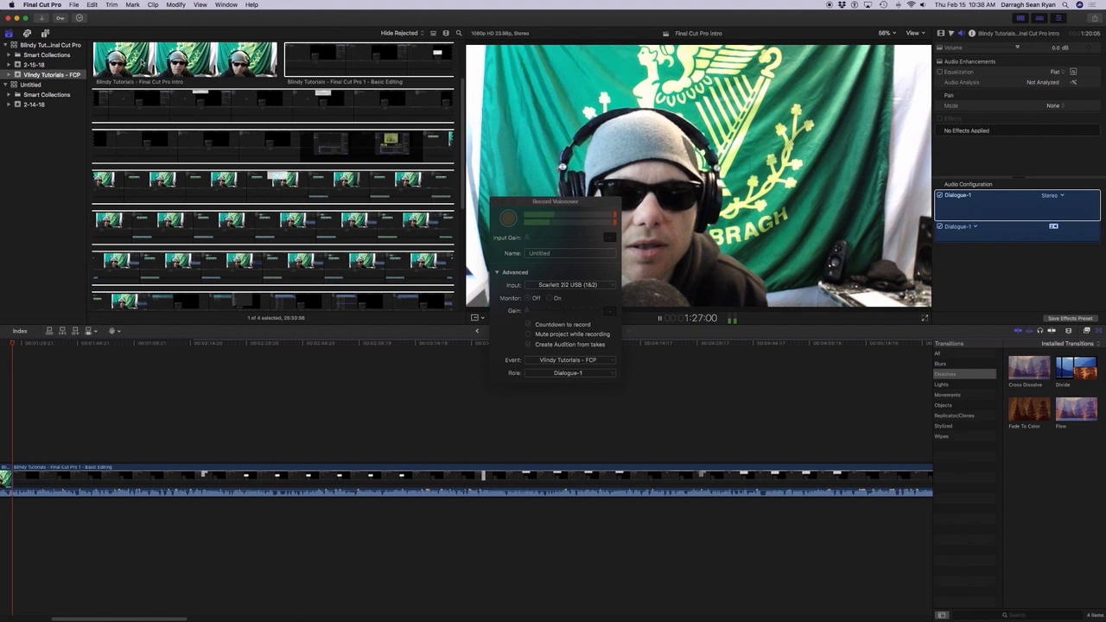
key("space")
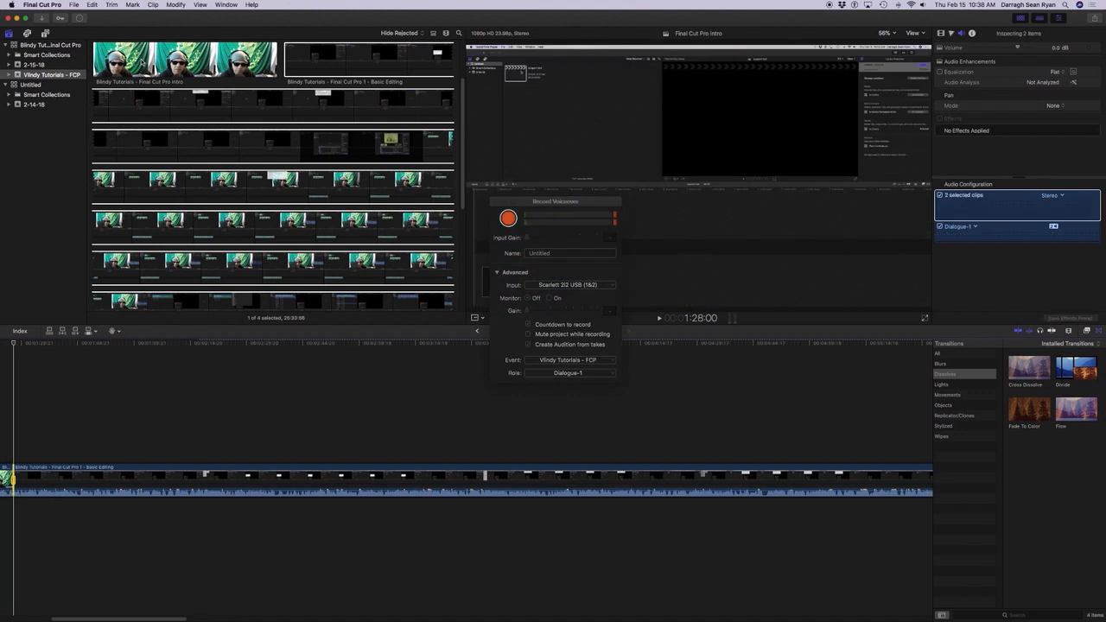
key("Left")
key("Left")
key("Left")
key("Left")
key("Left")
key("Left")
key("Left")
key("Left")
key("Left")
key("Left")
key("Left")
key("Left")
key("Left")
key("Left")
key("Left")
key("Left")
key("Left")
key("Left")
key("Left")
key("Left")
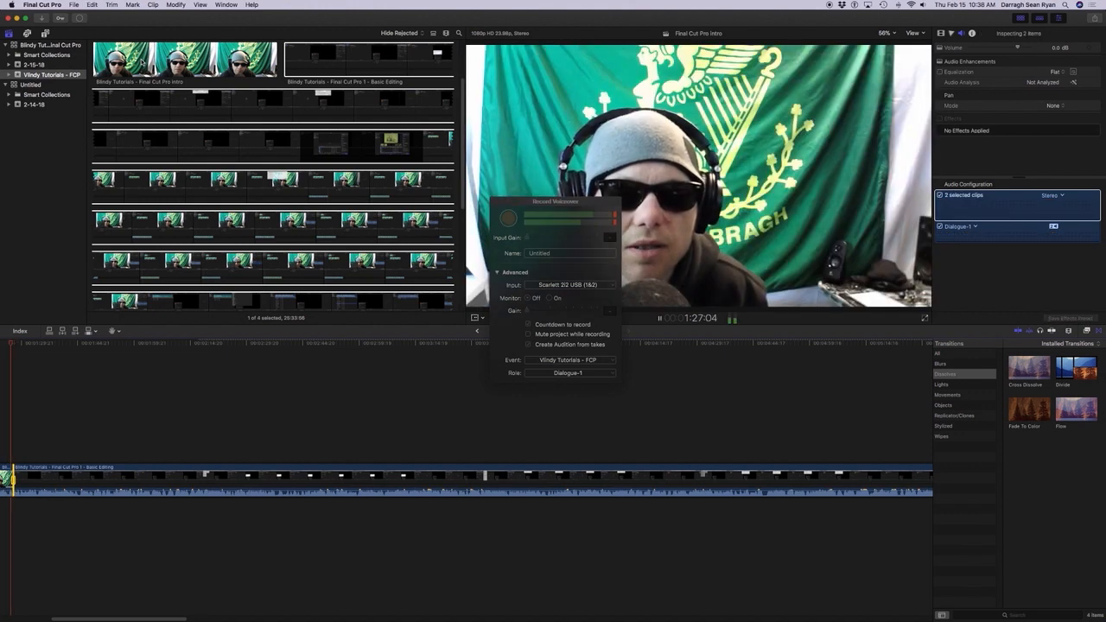
key("space")
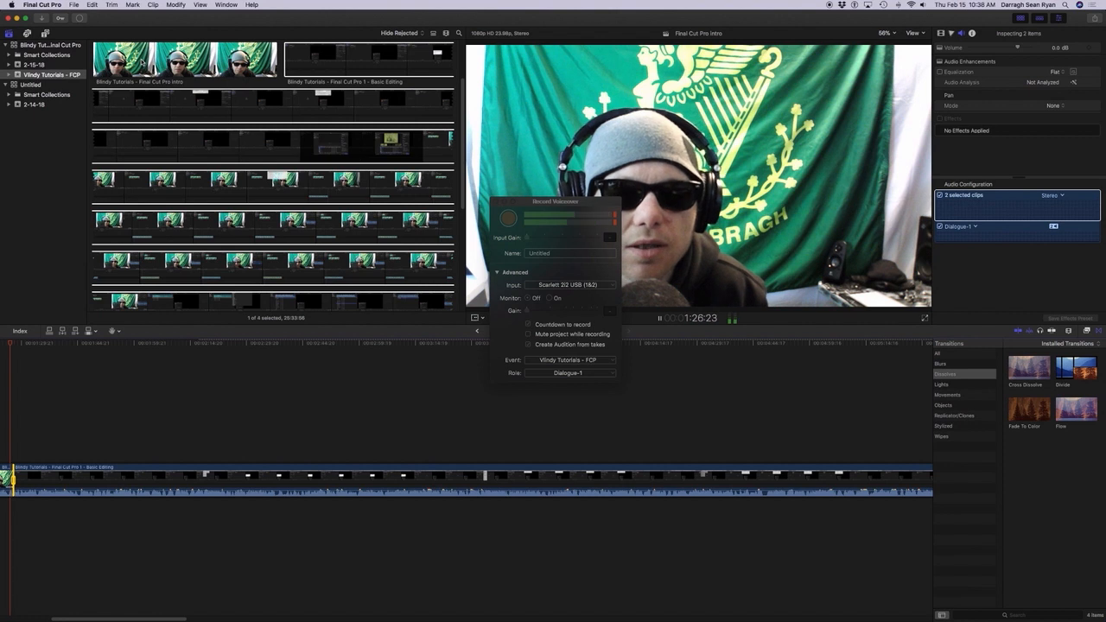
key("l")
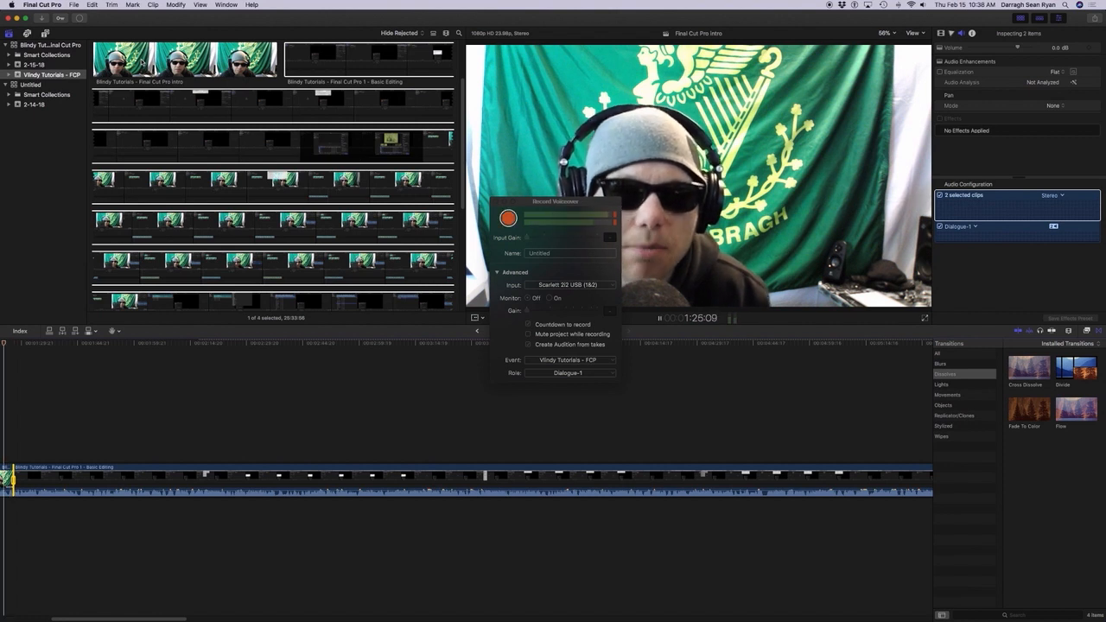
key("space")
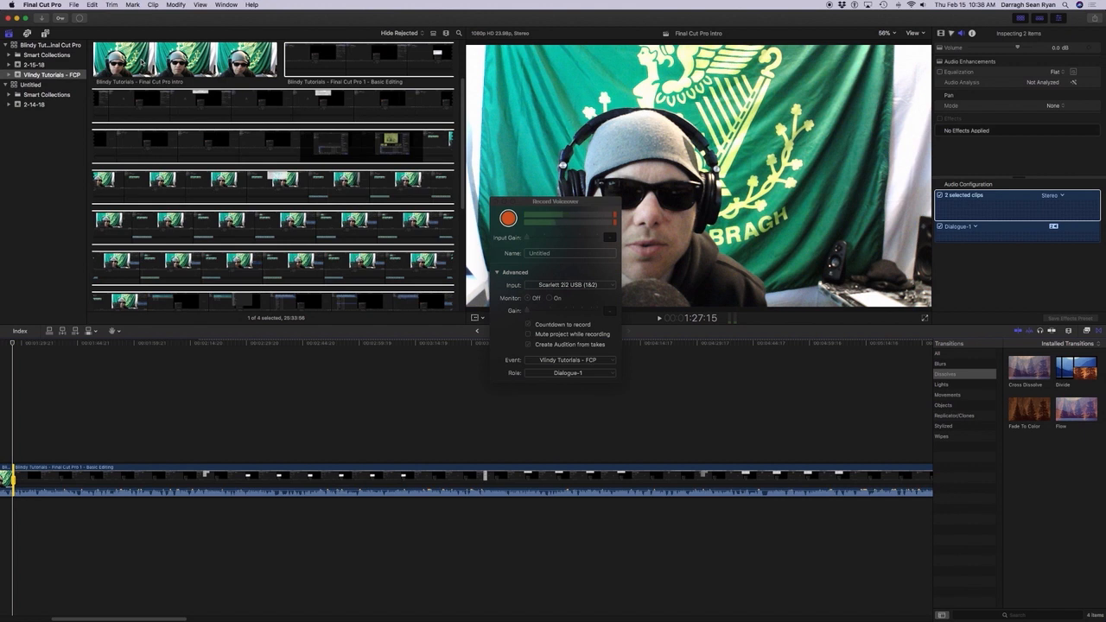
Play across the cut and add the default Cross Dissolve at the selected edit point, allowing the media to overlap.
key("space")
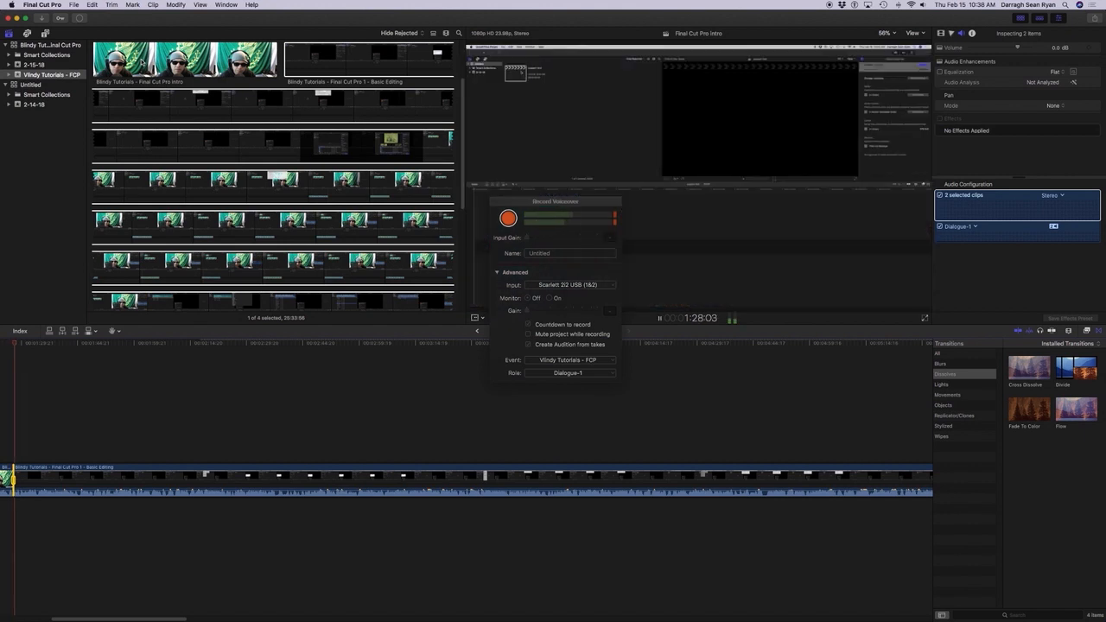
key("space")
key("super+t")
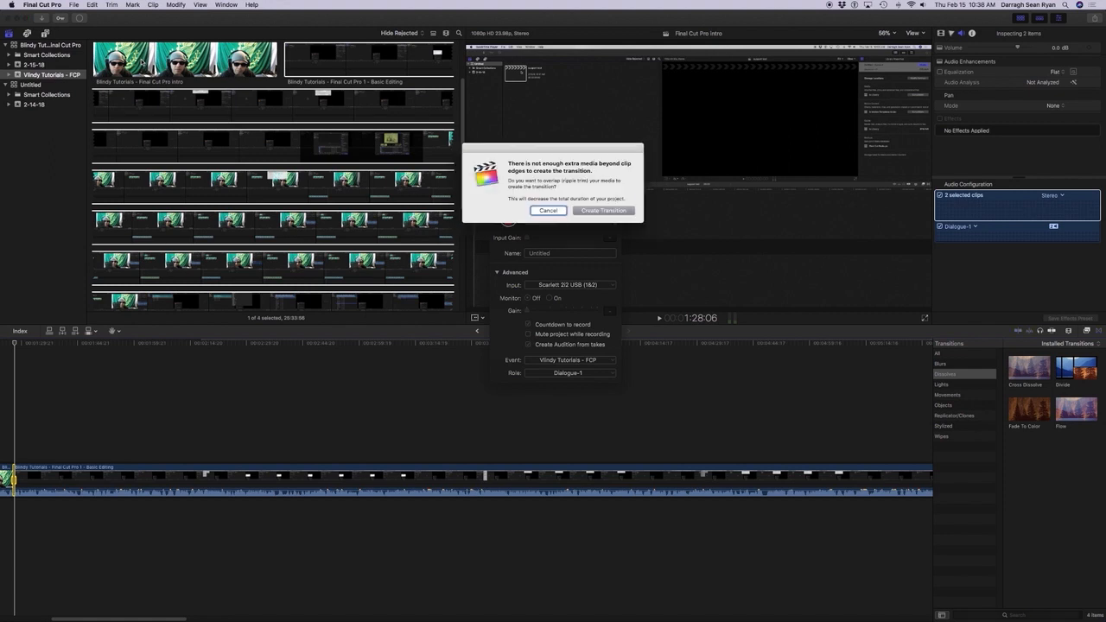
key("Return")
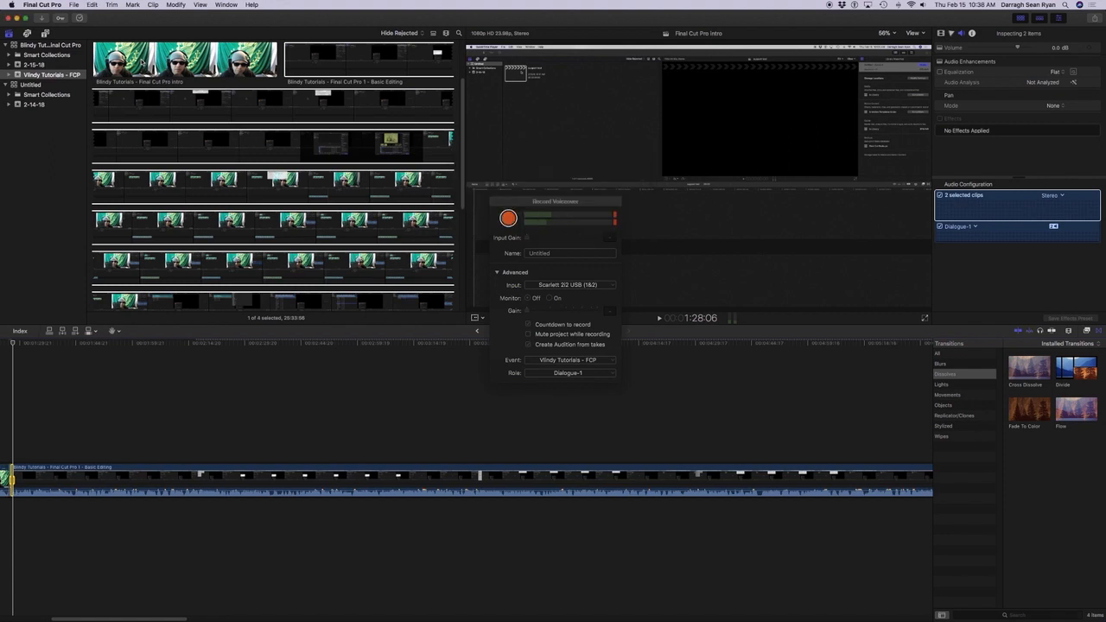
Play back across the Cross Dissolve from the end of the intro and undo the transition.
key("j")
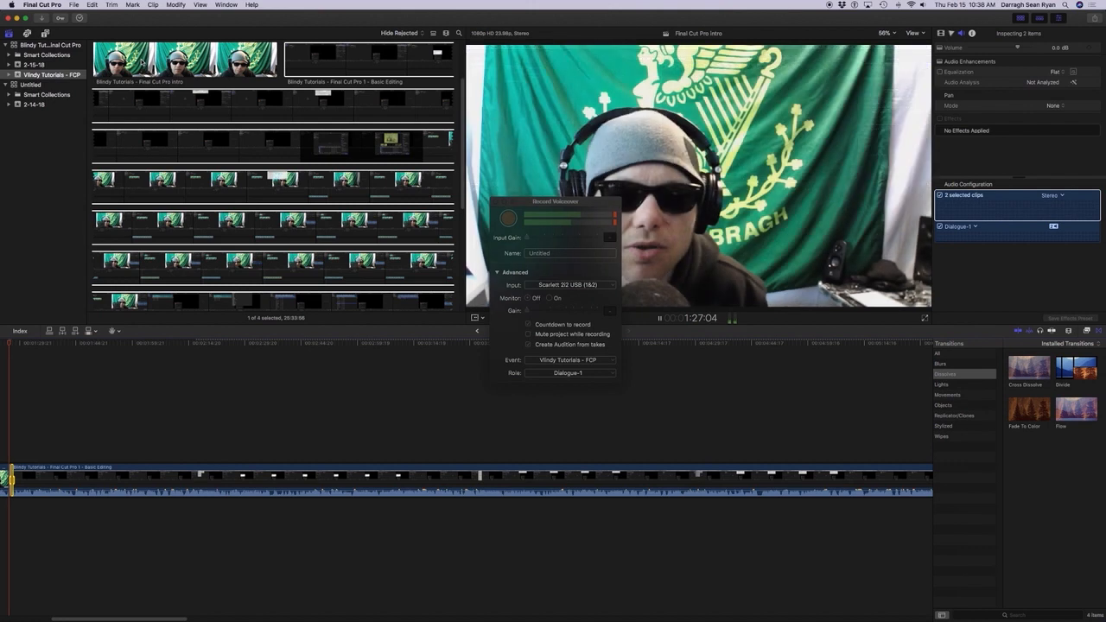
key("l")
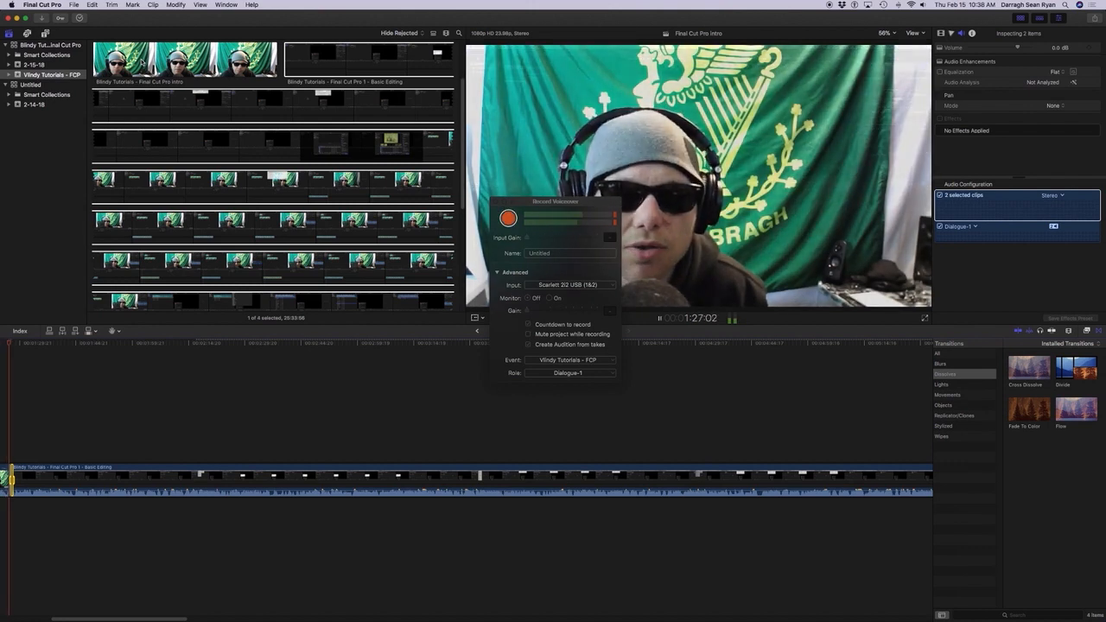
key("k")
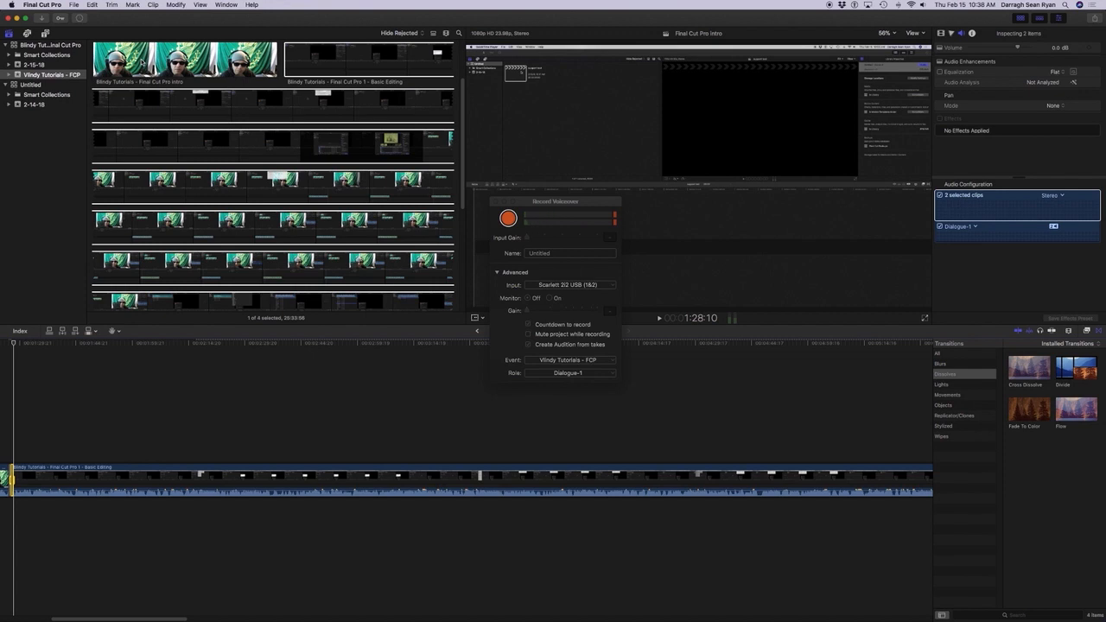
key("super+z")
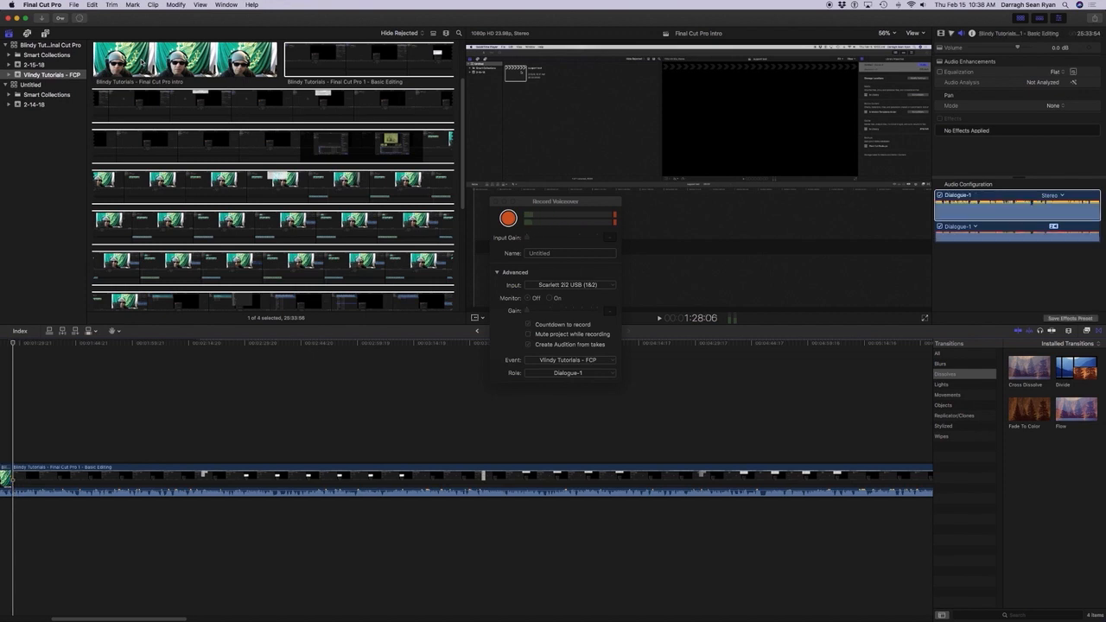
Replay the cut from the intro's last second, and play the Basic Editing clip from its start.
key("j")
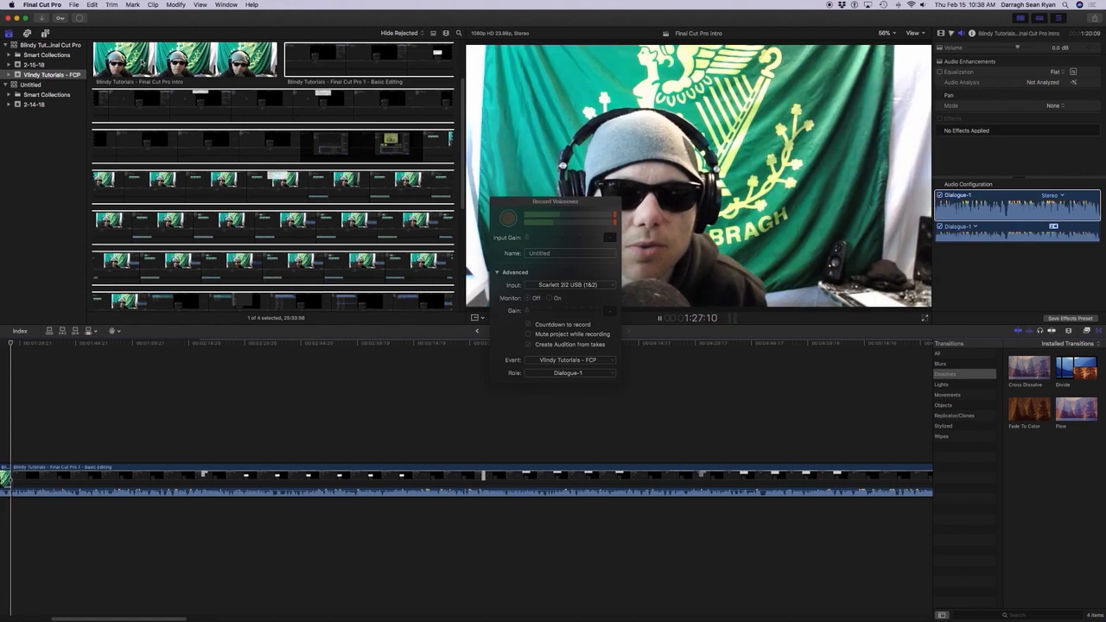
key("space")
key("space")
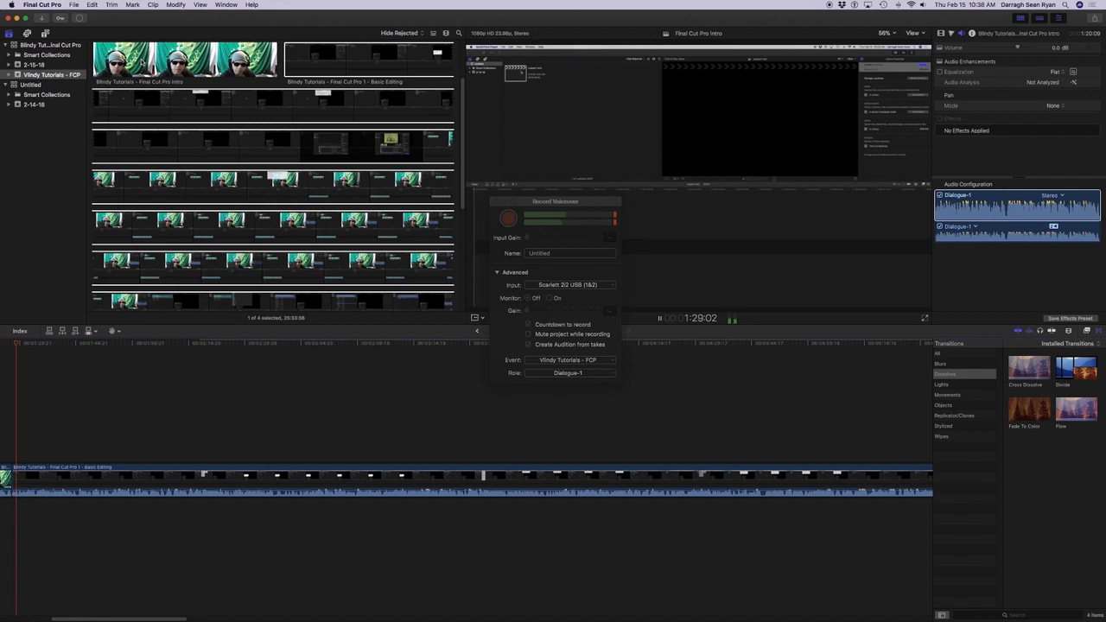
key("j")
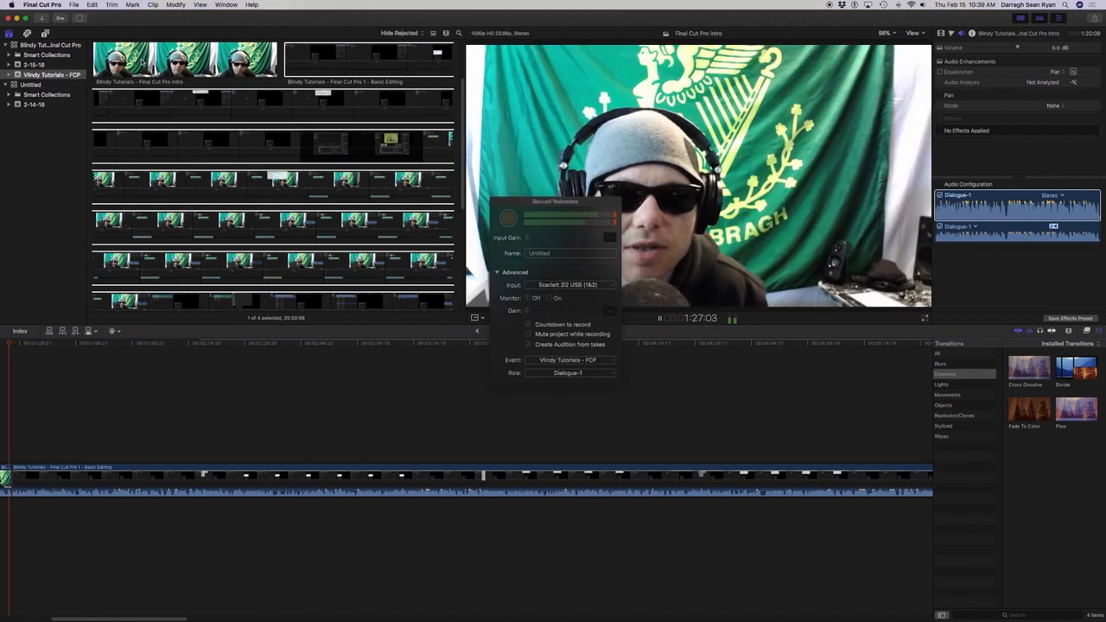
key("space")
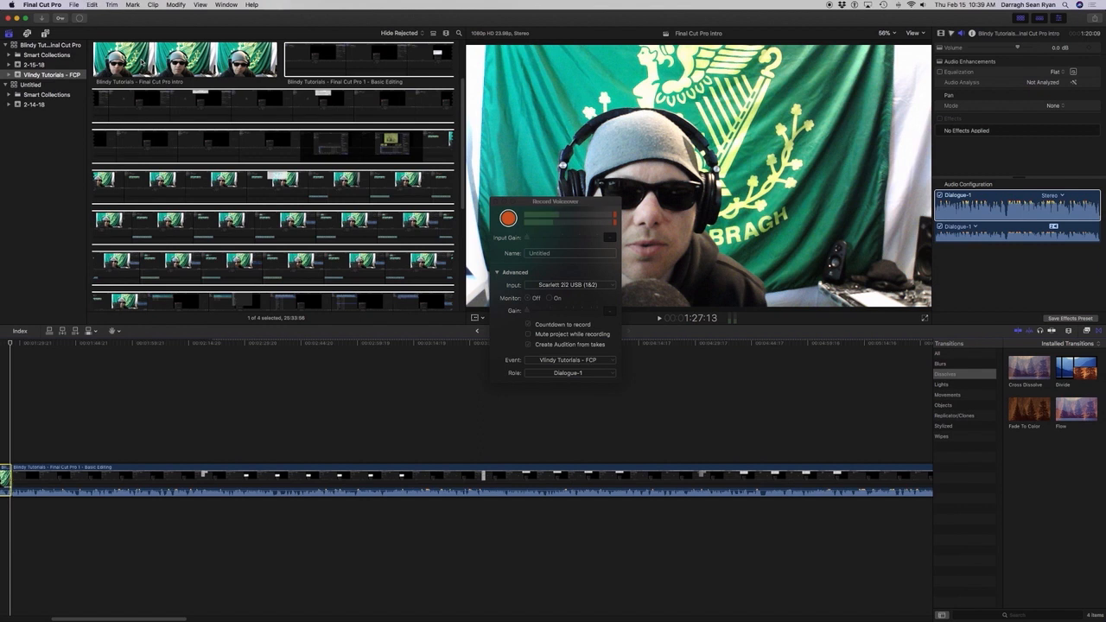
key("super+Right")
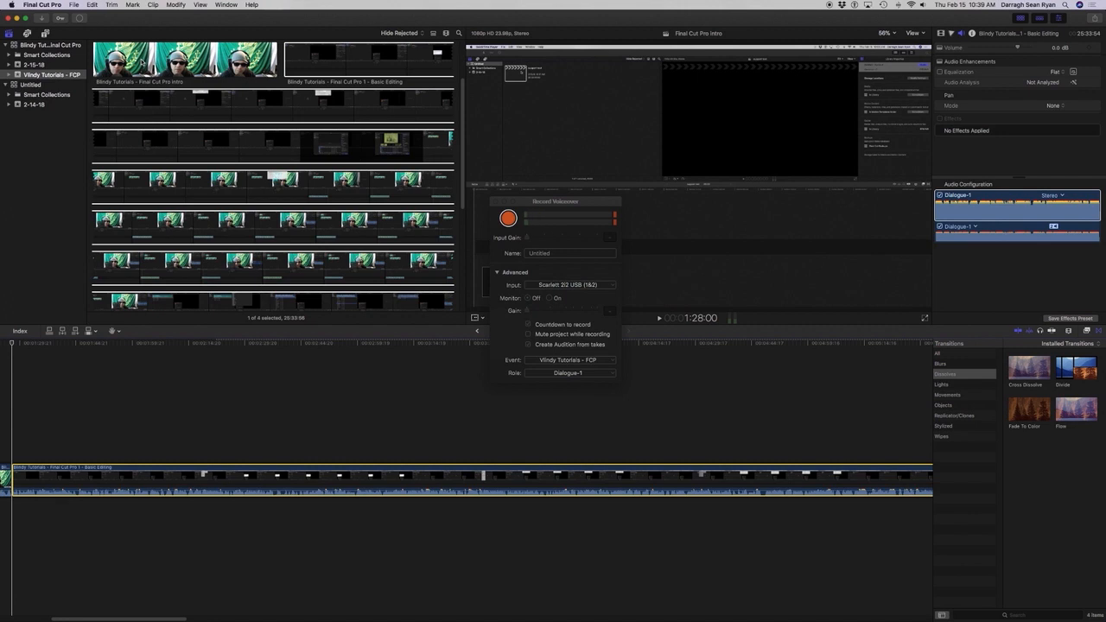
key("space")
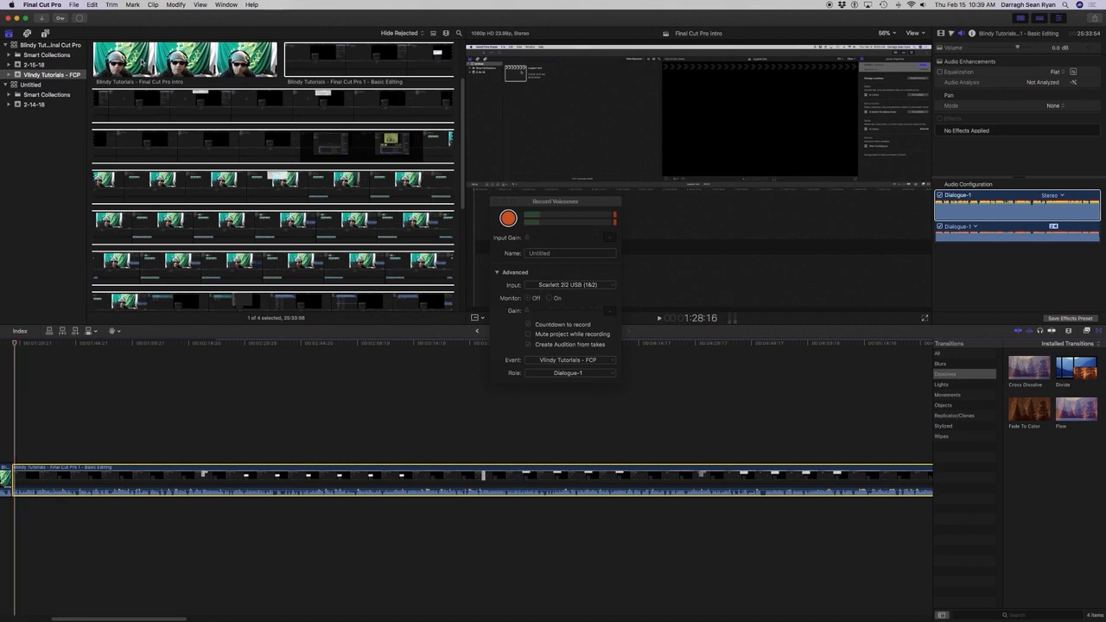
Return to the start of the Basic Editing clip and add the default Cross Dissolve to that clip, allowing the media to overlap.
key("Up")
key("Up")
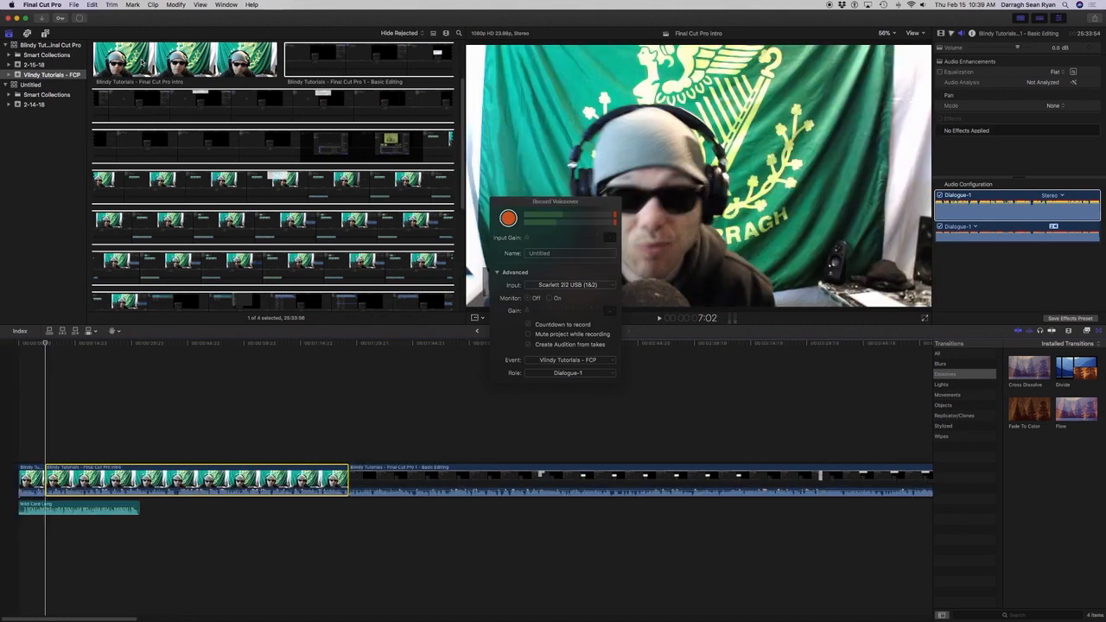
key("space")
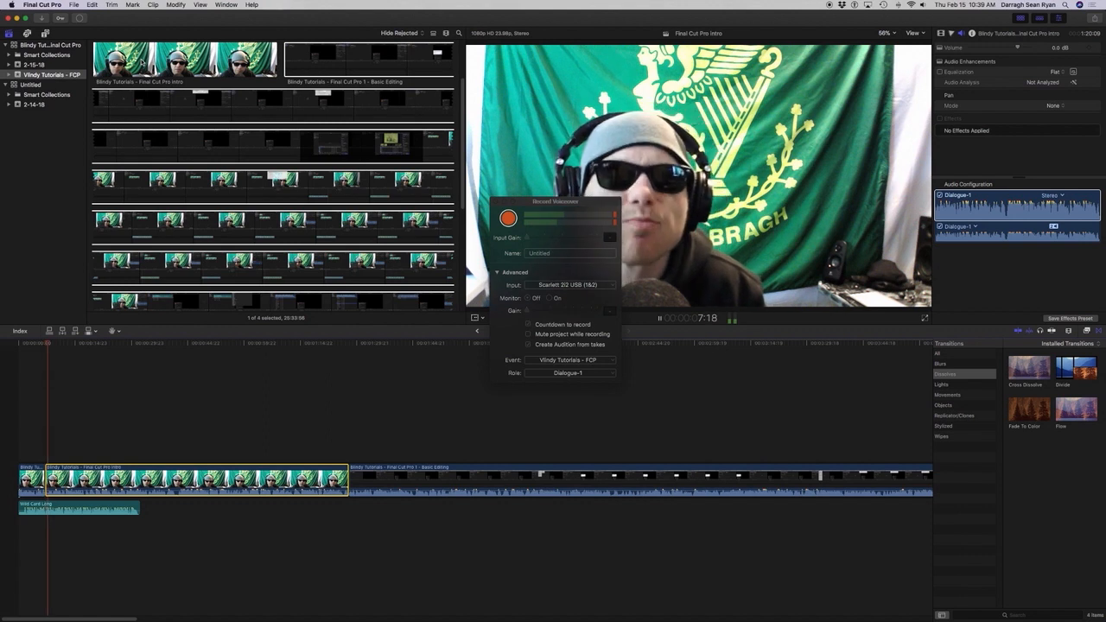
key("Down")
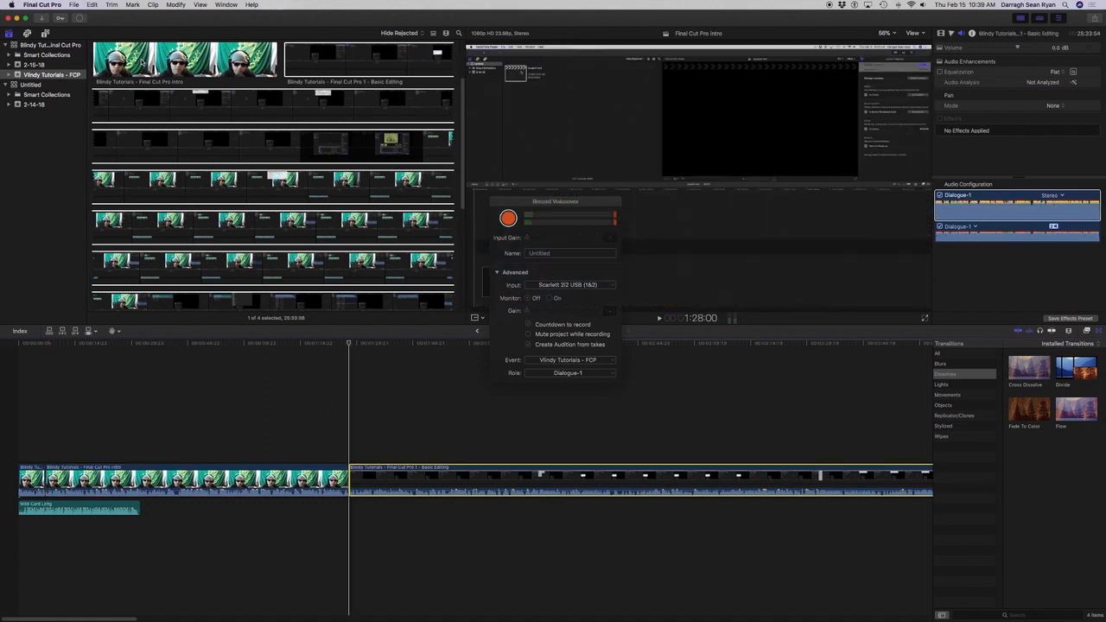
key("super+t")
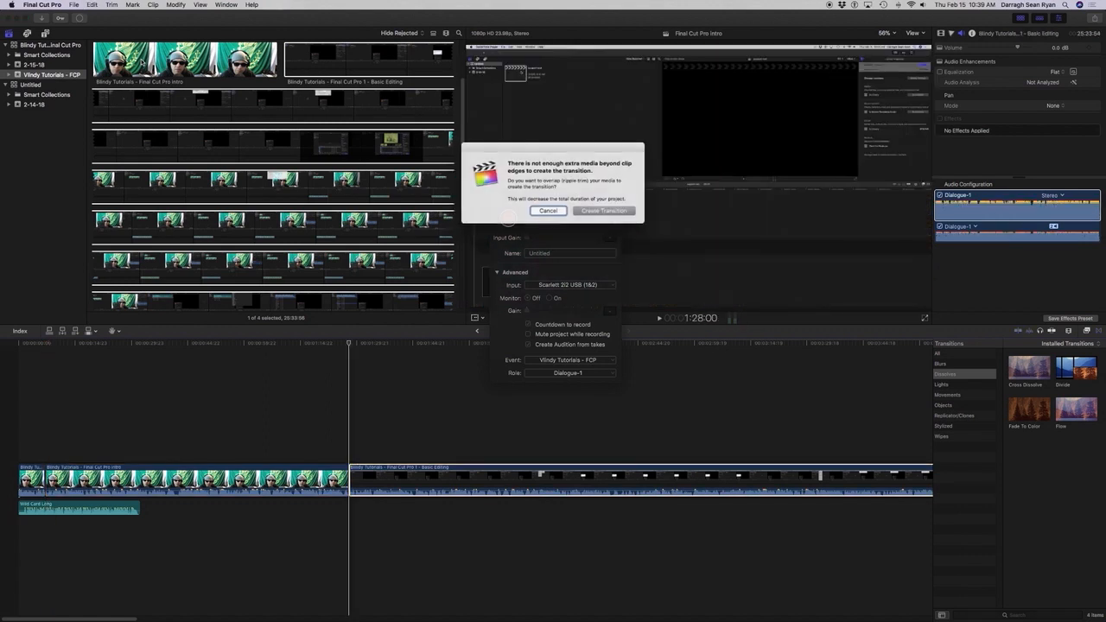
key("Return")
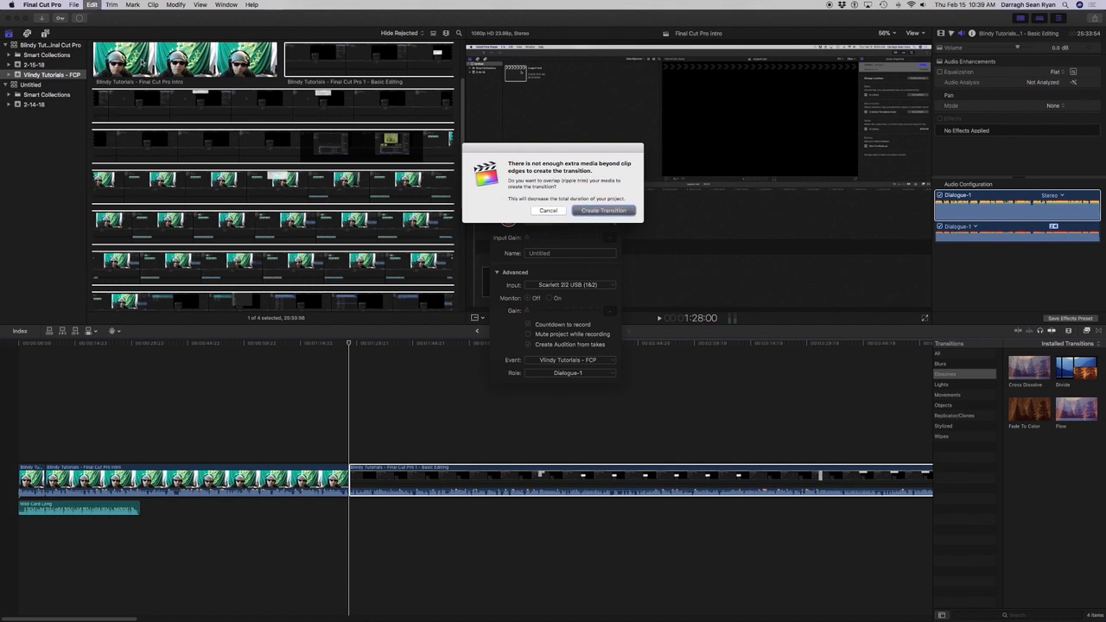
Play around the join to preview the Cross Dissolve, and undo the transition.
key("shift+slash")
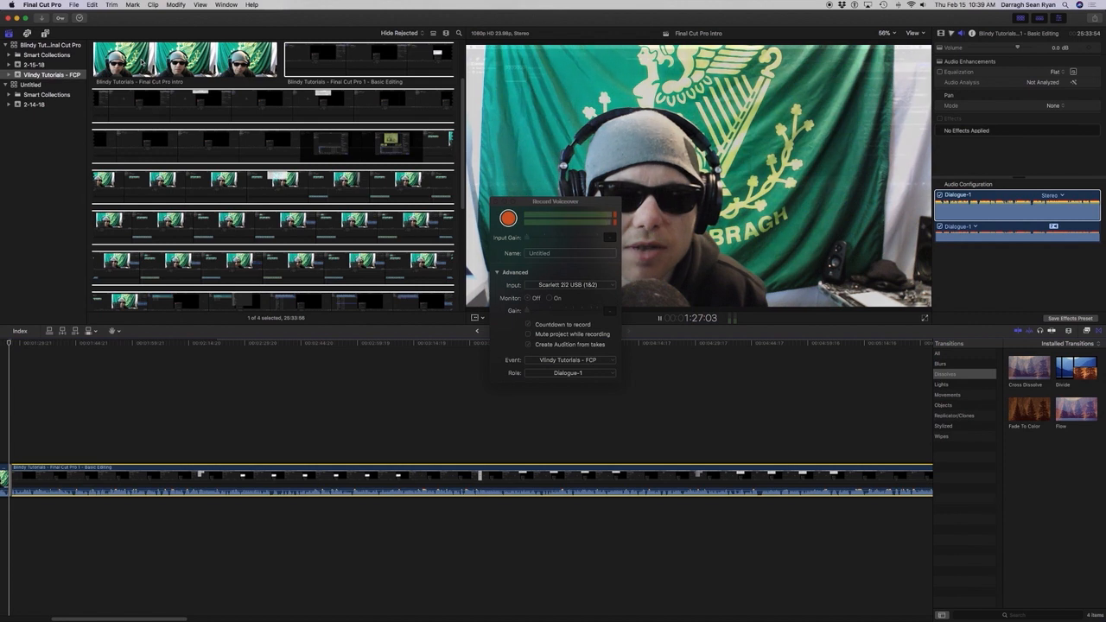
key("space")
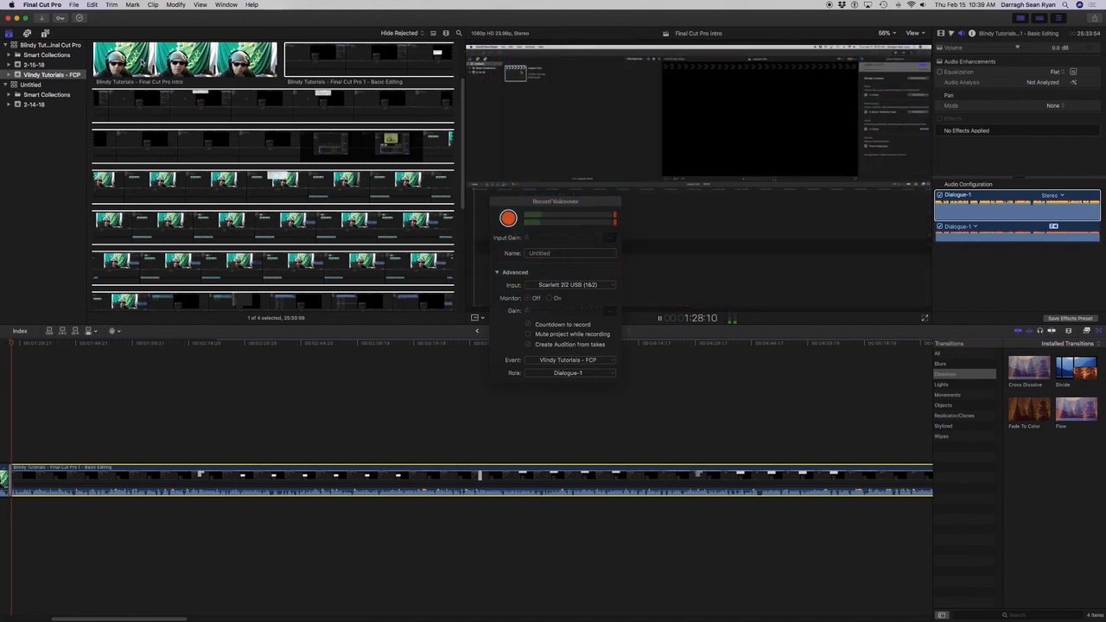
key("space")
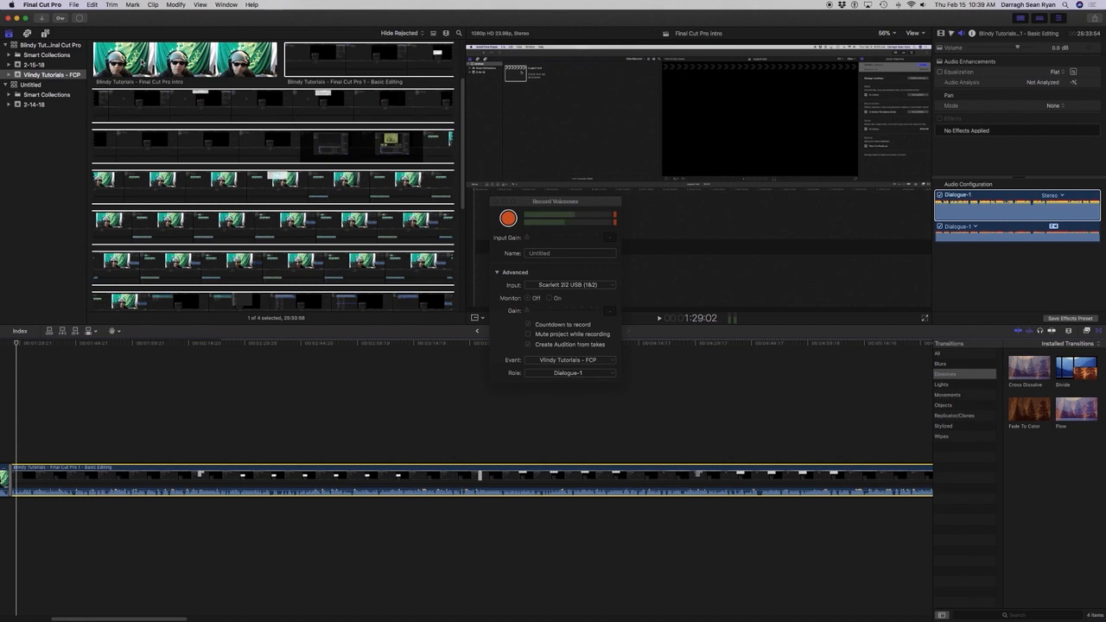
key("super+z")
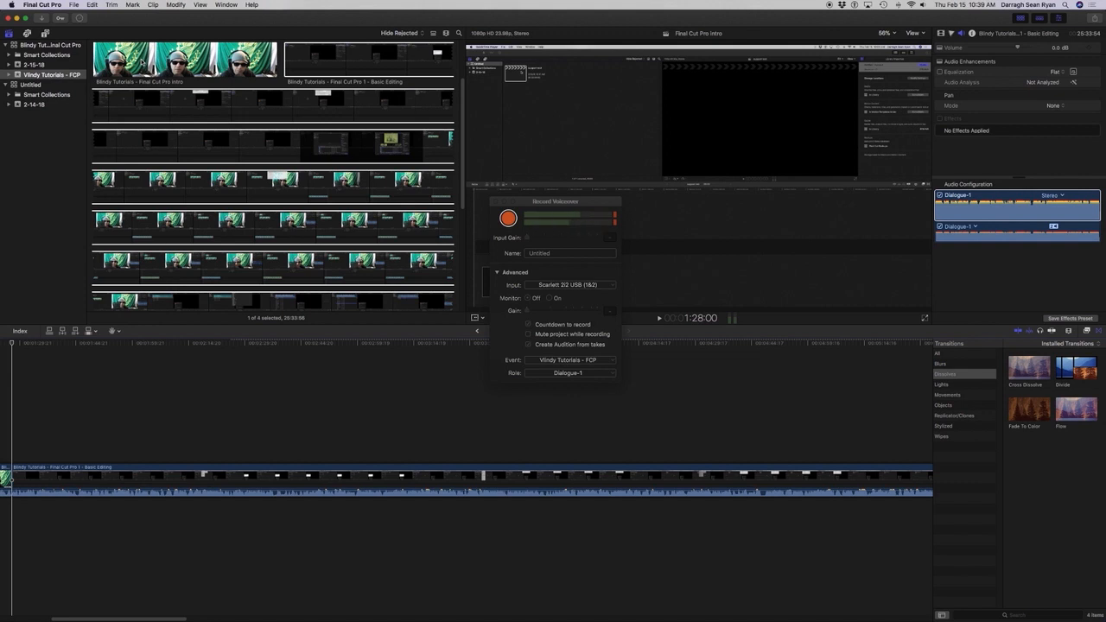
Replay the intro's last moments, step frame by frame around the cut, and remove a few frames at the join with the Basic Editing clip.
key("space")
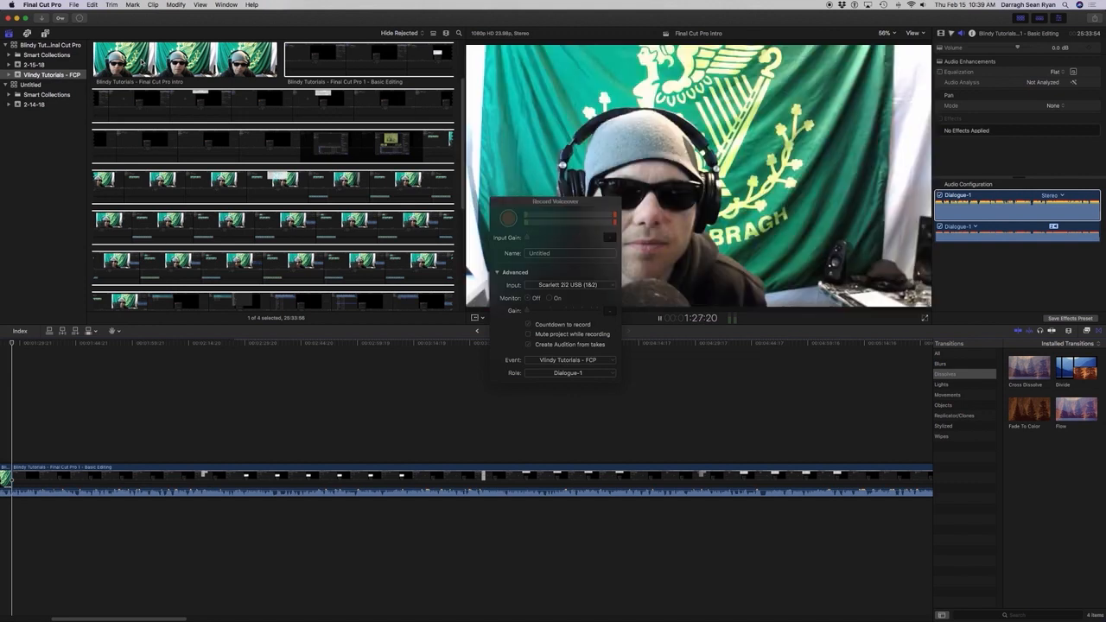
key("Left")
key("Left")
key("Left")
key("Left")
key("Left")
key("Left")
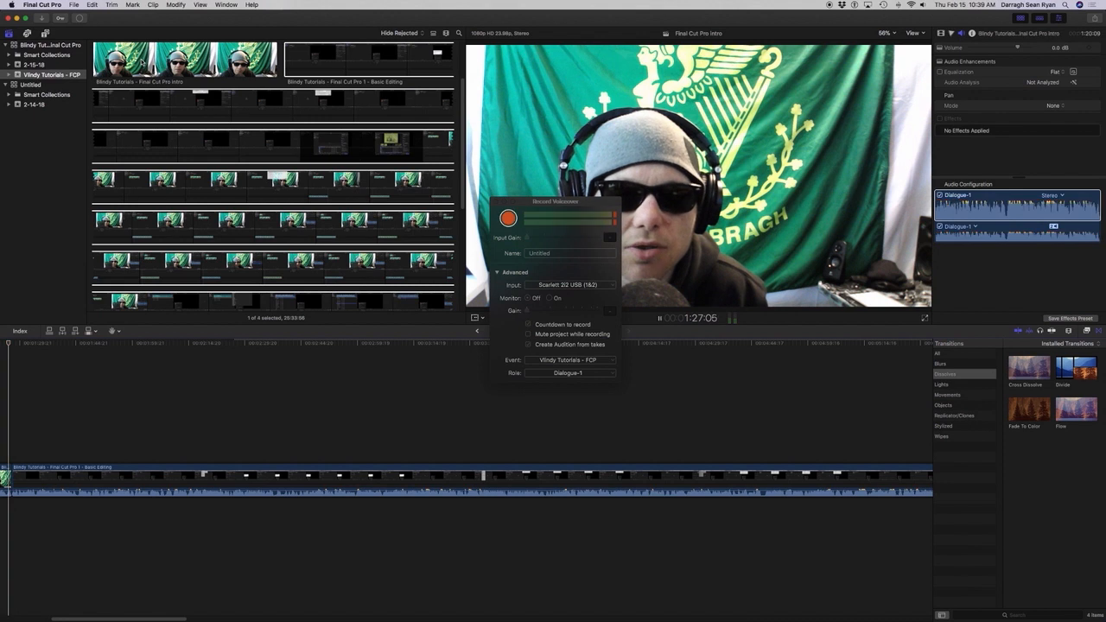
key("Down")
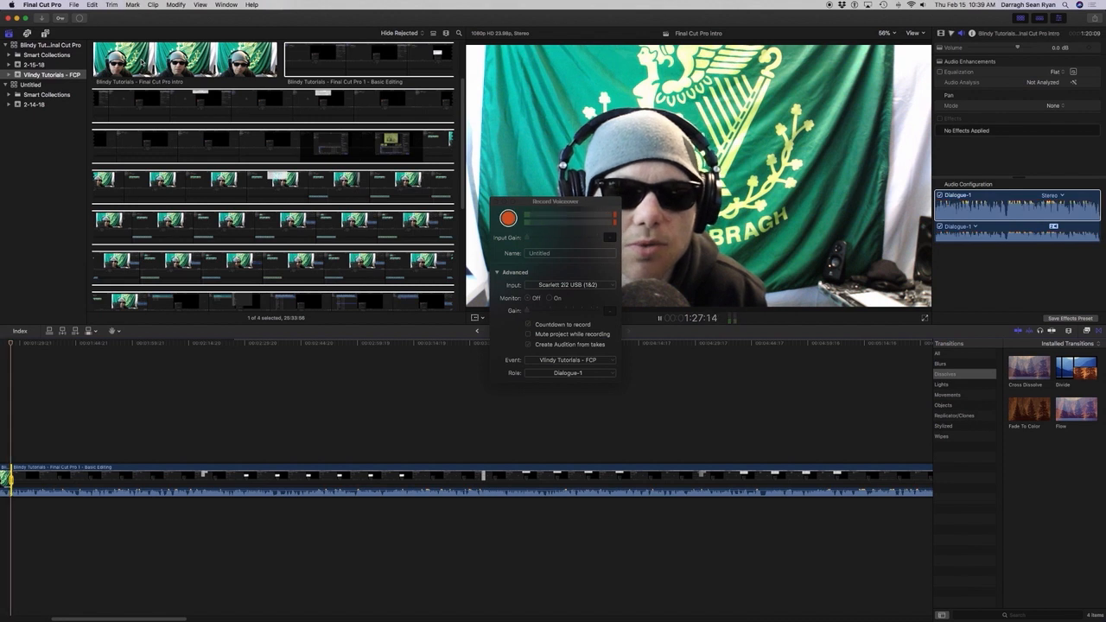
key("Right")
key("Right")
key("Right")
key("Right")
key("Right")
key("Right")
key("Right")
key("o")
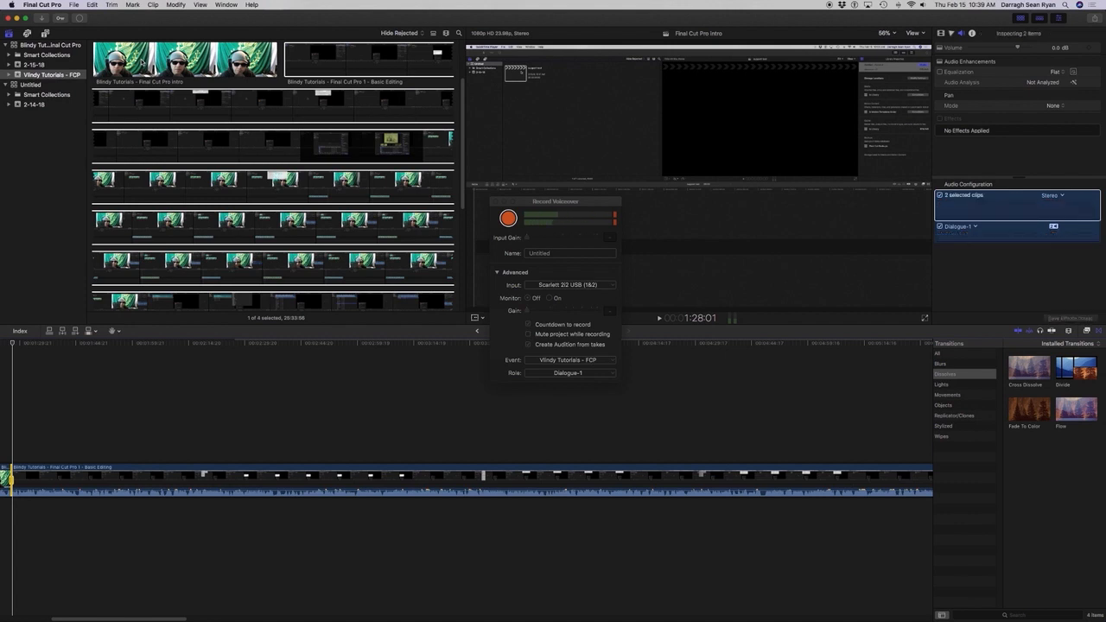
key("Delete")
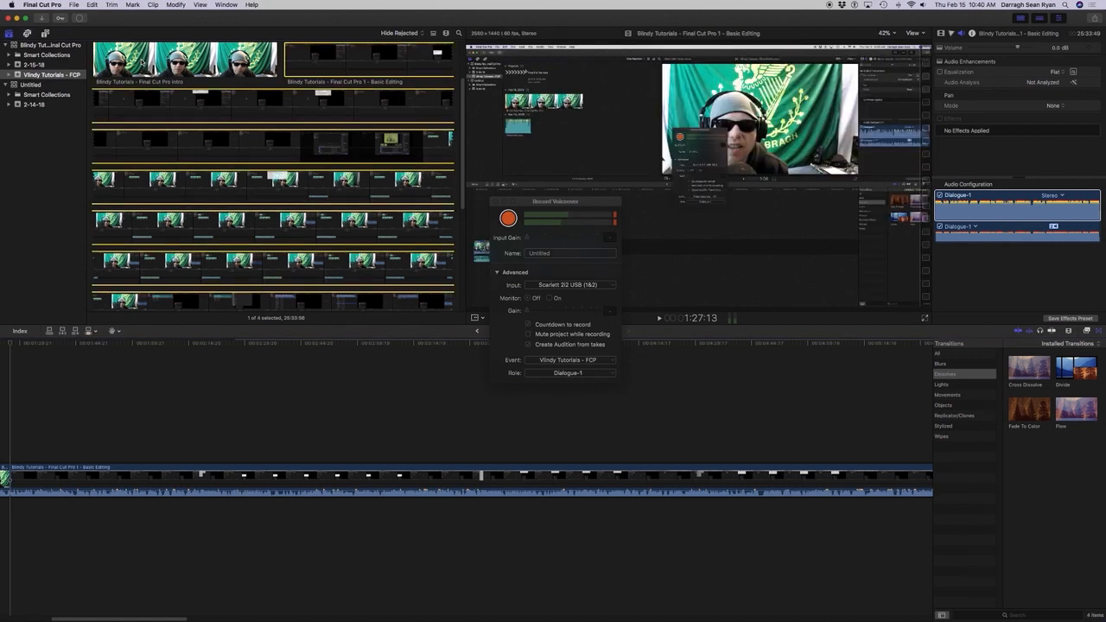
Show the Sound Effects library in the browser and clear the "wild card" search.
key("shift+super+1")
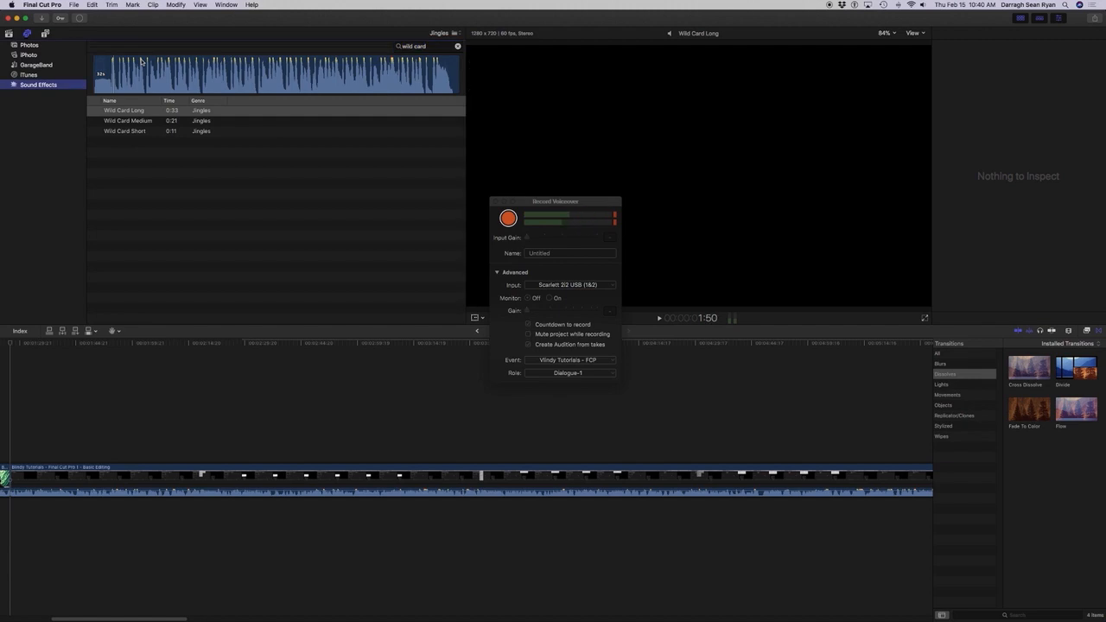
key("Tab")
key("Tab")
key("shift+Tab")
key("BackSpace")
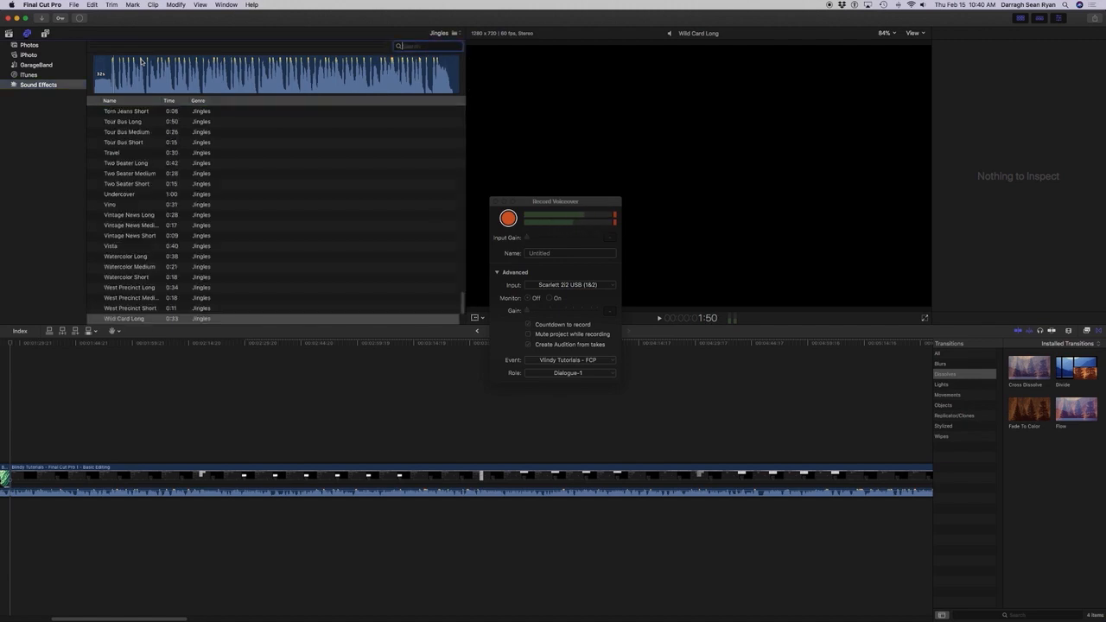
Look through the available sound categories, from the iLife groups after Jingles to the last Final Cut Pro Sound Effects group.
key("shift+Tab")
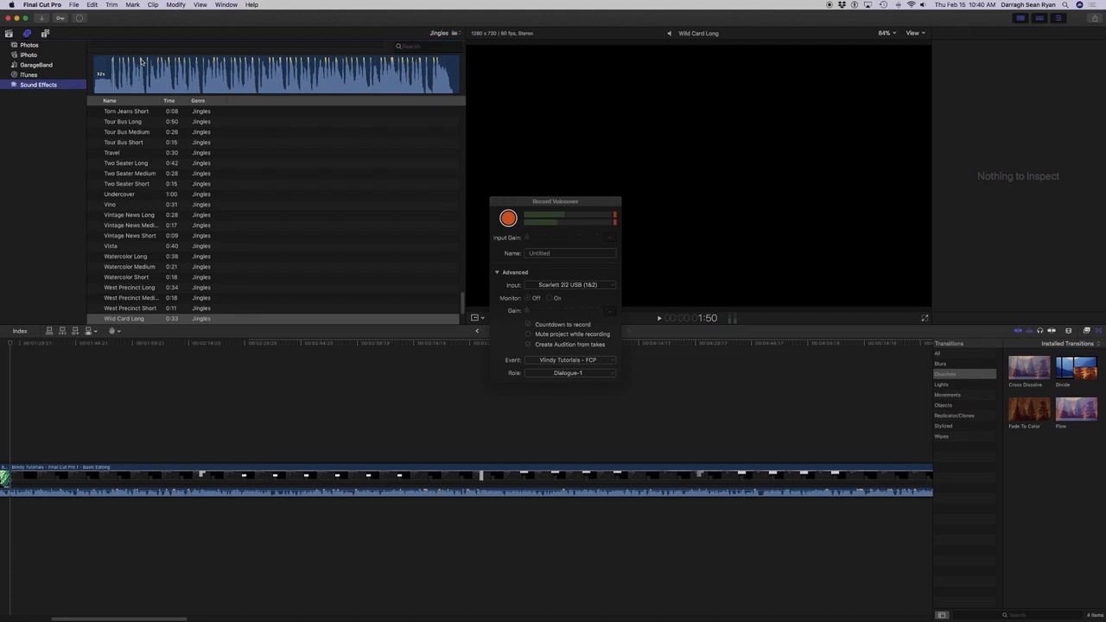
key("shift+Tab")
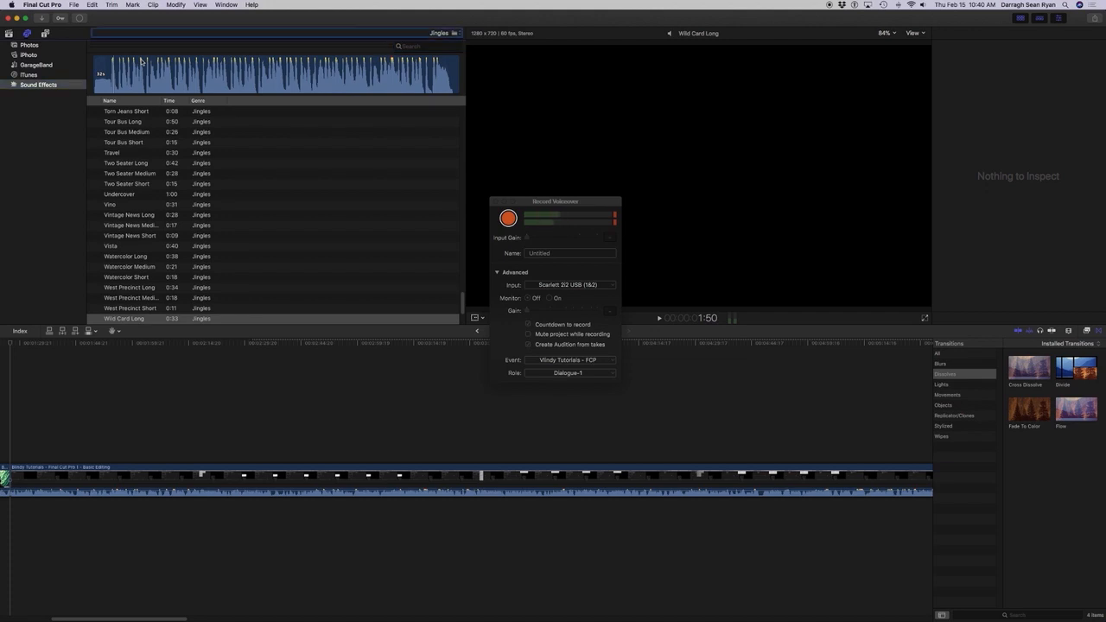
key("space")
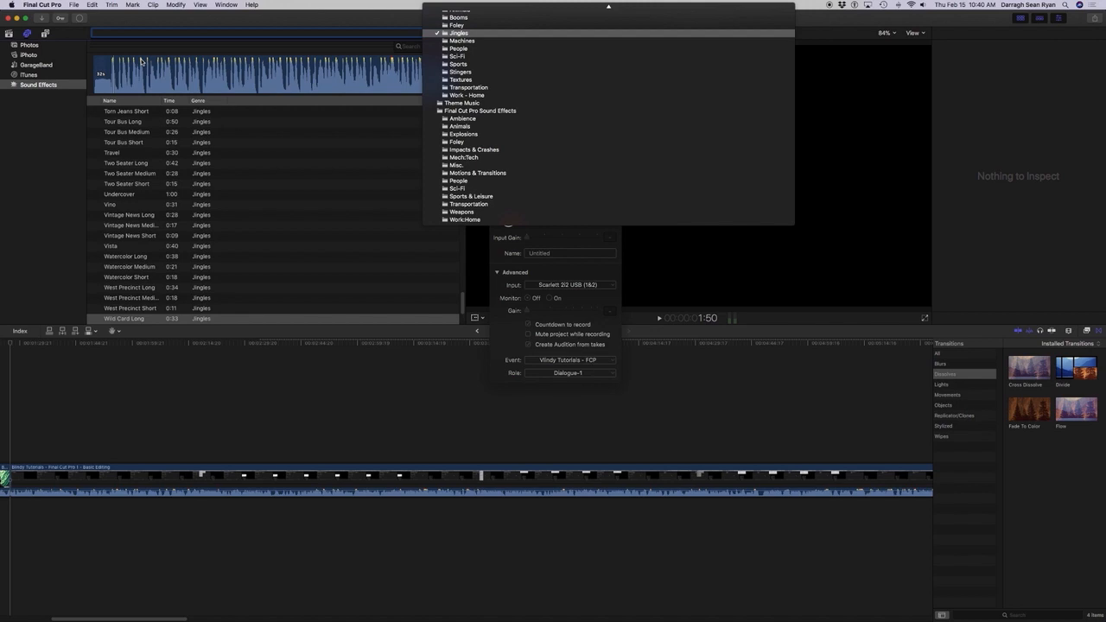
key("Down")
key("Down")
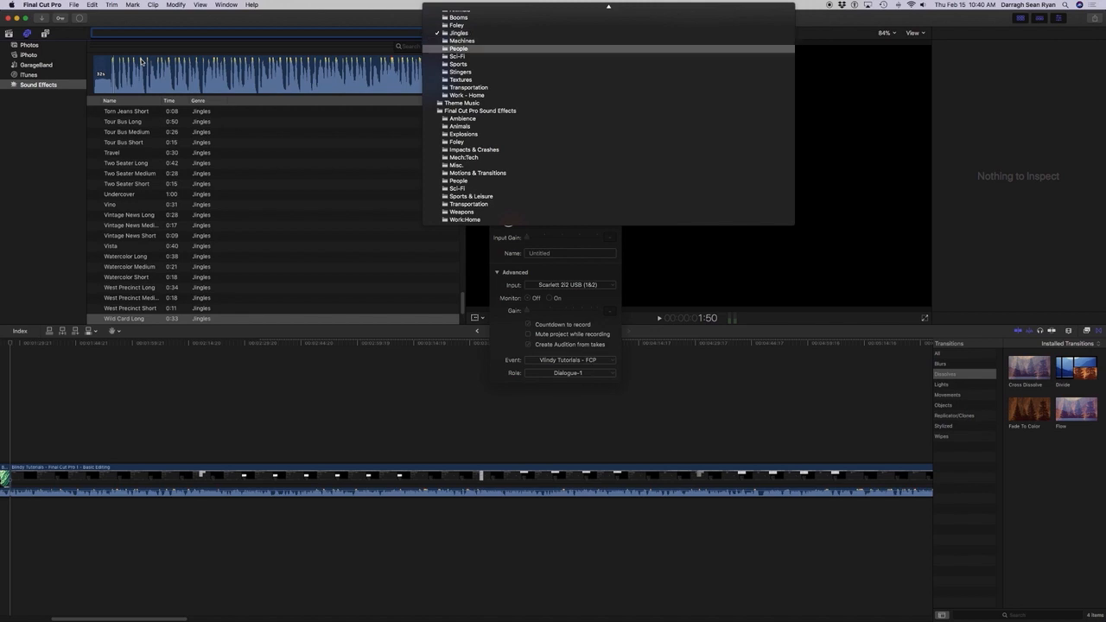
key("Down")
key("Down")
key("Down")
key("Down")
key("Down")
key("Down")
key("Down")
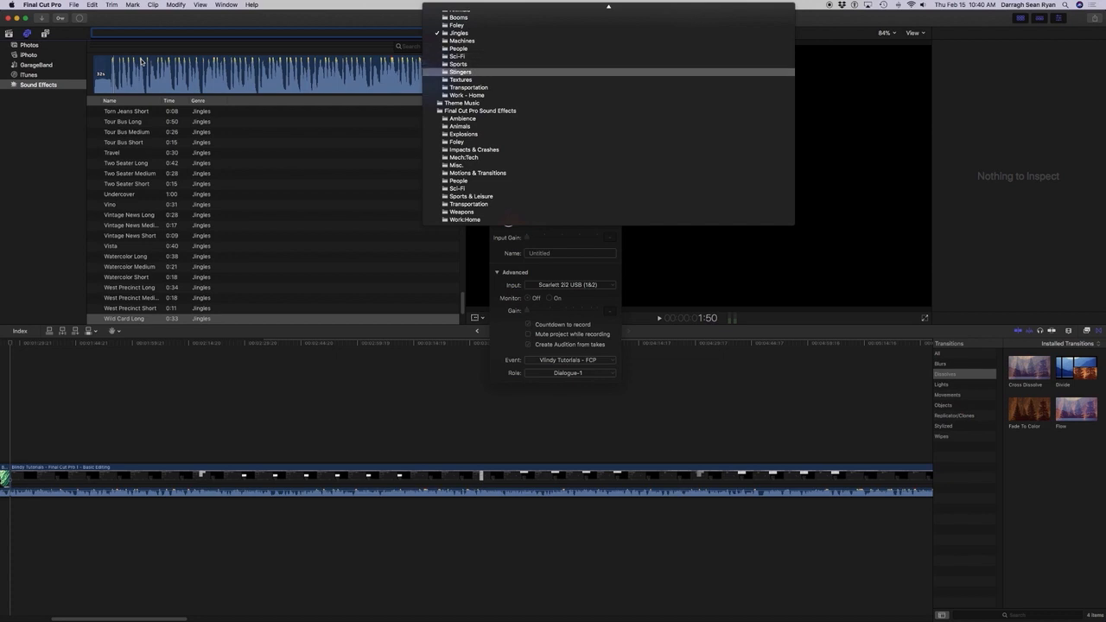
key("Down")
key("Down")
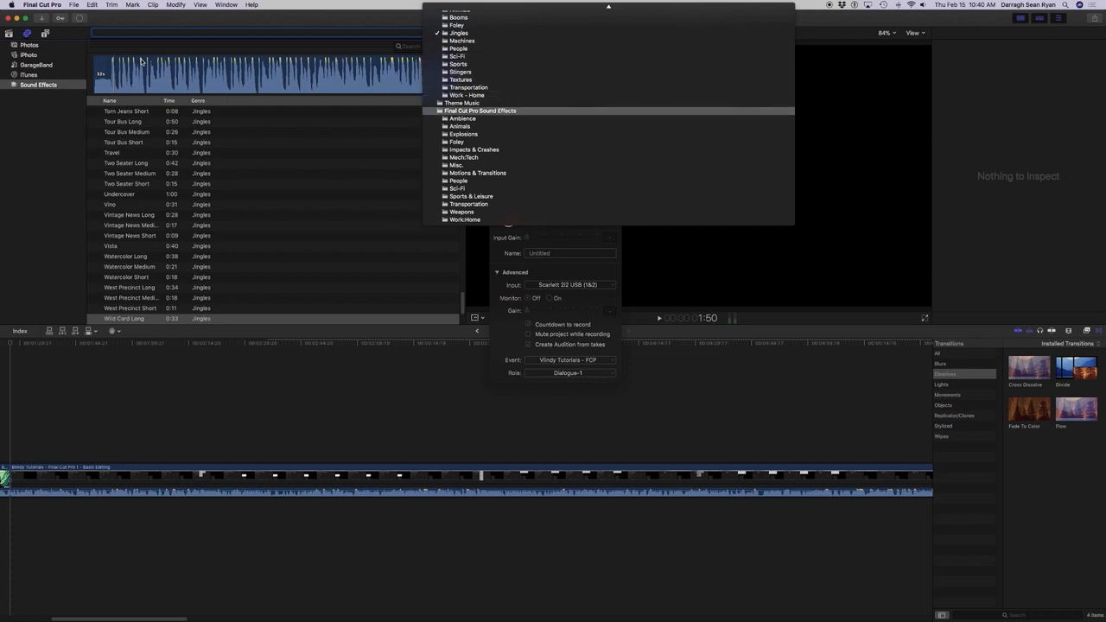
key("Down")
key("Down")
key("Down")
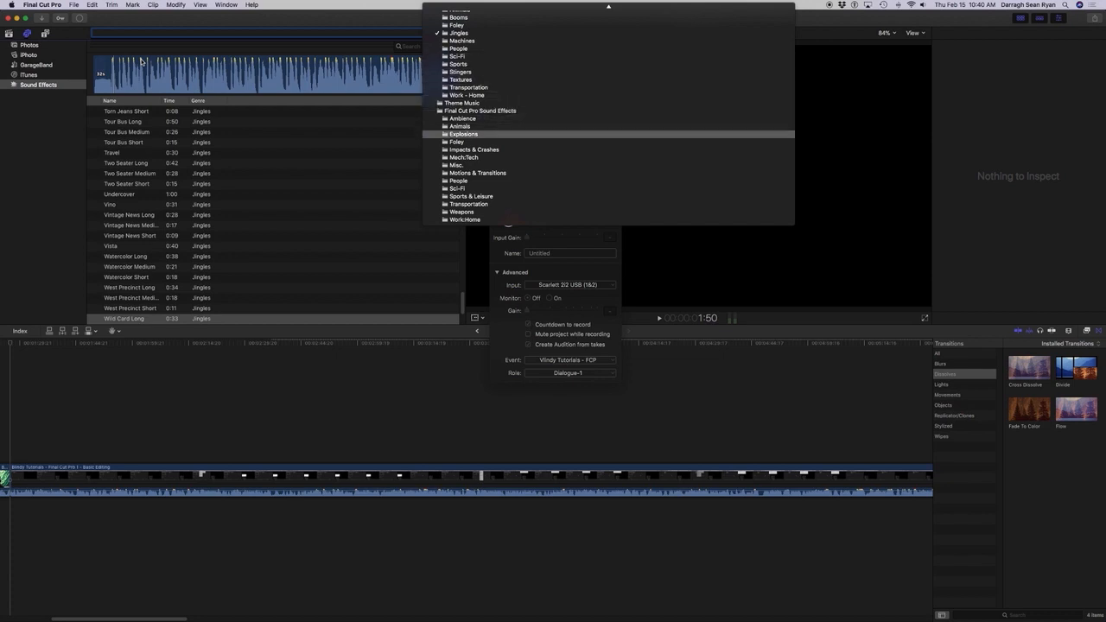
key("Down")
key("Down")
key("Down")
key("Down")
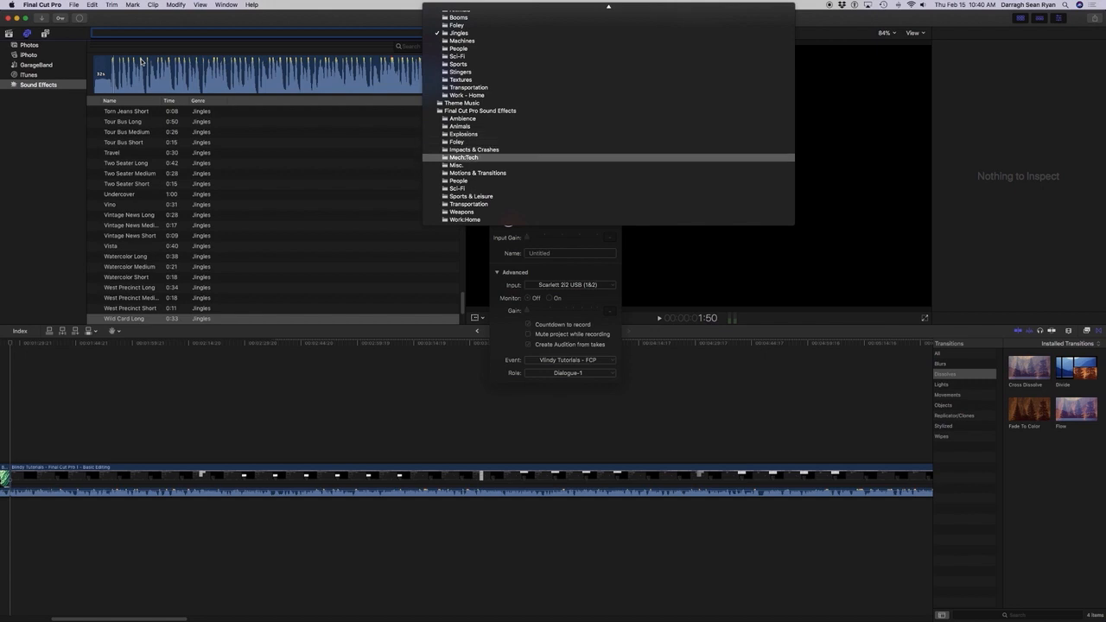
key("Down")
key("Down")
key("Down")
key("Down")
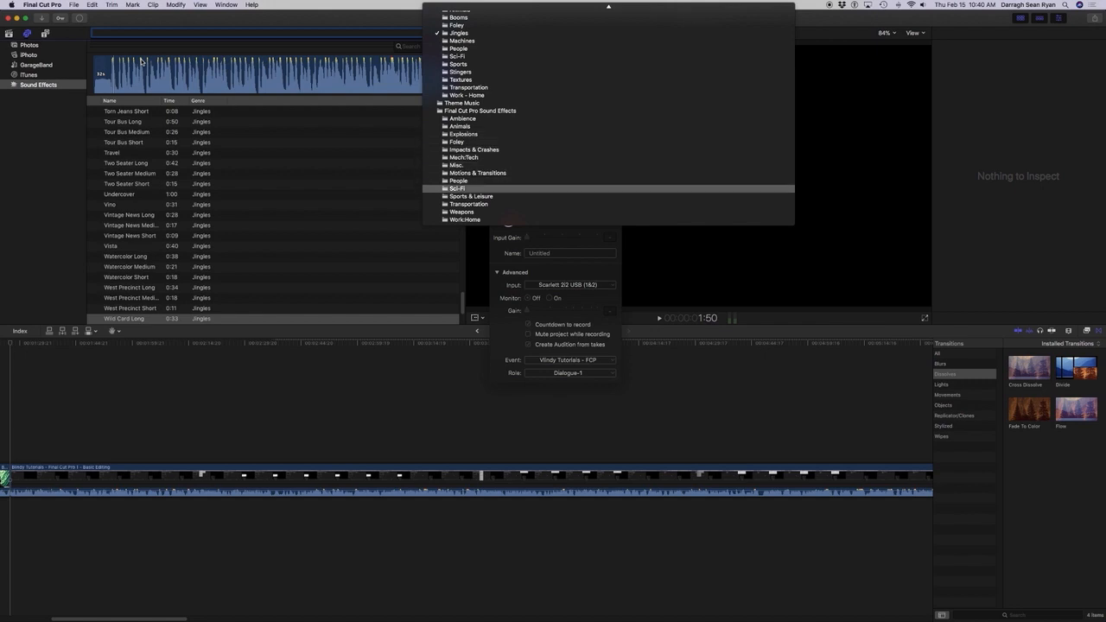
key("Down")
key("Down")
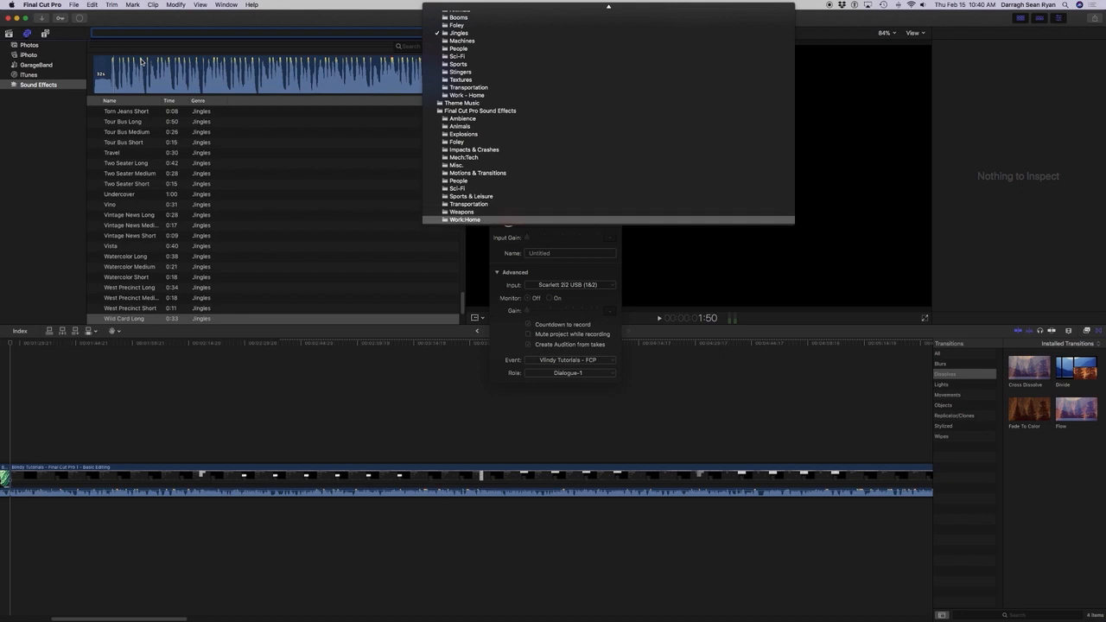
Review the iLife categories around Jingles and switch the audio library to the Sound Effects category.
key("Down")
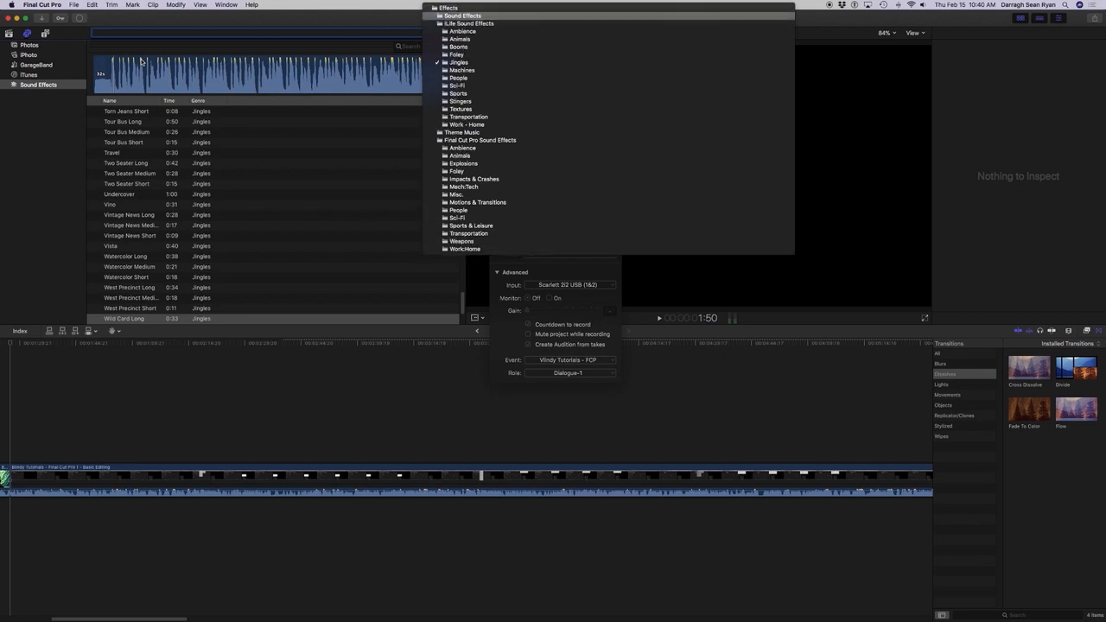
key("Down")
key("Down")
key("Down")
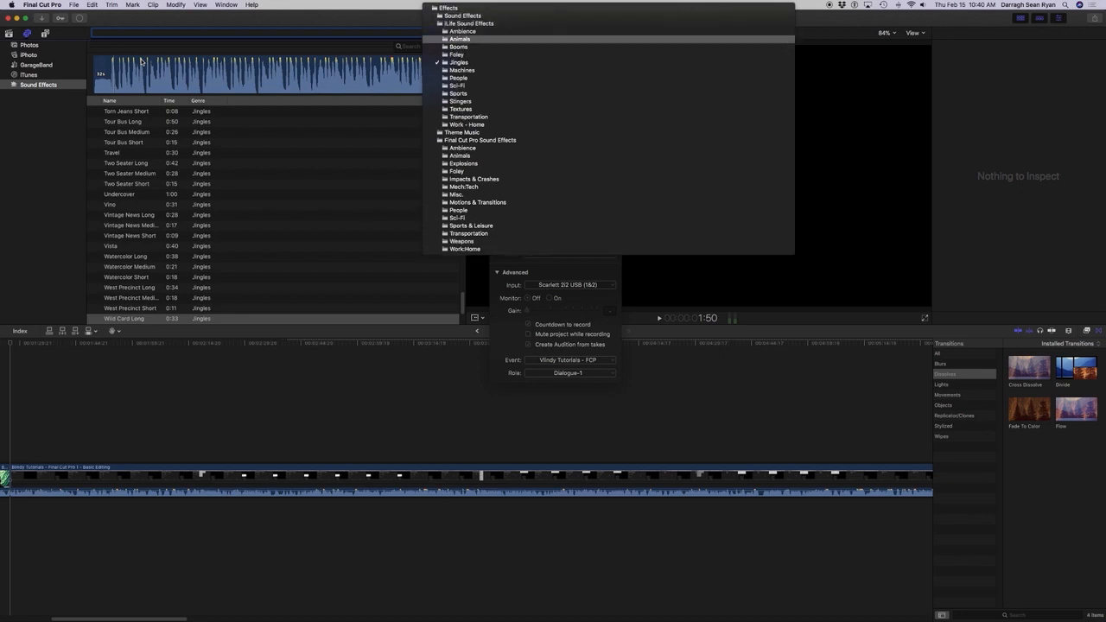
key("Up")
key("Up")
key("Up")
key("Up")
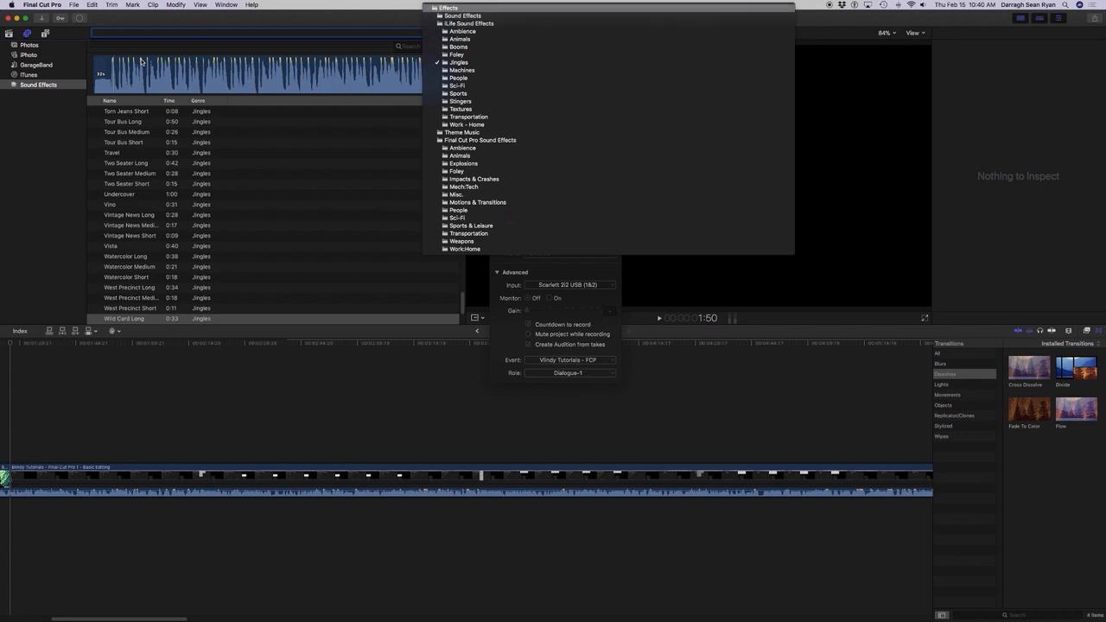
key("Up")
key("Down")
key("Down")
key("Down")
key("Down")
key("Down")
key("Down")
key("Down")
key("Down")
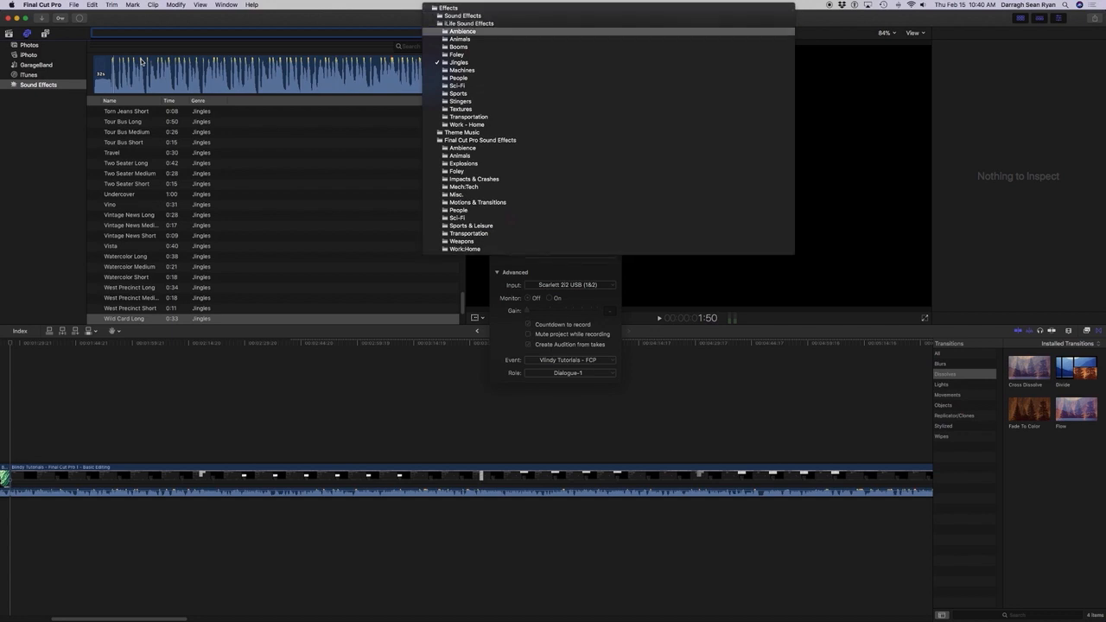
key("Up")
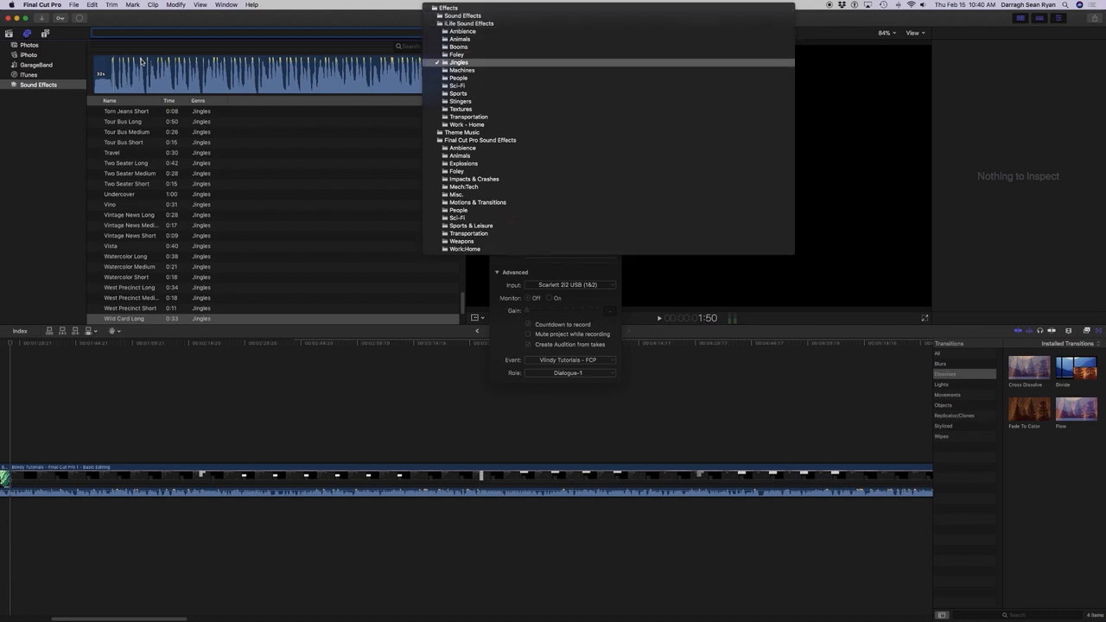
key("Down")
key("Down")
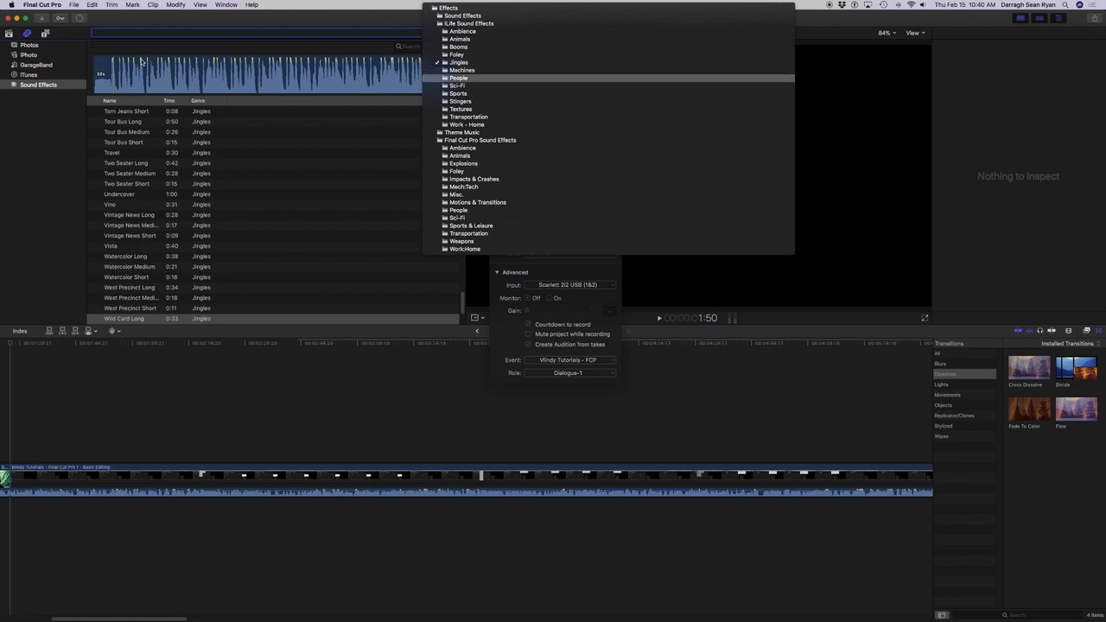
key("Up")
key("Up")
key("Up")
key("Up")
key("Up")
key("Up")
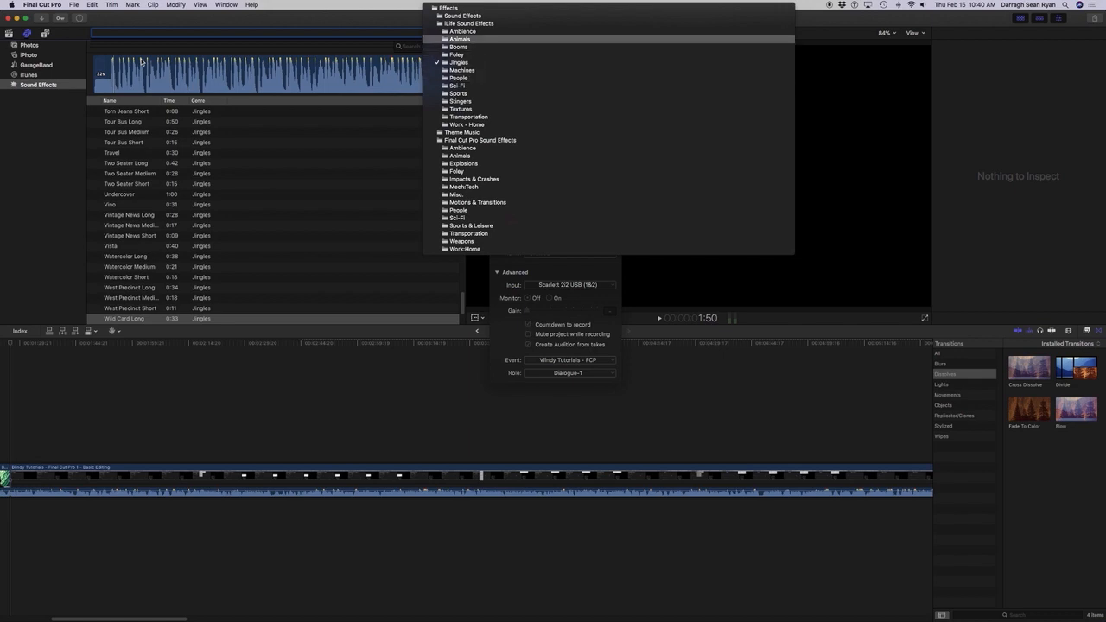
key("Up")
key("Up")
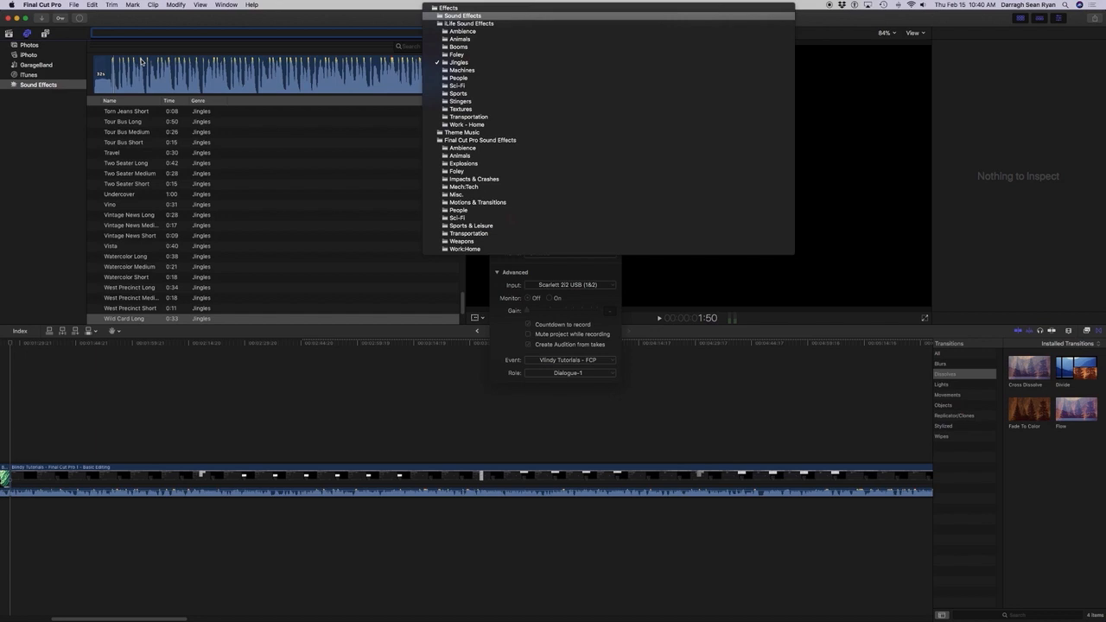
key("Return")
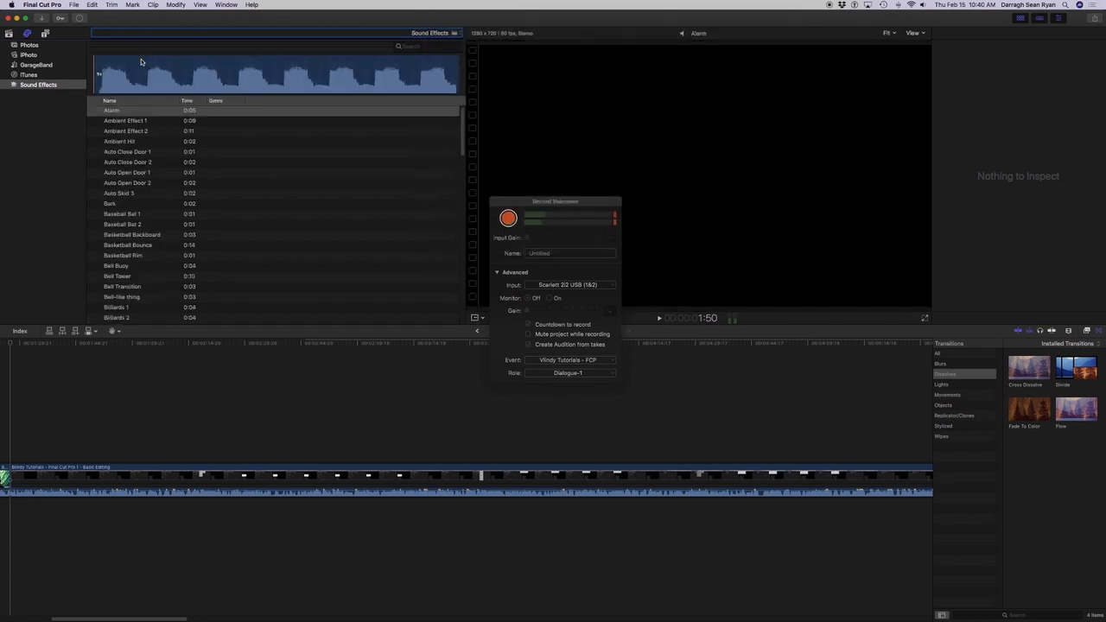
key("Tab")
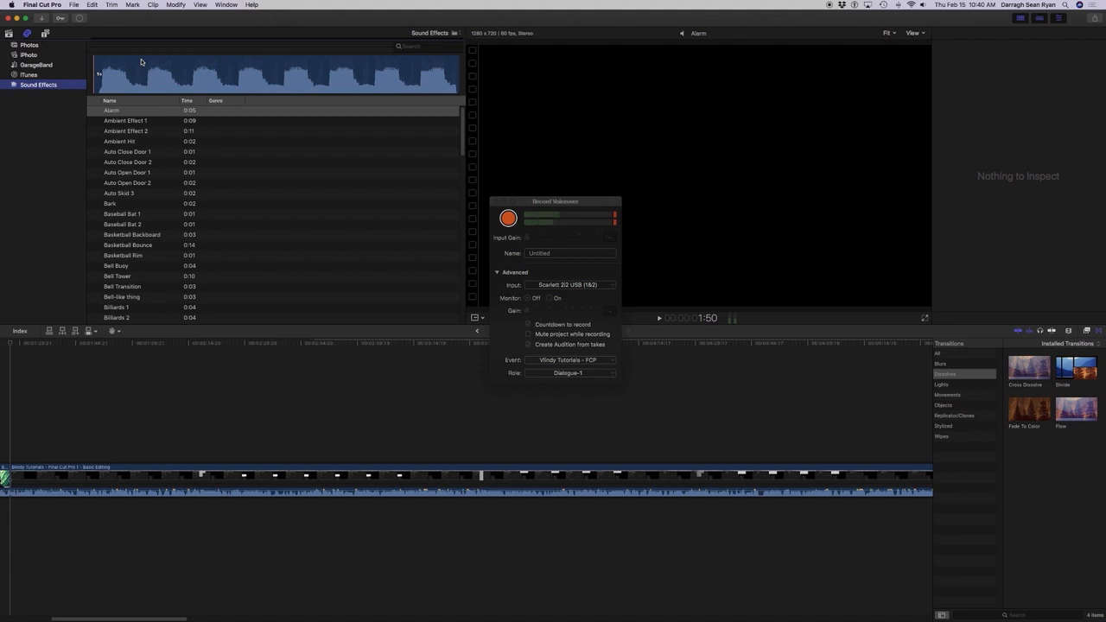
Switch the audio library from the Sound Effects category to iLife Sound Effects.
key("Tab")
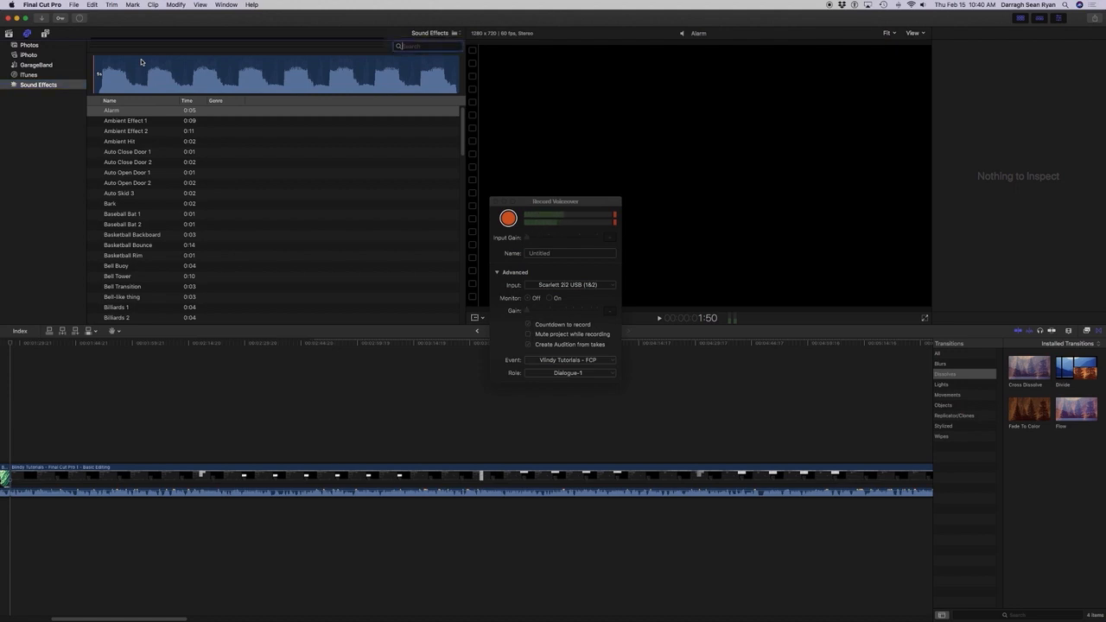
key("Tab")
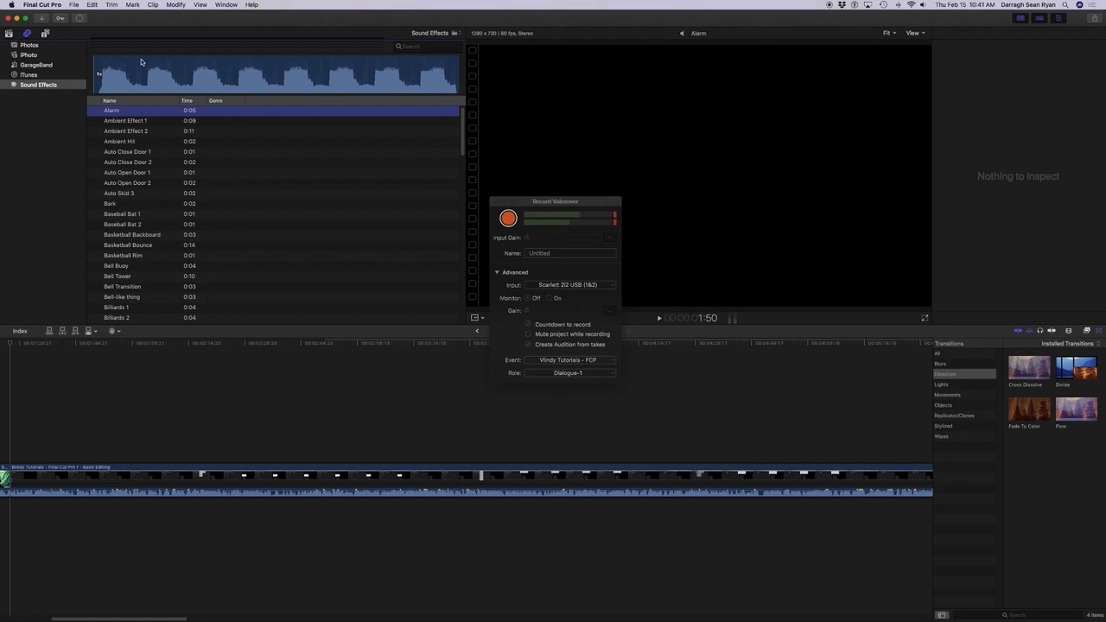
key("super+f")
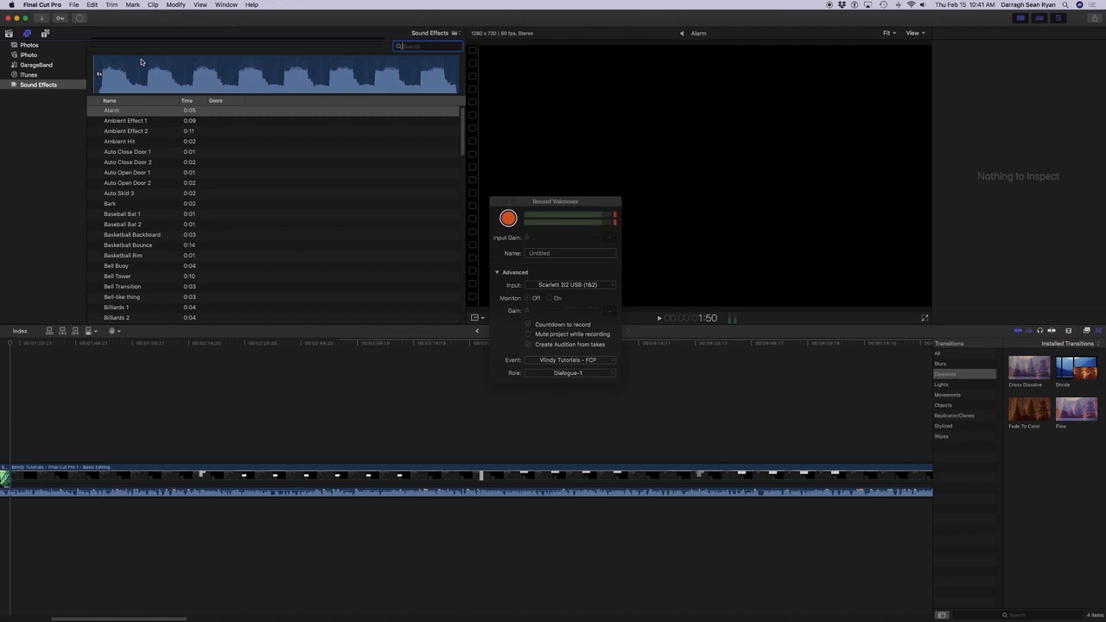
key("Tab")
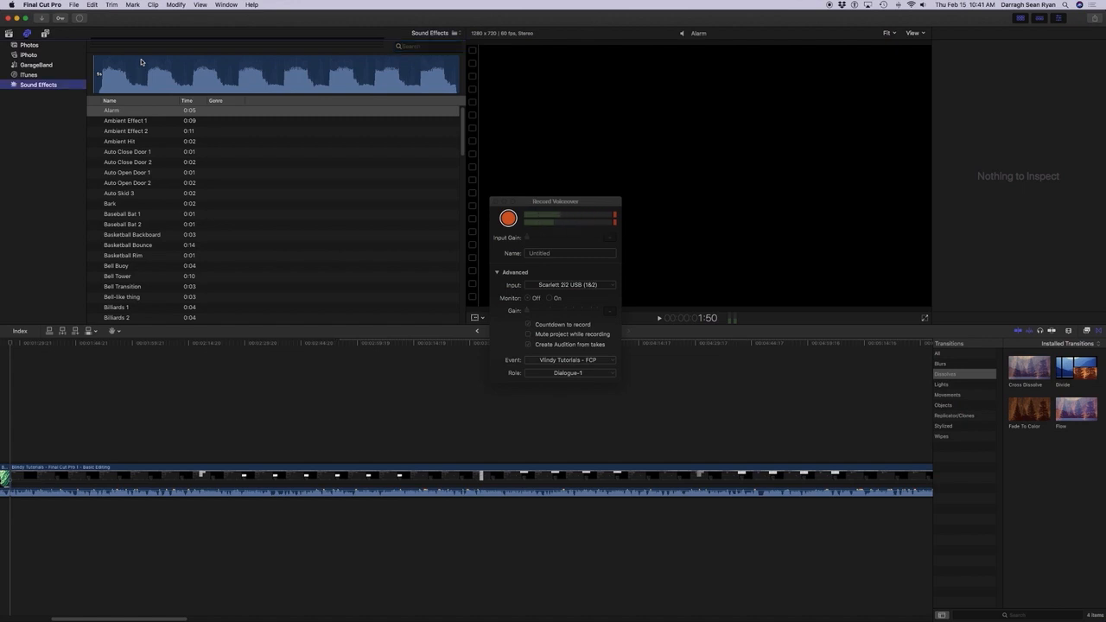
key("Tab")
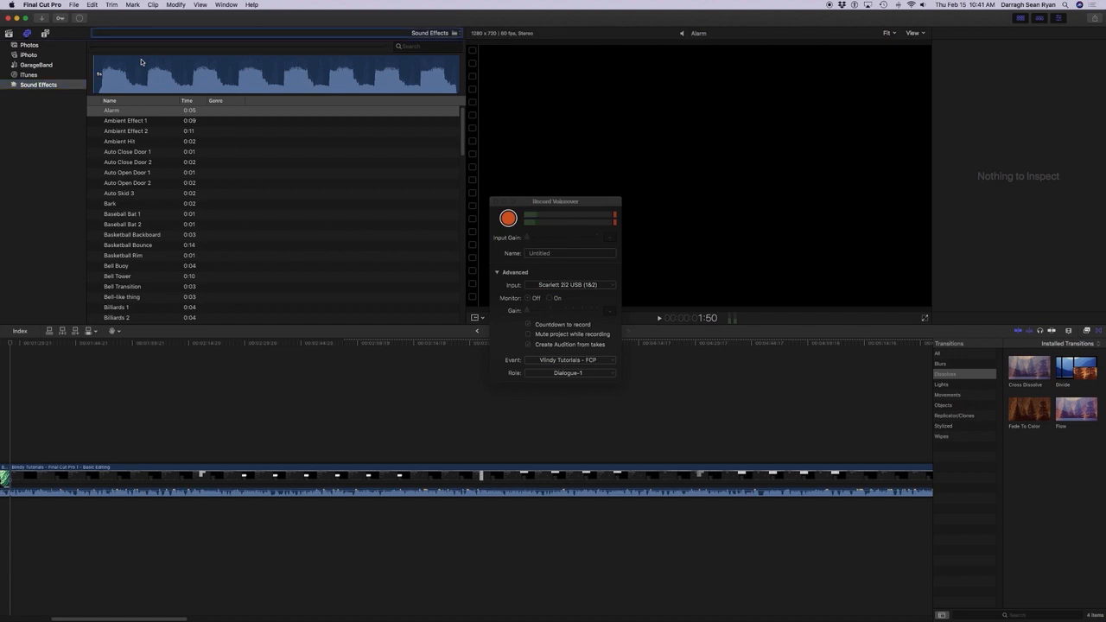
key("Down")
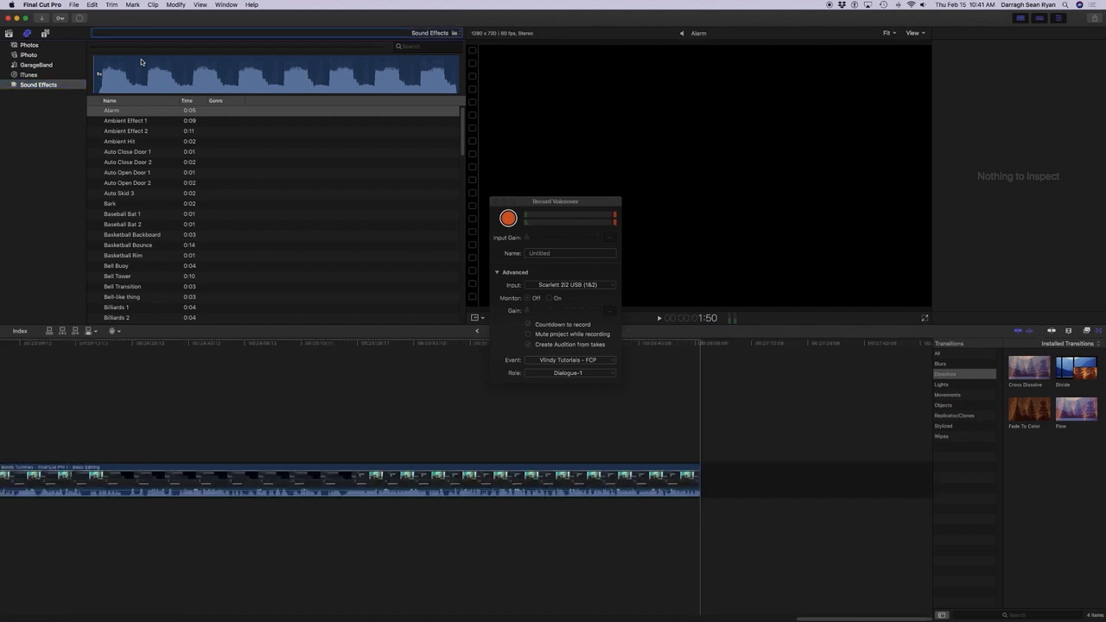
key("space")
key("Down")
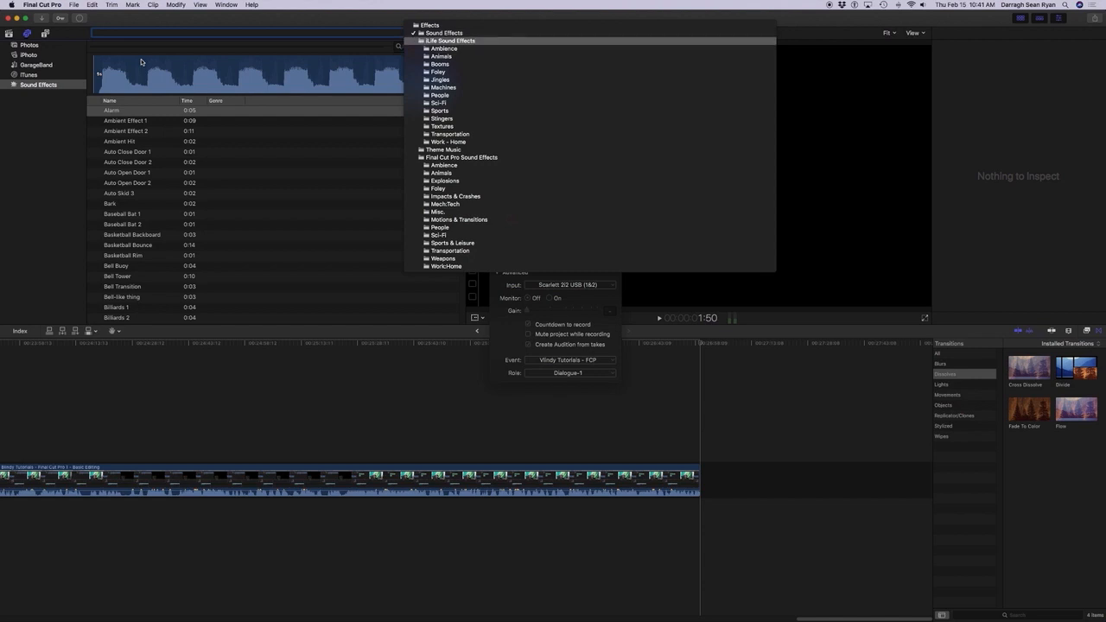
key("Up")
key("Down")
key("Down")
key("Down")
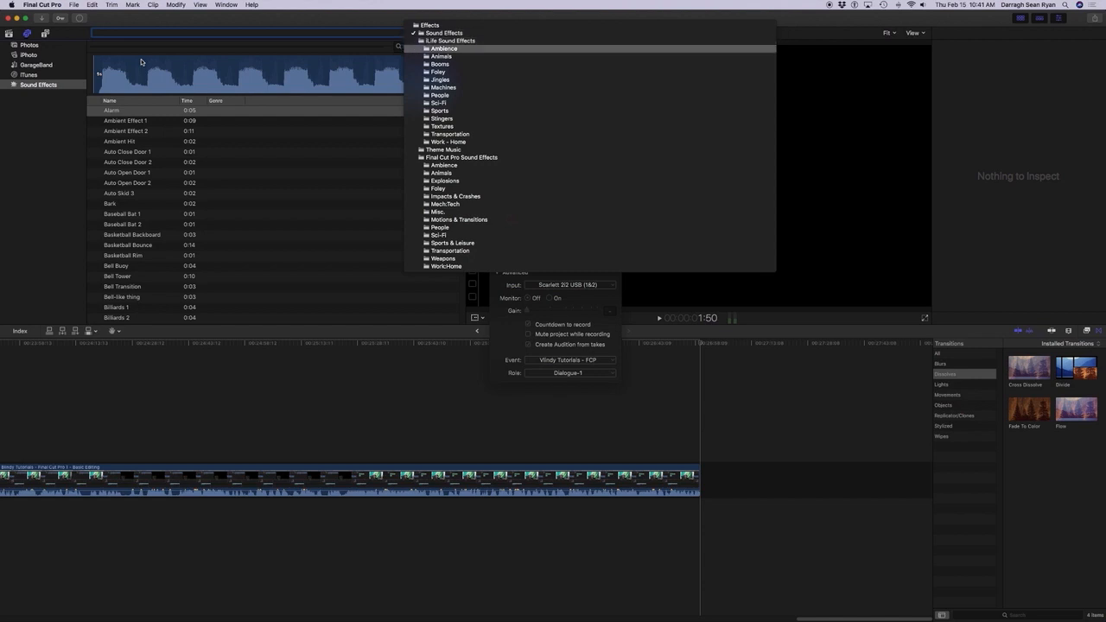
key("Up")
key("Up")
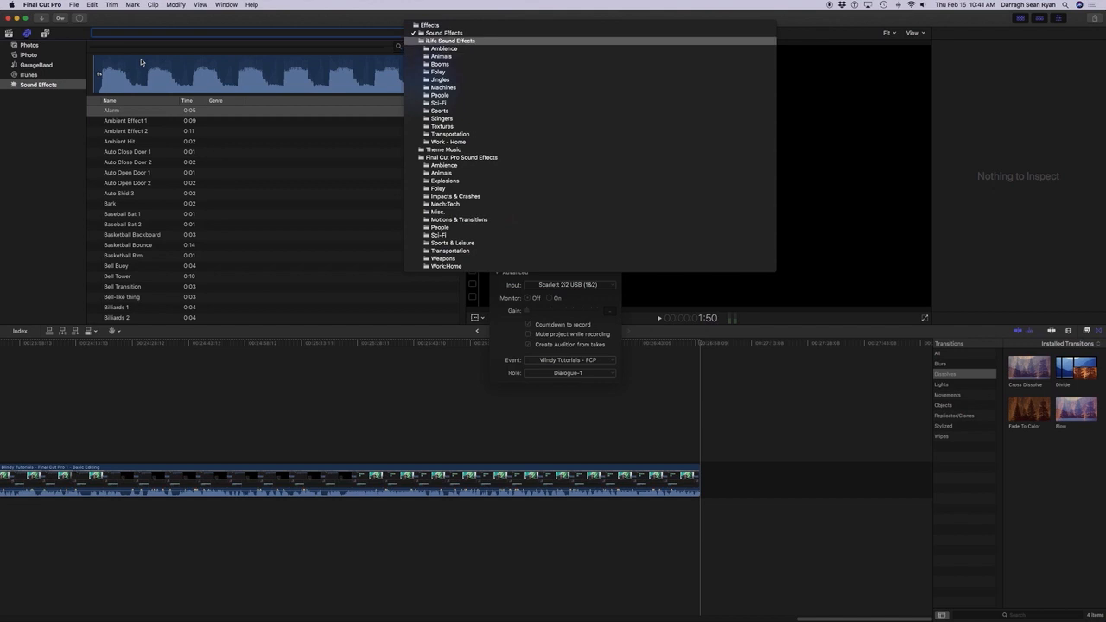
key("Return")
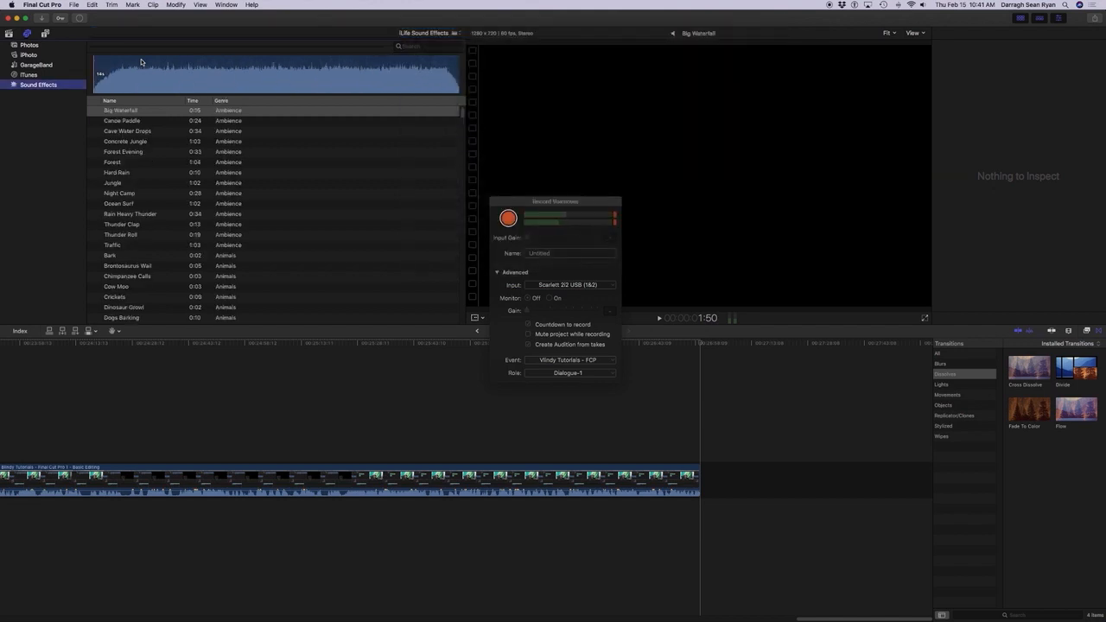
Go into the iLife sound list and select the Canoe Paddle sound.
key("Tab")
key("Tab")
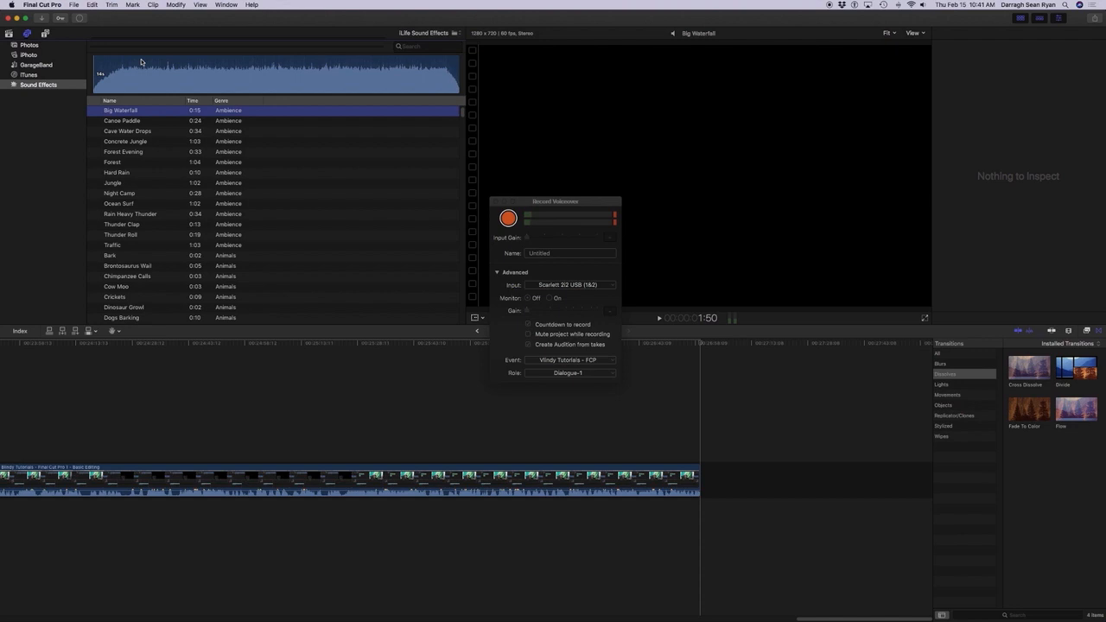
key("Down")
Look through the iLife sound categories from Ambience down to Sports.
key("super+f")
key("Tab")
key("Tab")
key("space")
key("Down")
key("Down")
key("Down")
key("Down")
key("Down")
key("Down")
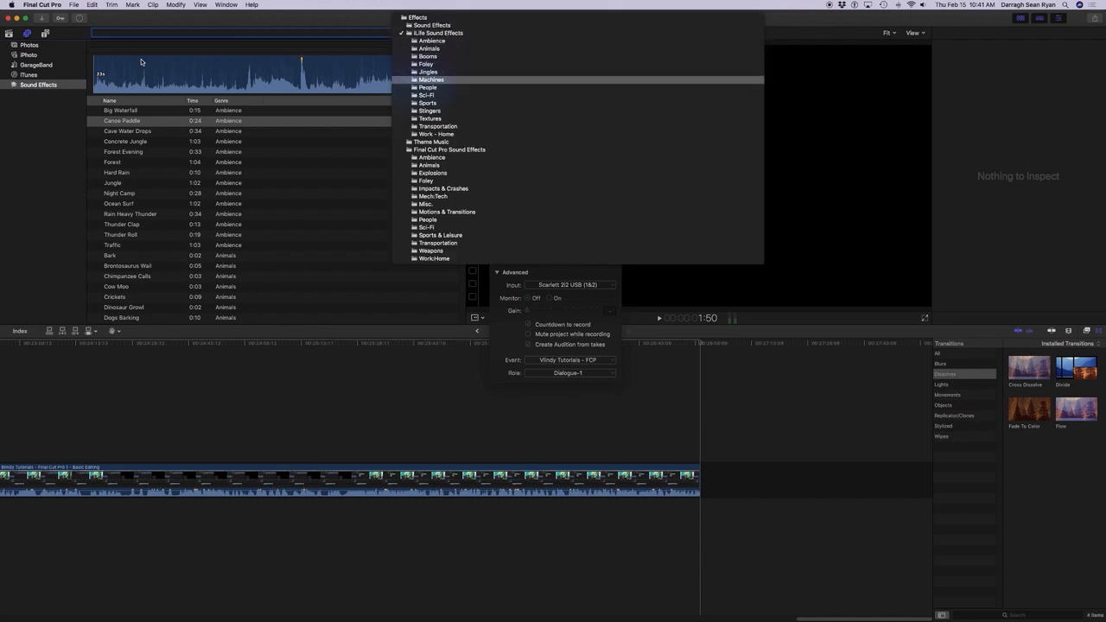
key("Up")
key("Down")
key("Up")
key("Down")
key("Down")
key("Down")
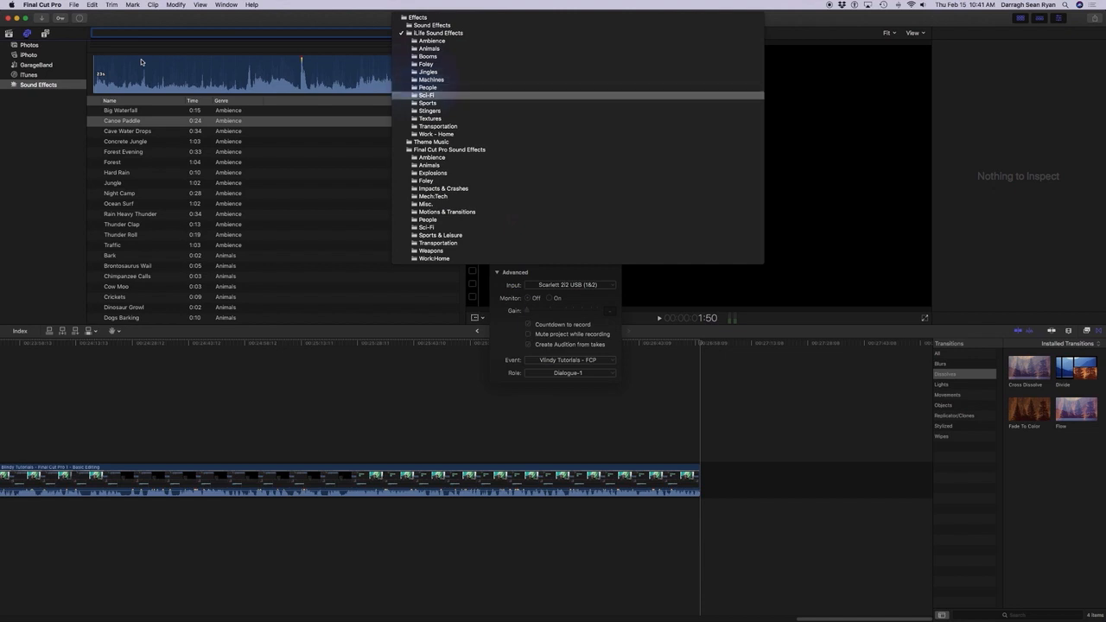
key("Down")
key("Up")
key("Down")
key("Down")
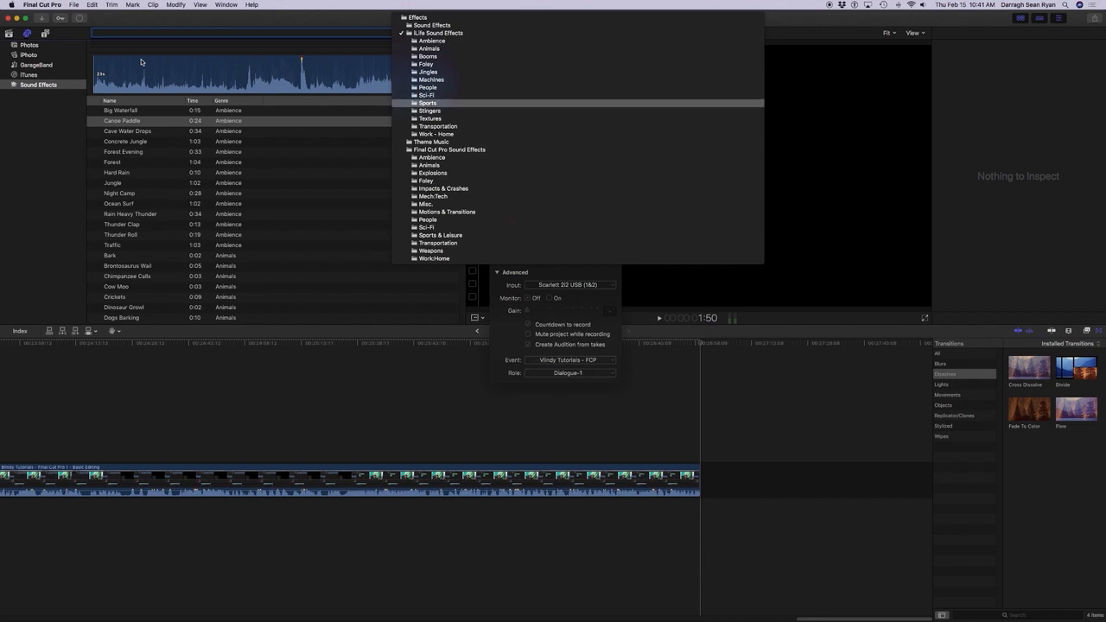
Switch the audio library to the Final Cut Pro Sound Effects category and go to its sound list.
key("Down")
key("Down")
key("Down")
key("Down")
key("Down")
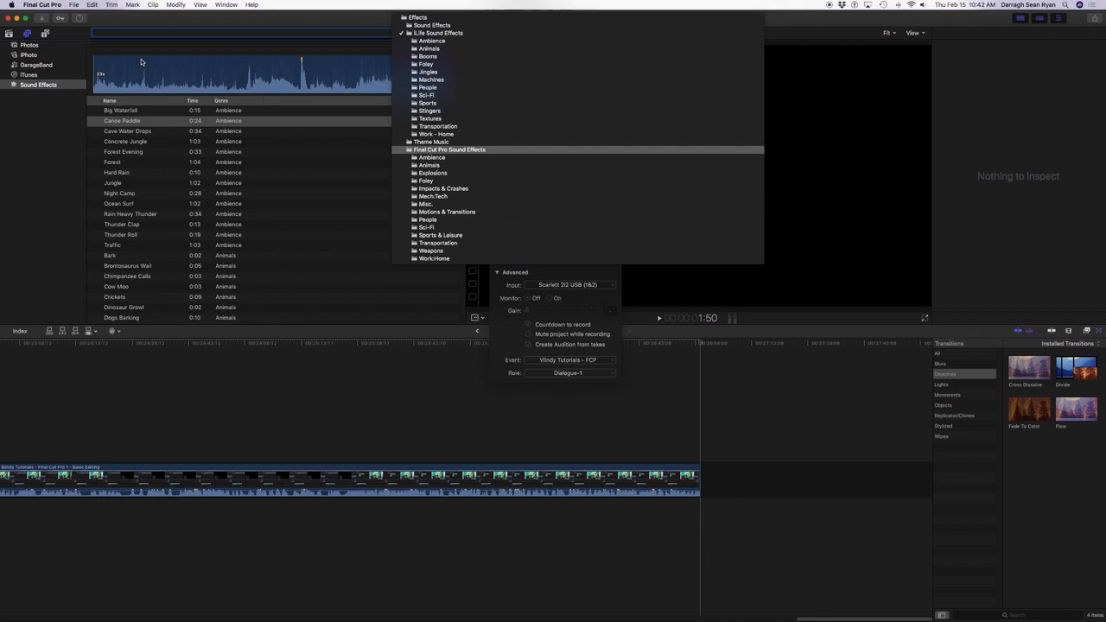
key("Return")
key("Tab")
key("Tab")
key("Tab")
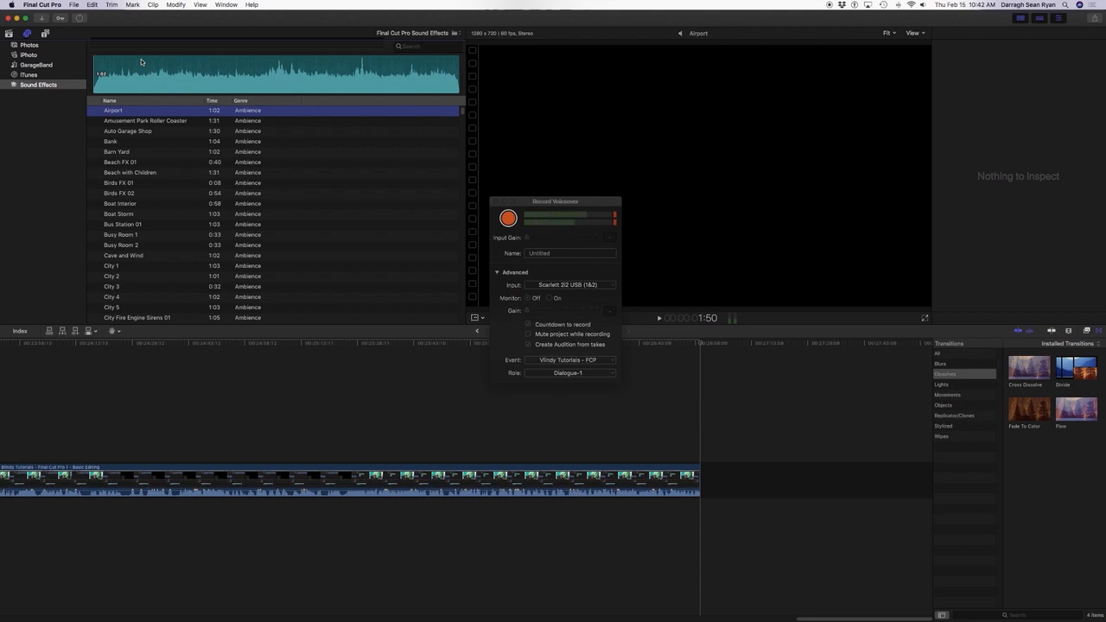
Search the Final Cut Pro Sound Effects for "sw" and move to the matching sounds.
key("super+f")
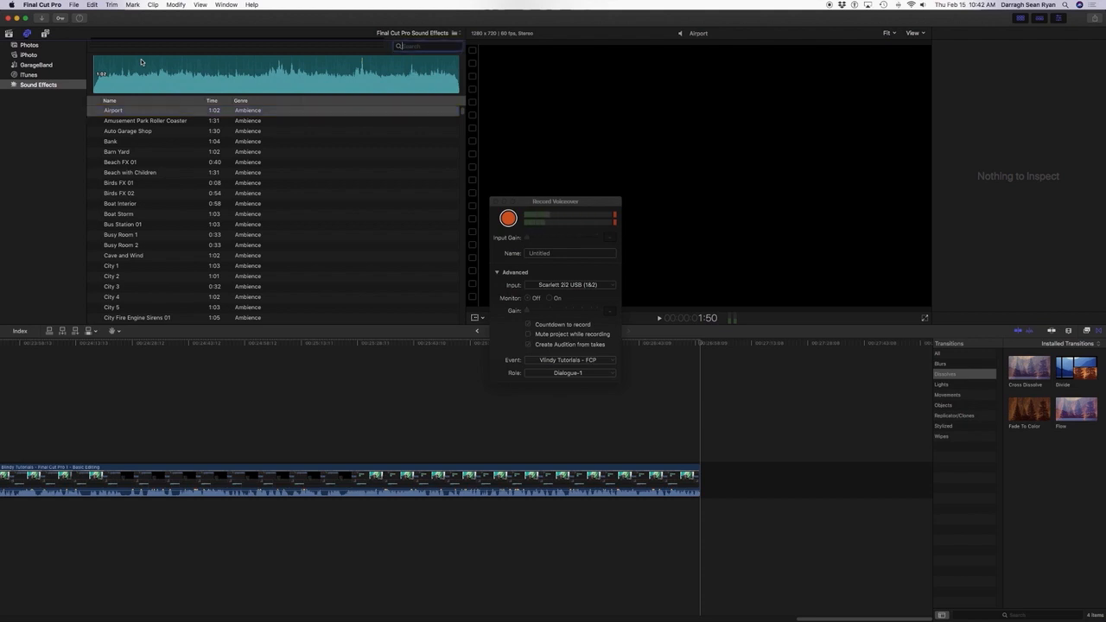
type("a")
key("Tab")
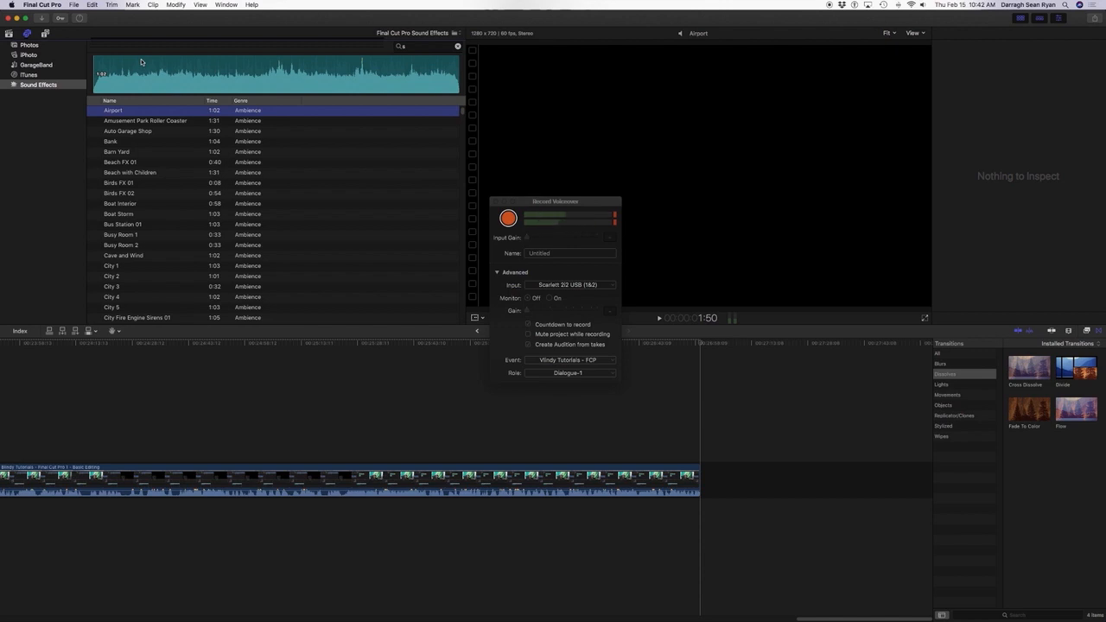
key("shift+Tab")
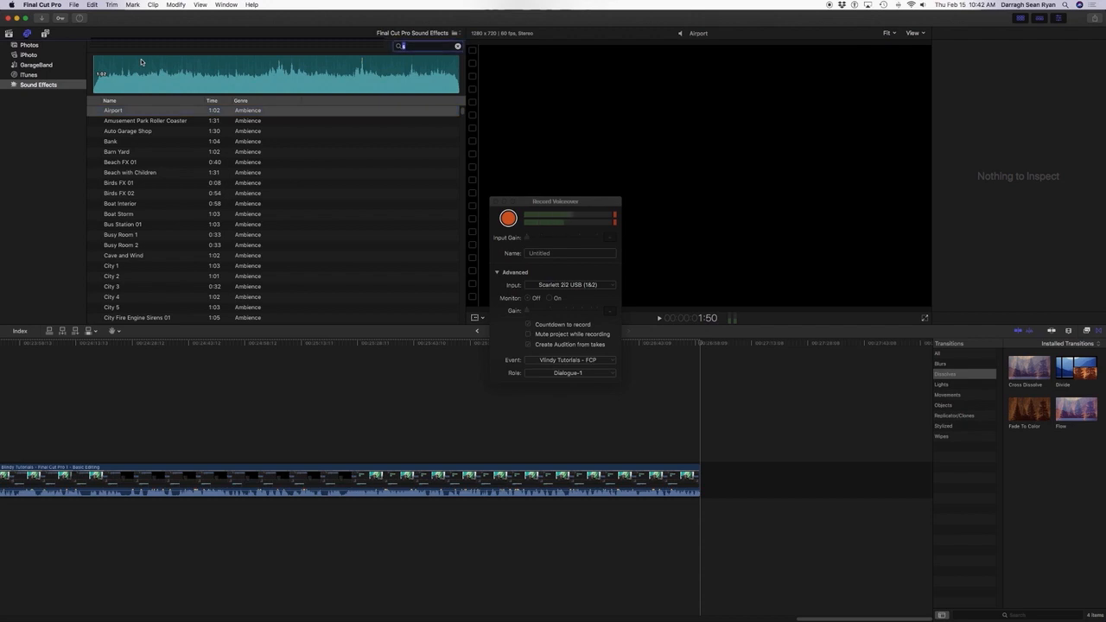
type("sw")
key("Tab")
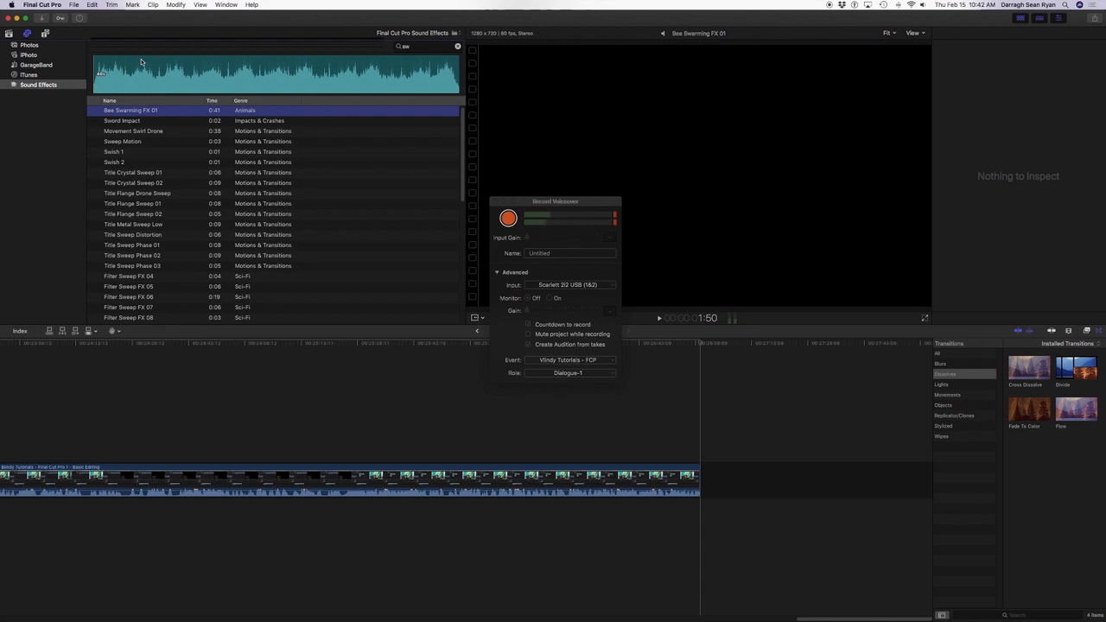
Audition the Sword Impact and Movement Swirl Drone sounds.
key("Down")
key("Down")
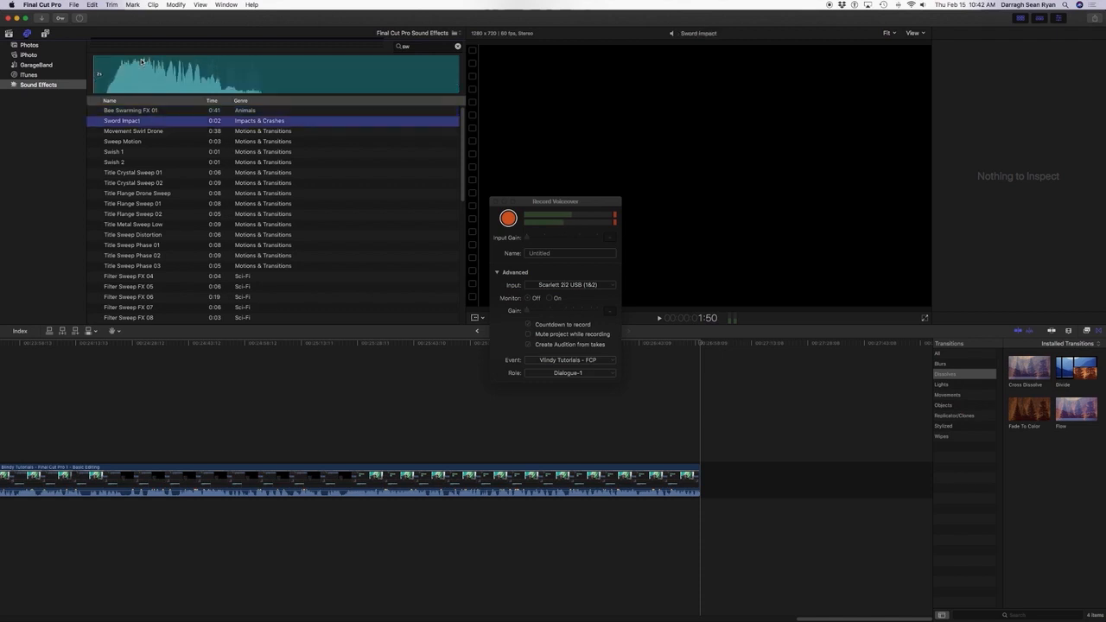
key("Up")
key("space")
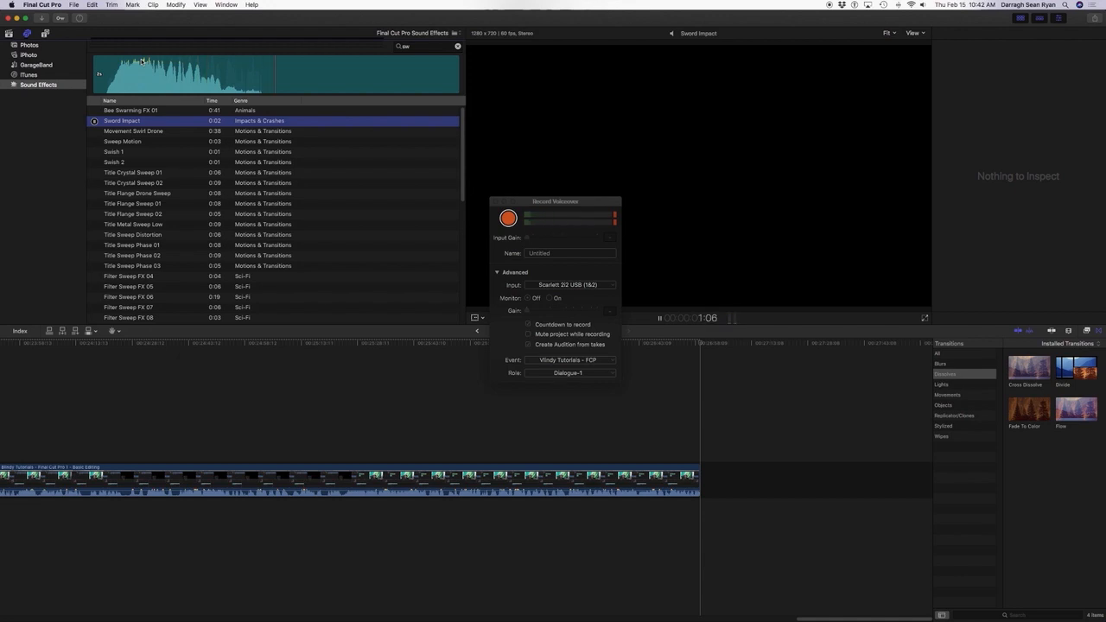
key("Down")
key("space")
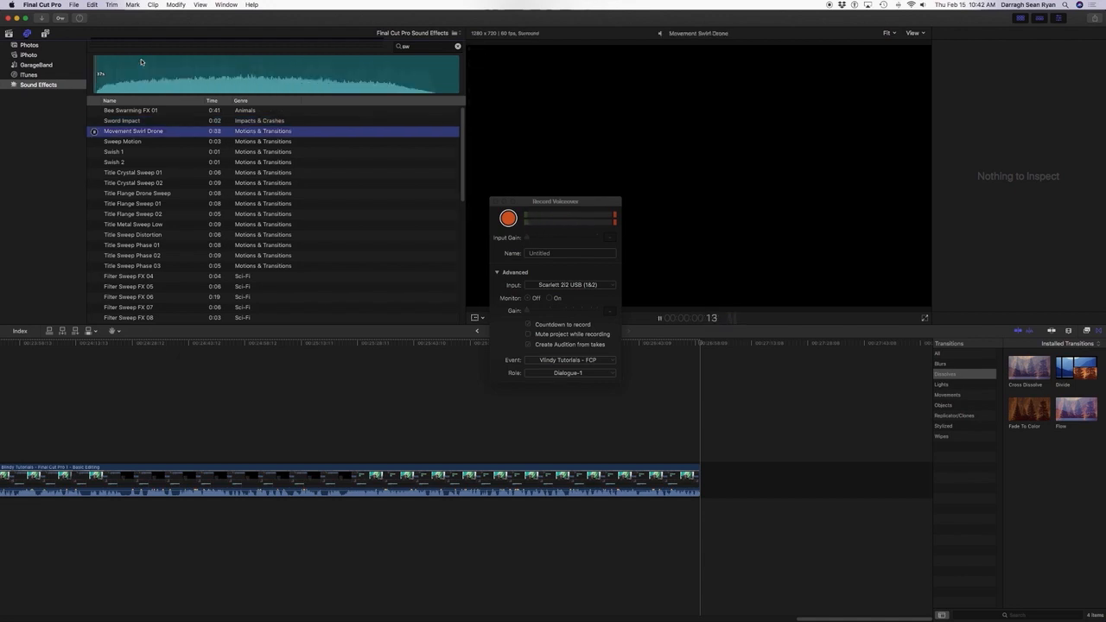
Step through the sounds after Movement Swirl Drone and connect Swish 2 at the end of the project.
key("Down")
key("Down")
key("Up")
key("Down")
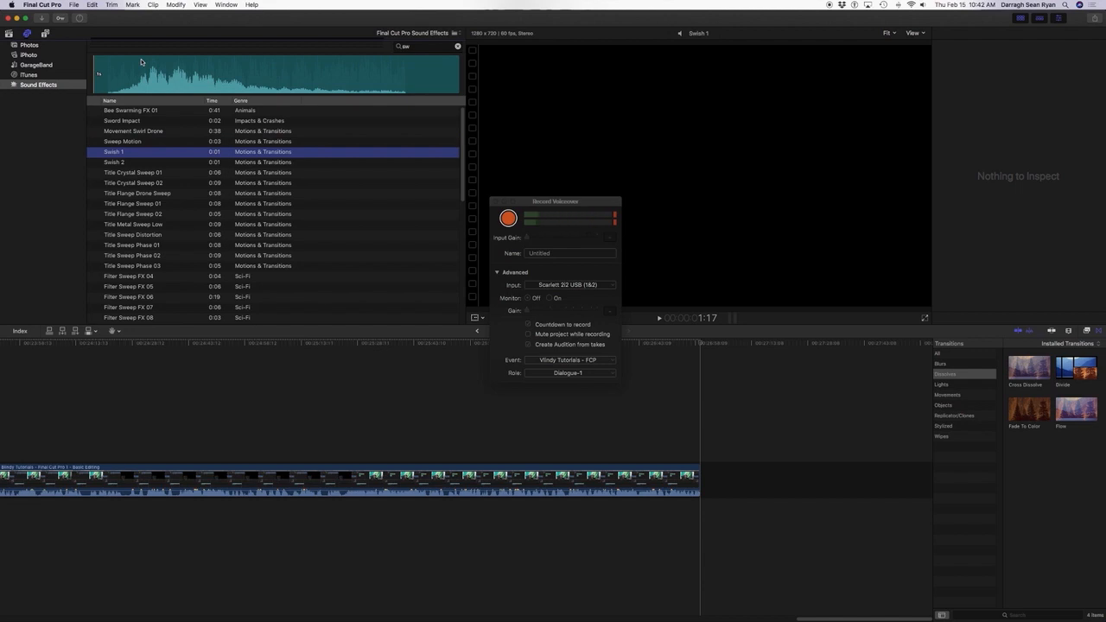
key("Down")
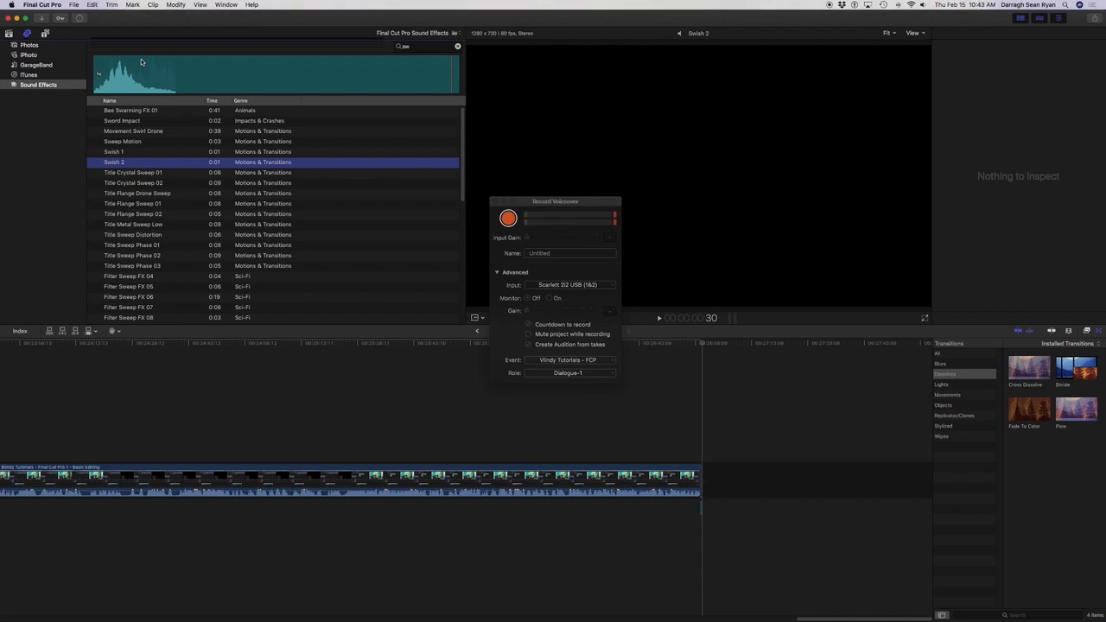
Play the end of the timeline to hear the connected swish, and undo its placement.
key("super+2")
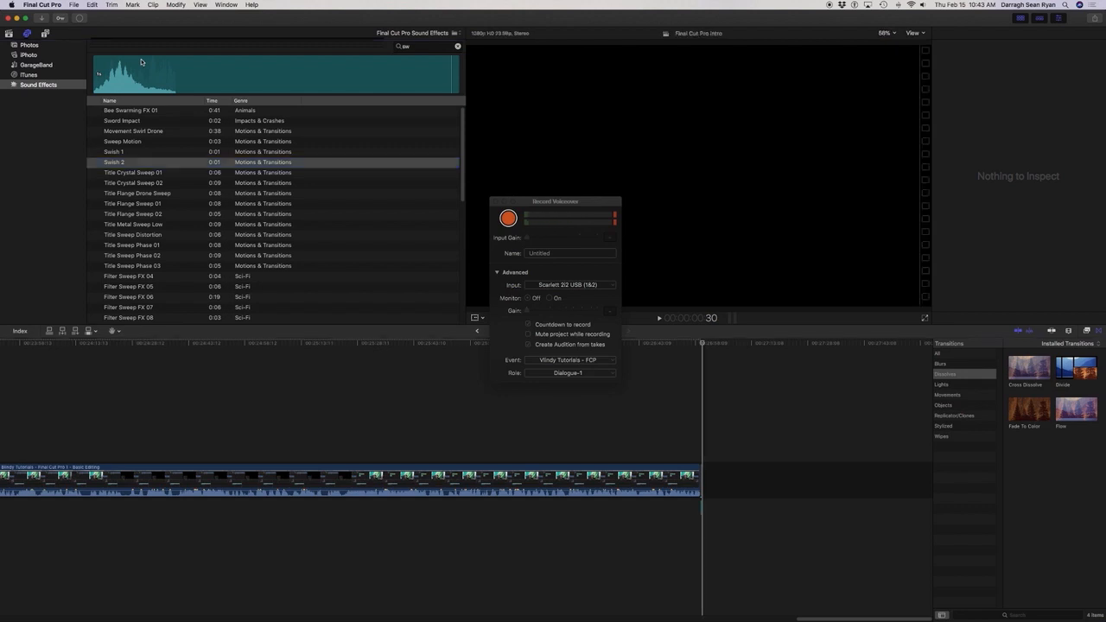
key("space")
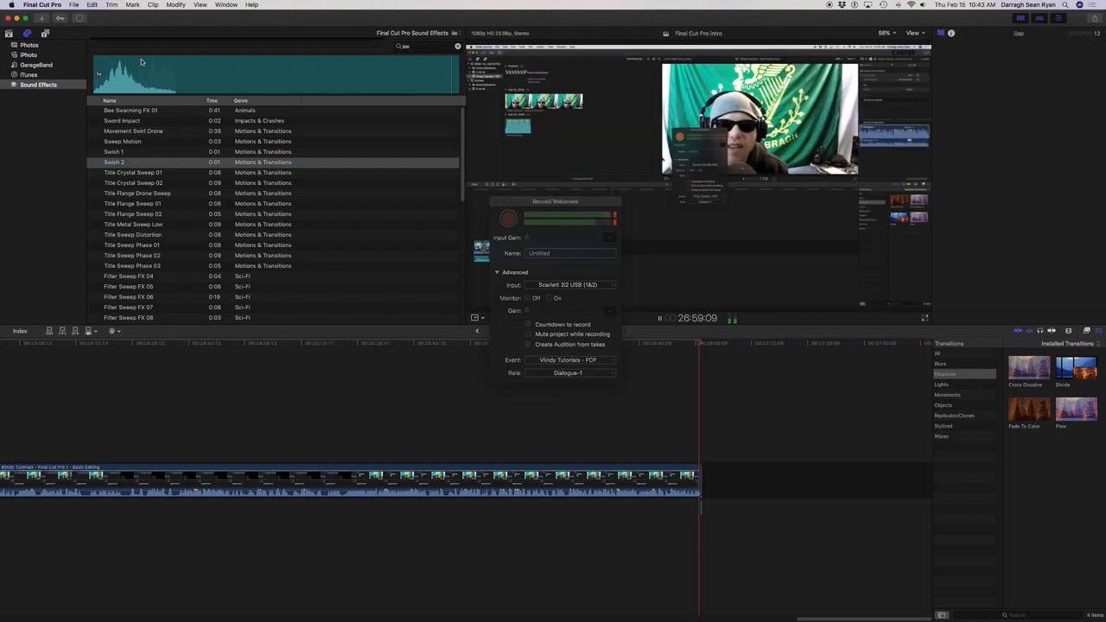
key("space")
key("space")
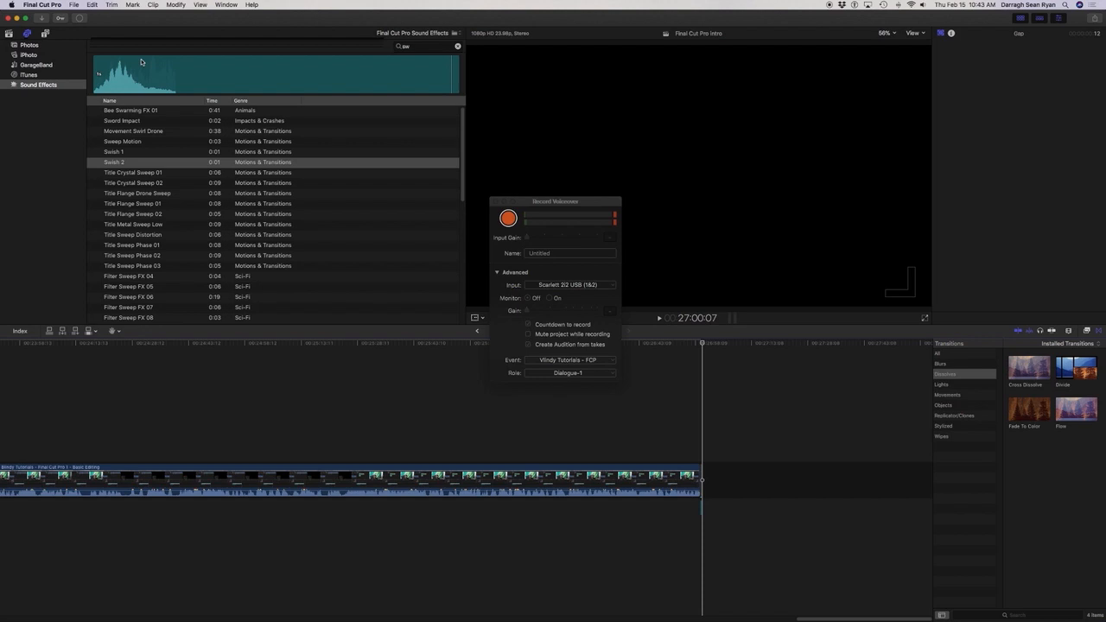
key("super+z")
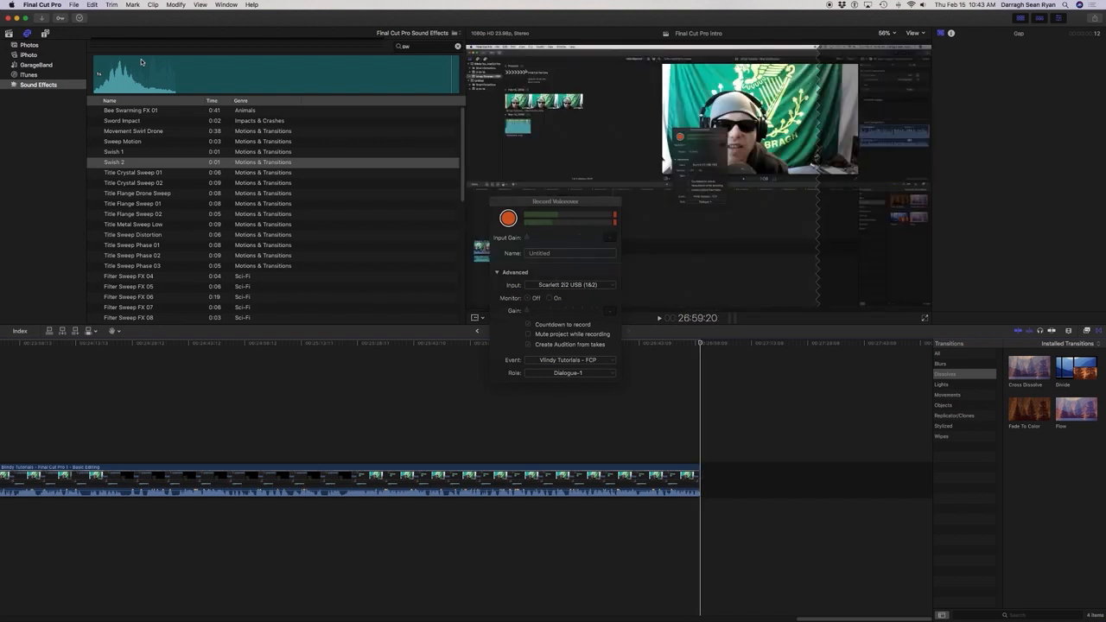
Replay the last seconds of the Basic Editing clip and trim its end back to about 26:58:01.
key("space")
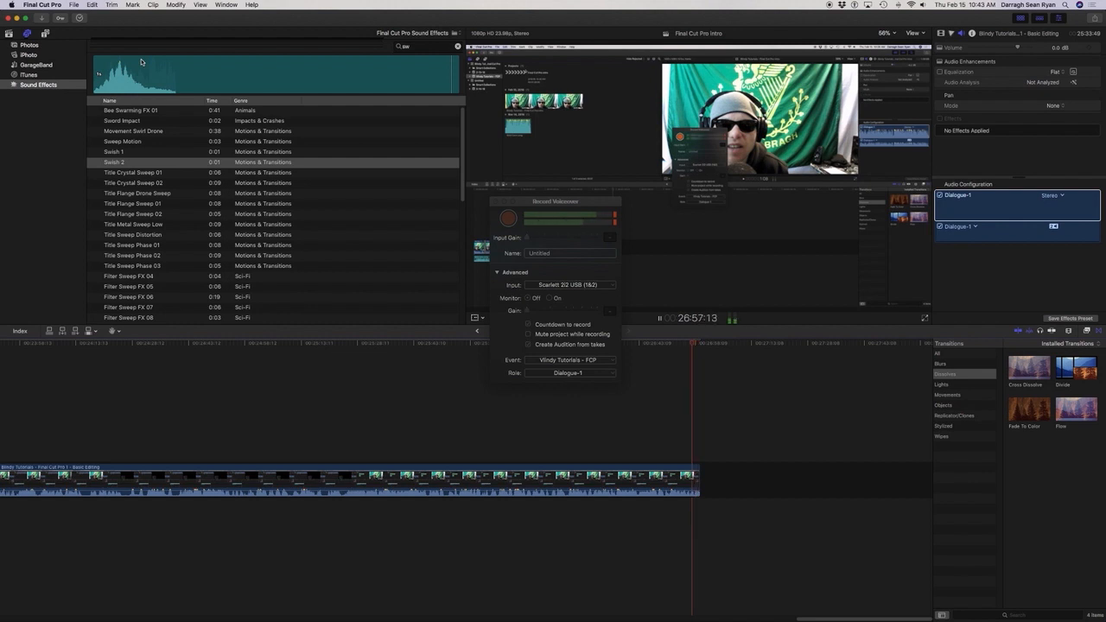
key("space")
key("space")
key("space")
key("i")
key("space")
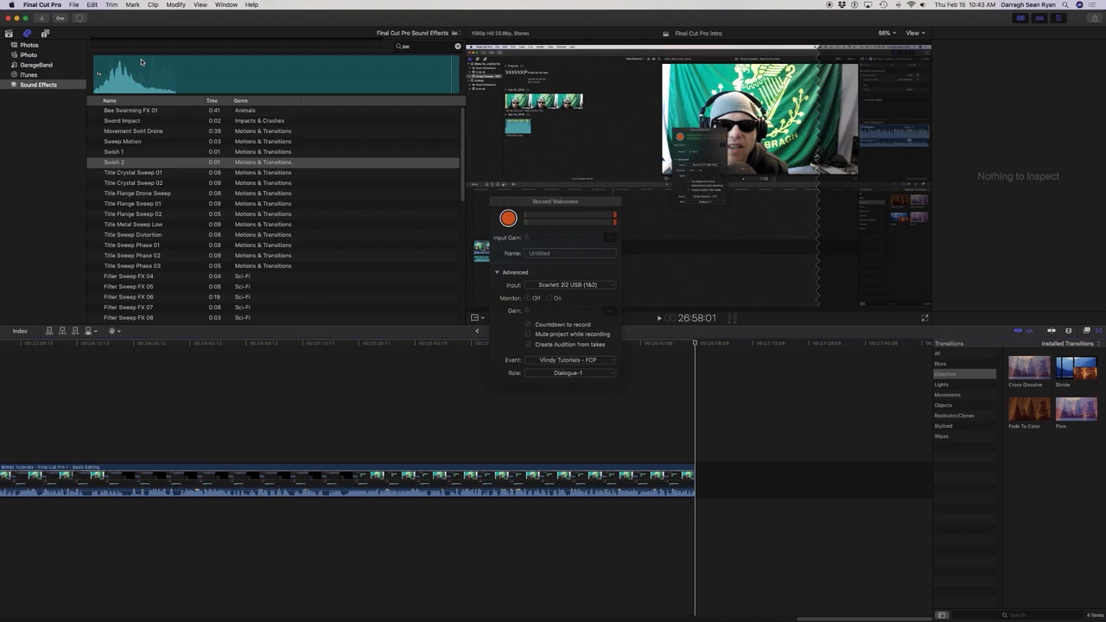
Play the project from the start, skipping from cut to cut to the beginning of the Basic Editing clip.
key("Home")
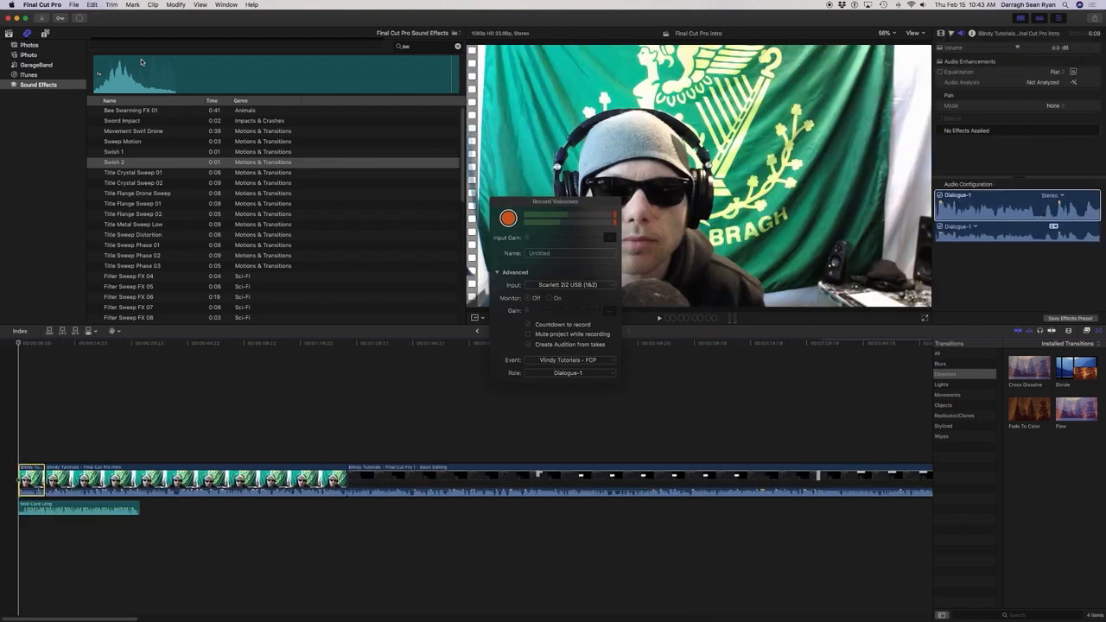
key("space")
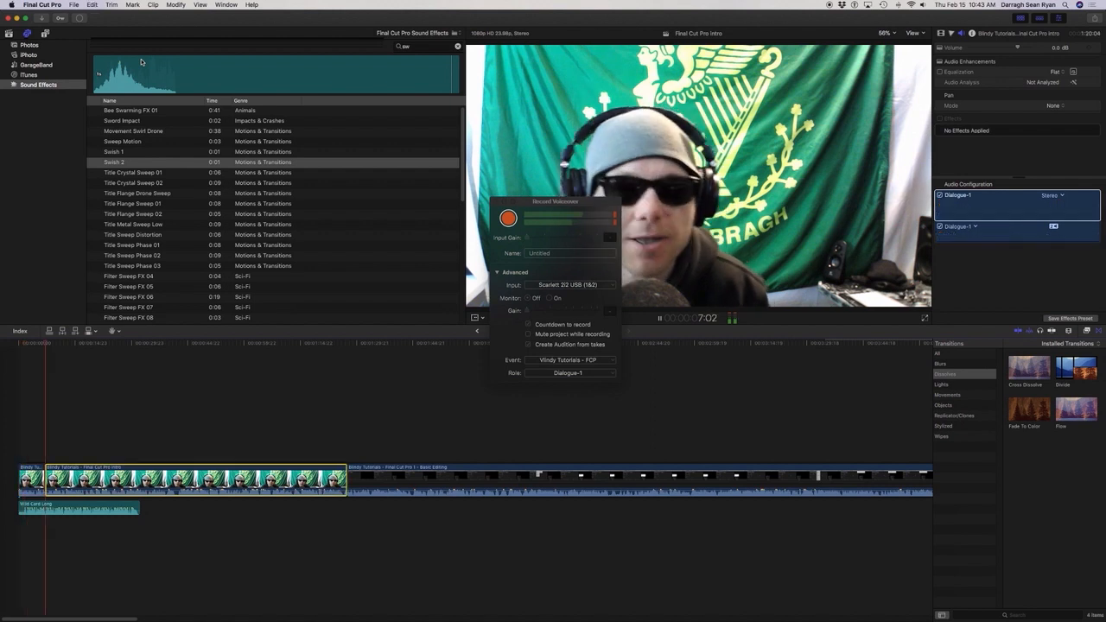
key("Down")
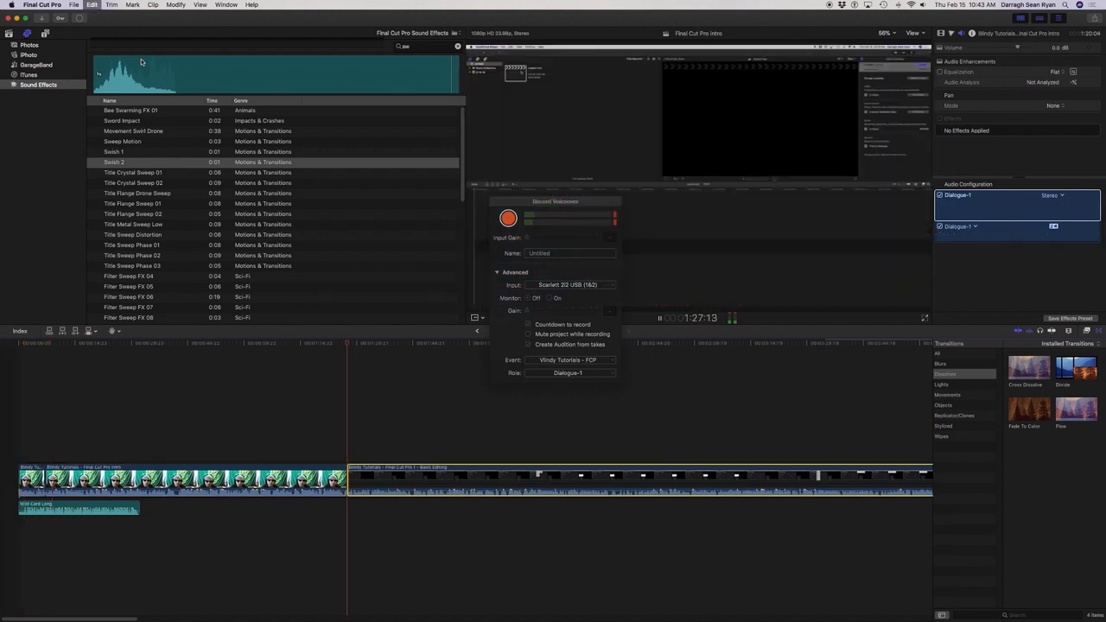
key("alt+shift+a")
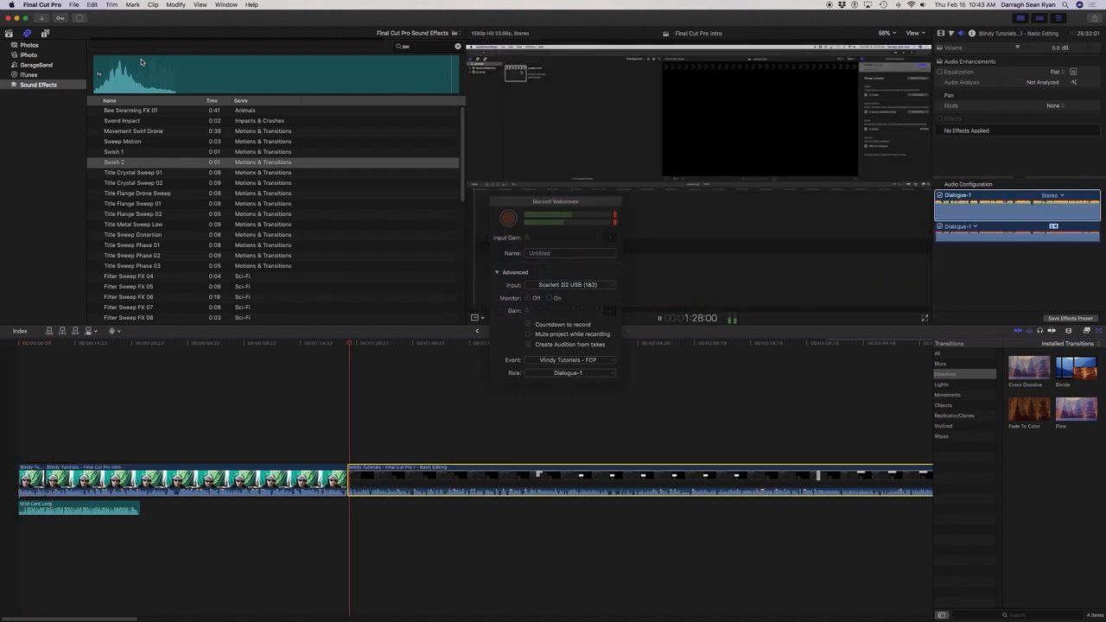
Park the playhead at 1:27:09, just before the cut to the Basic Editing clip, and connect Swish 2 there.
key("space")
key("Right")
key("Right")
key("Right")
key("Right")
key("Right")
key("Right")
key("Right")
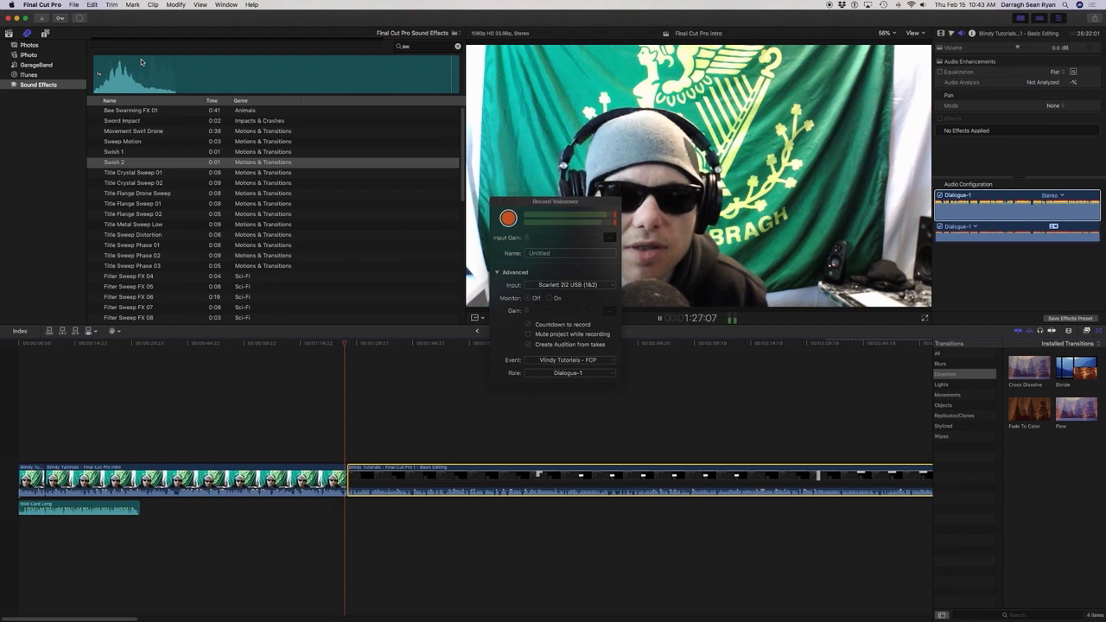
key("Left")
key("Left")
key("Left")
key("Left")
key("Left")
key("Left")
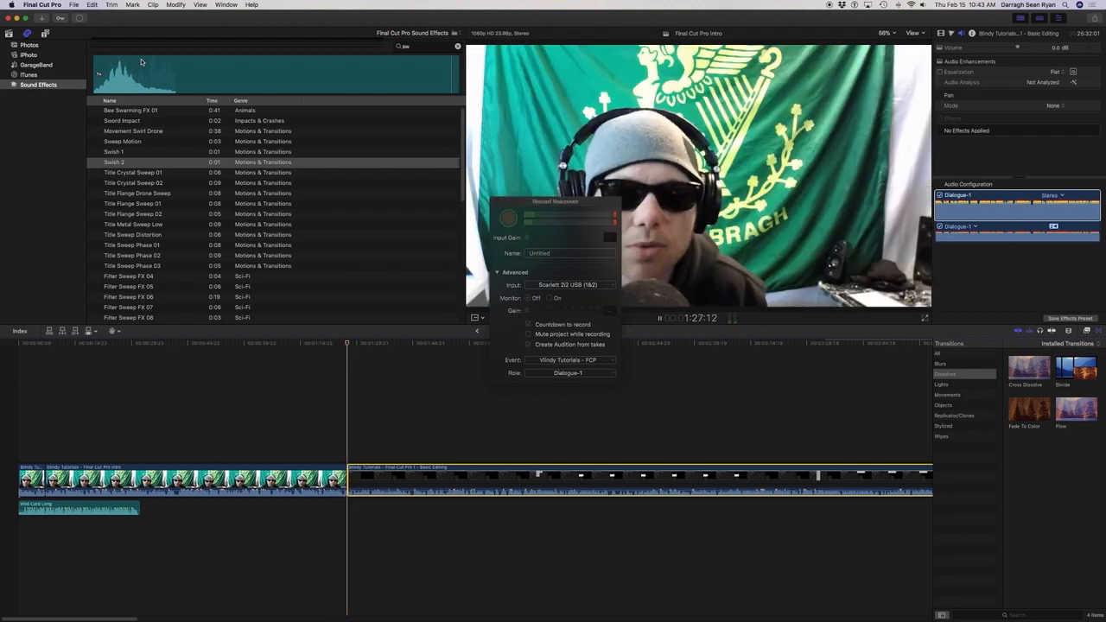
key("Right")
key("Right")
key("Right")
key("Right")
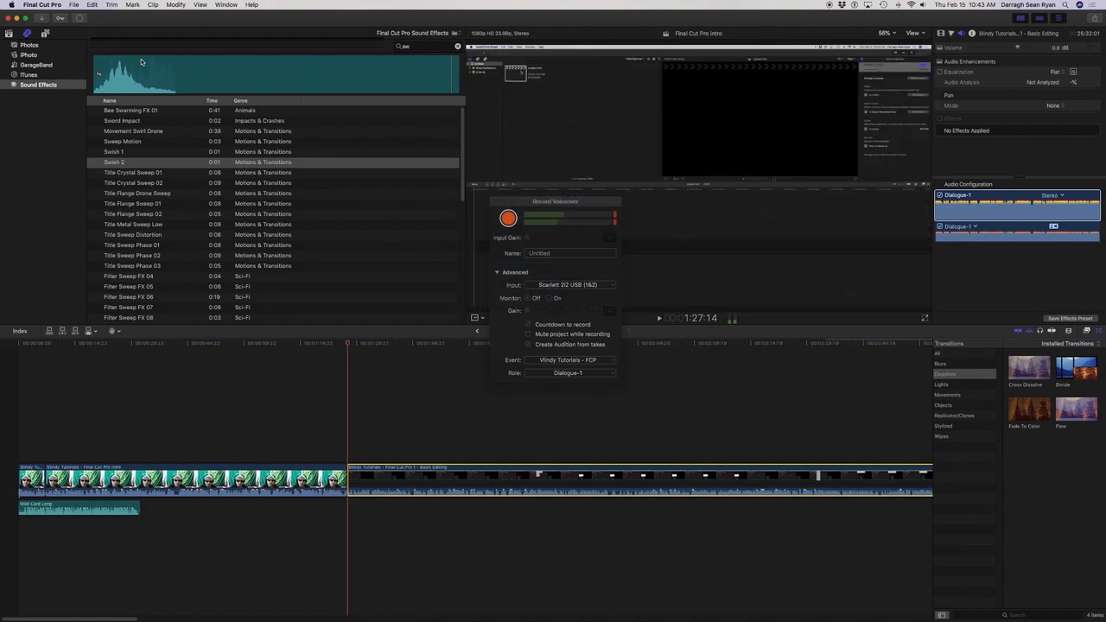
key("Left")
key("Left")
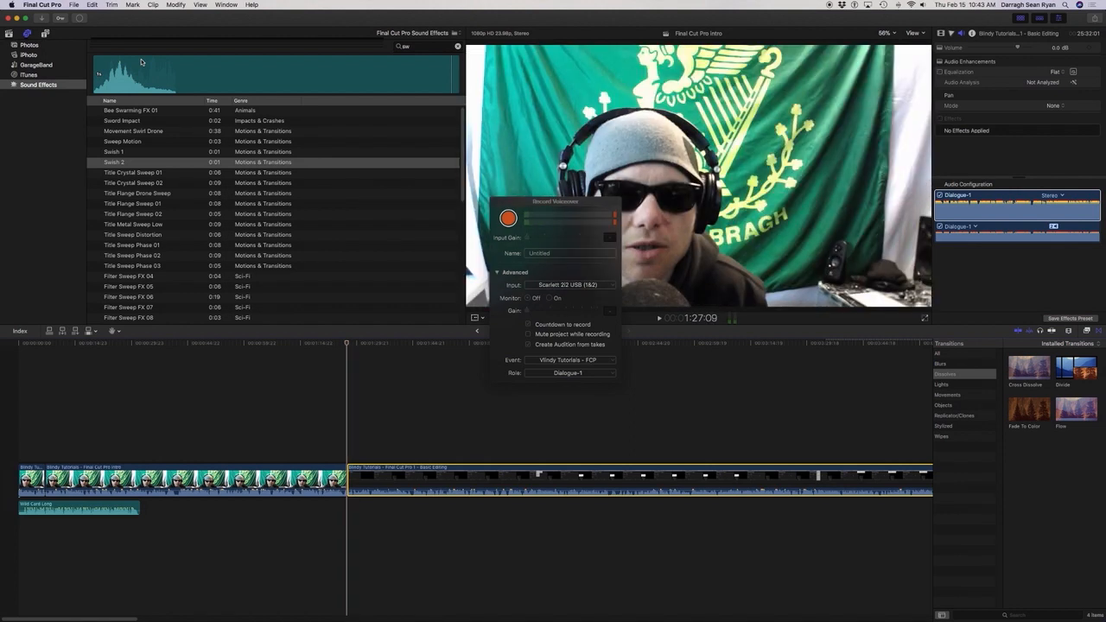
key("c")
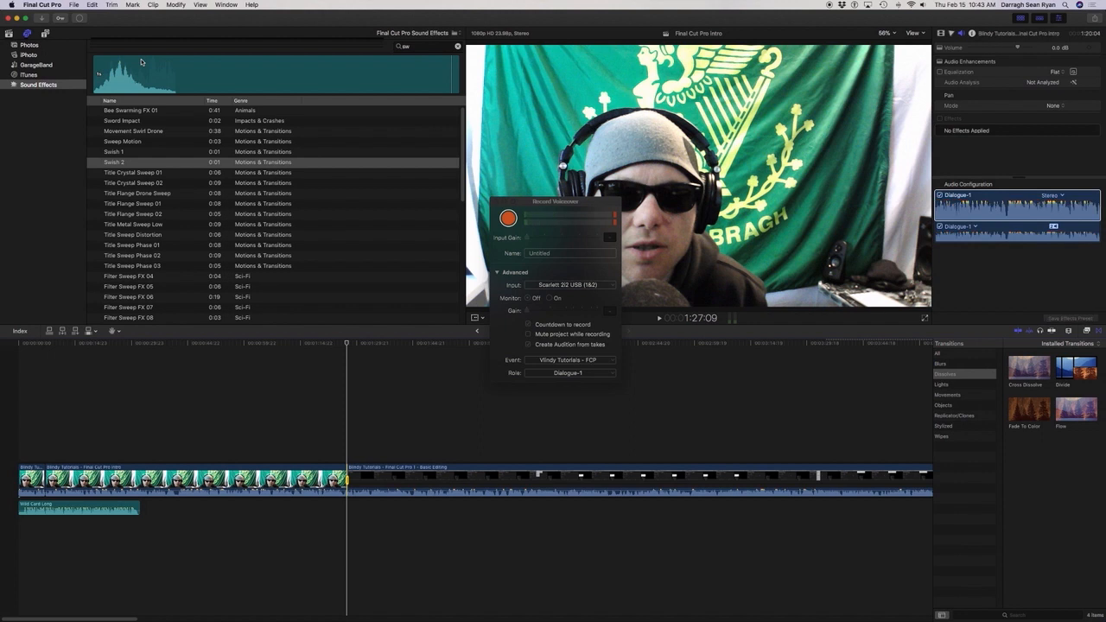
Replay the cut from the Intro clip to the Basic Editing clip several times to check the connected swish.
key("Right")
key("Right")
key("Right")
key("Right")
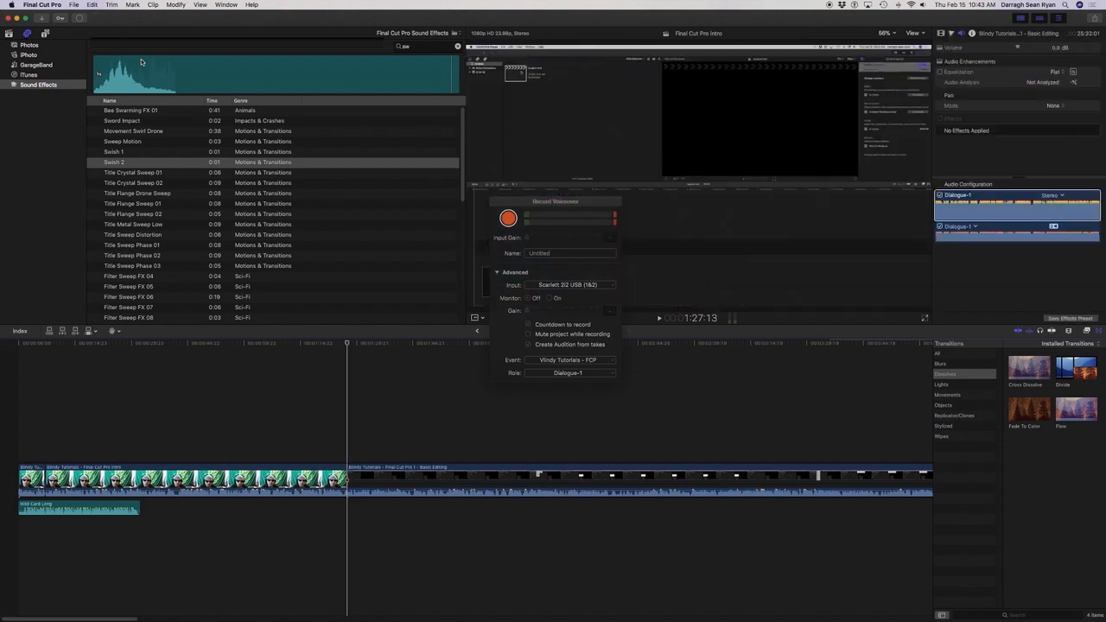
key("Left")
key("Left")
key("Left")
key("Left")
key("Left")
key("Left")
key("Left")
key("Left")
key("Left")
key("Left")
key("Left")
key("Left")
key("Left")
key("Left")
key("Left")
key("Left")
key("Left")
key("Left")
key("Left")
key("Left")
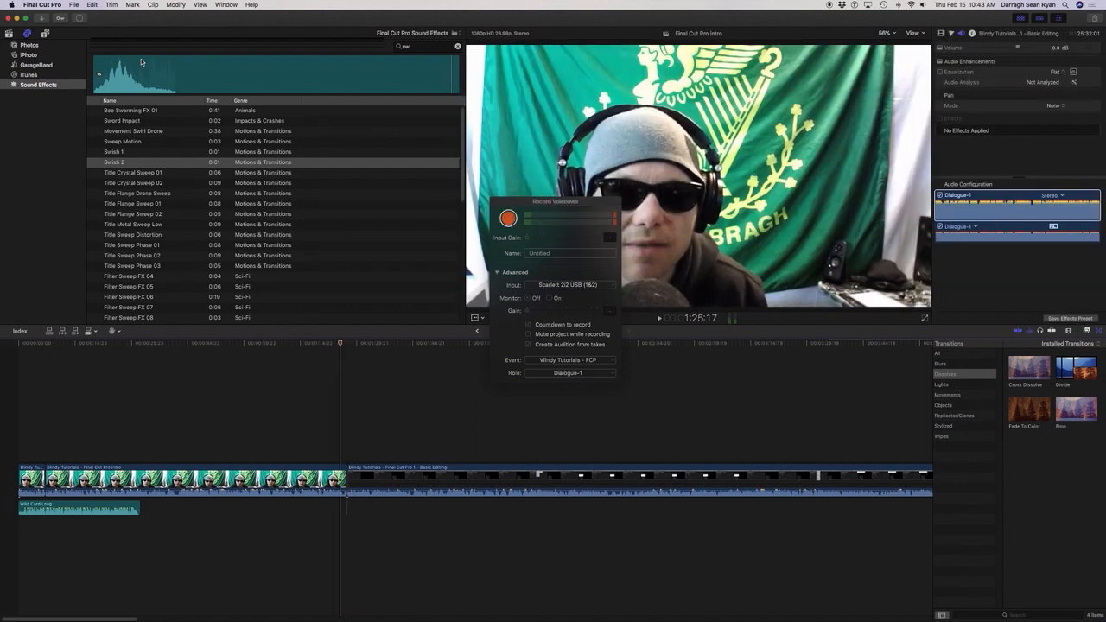
key("space")
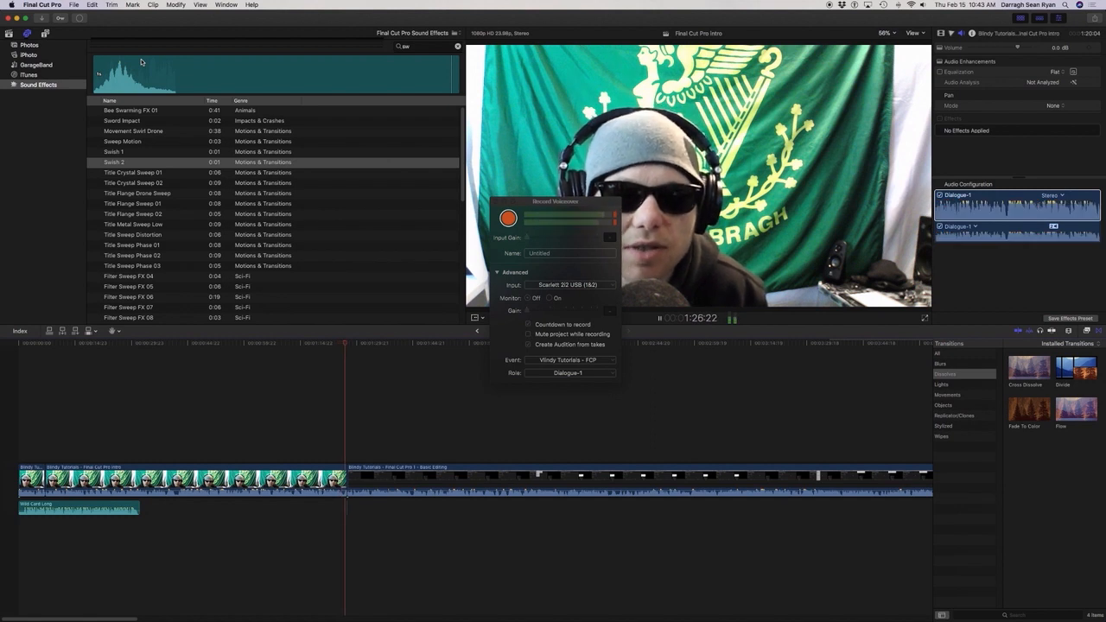
key("space")
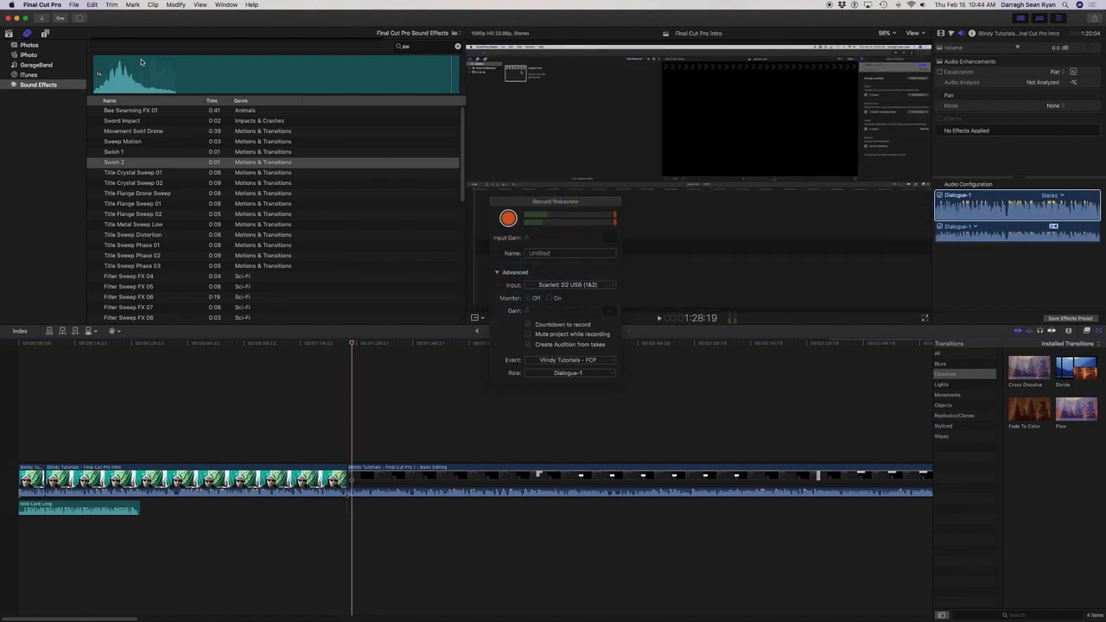
key("alt+shift+a")
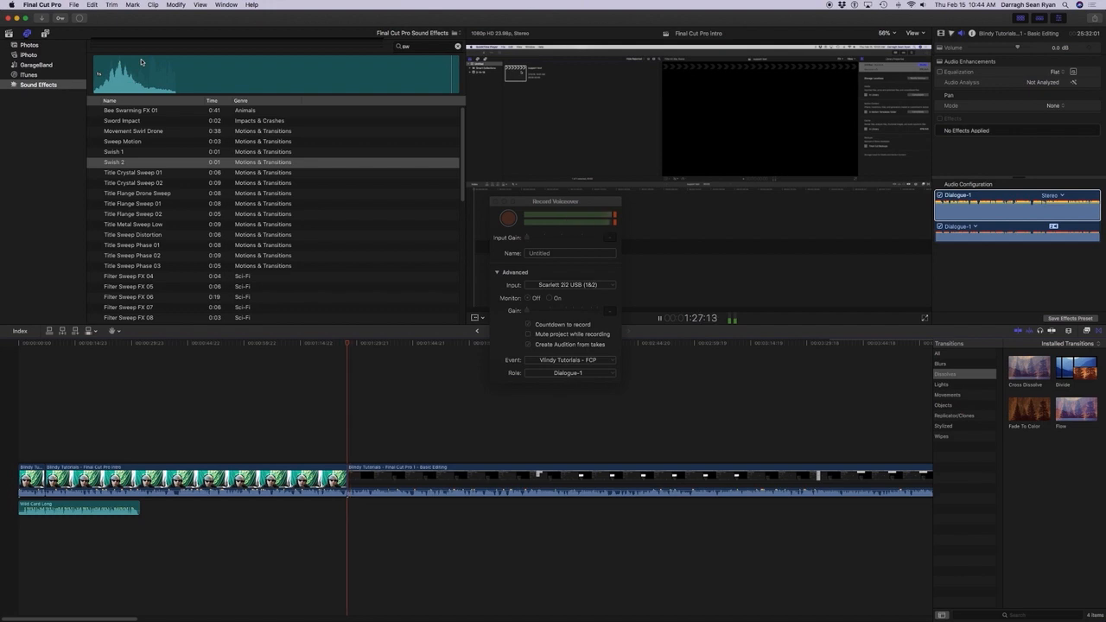
key("space")
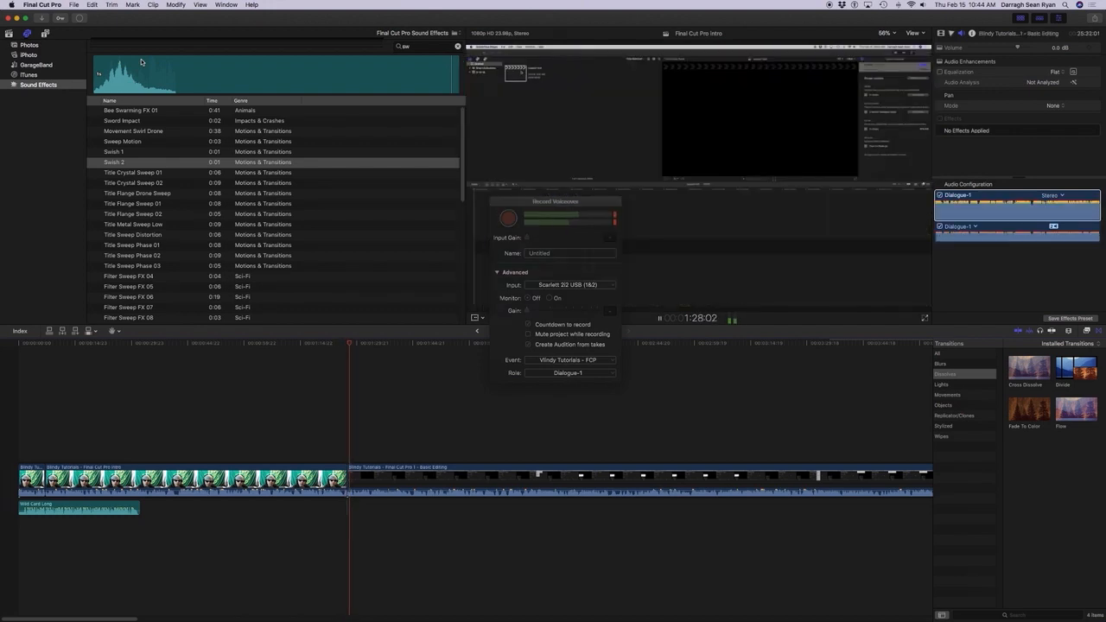
key("space")
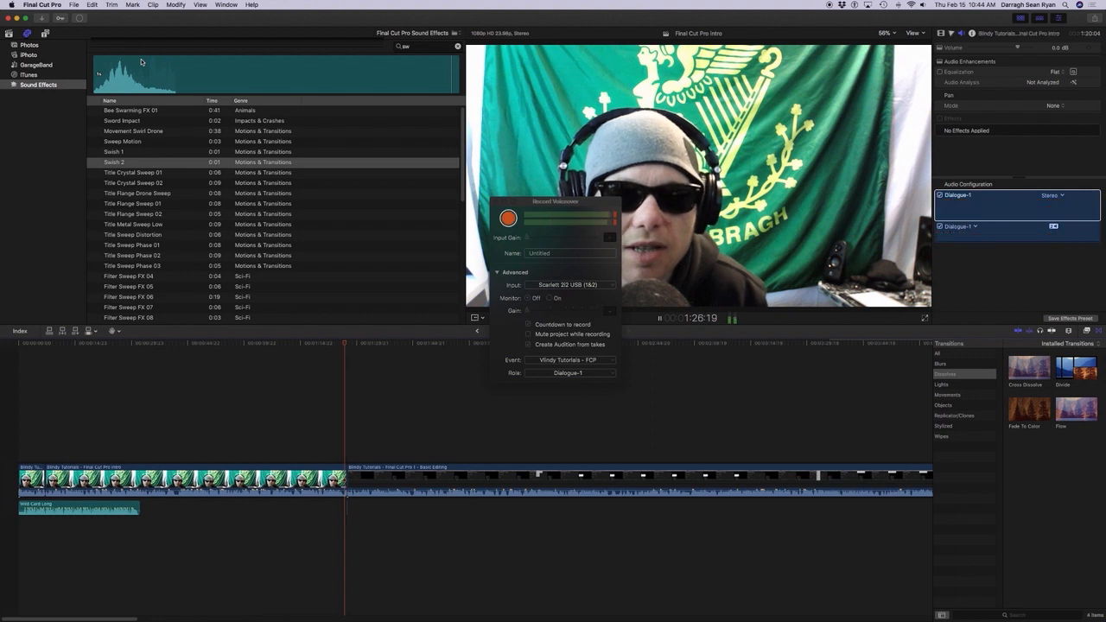
key("space")
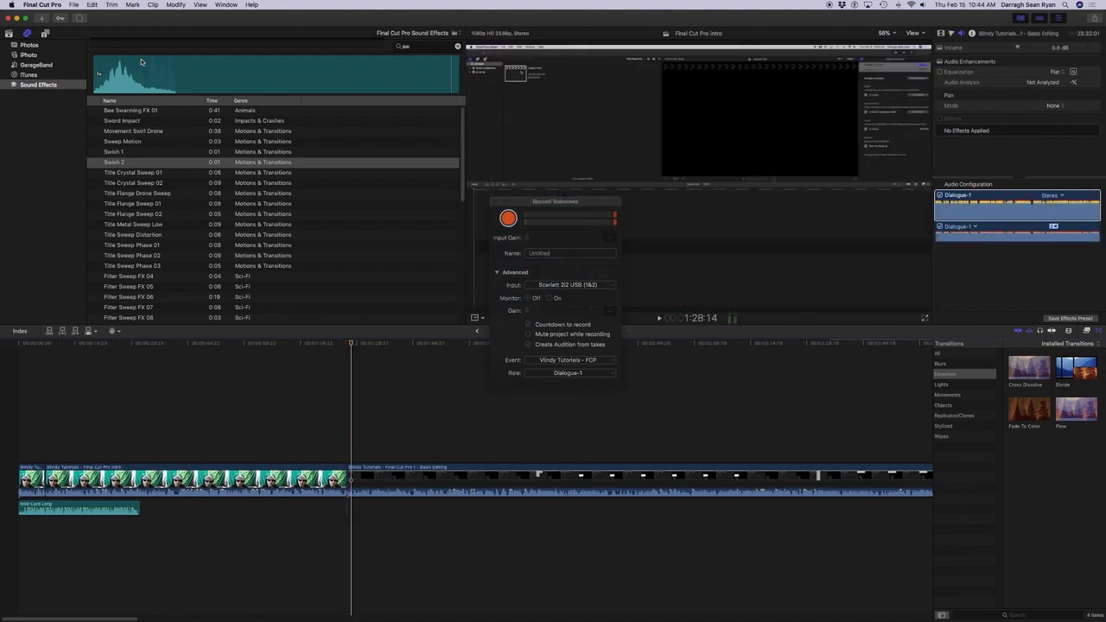
key("Up")
key("shift+slash")
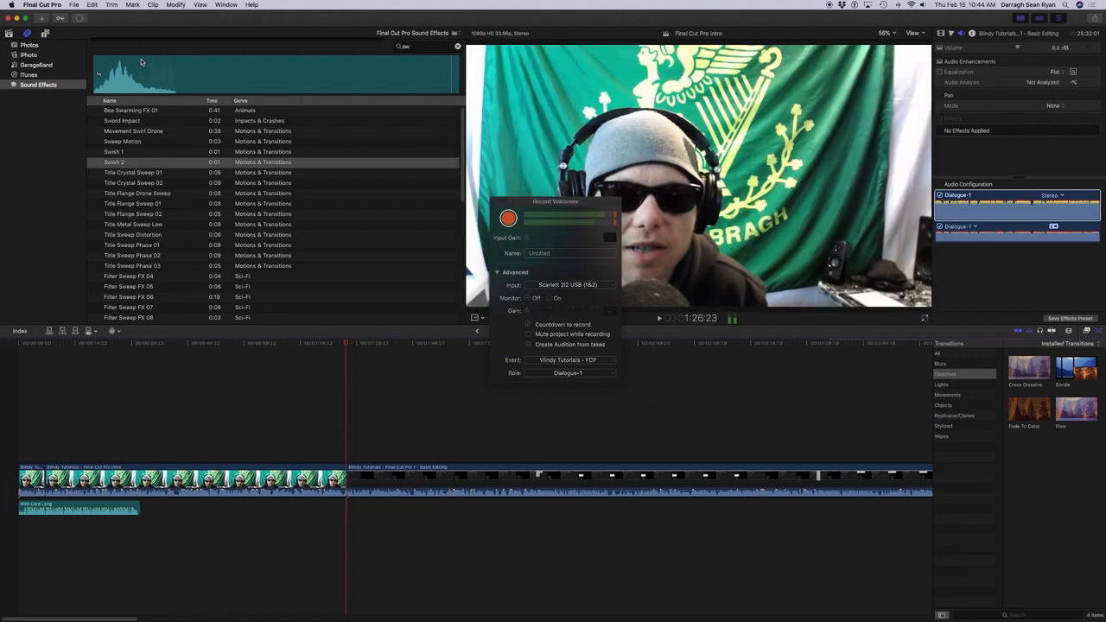
key("space")
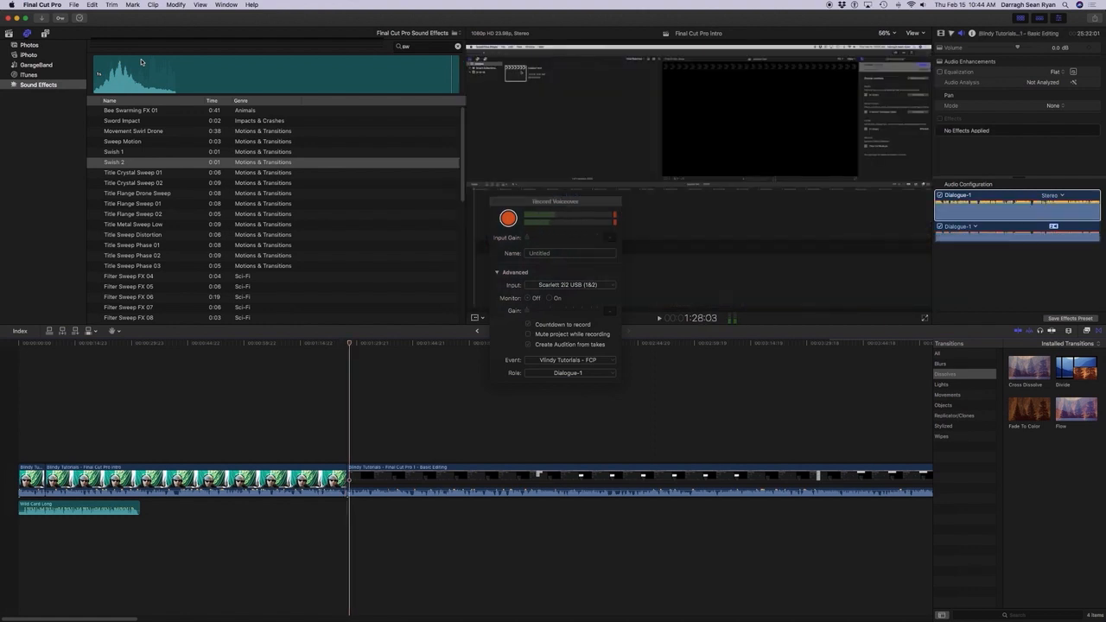
Play the project from its start to about 1:25:18, near the end of the Intro clip.
key("Home")
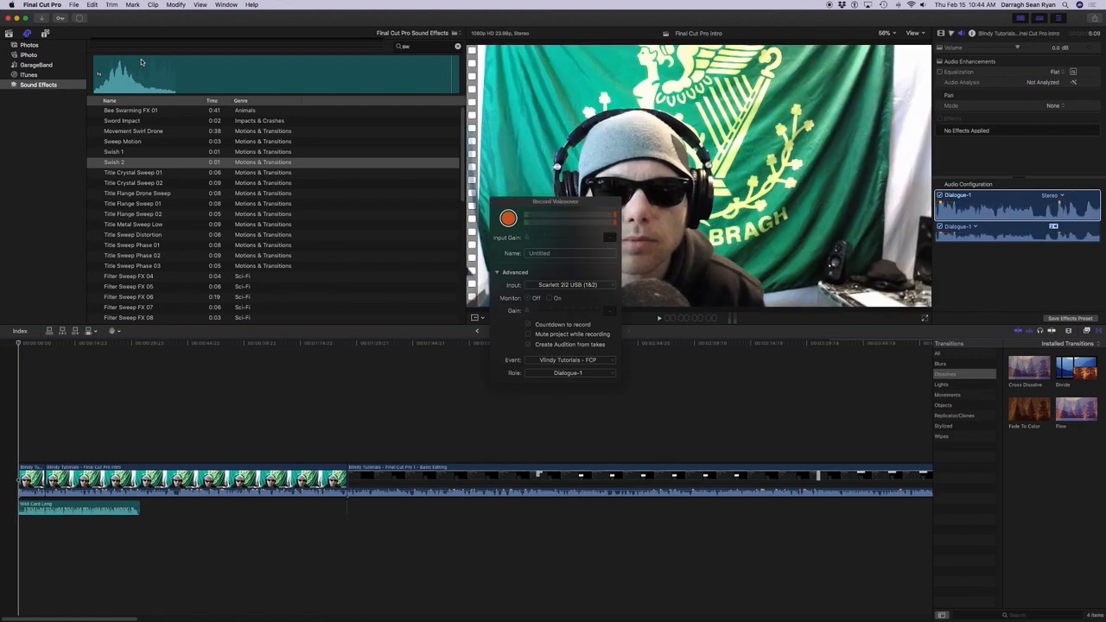
key("space")
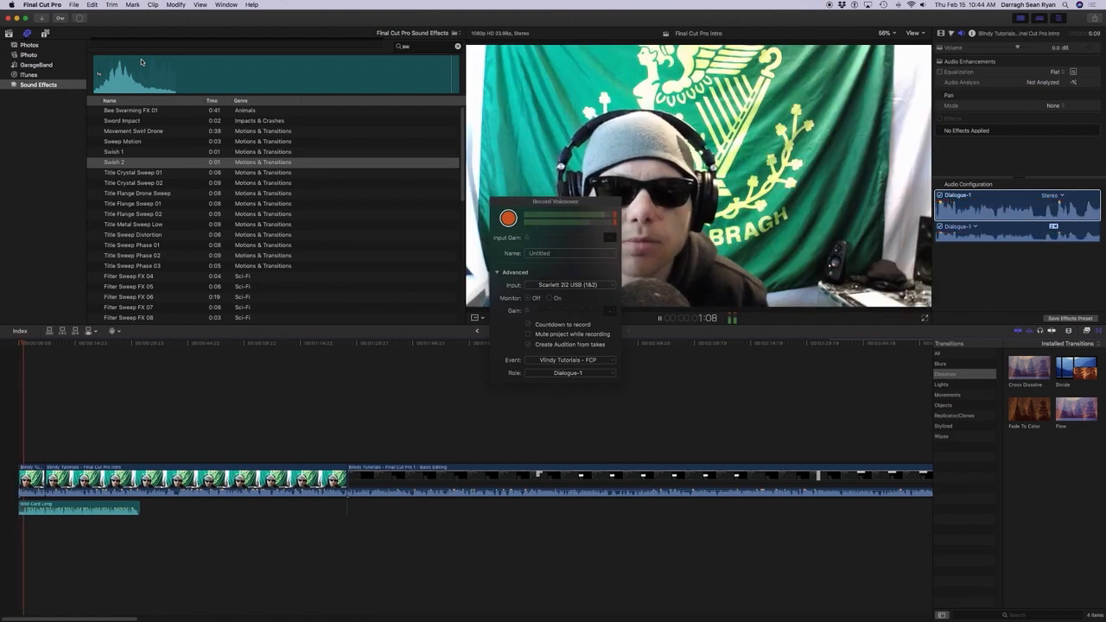
key("space")
key("Home")
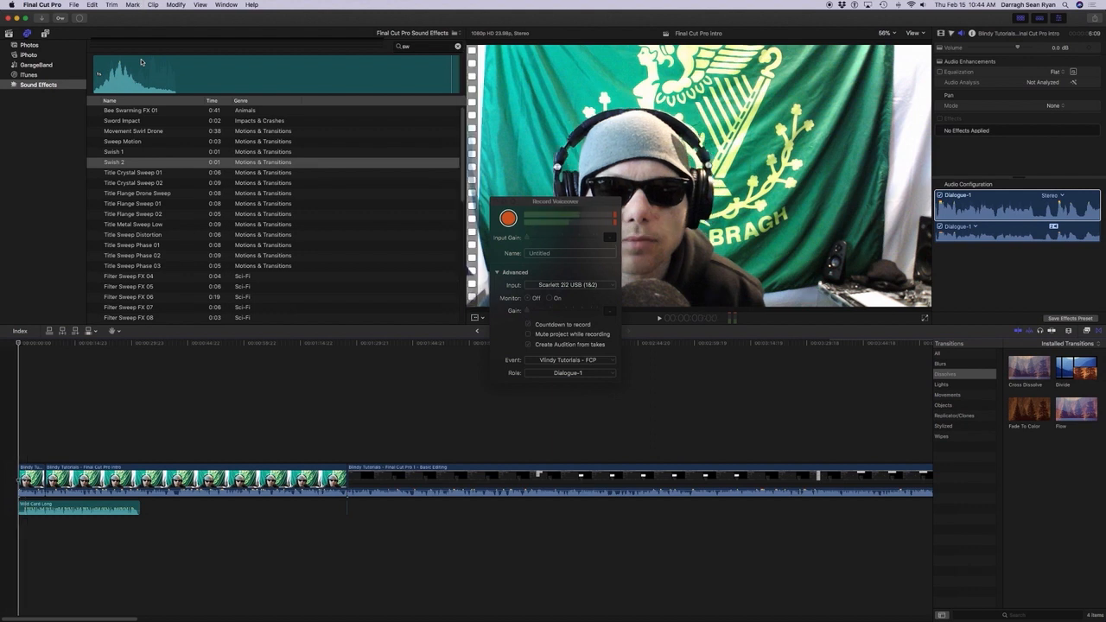
key("space")
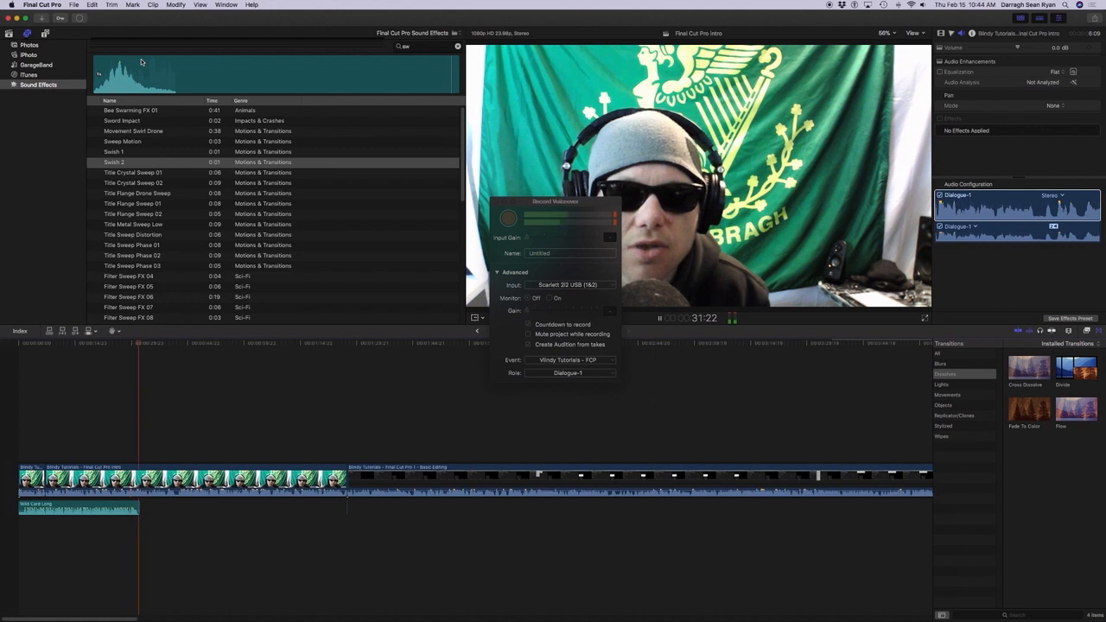
key("space")
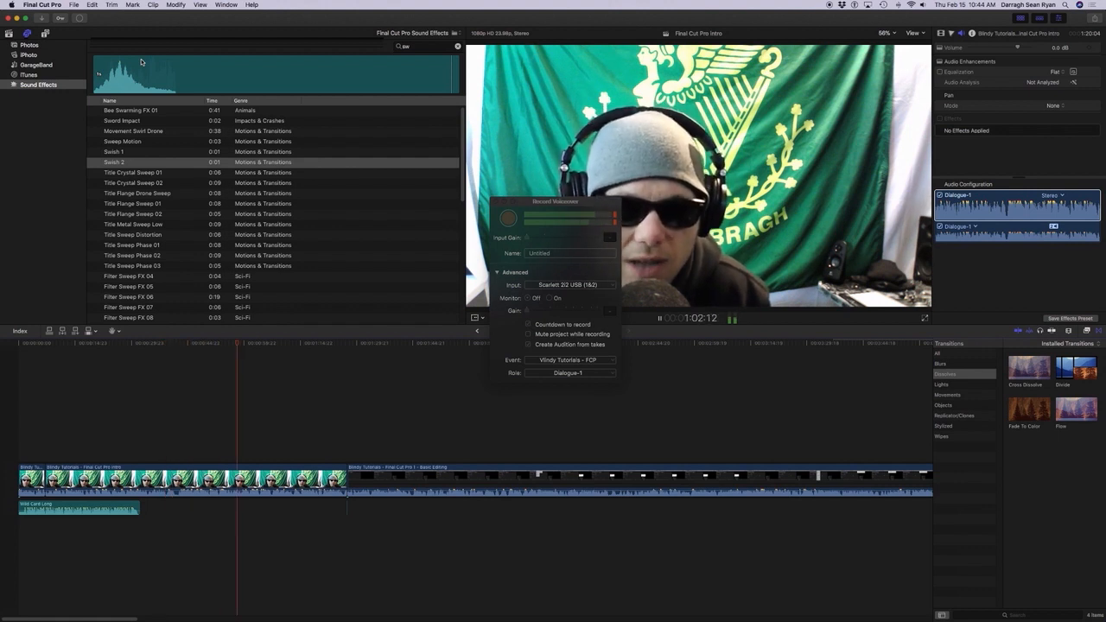
key("space")
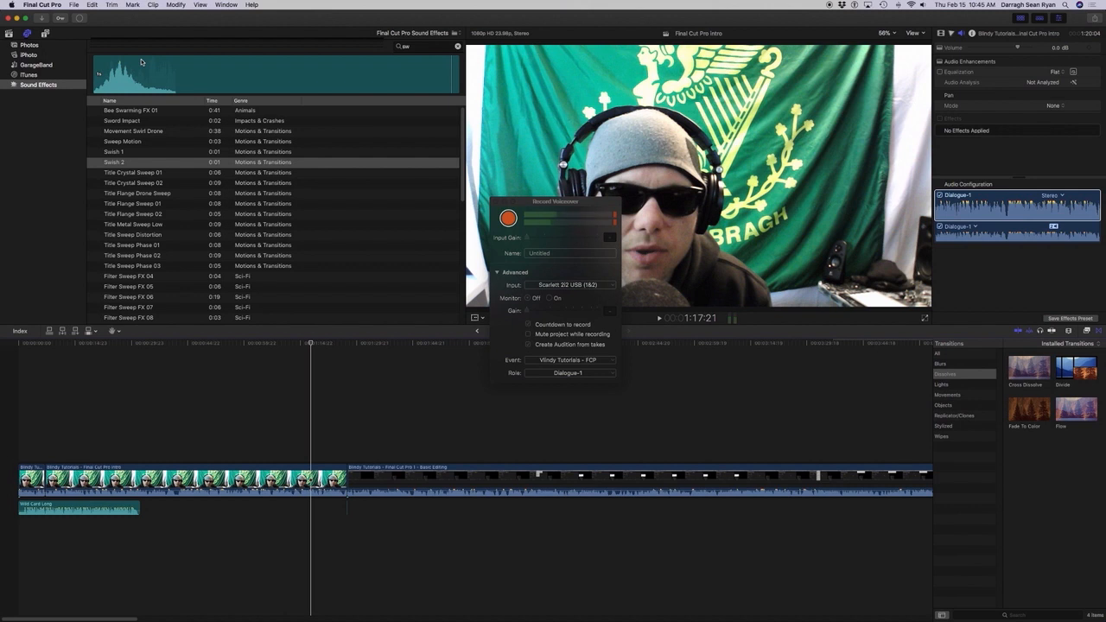
key("space")
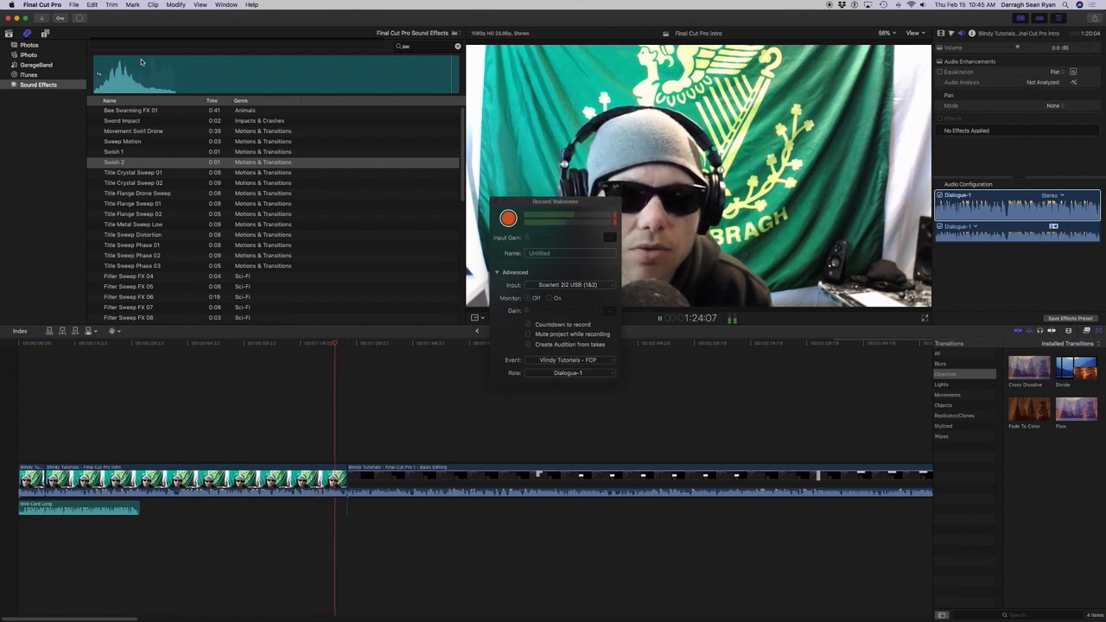
key("space")
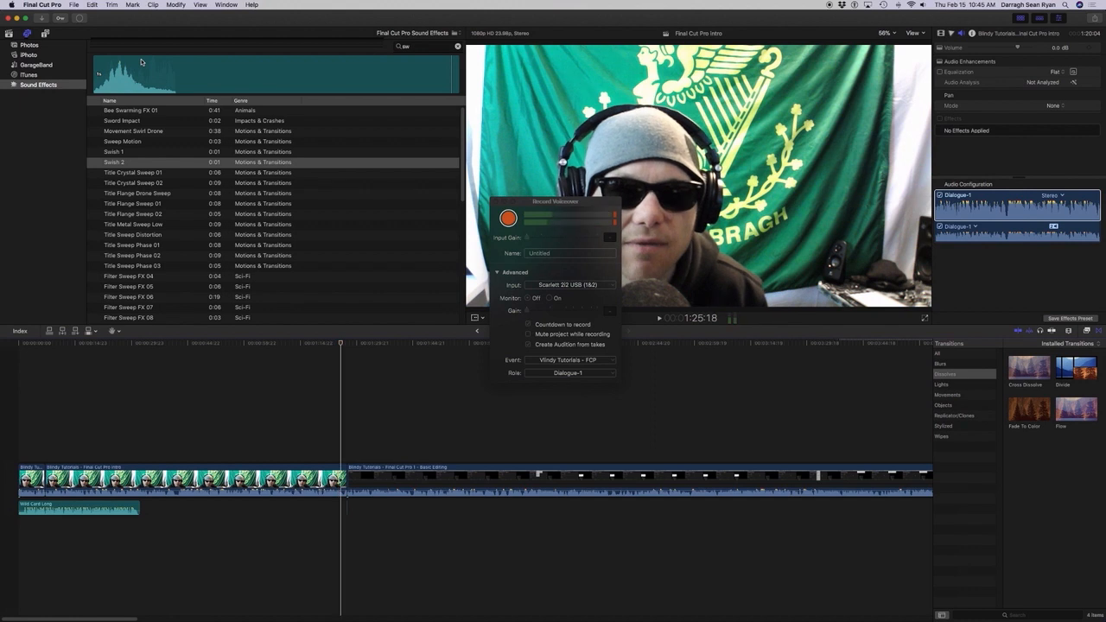
Shuttle back through the last seconds of the Intro clip and park the playhead at 1:21:06.
key("alt+shift+a")
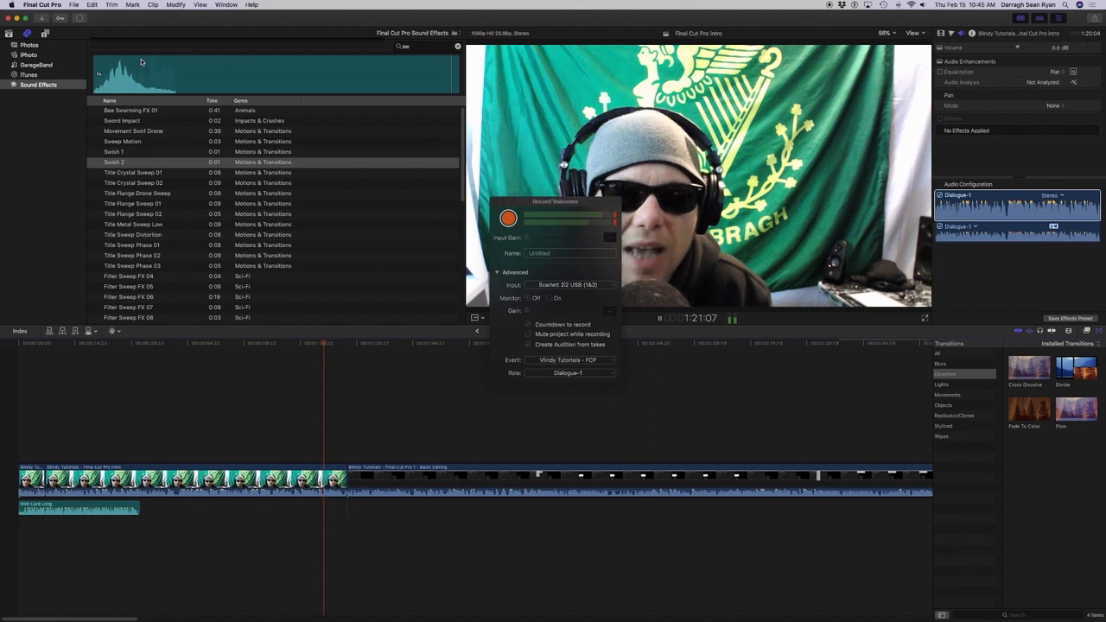
key("j")
key("j")
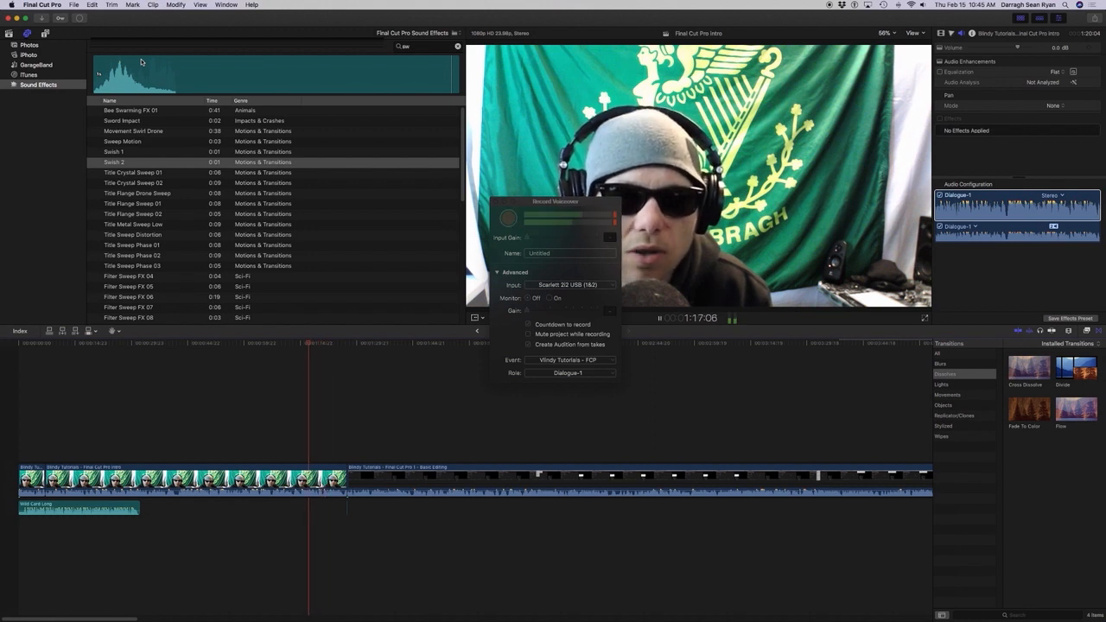
key("k")
key("l")
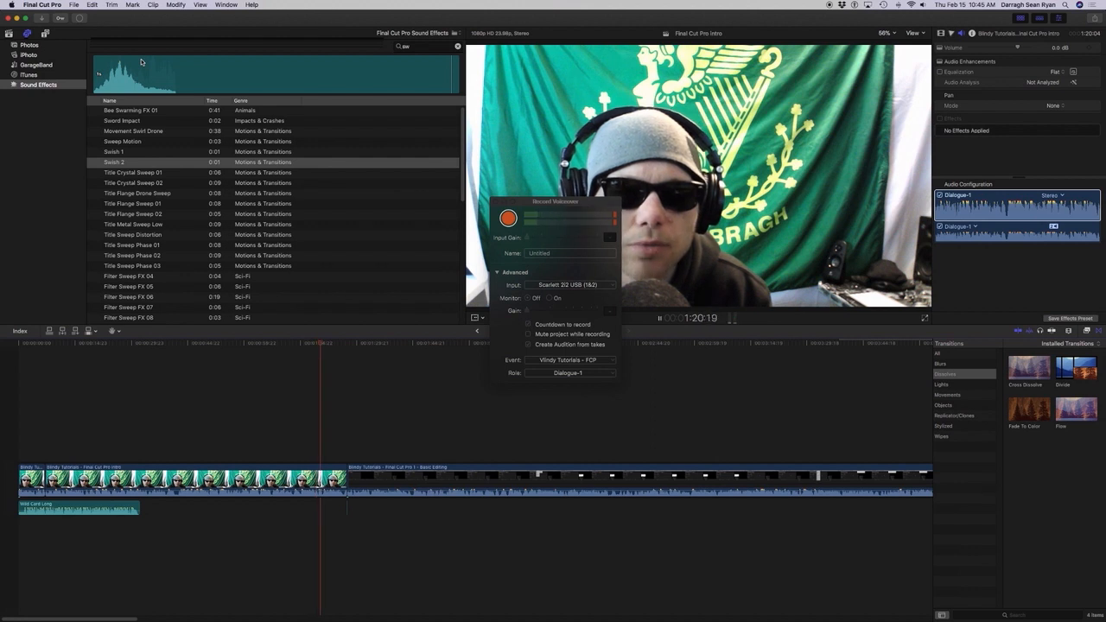
key("k")
key("Left")
key("Left")
key("Left")
key("Left")
key("Left")
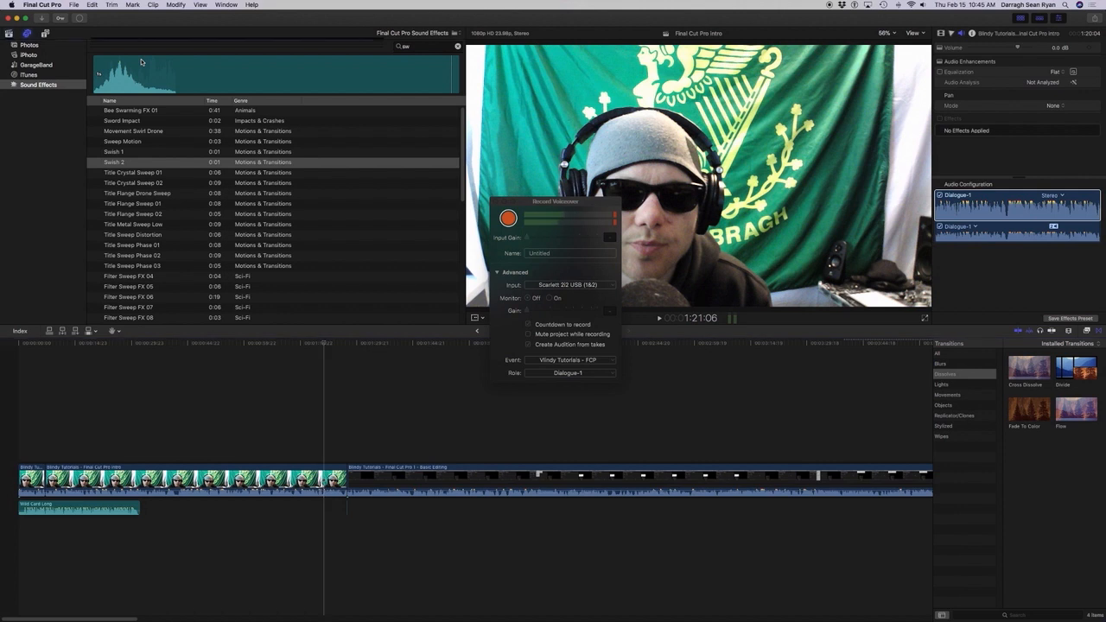
Search the sound effects for "bottle" and connect Bottle Cork to the Intro clip at 1:21:06.
left_click(140, 62)
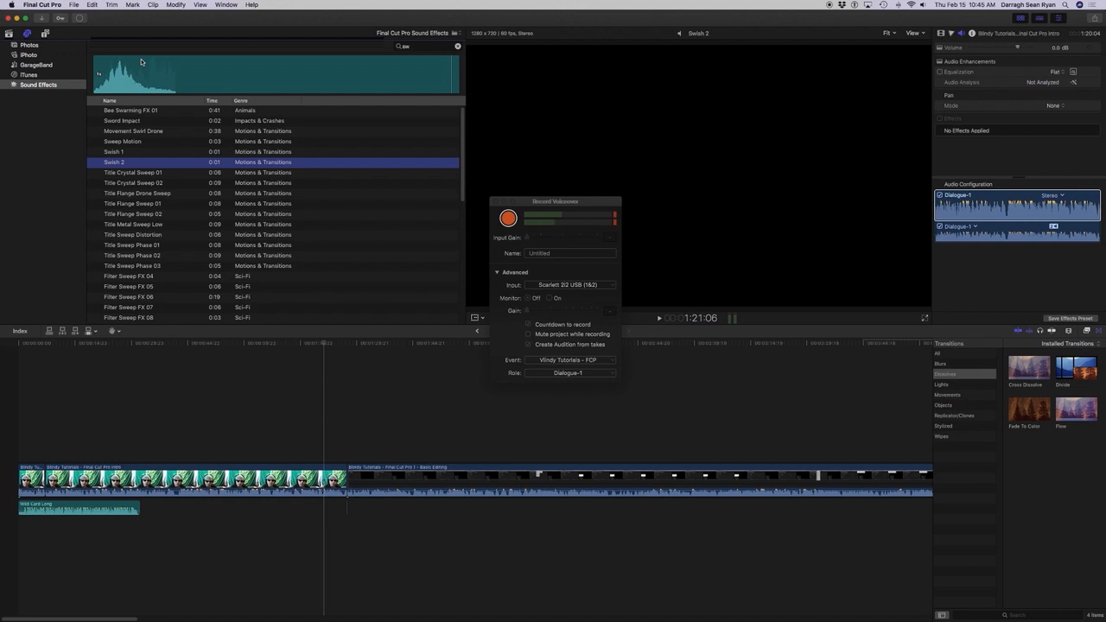
key("super+f")
key("BackSpace")
type("bottle")
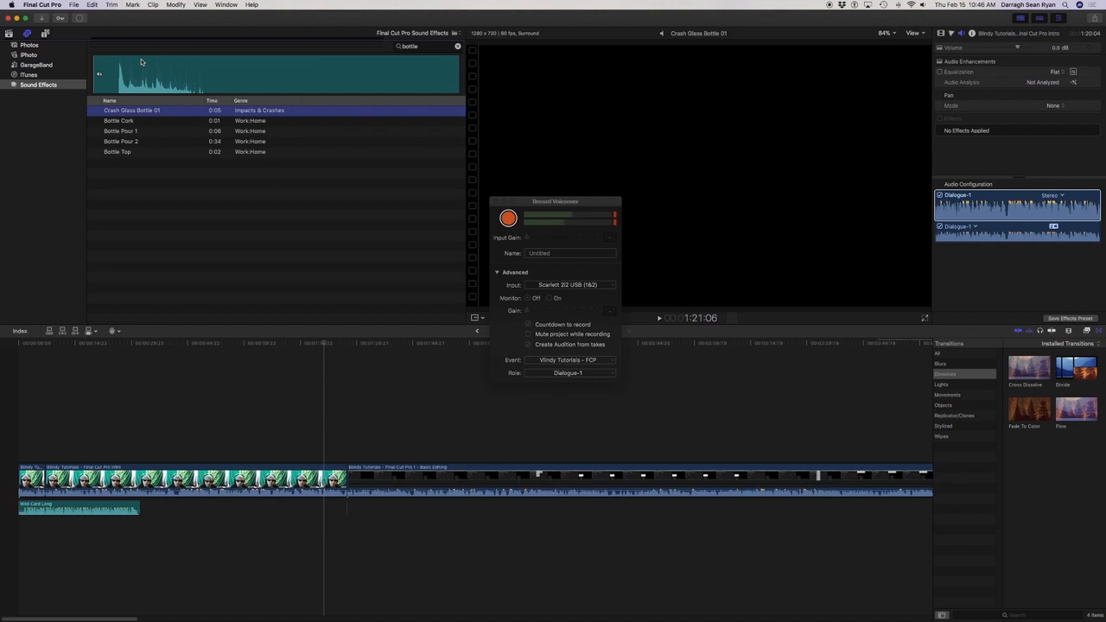
key("Down")
key("Down")
key("Up")
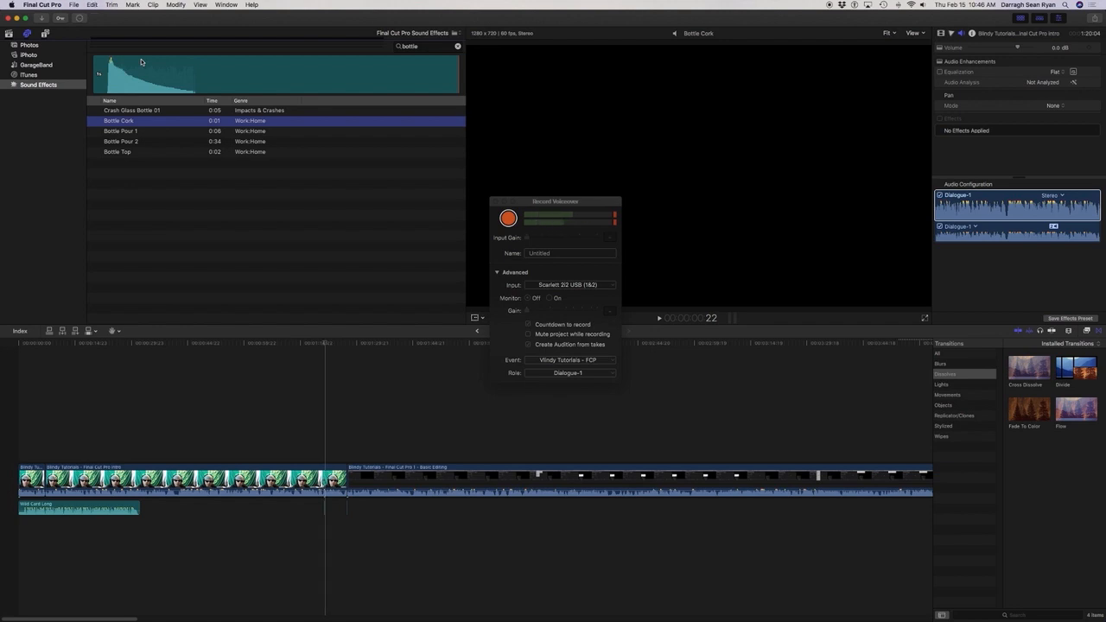
Return to the timeline and replay the section around 1:21 to check the connected Bottle Cork sound.
key("super+2")
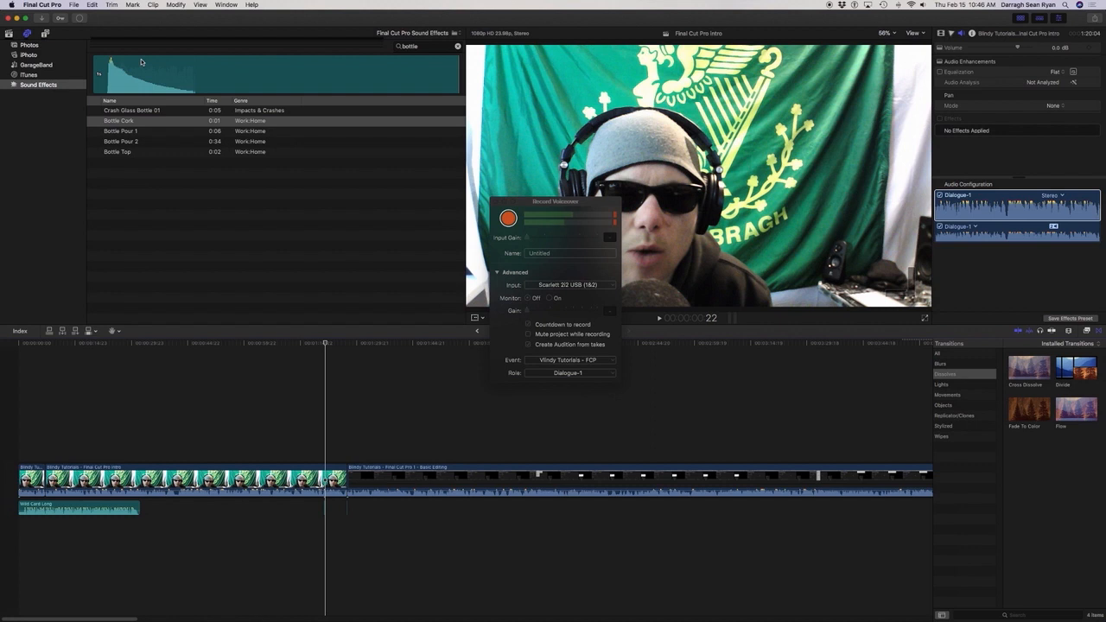
key("Return")
key("space")
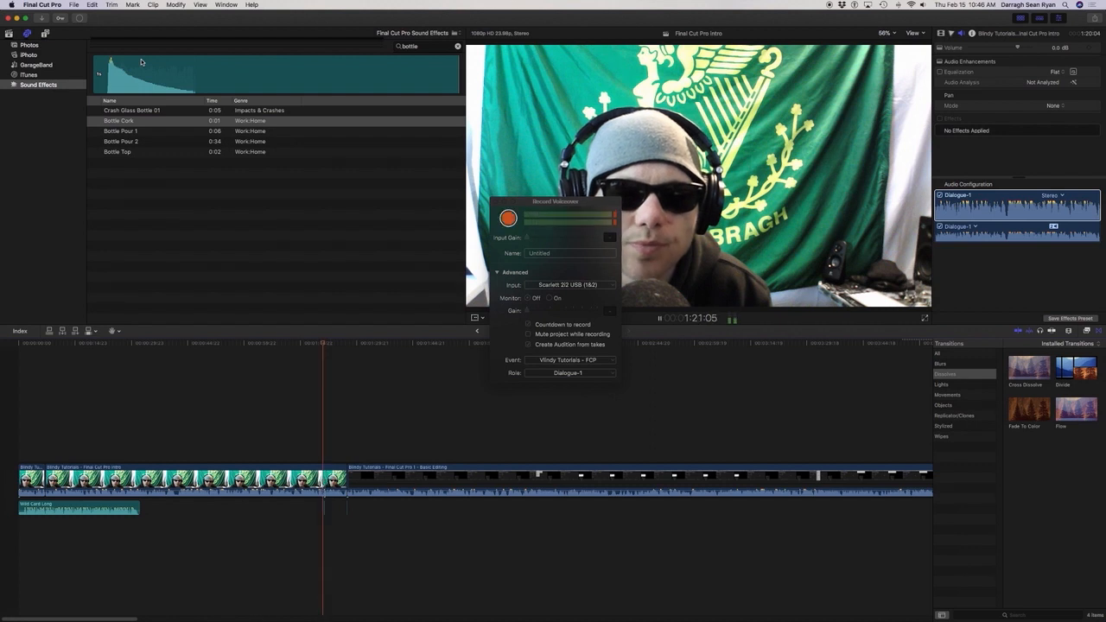
key("space")
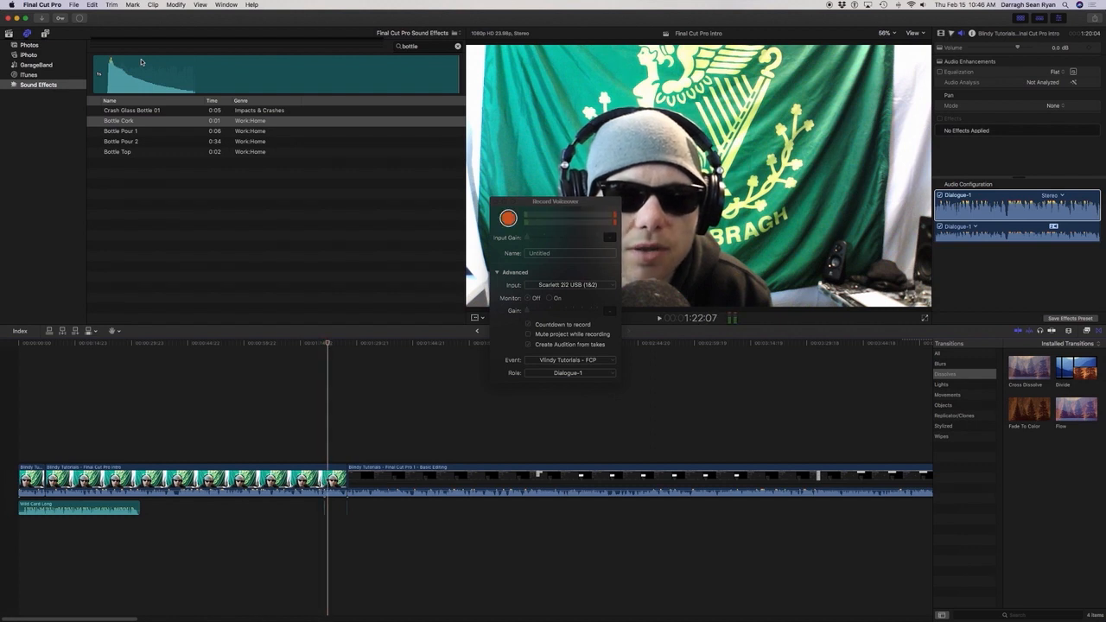
key("space")
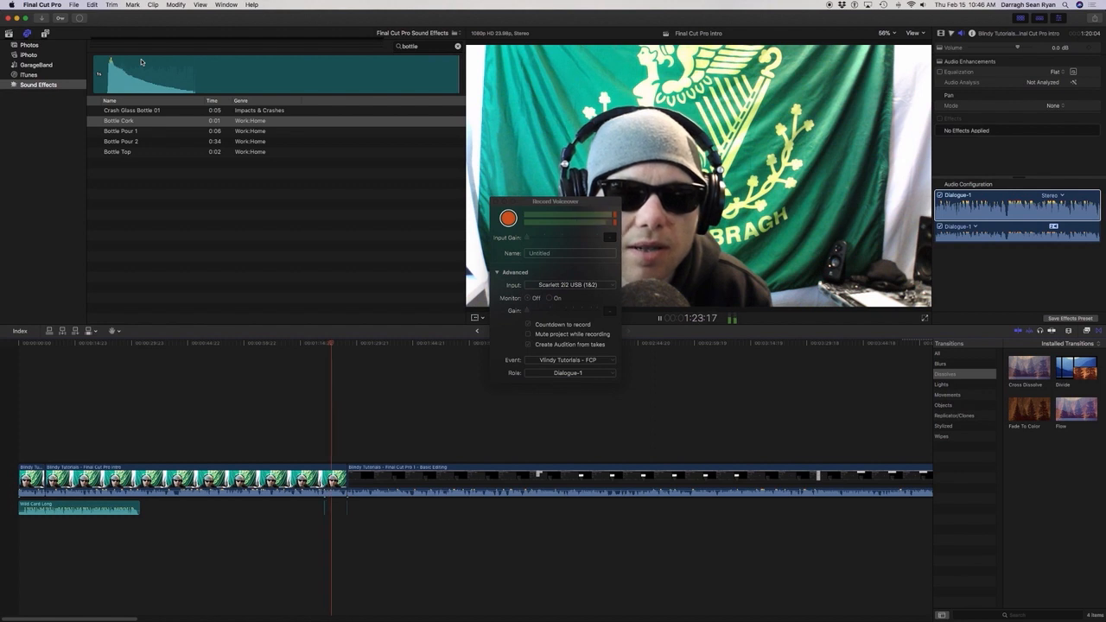
key("j")
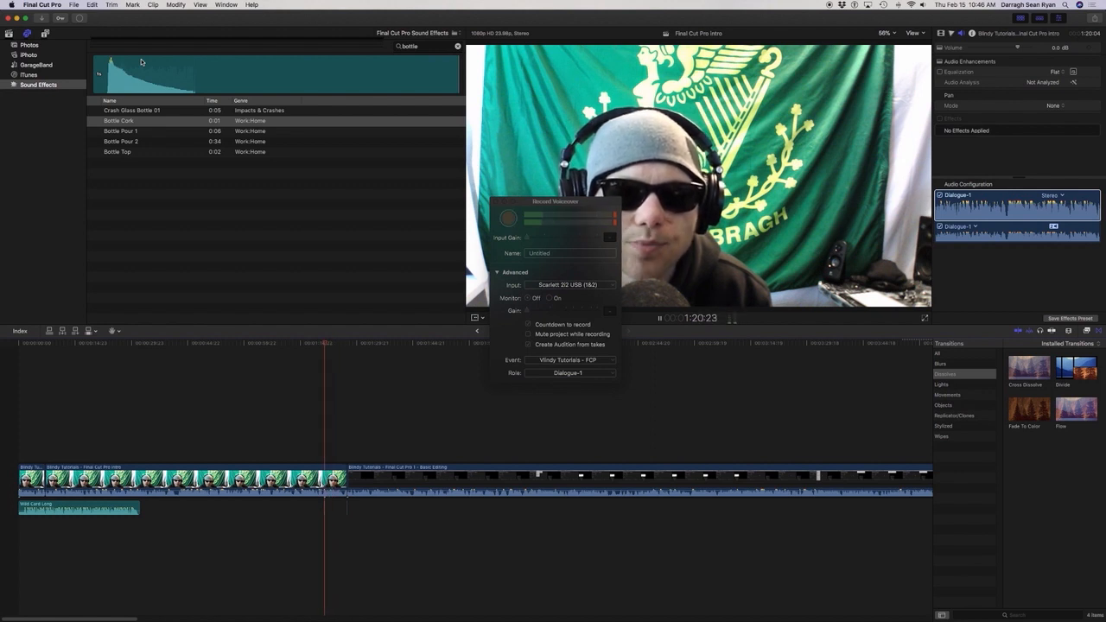
Connect another Bottle Cork sound effect to the Intro clip at about 1:22:04 and play onward past 1:23.
key("alt+shift+a")
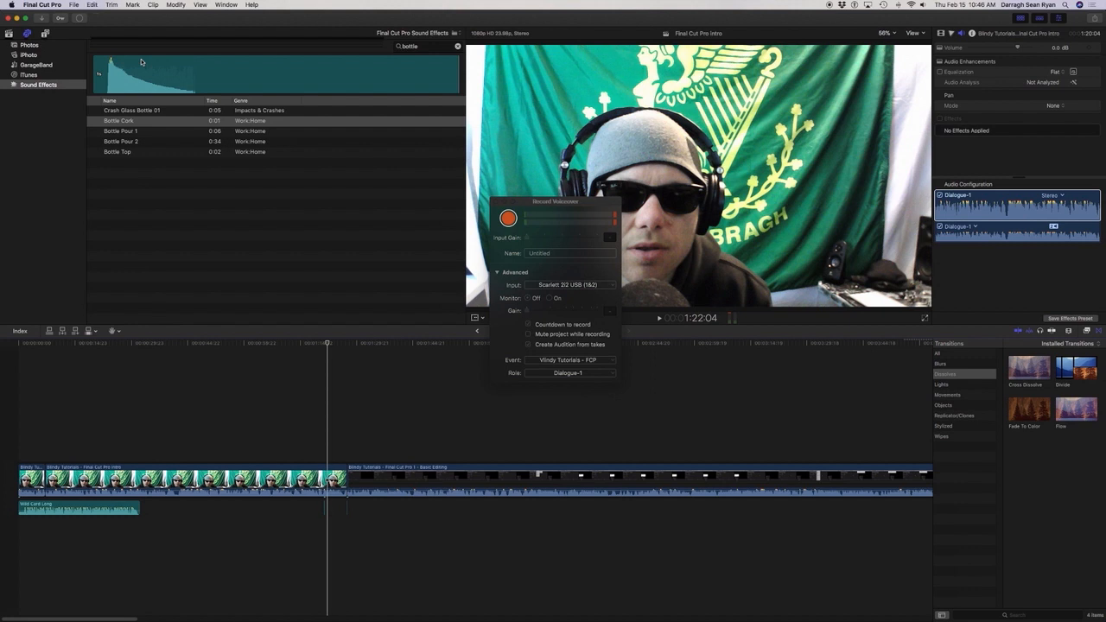
key("alt+shift+a")
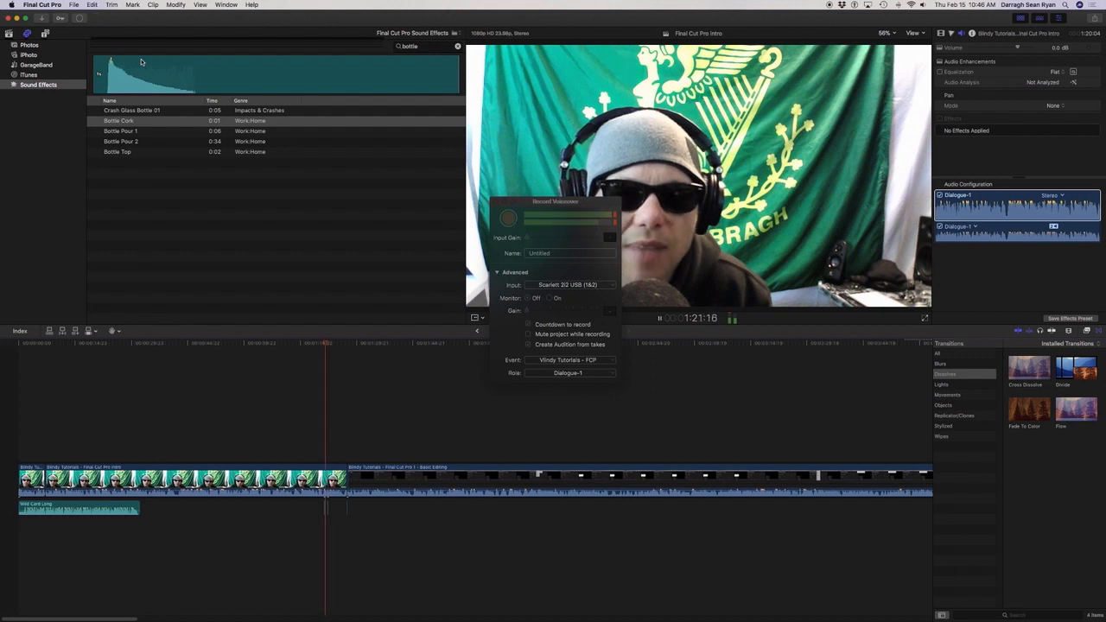
key("alt+shift+a")
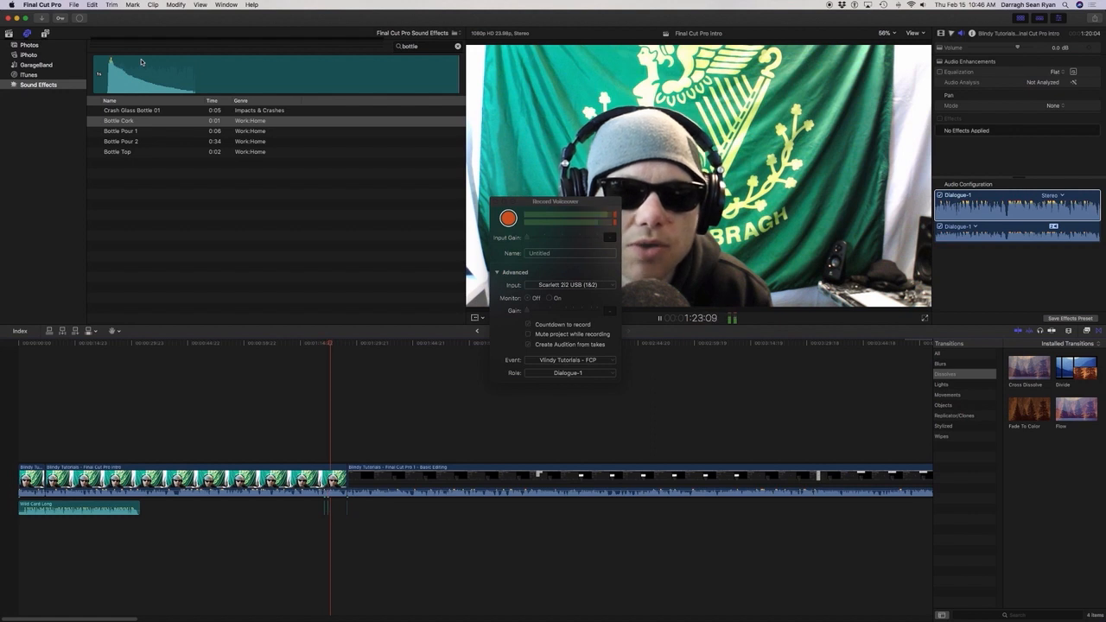
Park the playhead at about 1:23:18 and connect a further Bottle Cork sound effect to the Intro clip there.
key("space")
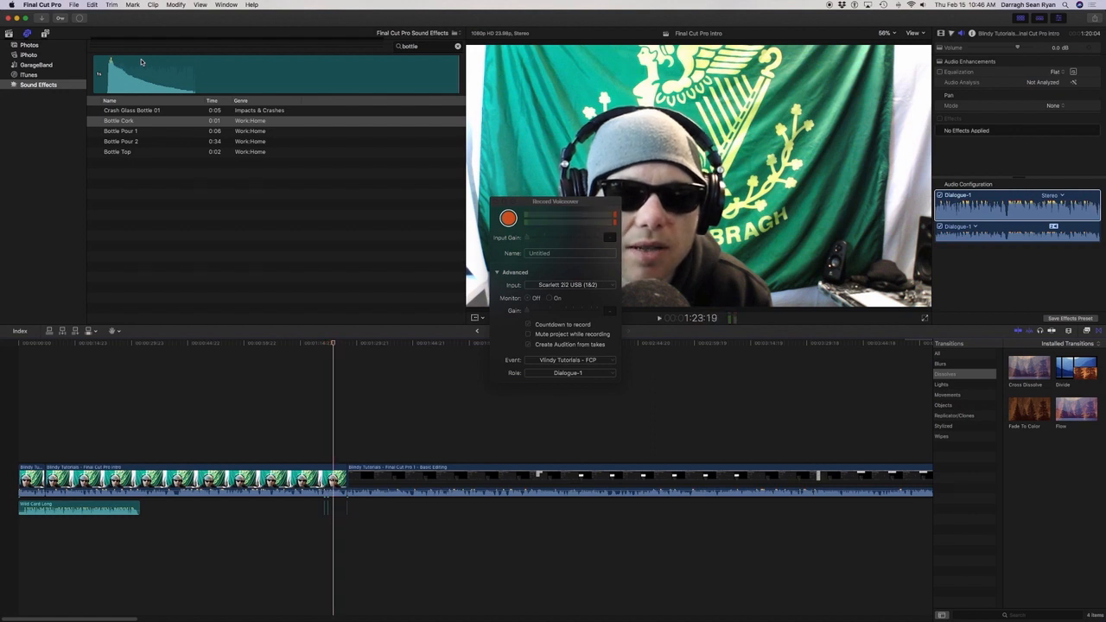
key("space")
key("space")
key("Left")
key("Left")
key("Left")
key("Left")
key("Left")
key("Left")
key("Left")
key("Left")
key("Left")
key("Left")
key("Left")
key("Left")
key("Left")
key("Left")
key("Left")
key("Left")
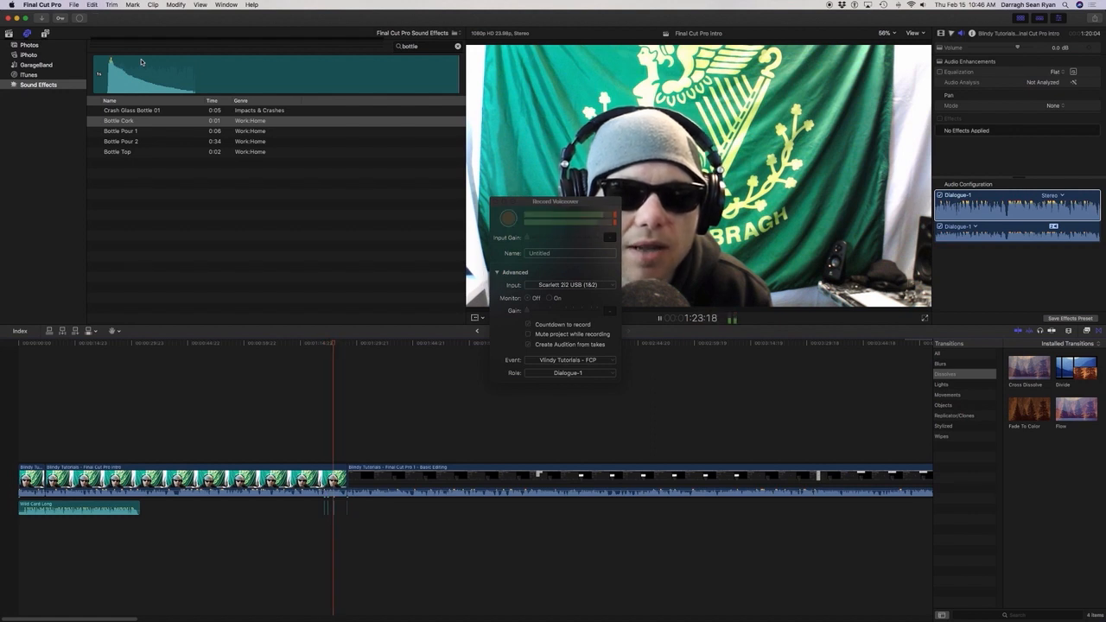
key("alt+shift+a")
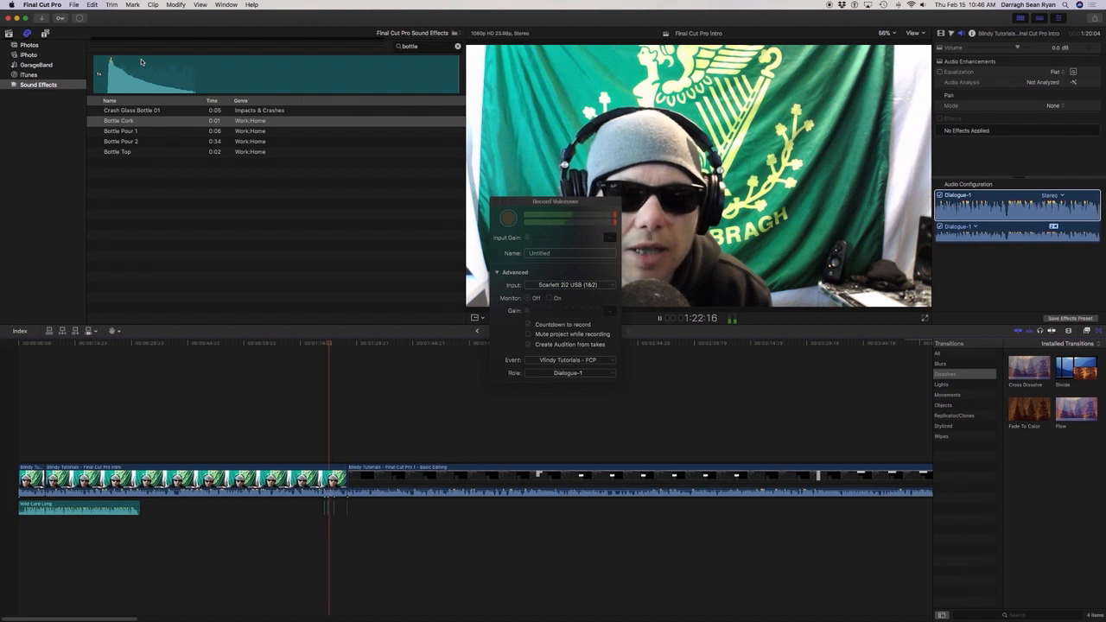
Replay from 1:21:04 to the end of the Intro clip and park at its cut with the Basic Editing clip.
key("space")
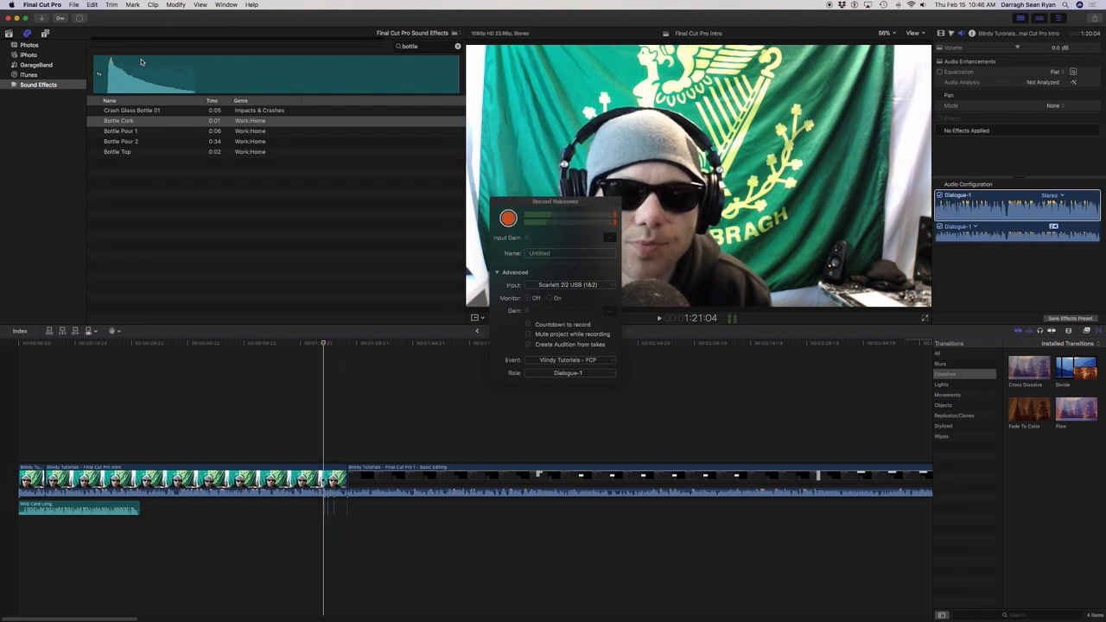
key("space")
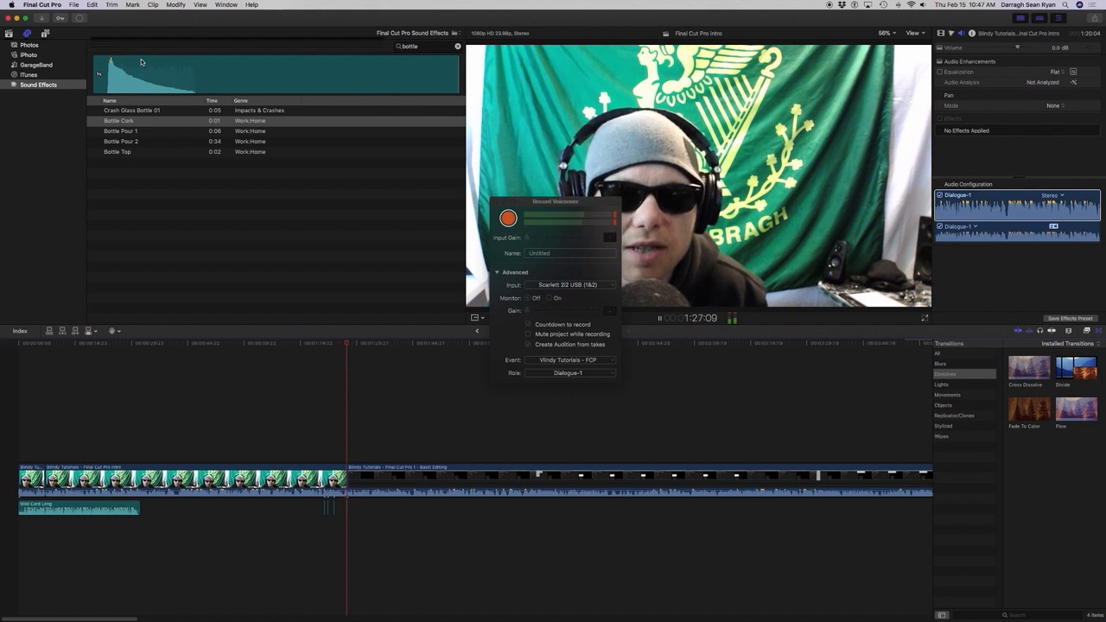
key("space")
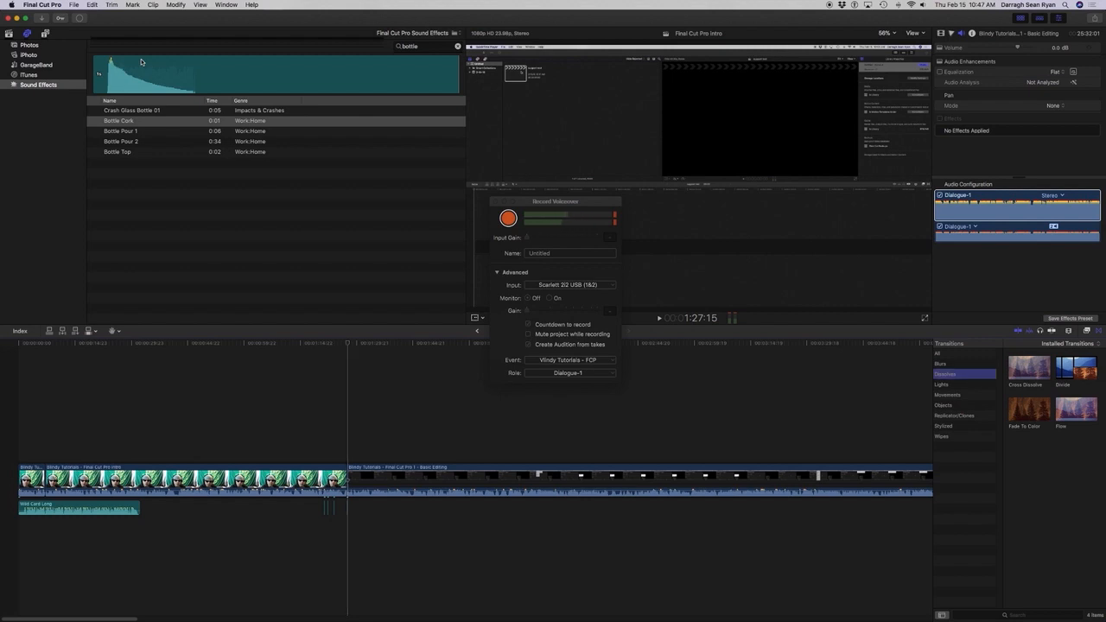
Go through the transition categories to Wipes and move on to its transitions.
key("Down")
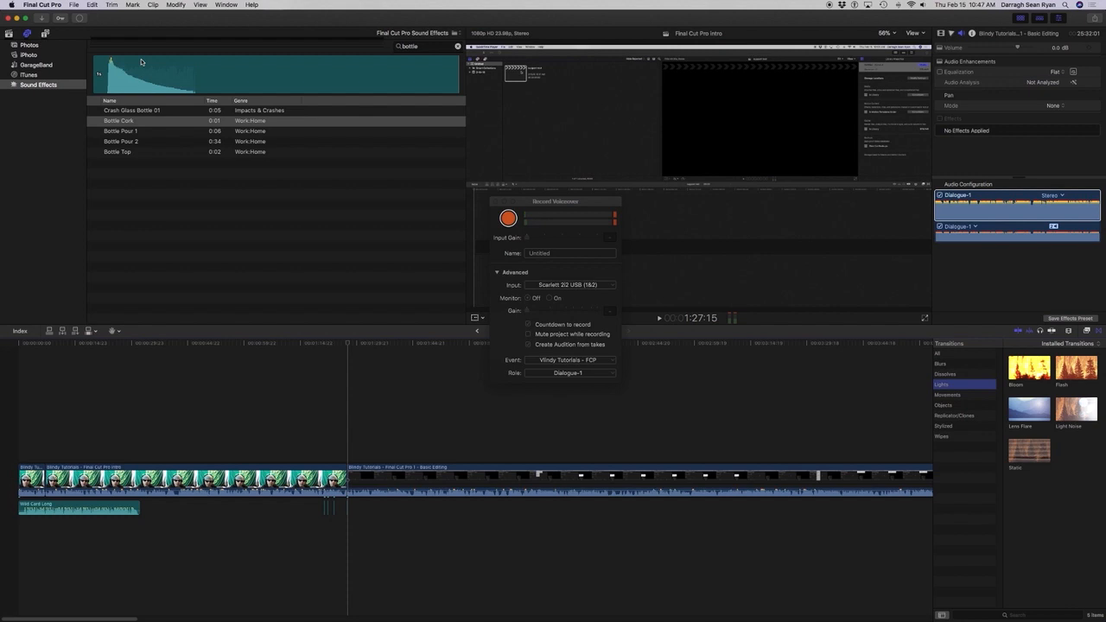
key("Down")
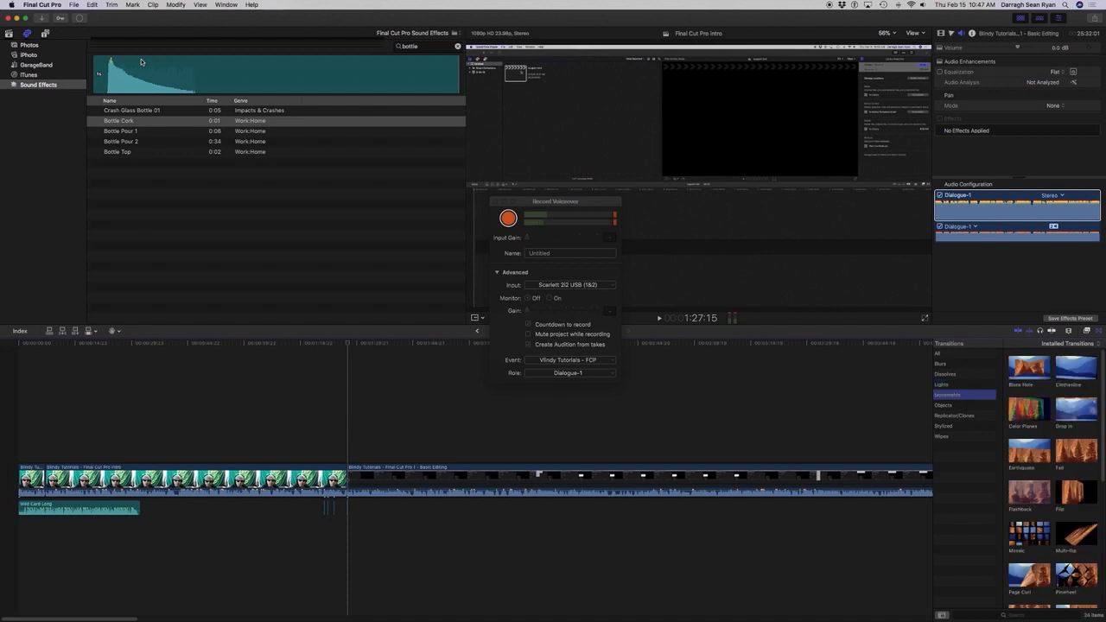
key("Down")
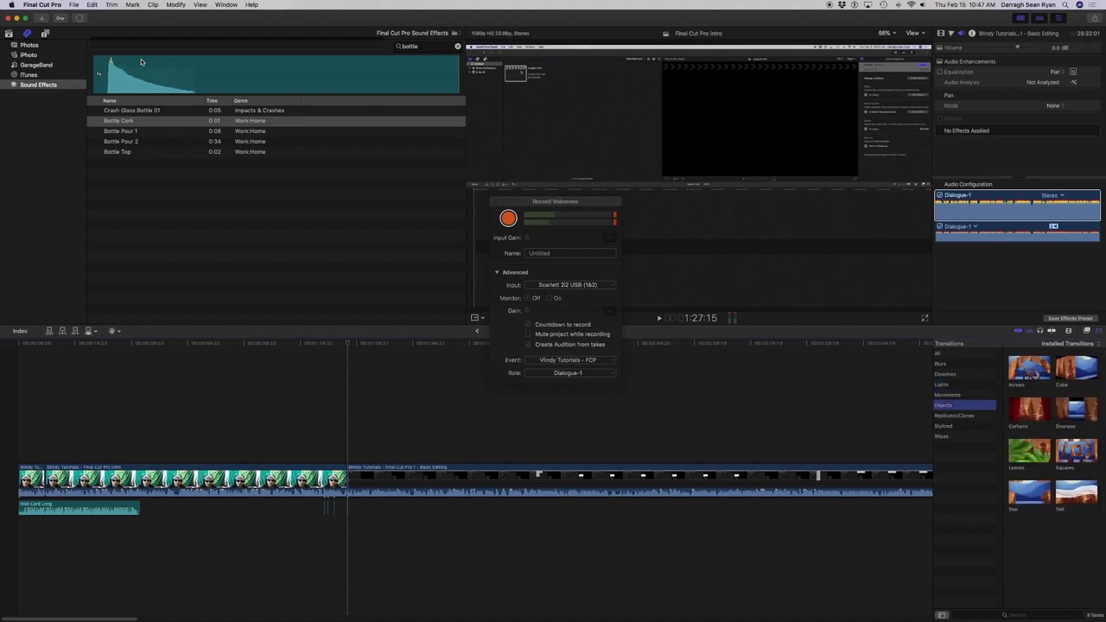
key("Down")
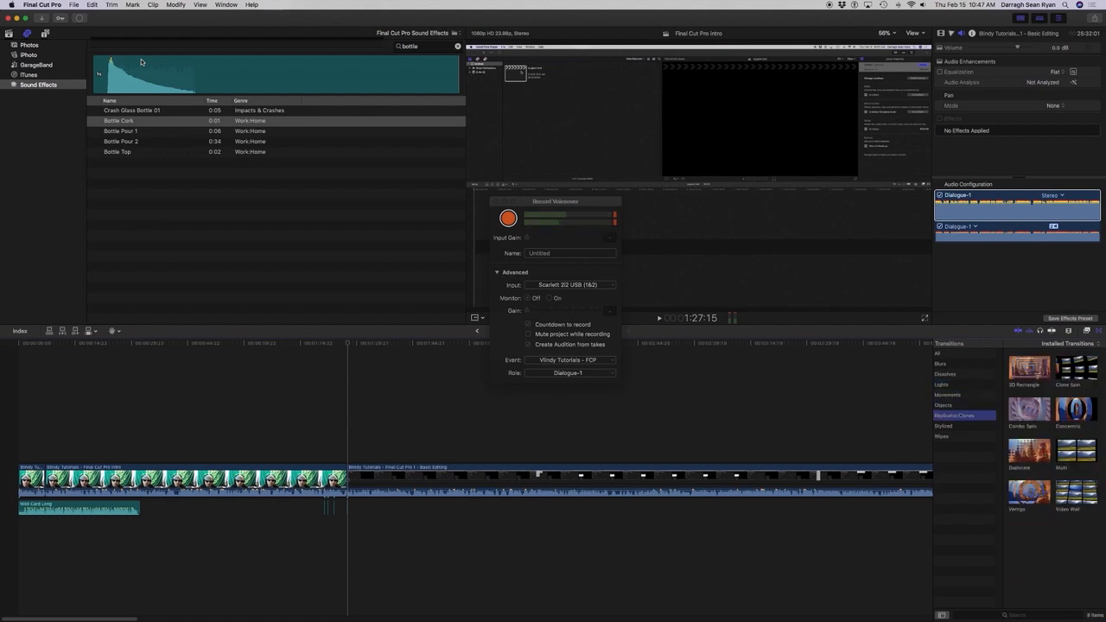
key("Down")
key("Down")
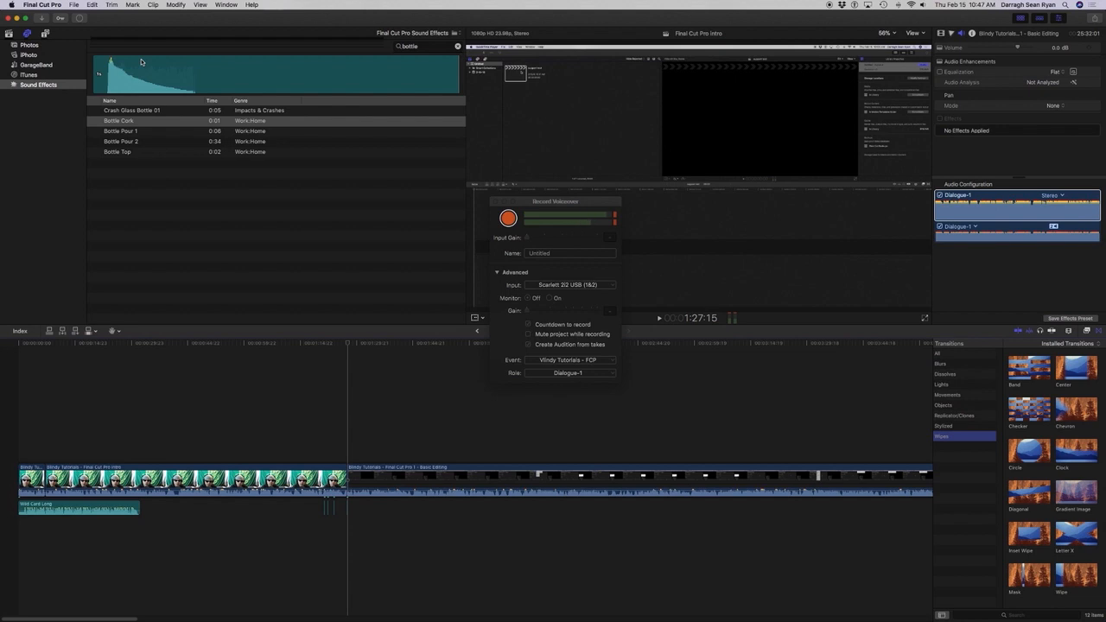
key("Tab")
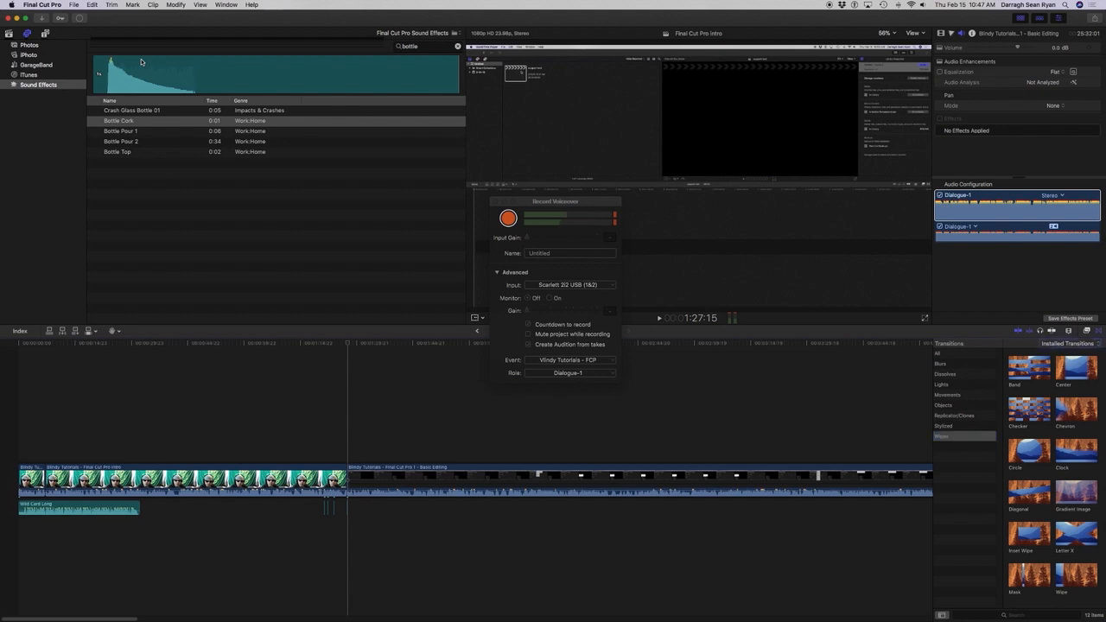
Select the Clock wipe and make it the default transition.
key("Right")
key("Right")
key("Left")
key("Right")
key("Right")
key("Right")
key("Right")
key("Right")
key("Left")
key("Right")
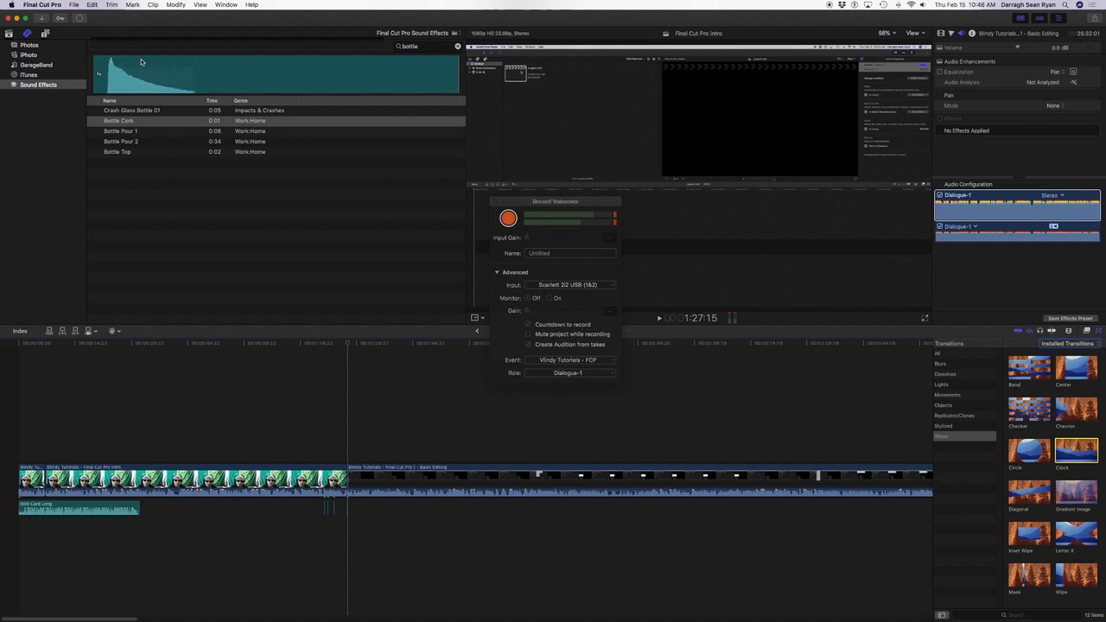
key("ctrl+alt+super+space")
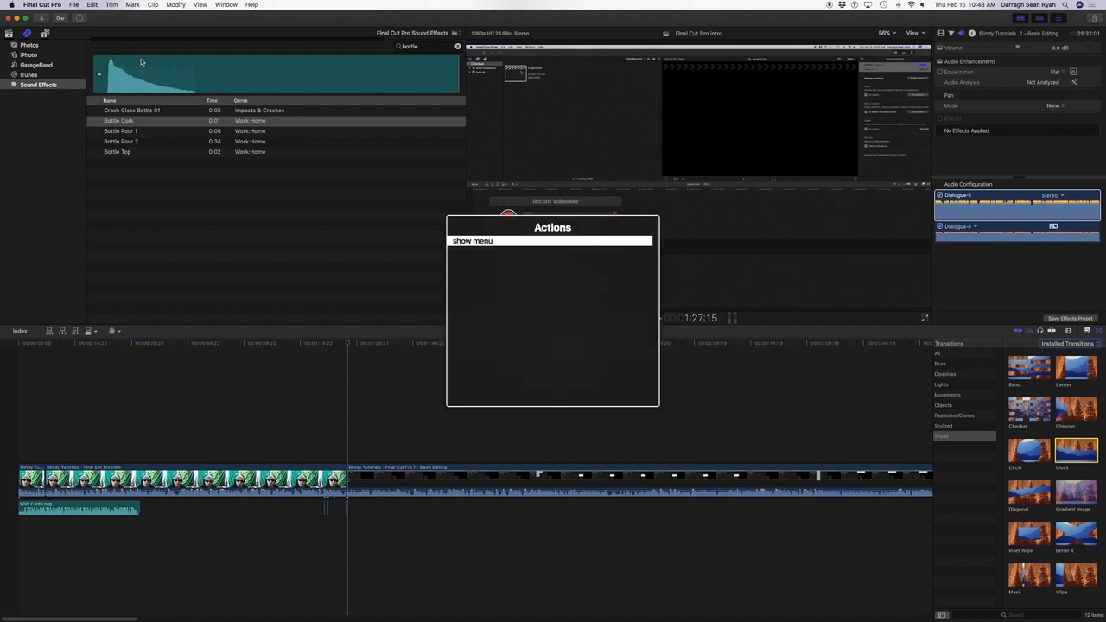
key("Return")
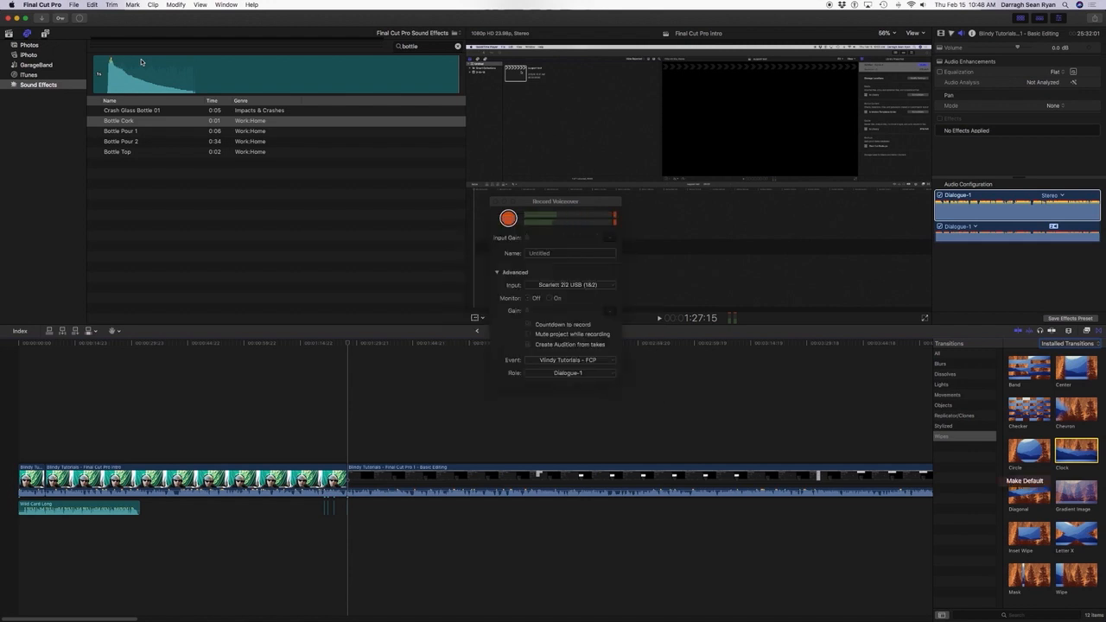
key("Down")
key("Return")
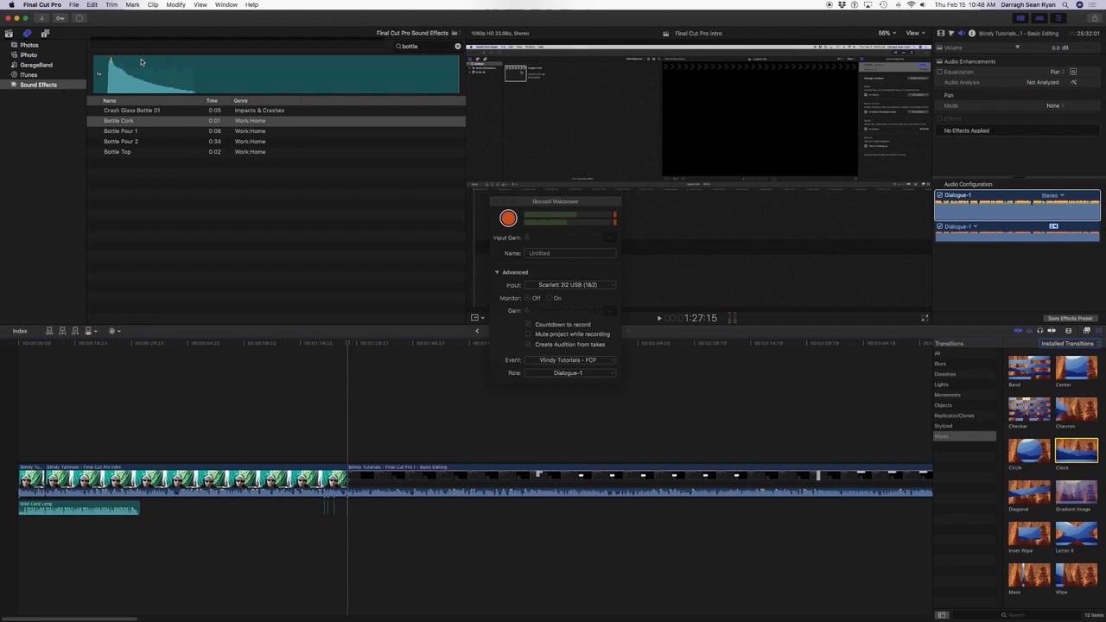